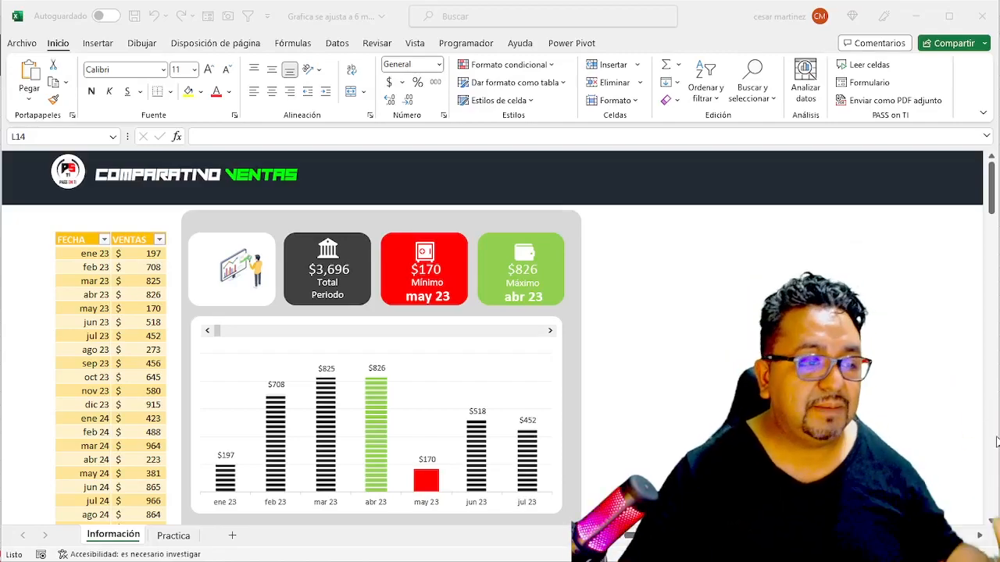
- Move the sales chart's scroll bar forward from the first months of 2023 to the period nov 25 to may 26
{"action": "left_click", "coordinate": [649, 342]}
{"action": "left_click", "coordinate": [127, 267]}
{"action": "left_click_drag", "start_coordinate": [133, 254], "coordinate": [175, 405]}
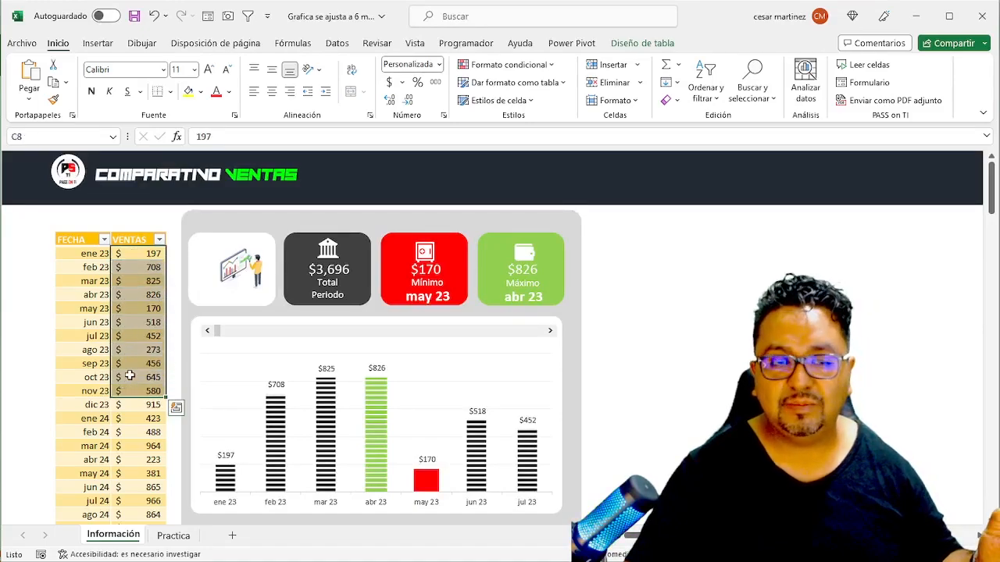
{"action": "left_click", "coordinate": [697, 364]}
{"action": "left_click", "coordinate": [549, 331]}
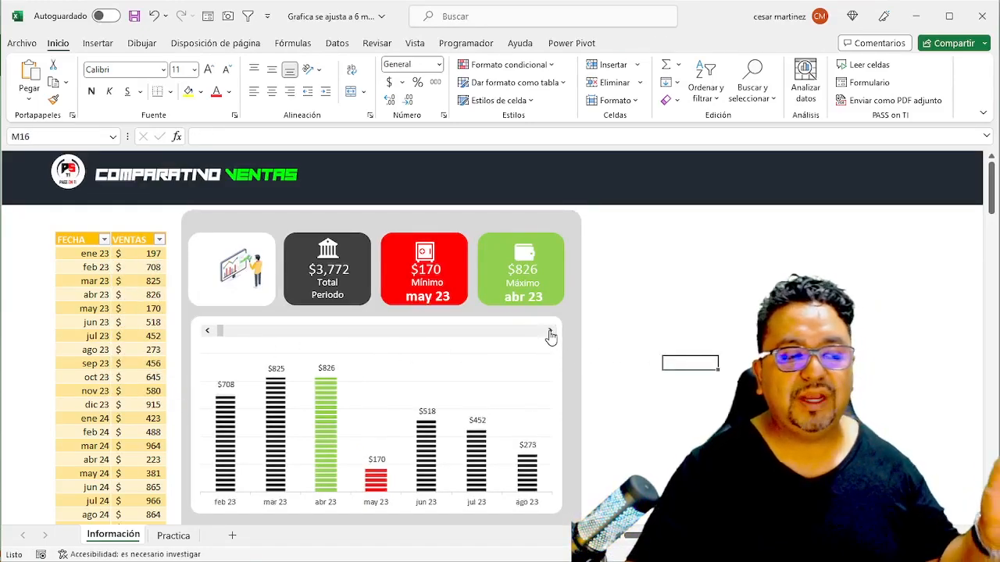
{"action": "left_click", "coordinate": [550, 331]}
{"action": "left_click", "coordinate": [550, 331]}
{"action": "left_click", "coordinate": [549, 331]}
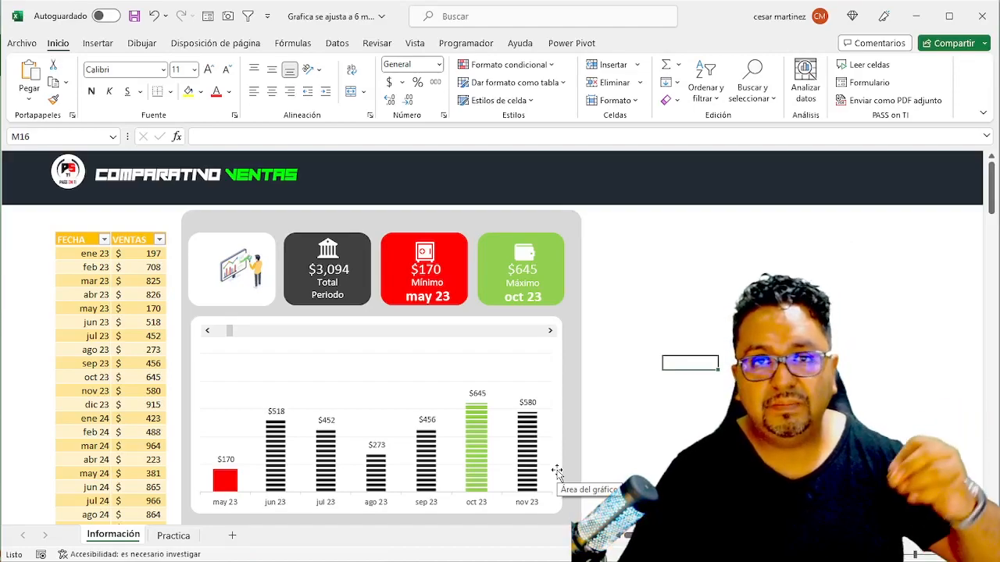
{"action": "left_click", "coordinate": [512, 331]}
{"action": "left_click", "coordinate": [516, 330]}
{"action": "left_click", "coordinate": [523, 332]}
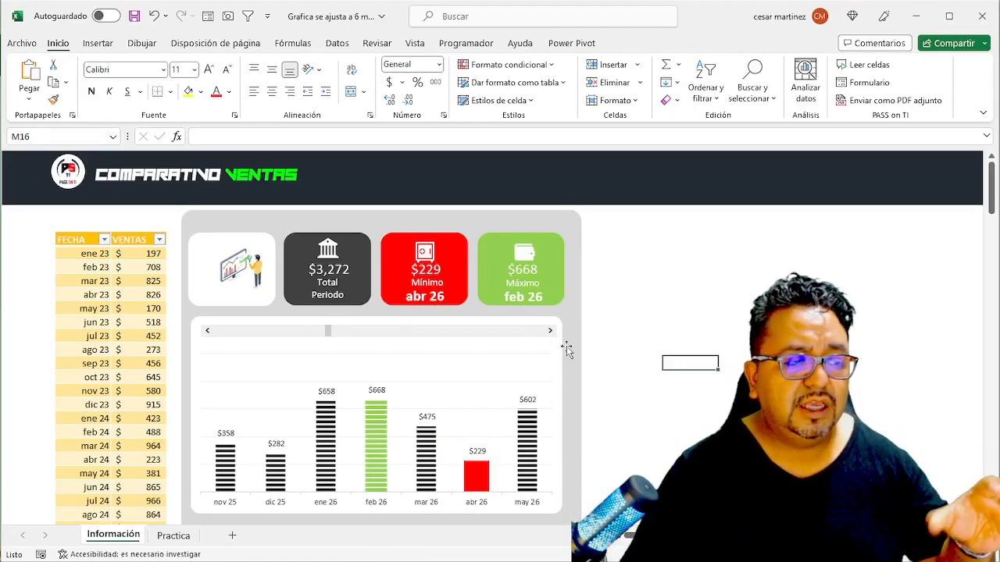
- Insert a 2-D clustered column chart from all the FECHA and VENTAS data on the Información sheet
{"action": "left_click", "coordinate": [137, 261]}
{"action": "key", "text": "Up"}
{"action": "key", "text": "Left"}
{"action": "key", "text": "ctrl+shift+Right"}
{"action": "key", "text": "ctrl+shift+Down"}
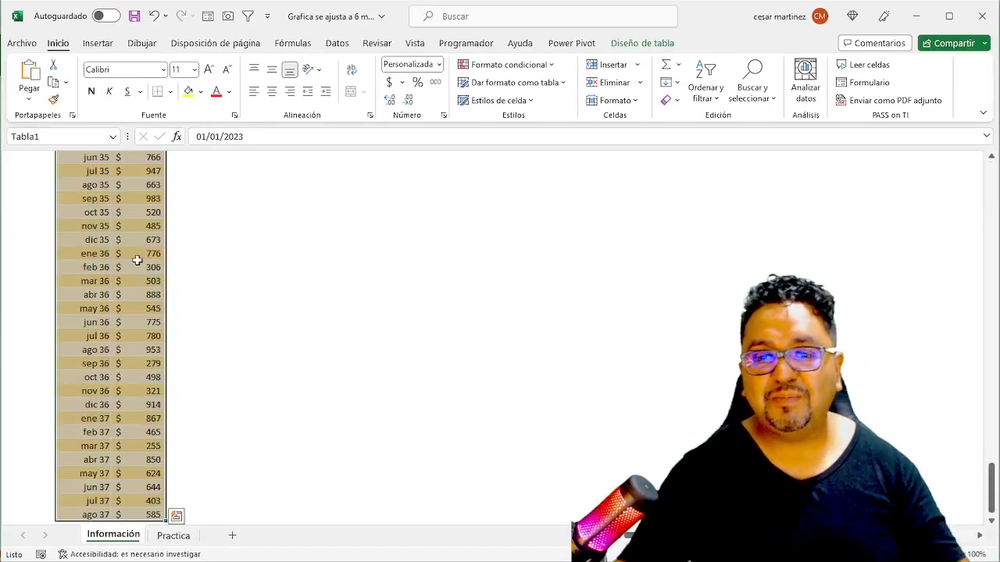
{"action": "left_click", "coordinate": [103, 45]}
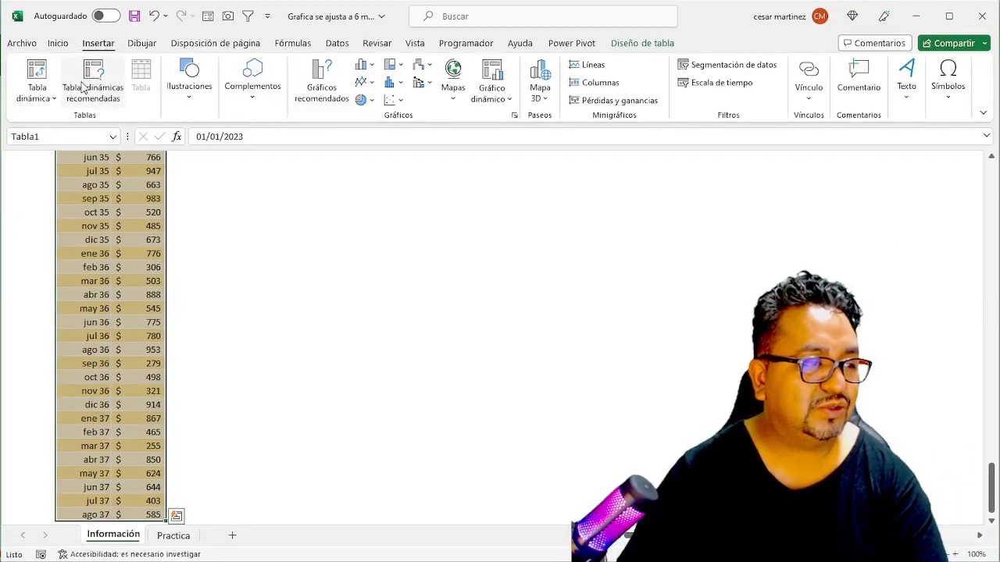
{"action": "left_click", "coordinate": [365, 65]}
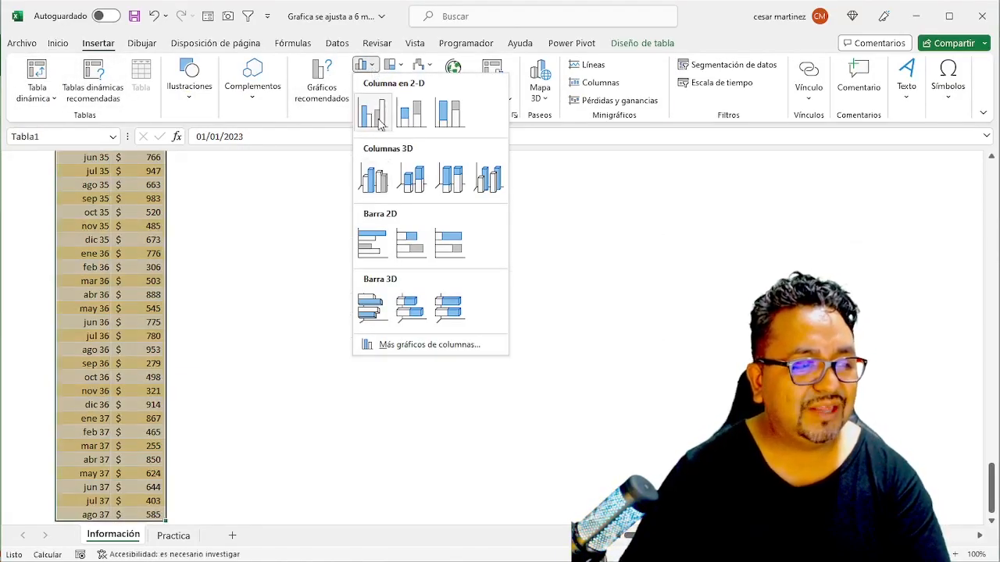
{"action": "left_click", "coordinate": [372, 114]}
- Move the new column chart beside the table and widen it across the sheet, and delete the chart
{"action": "left_click_drag", "start_coordinate": [592, 254], "coordinate": [460, 177]}
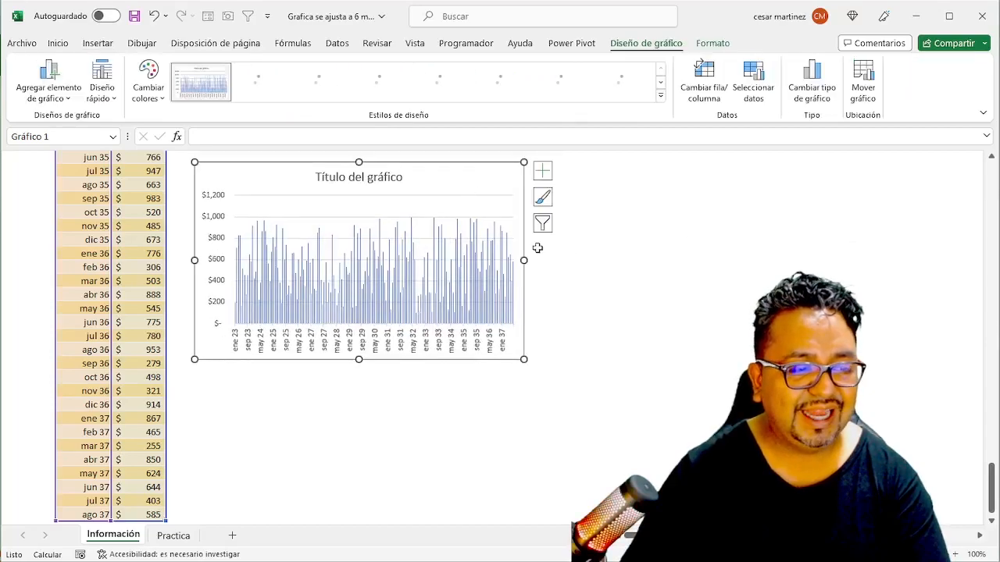
{"action": "left_click_drag", "start_coordinate": [526, 261], "coordinate": [817, 261]}
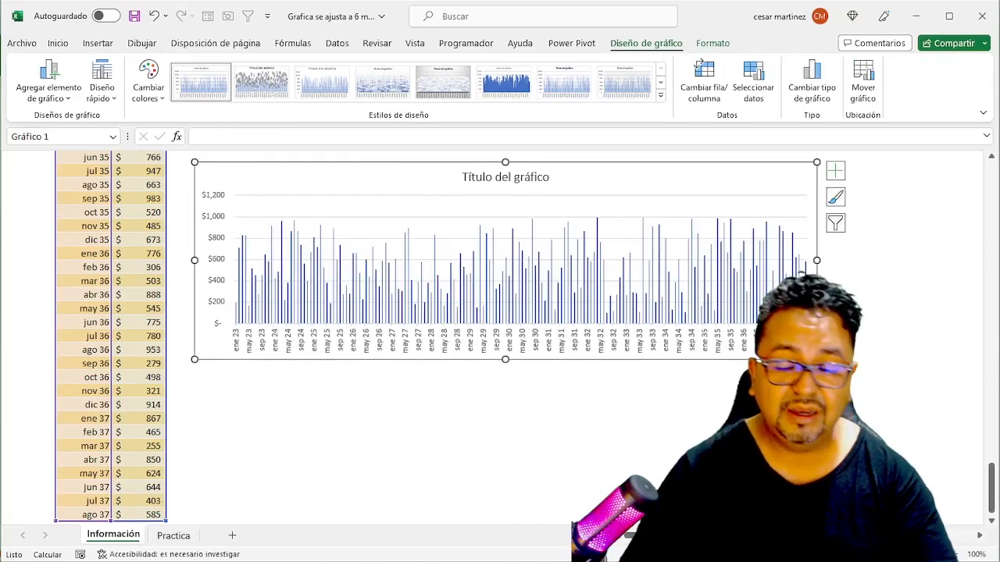
{"action": "key", "text": "Delete"}
{"action": "key", "text": "ctrl+Home"}
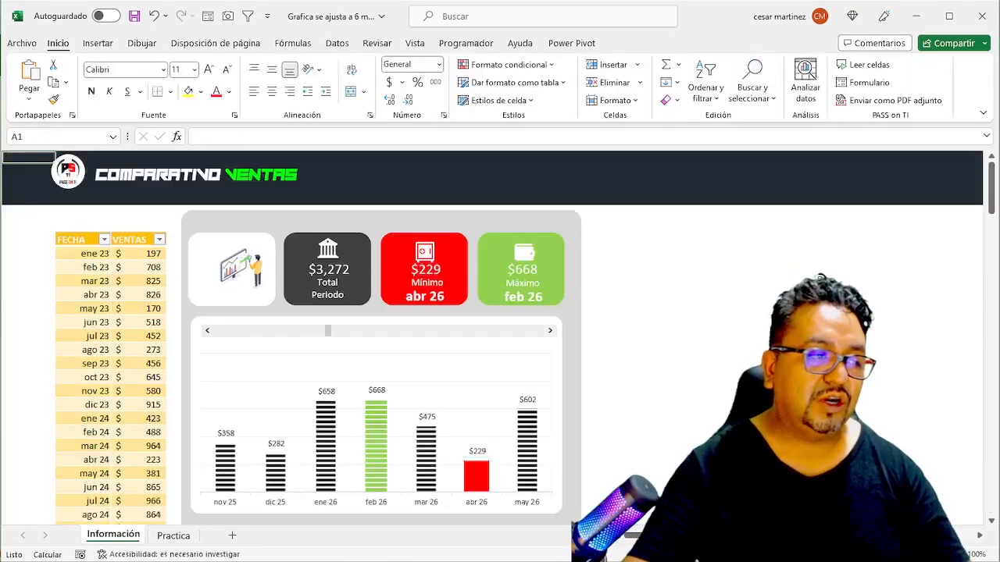
- Switch to the Practica worksheet
{"action": "left_click", "coordinate": [153, 387]}
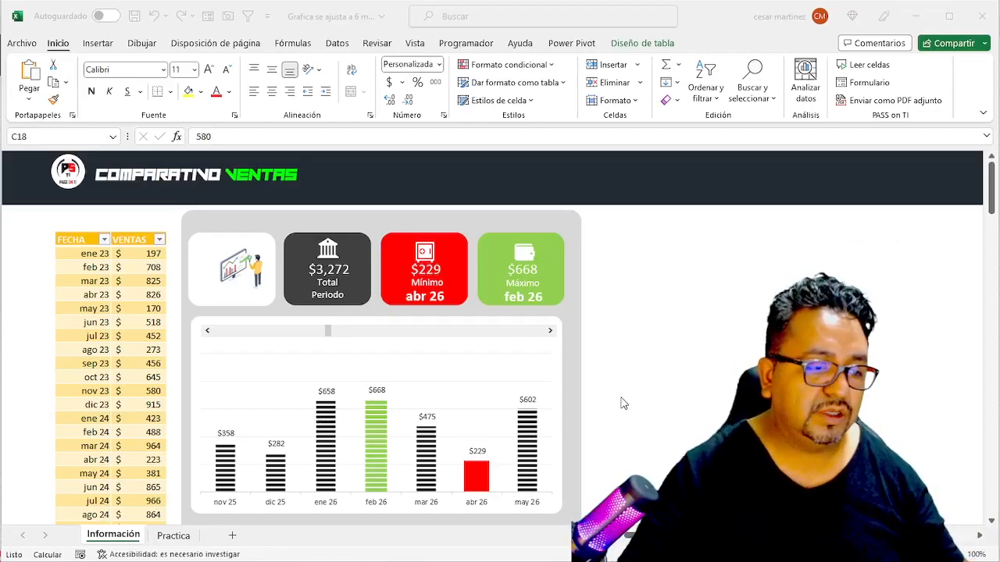
{"action": "left_click", "coordinate": [115, 295]}
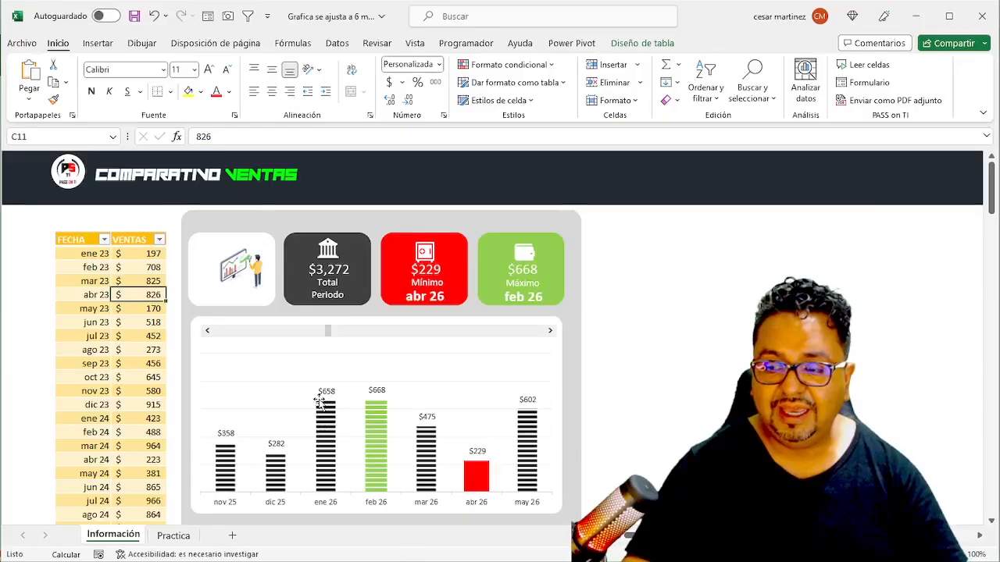
{"action": "left_click", "coordinate": [123, 362]}
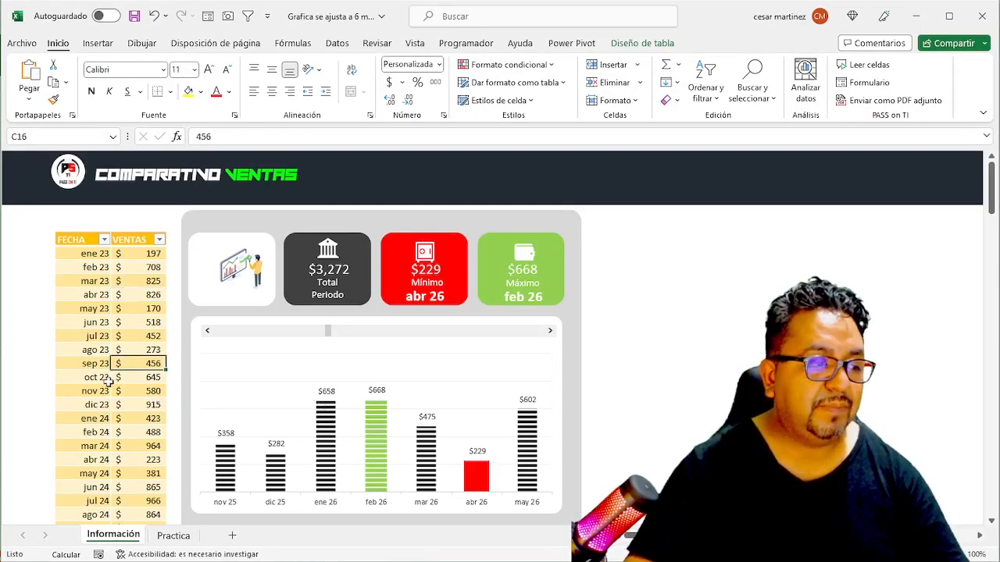
{"action": "left_click", "coordinate": [173, 537]}
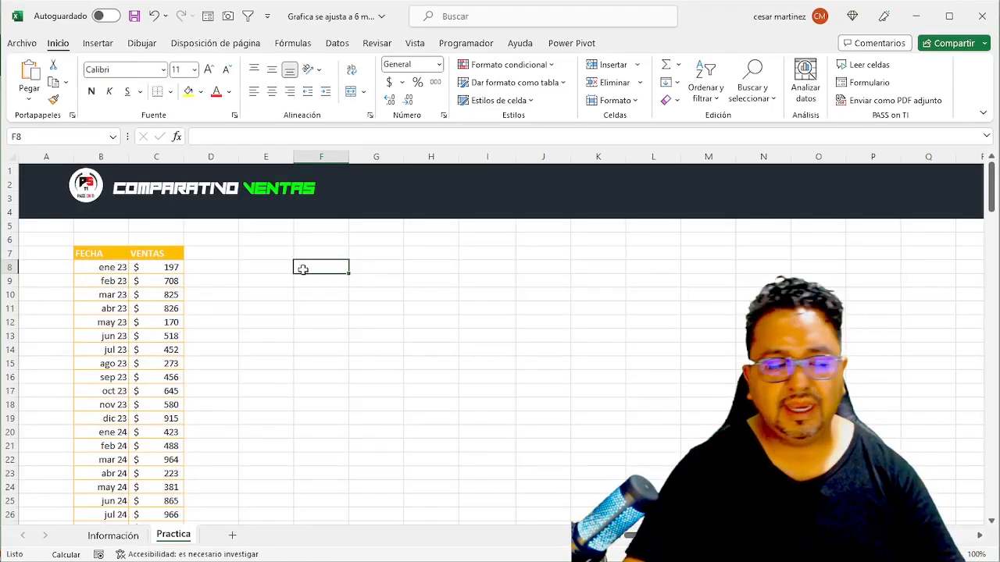
- Examine the FECHA and VENTAS columns on the Practica sheet from the first month to the last row
{"action": "left_click", "coordinate": [113, 269]}
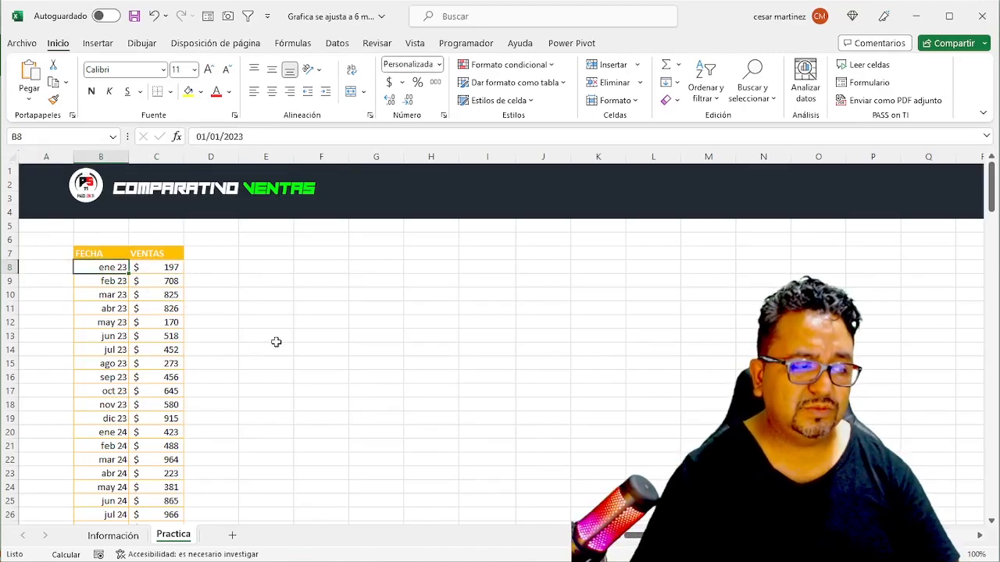
{"action": "key", "text": "Down"}
{"action": "key", "text": "Down"}
{"action": "key", "text": "Down"}
{"action": "key", "text": "Down"}
{"action": "key", "text": "Down"}
{"action": "key", "text": "Down"}
{"action": "key", "text": "Down"}
{"action": "key", "text": "Down"}
{"action": "key", "text": "Down"}
{"action": "key", "text": "Down"}
{"action": "key", "text": "Down"}
{"action": "key", "text": "Down"}
{"action": "key", "text": "Down"}
{"action": "key", "text": "Down"}
{"action": "key", "text": "Down"}
{"action": "key", "text": "Down"}
{"action": "key", "text": "Down"}
{"action": "key", "text": "Down"}
{"action": "key", "text": "Down"}
{"action": "key", "text": "Down"}
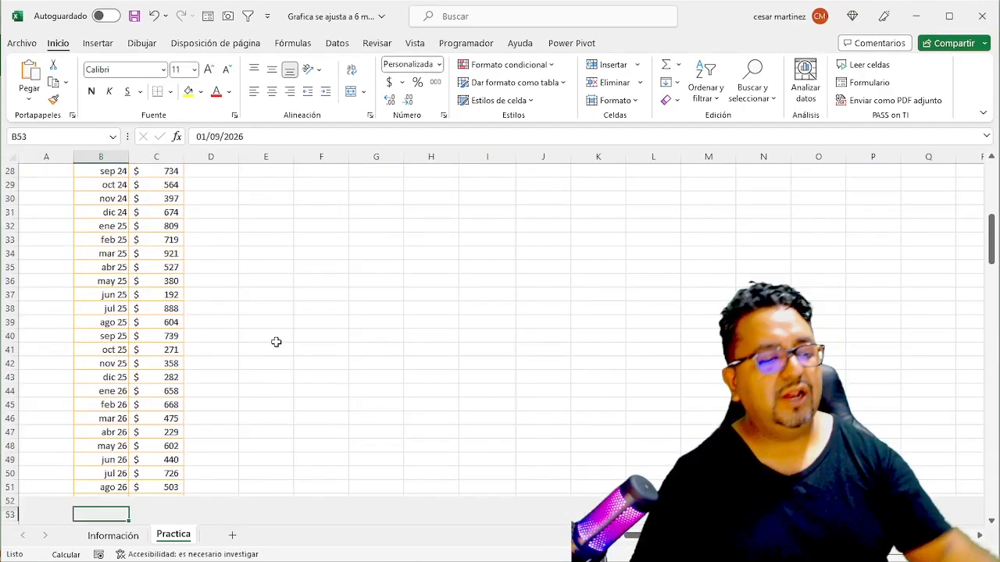
{"action": "key", "text": "ctrl+Down"}
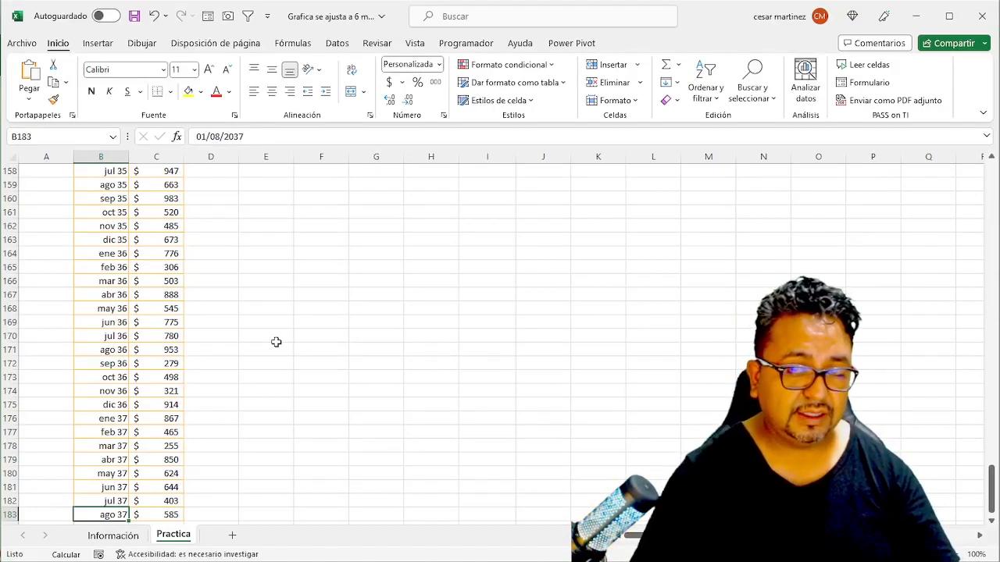
{"action": "key", "text": "Right"}
{"action": "key", "text": "Up"}
{"action": "key", "text": "Up"}
{"action": "key", "text": "Up"}
{"action": "key", "text": "Up"}
{"action": "key", "text": "Up"}
{"action": "key", "text": "Up"}
{"action": "key", "text": "Up"}
{"action": "key", "text": "Up"}
{"action": "key", "text": "Up"}
{"action": "key", "text": "ctrl+Up"}
{"action": "key", "text": "Down"}
{"action": "key", "text": "Left"}
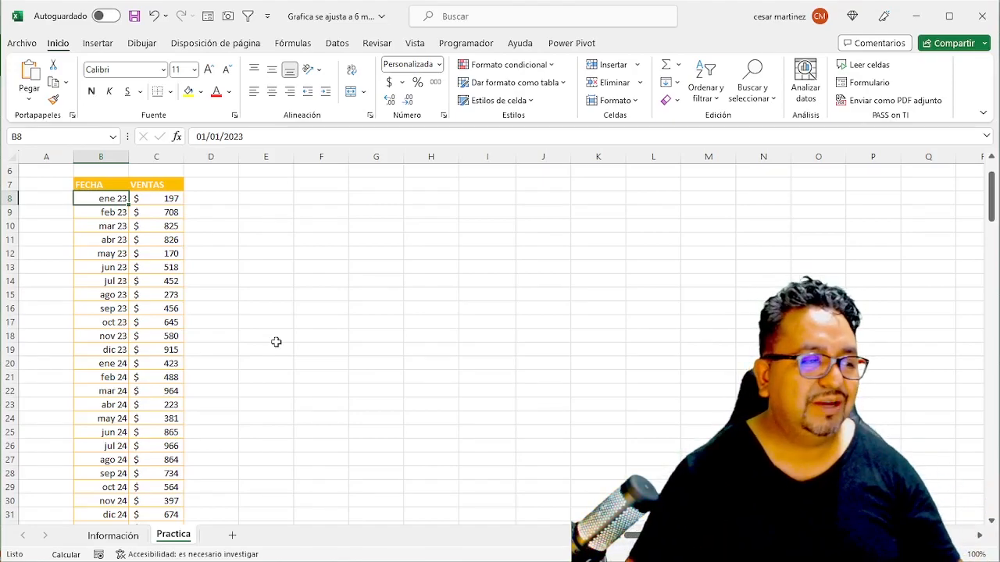
{"action": "left_click", "coordinate": [100, 267]}
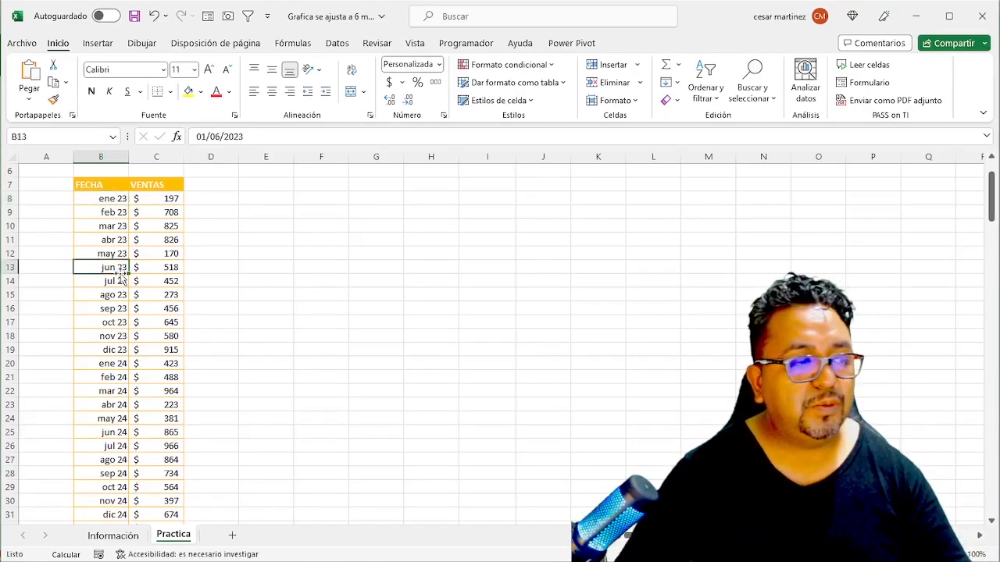
{"action": "left_click", "coordinate": [193, 312]}
{"action": "left_click", "coordinate": [152, 310]}
{"action": "left_click", "coordinate": [148, 270]}
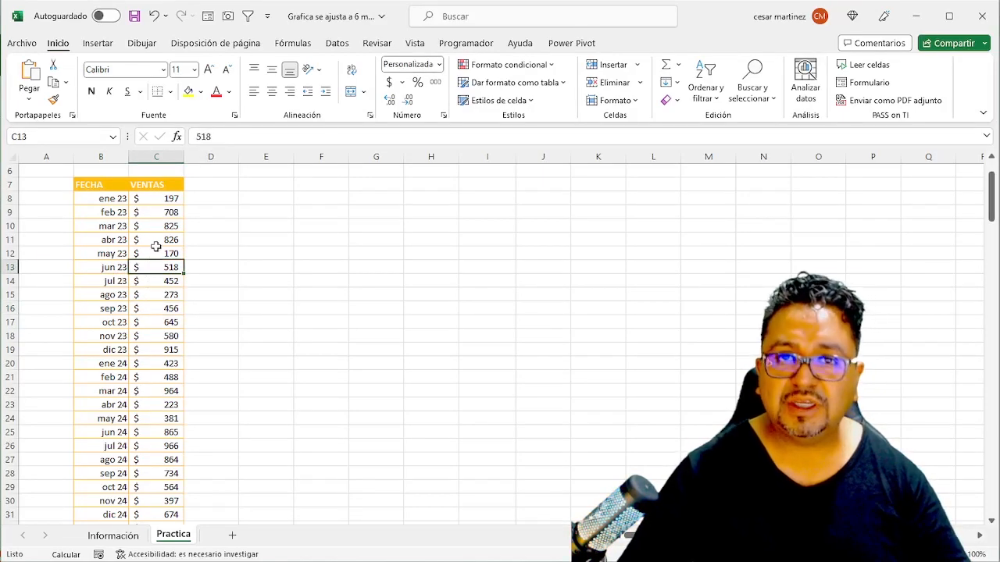
- Begin a DESREF formula in cell F8 of the Practica sheet
{"action": "left_click", "coordinate": [299, 210]}
{"action": "left_click", "coordinate": [305, 196]}
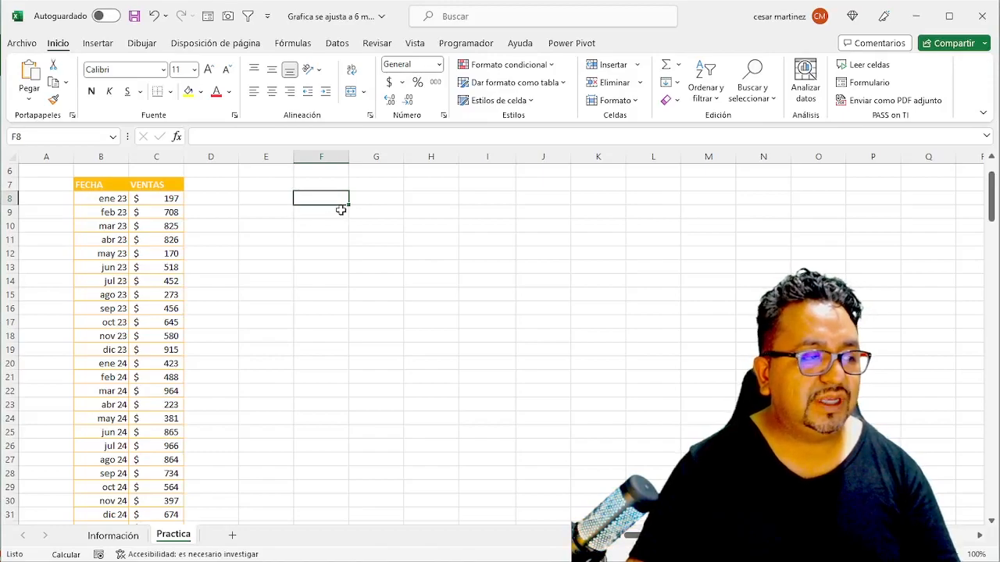
{"action": "type", "text": "=des"}
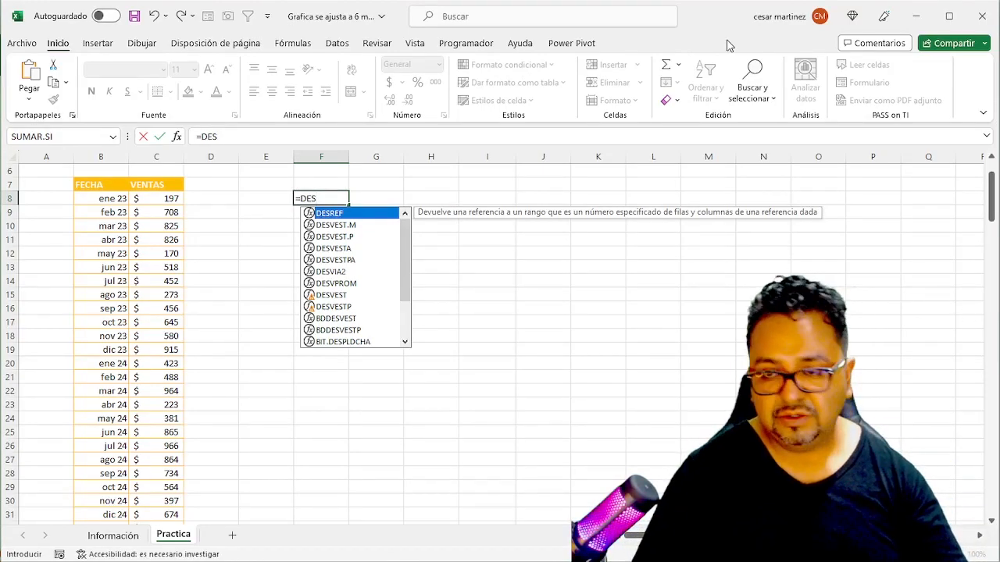
{"action": "key", "text": "Down"}
{"action": "key", "text": "Down"}
{"action": "key", "text": "Down"}
{"action": "key", "text": "Down"}
{"action": "key", "text": "Up"}
{"action": "key", "text": "Up"}
{"action": "key", "text": "Up"}
{"action": "key", "text": "Up"}
{"action": "key", "text": "Down"}
{"action": "key", "text": "Down"}
{"action": "key", "text": "Up"}
{"action": "key", "text": "Up"}
{"action": "key", "text": "Down"}
{"action": "key", "text": "Down"}
{"action": "key", "text": "Up"}
{"action": "key", "text": "Up"}
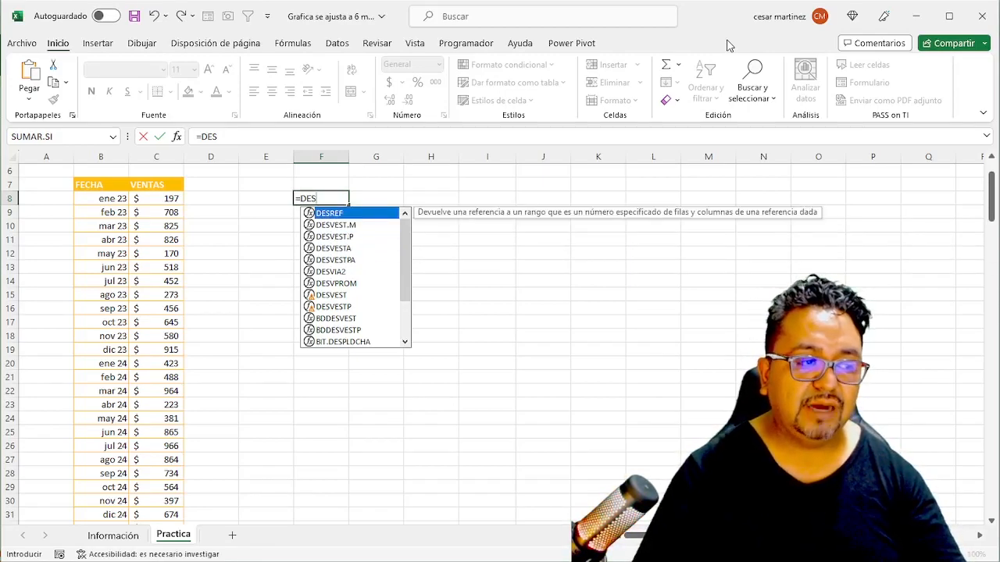
{"action": "key", "text": "Tab"}
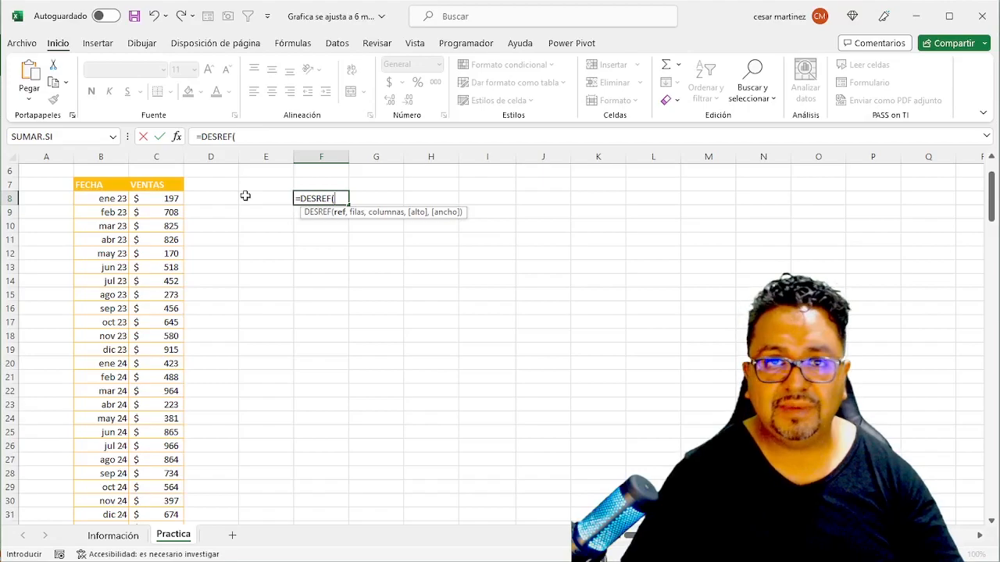
- Complete the F8 formula as =DESREF(C7,5,0,5,1), using the VENTAS header as the reference
{"action": "left_click", "coordinate": [145, 182]}
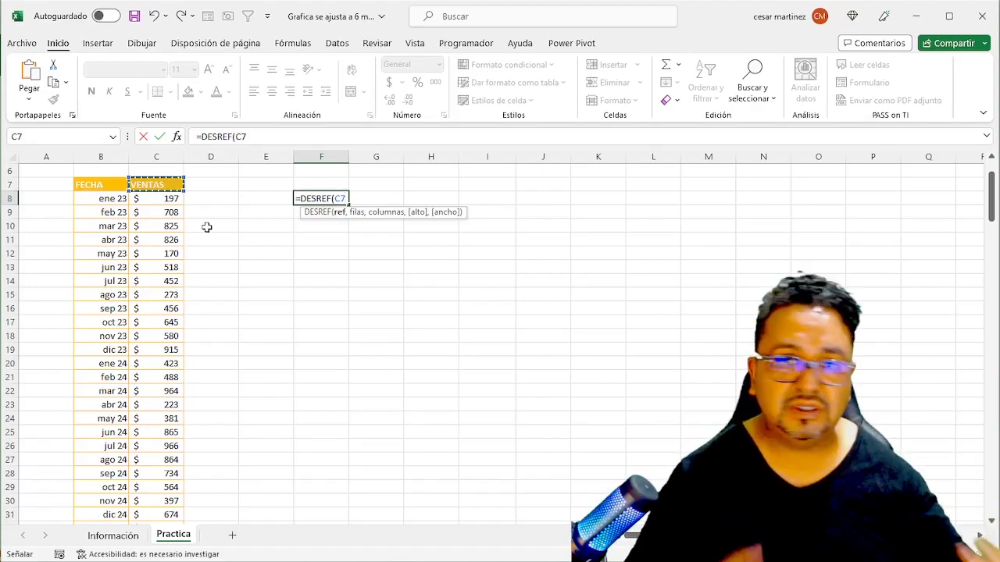
{"action": "type", "text": ","}
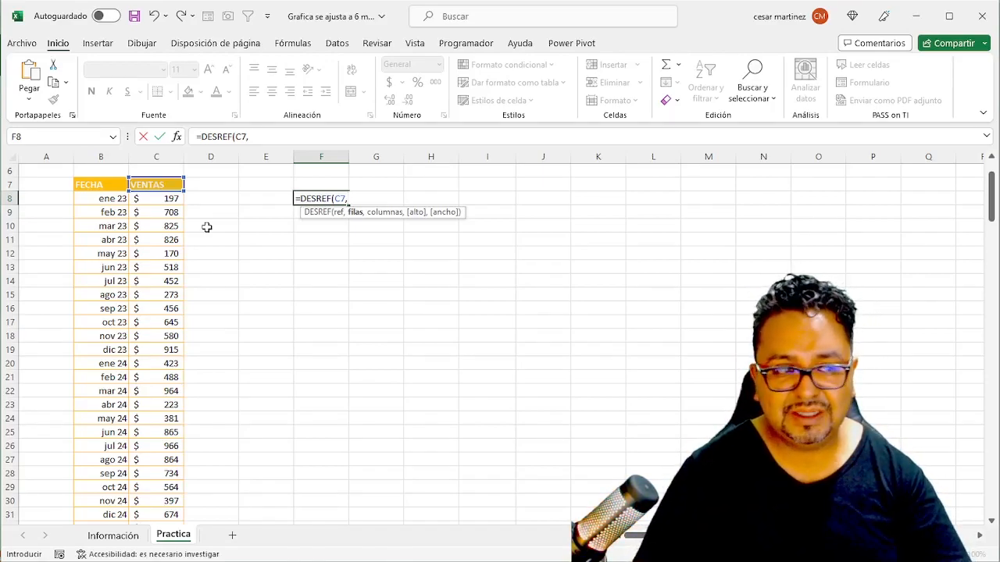
{"action": "type", "text": "5"}
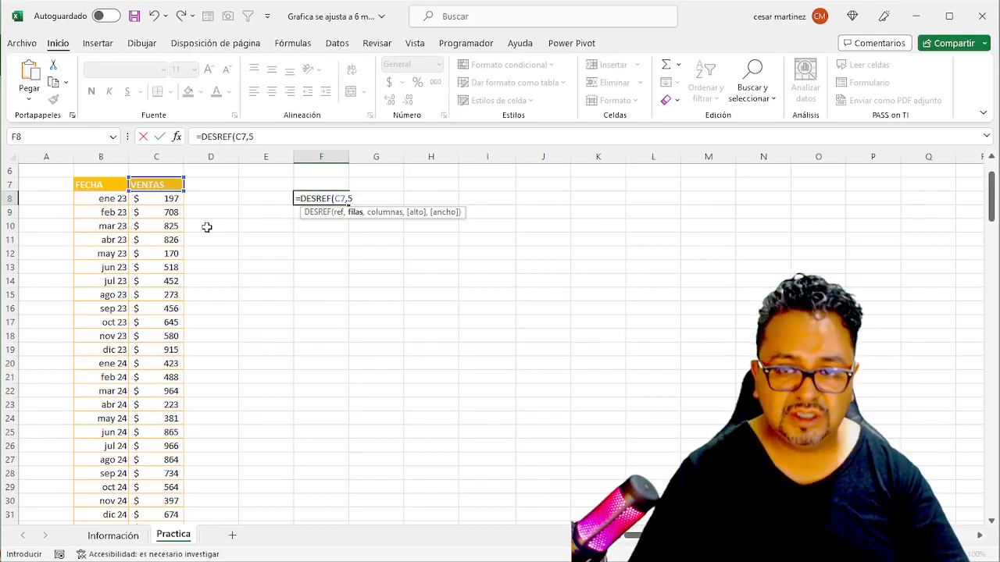
{"action": "type", "text": ","}
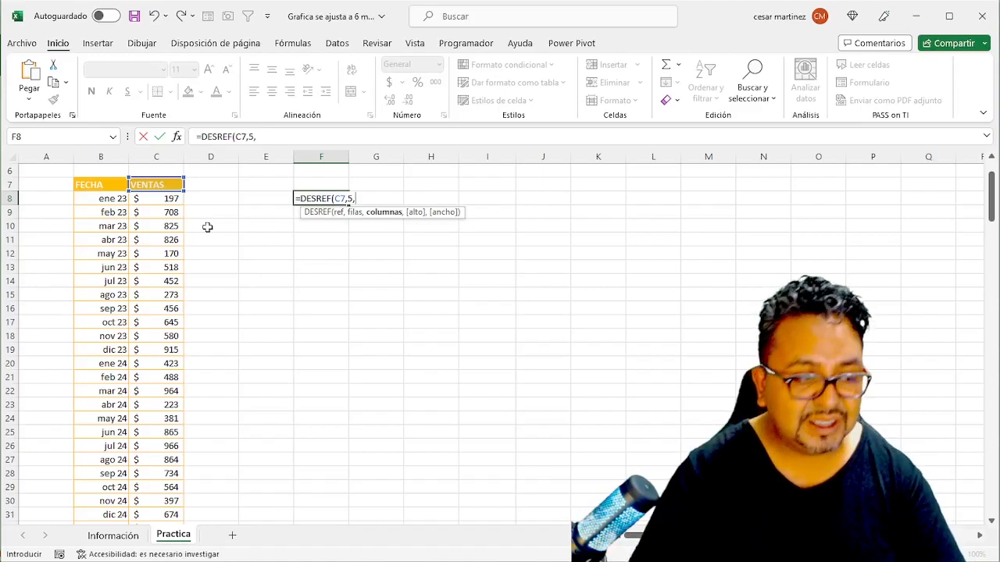
{"action": "type", "text": "0"}
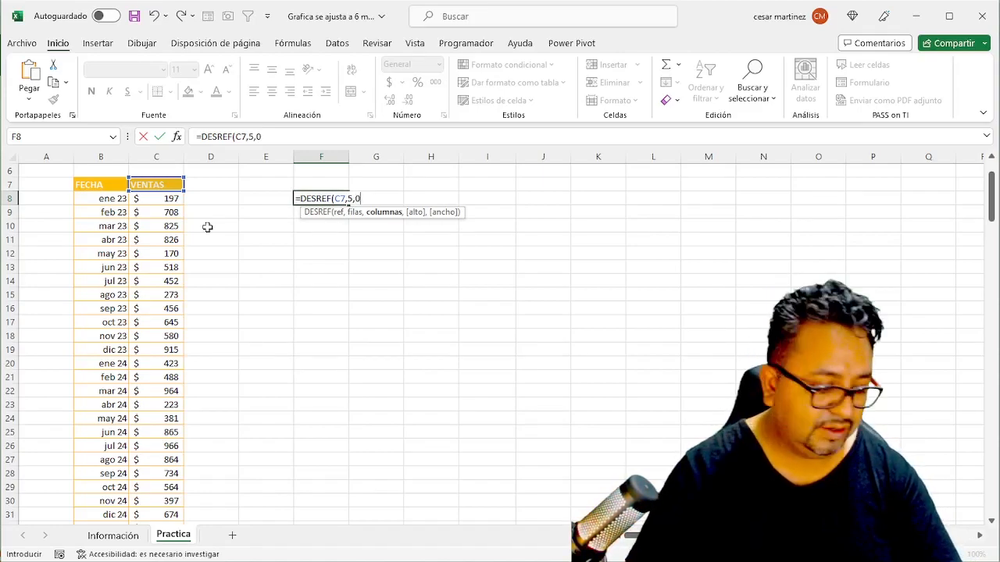
{"action": "type", "text": ","}
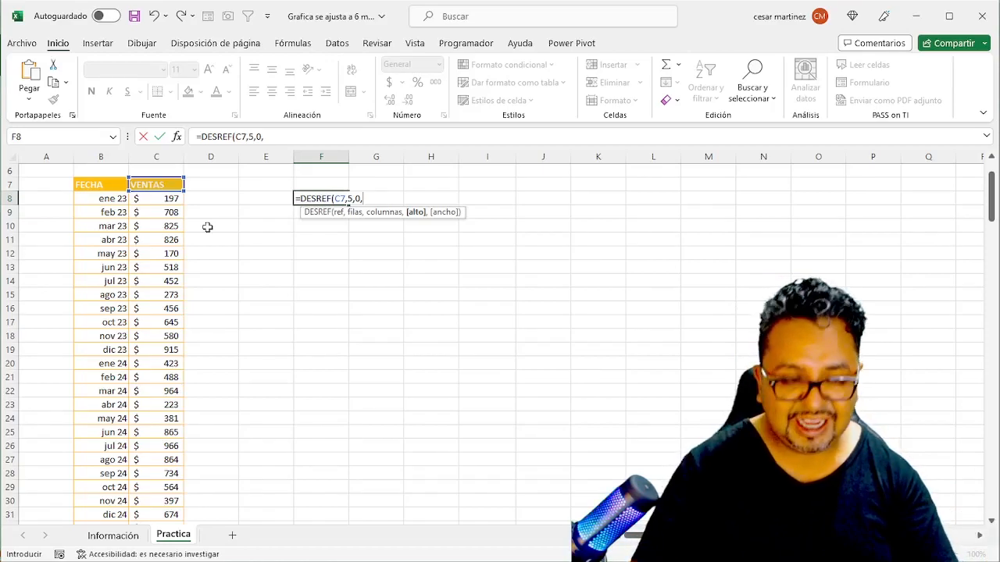
{"action": "type", "text": "5"}
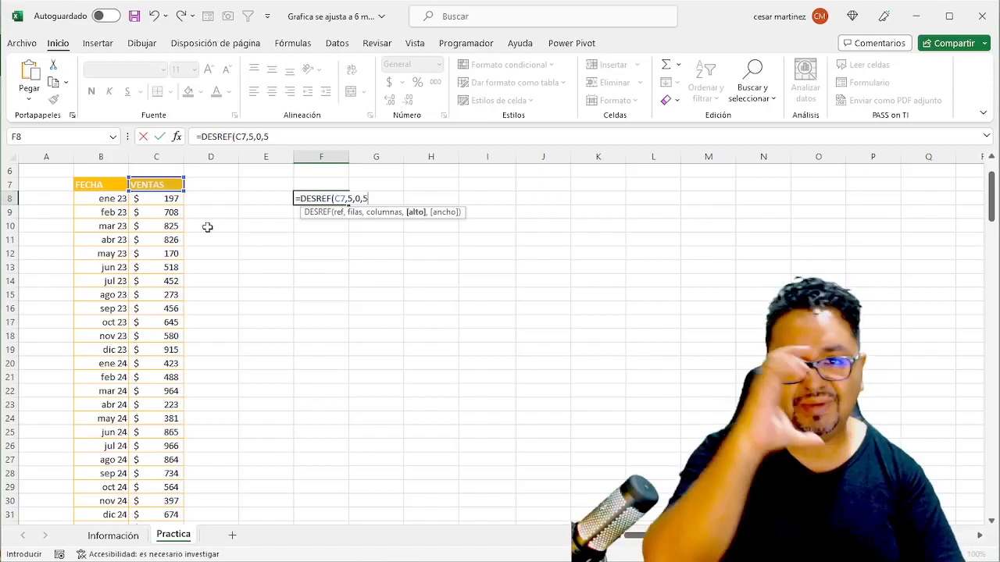
{"action": "type", "text": ","}
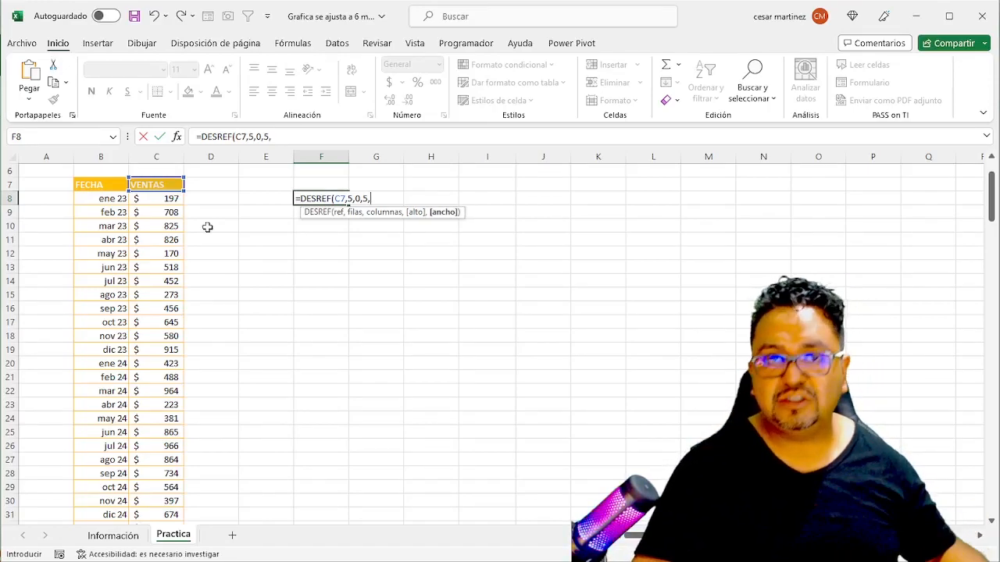
{"action": "type", "text": "1"}
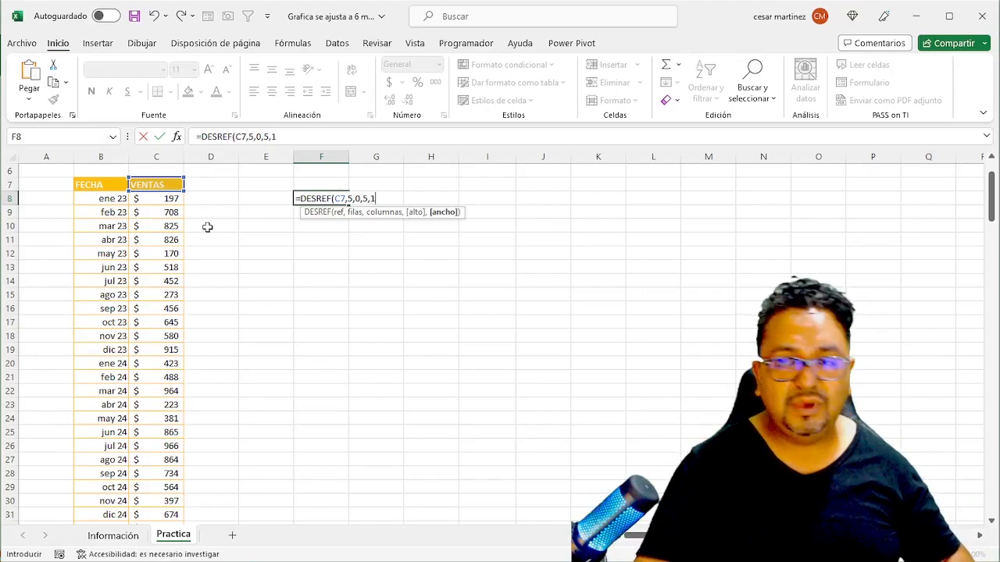
{"action": "type", "text": ")"}
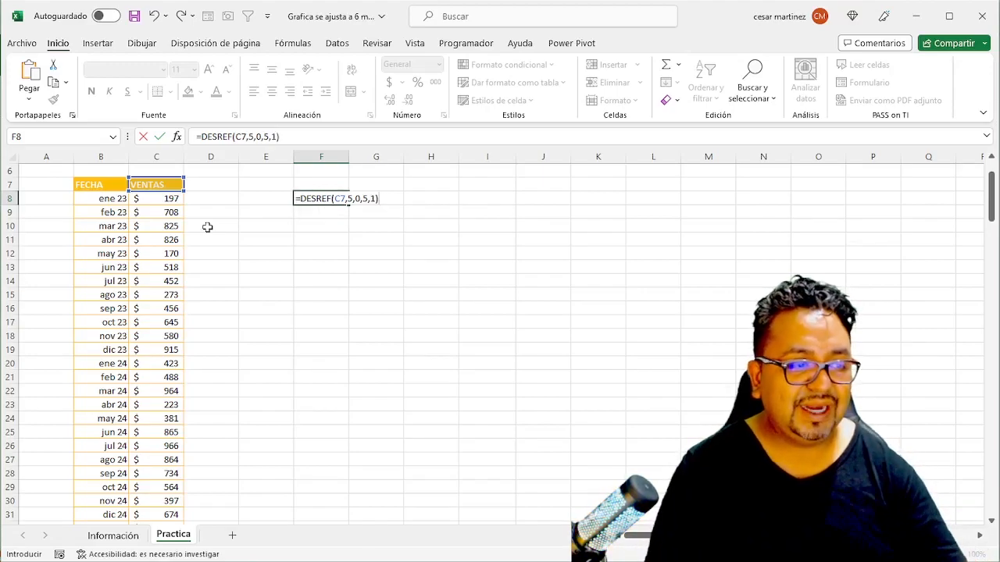
{"action": "key", "text": "Return"}
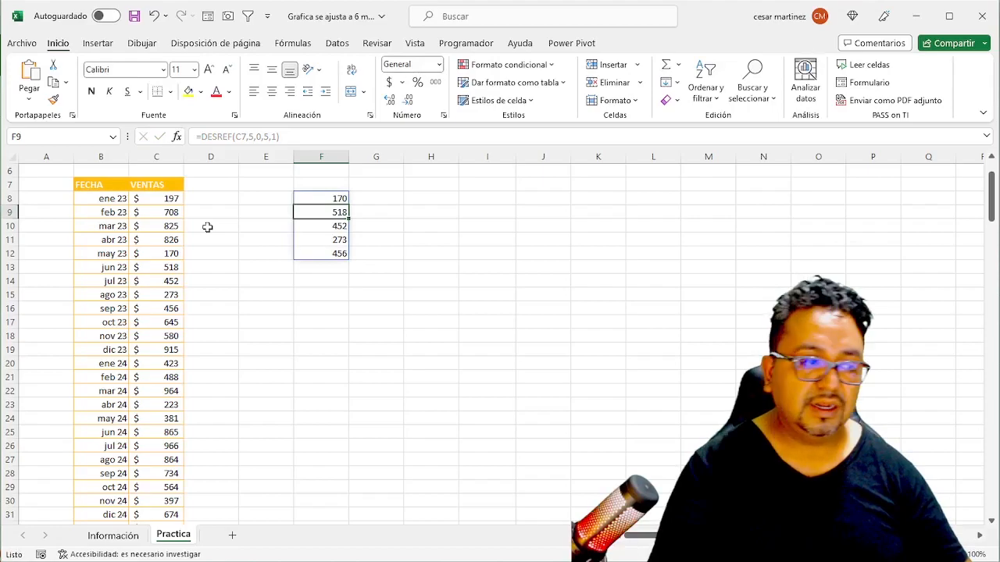
- Check the VENTAS values from may 23 to sep 23 in C12:C16 against the F8 formula's results
{"action": "left_click", "coordinate": [145, 250]}
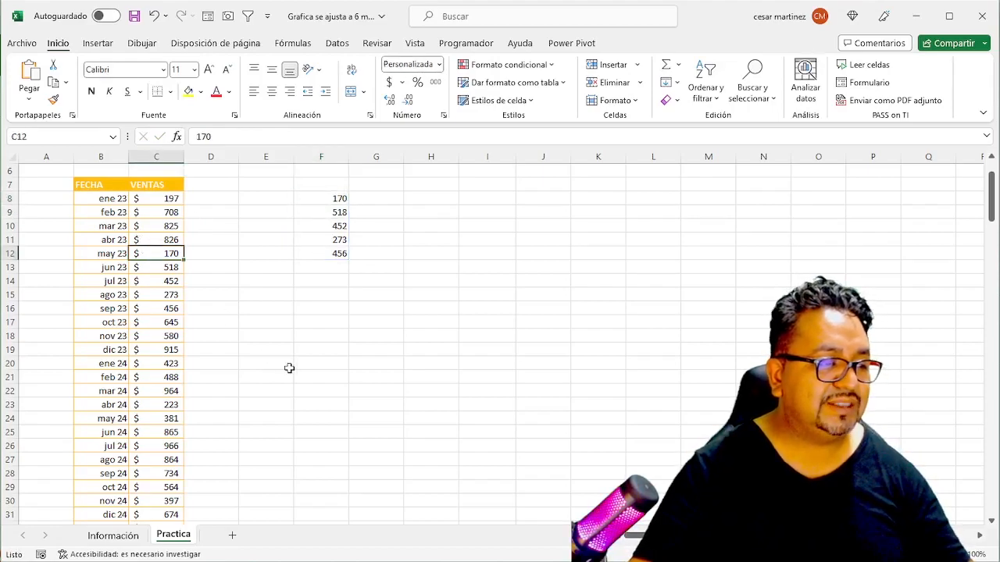
{"action": "key", "text": "shift+Down"}
{"action": "key", "text": "shift+Down"}
{"action": "key", "text": "shift+Down"}
{"action": "key", "text": "shift+Down"}
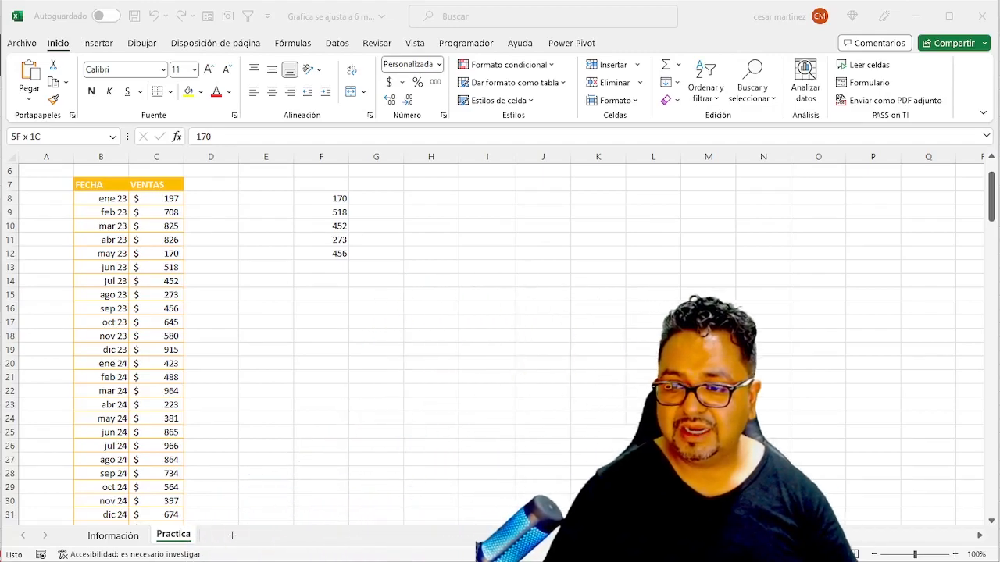
{"action": "left_click", "coordinate": [392, 264]}
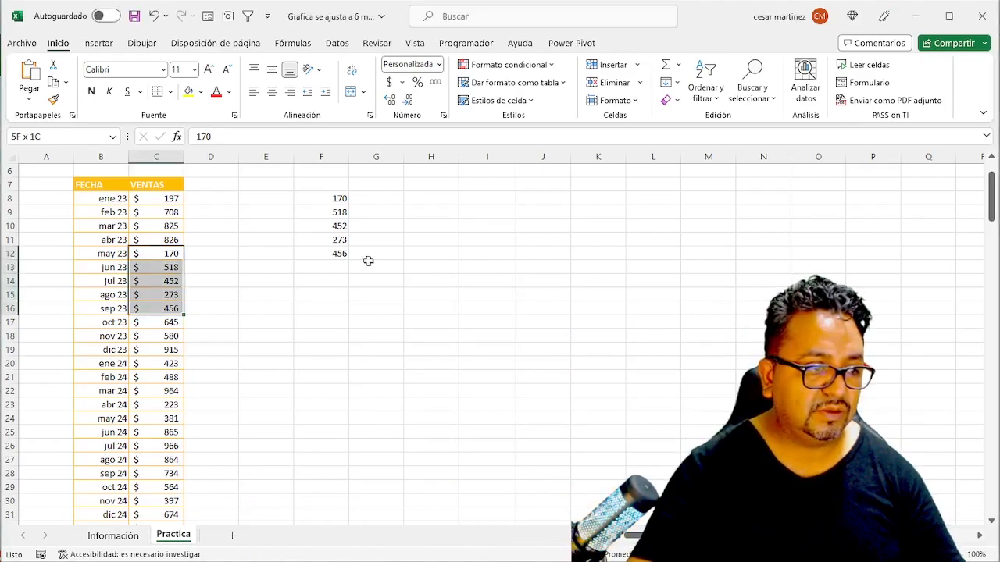
- Examine the arguments of the DESREF formula in cell F8
{"action": "left_click", "coordinate": [336, 199]}
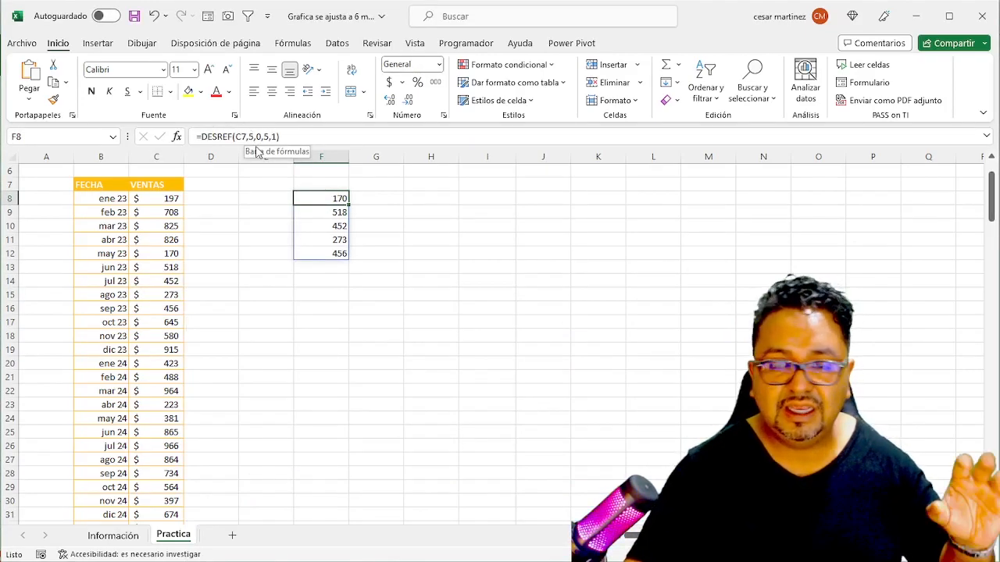
{"action": "left_click", "coordinate": [282, 137]}
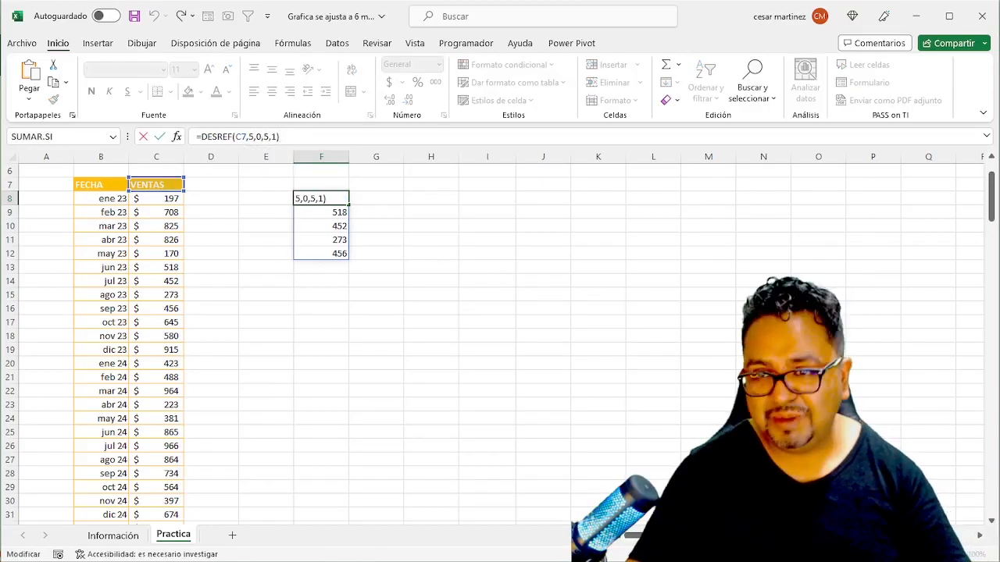
{"action": "key", "text": "Escape"}
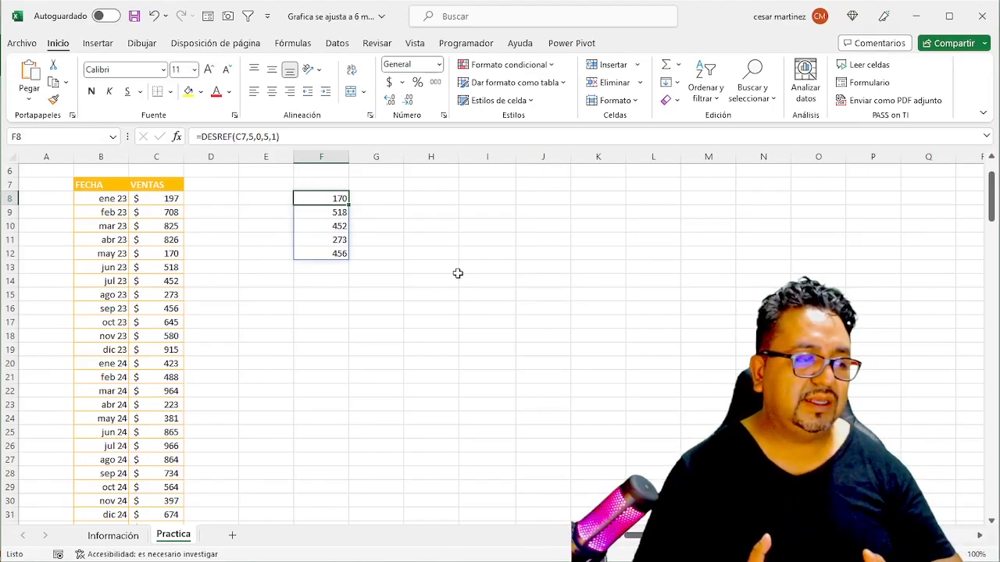
- Set the rows offset of the F8 DESREF formula to 13, giving =DESREF(C7,13,0,5,1)
{"action": "key", "text": "F2"}
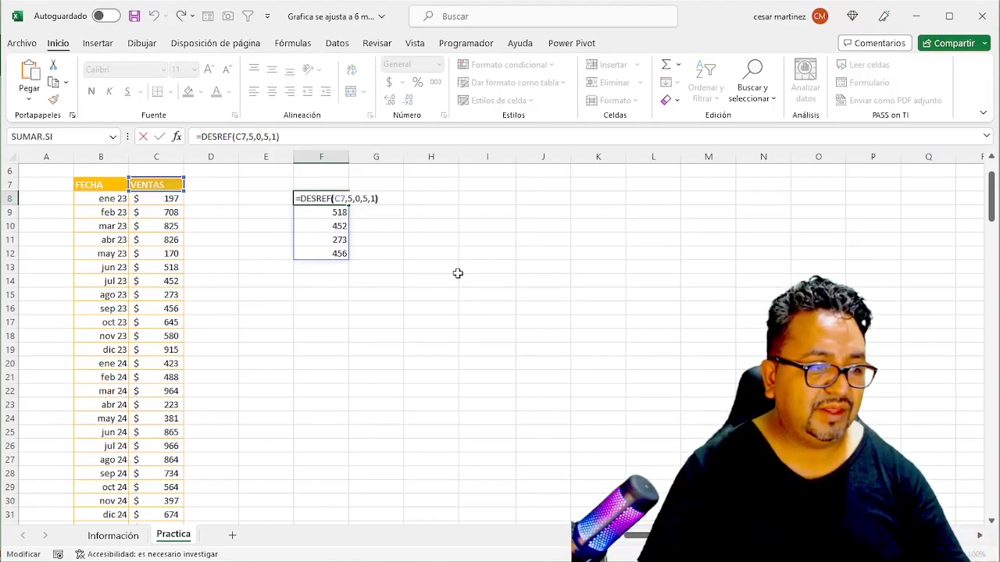
{"action": "key", "text": "Left"}
{"action": "key", "text": "Left"}
{"action": "key", "text": "Left"}
{"action": "key", "text": "Left"}
{"action": "key", "text": "Left"}
{"action": "key", "text": "Left"}
{"action": "key", "text": "Left"}
{"action": "key", "text": "shift+Left"}
{"action": "type", "text": "13"}
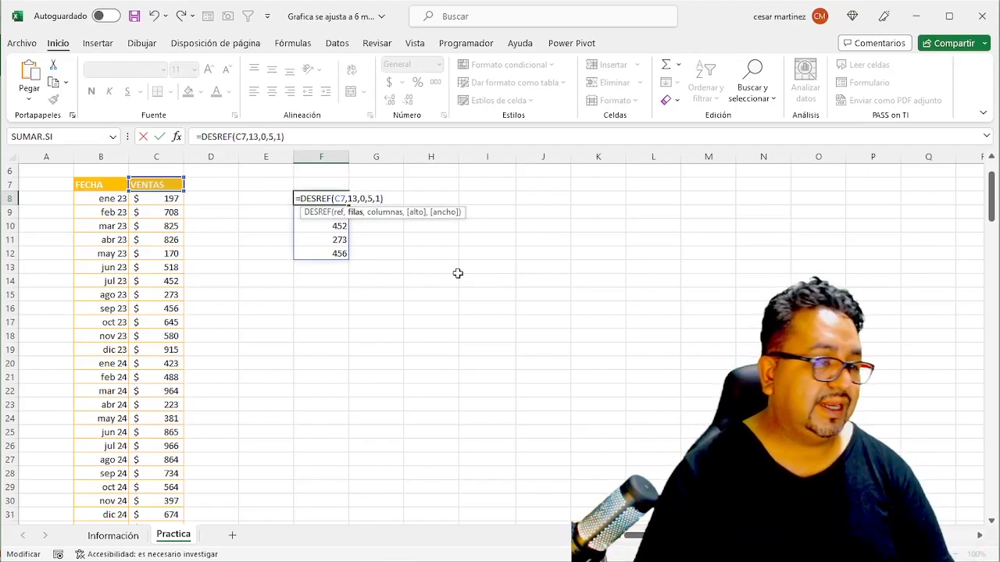
{"action": "key", "text": "Return"}
{"action": "key", "text": "Up"}
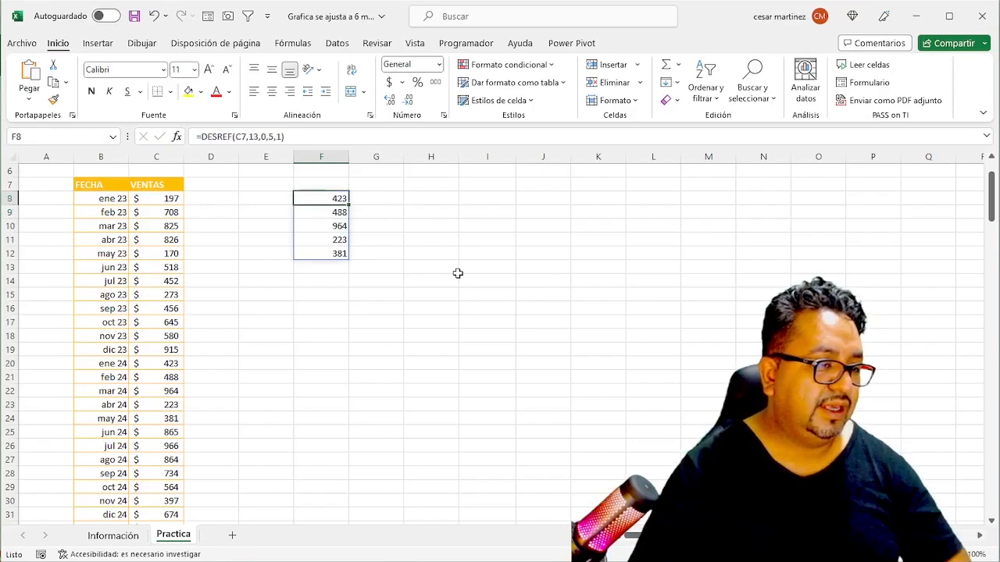
- Check the VENTAS values from ene 24 to may 24 in C20:C24 against the F8 formula's results
{"action": "left_click", "coordinate": [173, 365]}
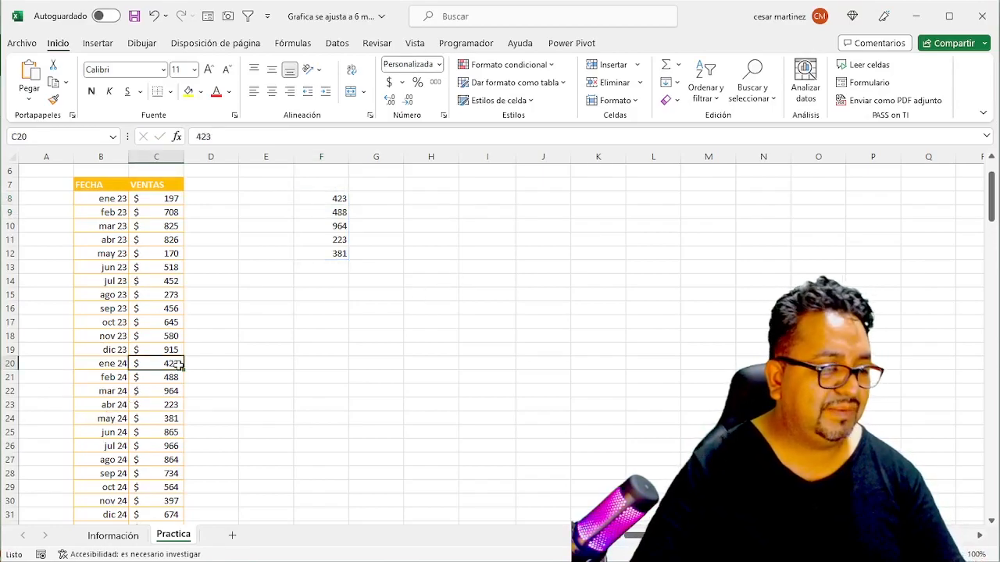
{"action": "key", "text": "shift+Down"}
{"action": "key", "text": "shift+Down"}
{"action": "key", "text": "shift+Down"}
{"action": "key", "text": "shift+Down"}
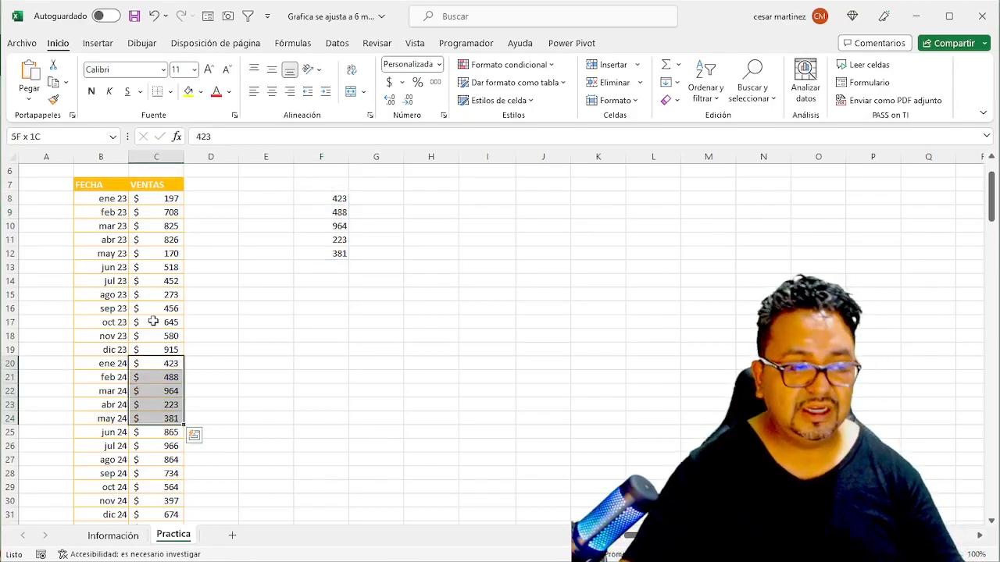
- Set the height argument of the F8 formula to 6, giving =DESREF(C7,13,0,6,1)
{"action": "left_click", "coordinate": [339, 209]}
{"action": "left_click", "coordinate": [297, 199]}
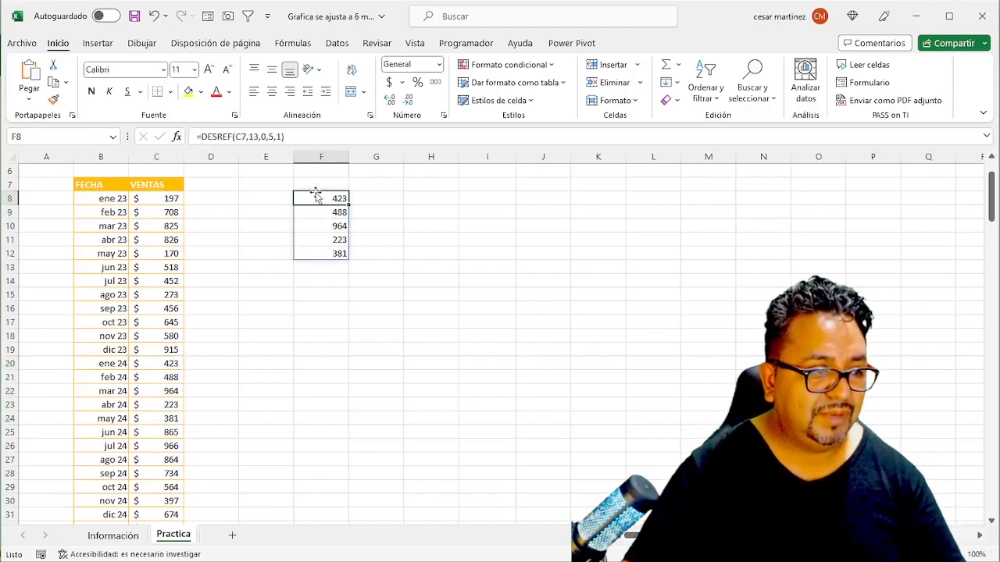
{"action": "double_click", "coordinate": [319, 195]}
{"action": "key", "text": "BackSpace"}
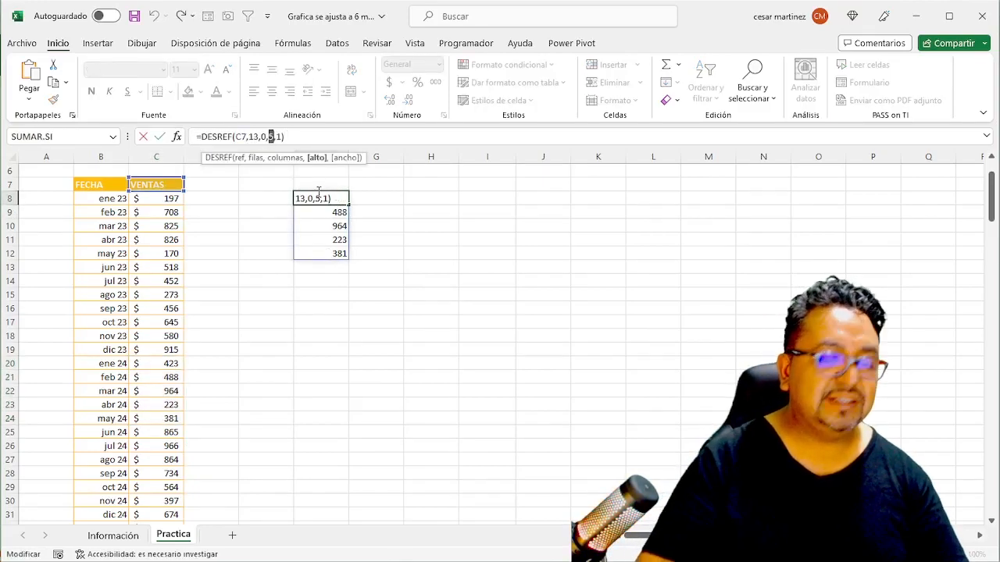
{"action": "type", "text": "6"}
{"action": "key", "text": "ctrl+Return"}
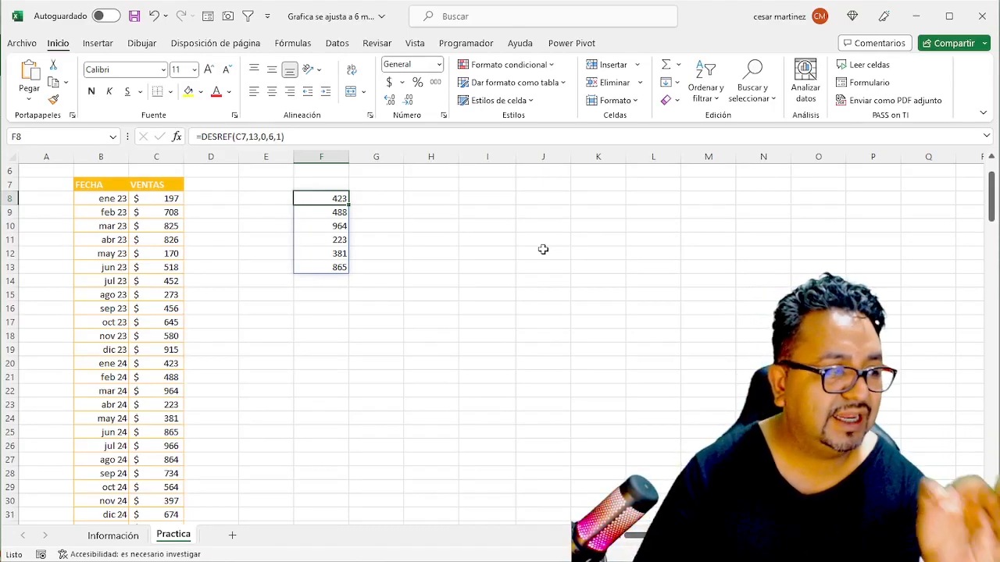
- Walk through the spilled result cells F8:F13 to examine which cell holds the DESREF formula and which are only overflow
{"action": "key", "text": "Return"}
{"action": "key", "text": "Return"}
{"action": "key", "text": "Return"}
{"action": "key", "text": "Return"}
{"action": "key", "text": "Return"}
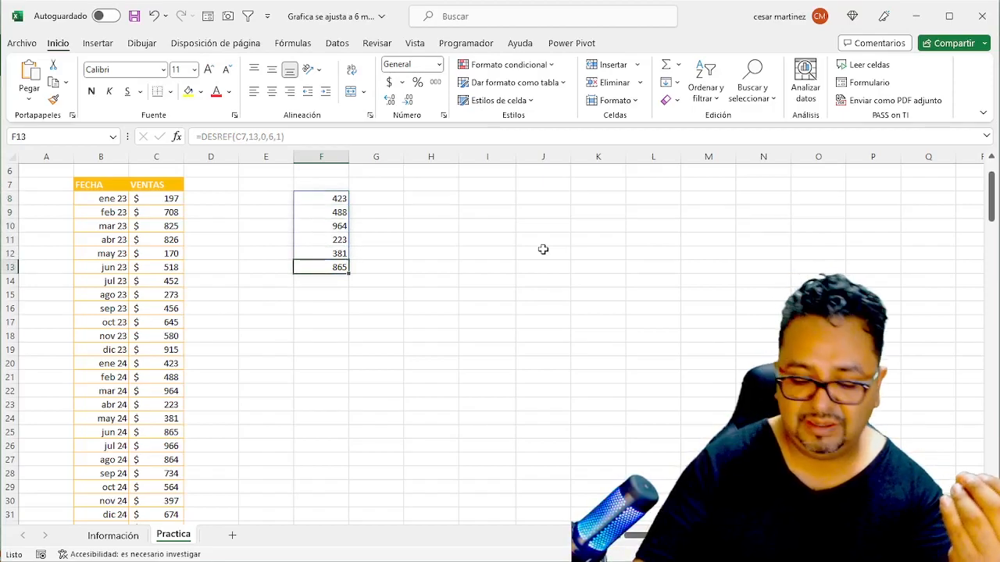
{"action": "key", "text": "shift+Return"}
{"action": "key", "text": "shift+Return"}
{"action": "key", "text": "shift+Return"}
{"action": "key", "text": "shift+Return"}
{"action": "key", "text": "Return"}
{"action": "key", "text": "Return"}
{"action": "key", "text": "Return"}
{"action": "key", "text": "Return"}
{"action": "key", "text": "shift+Return"}
{"action": "key", "text": "shift+Return"}
{"action": "key", "text": "shift+Return"}
{"action": "key", "text": "shift+Return"}
{"action": "key", "text": "shift+Return"}
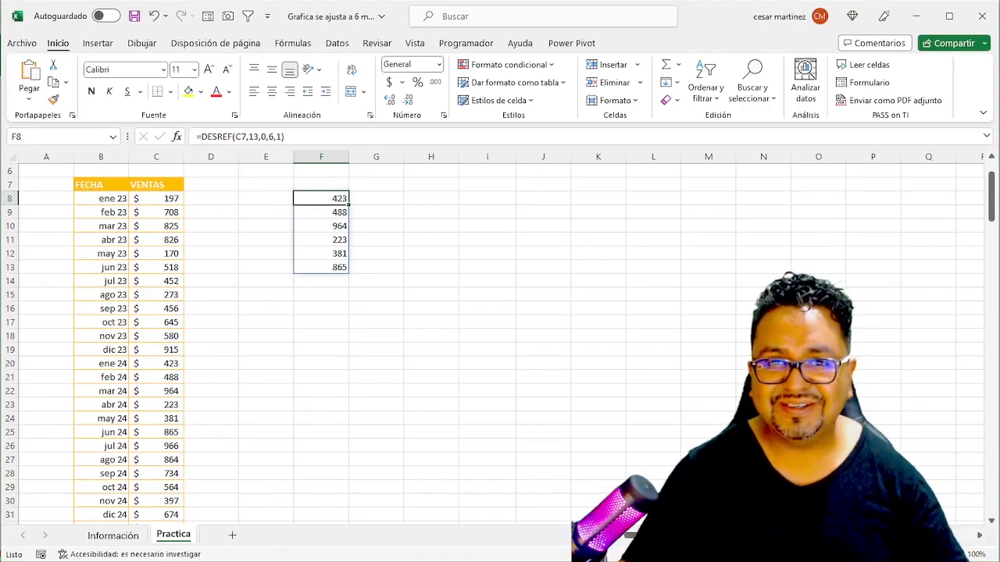
{"action": "key", "text": "Return"}
{"action": "key", "text": "Return"}
{"action": "key", "text": "Return"}
{"action": "key", "text": "Return"}
{"action": "key", "text": "Return"}
{"action": "key", "text": "shift+Return"}
{"action": "key", "text": "Return"}
{"action": "key", "text": "shift+Return"}
{"action": "key", "text": "shift+Return"}
{"action": "key", "text": "shift+Return"}
{"action": "key", "text": "shift+Return"}
{"action": "key", "text": "Return"}
{"action": "key", "text": "Return"}
{"action": "key", "text": "Return"}
{"action": "key", "text": "Return"}
{"action": "key", "text": "shift+Return"}
{"action": "key", "text": "shift+Return"}
{"action": "key", "text": "shift+Return"}
{"action": "key", "text": "shift+Return"}
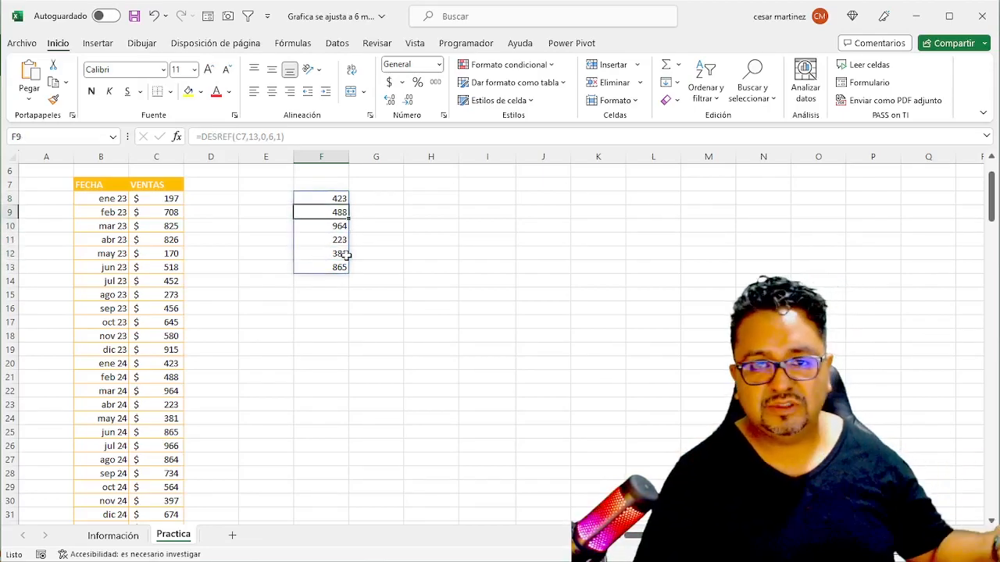
{"action": "key", "text": "shift+Return"}
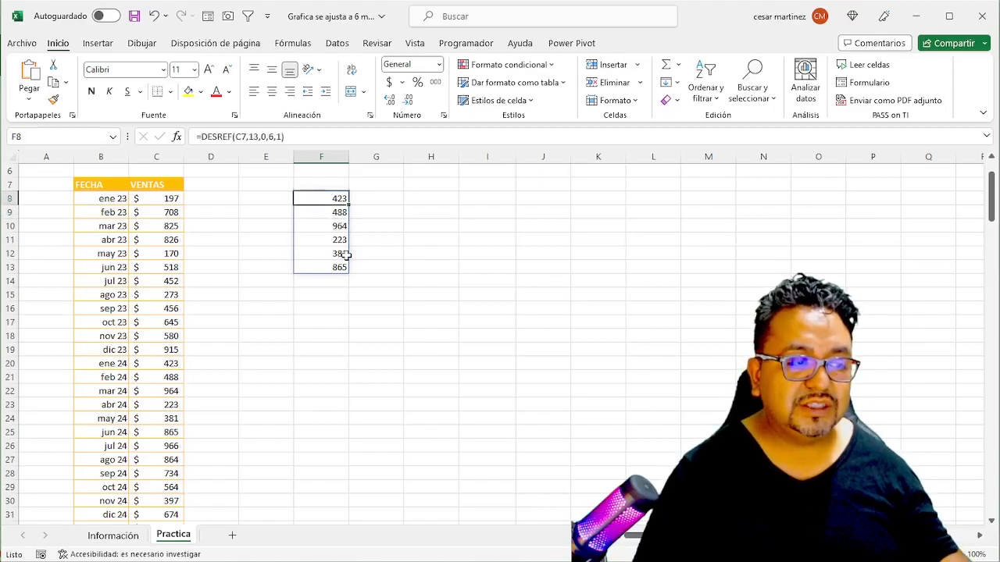
- Copy the F8 formula text into E8 and move its reference to the FECHA header, giving =DESREF(B7,13,0,6,1)
{"action": "key", "text": "F2"}
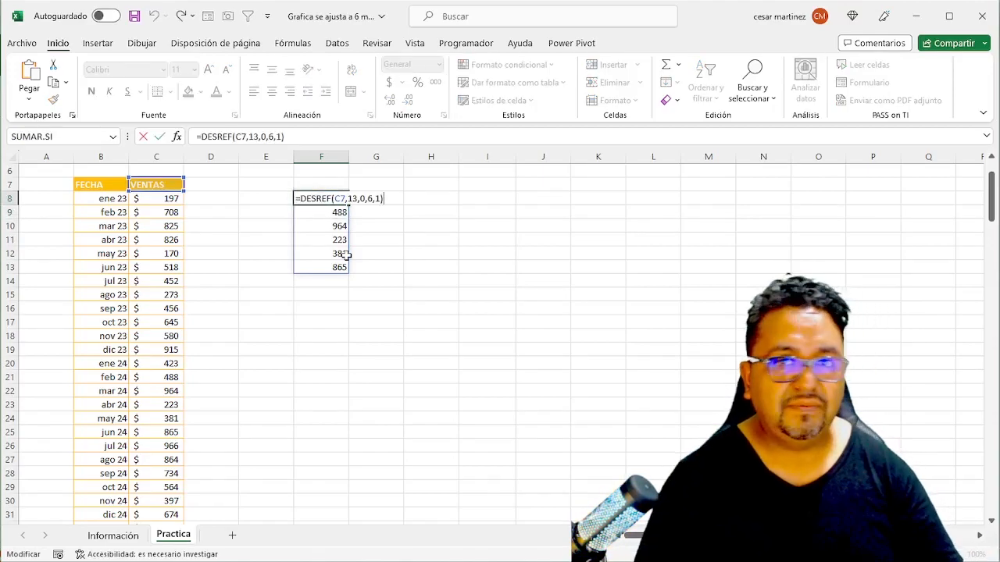
{"action": "key", "text": "shift+Home"}
{"action": "key", "text": "ctrl+c"}
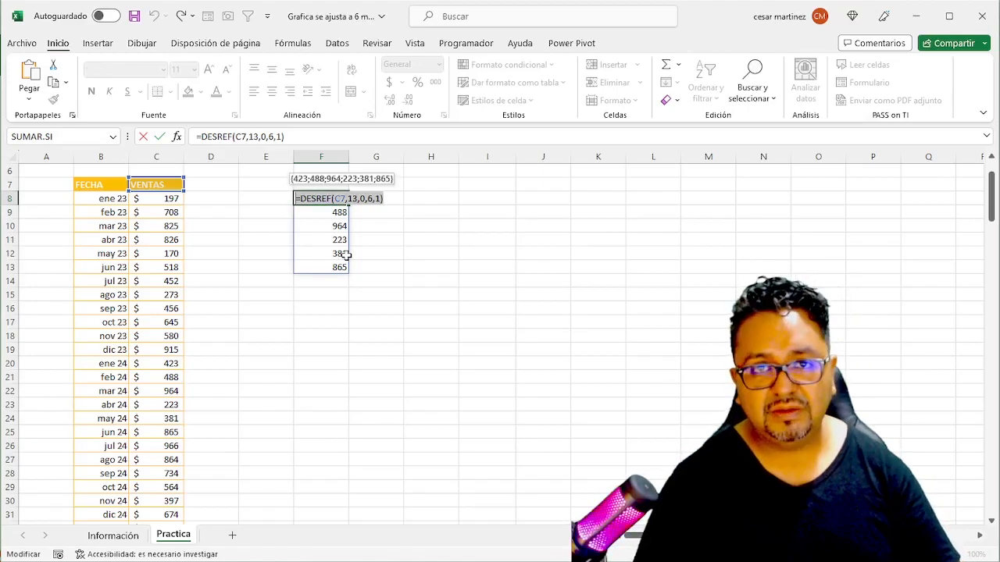
{"action": "key", "text": "Escape"}
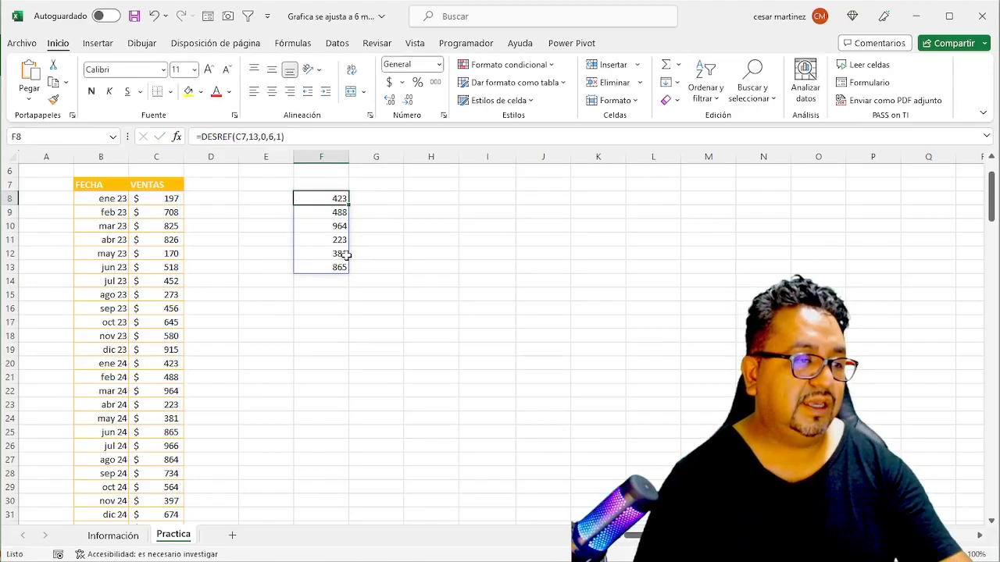
{"action": "key", "text": "Left"}
{"action": "key", "text": "F2"}
{"action": "key", "text": "ctrl+v"}
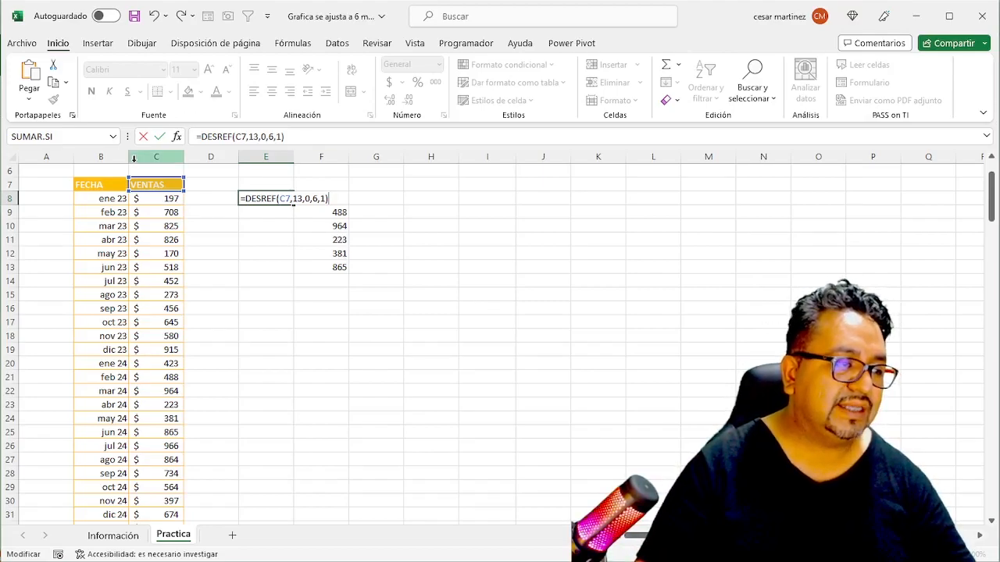
{"action": "left_click_drag", "start_coordinate": [157, 183], "coordinate": [89, 195]}
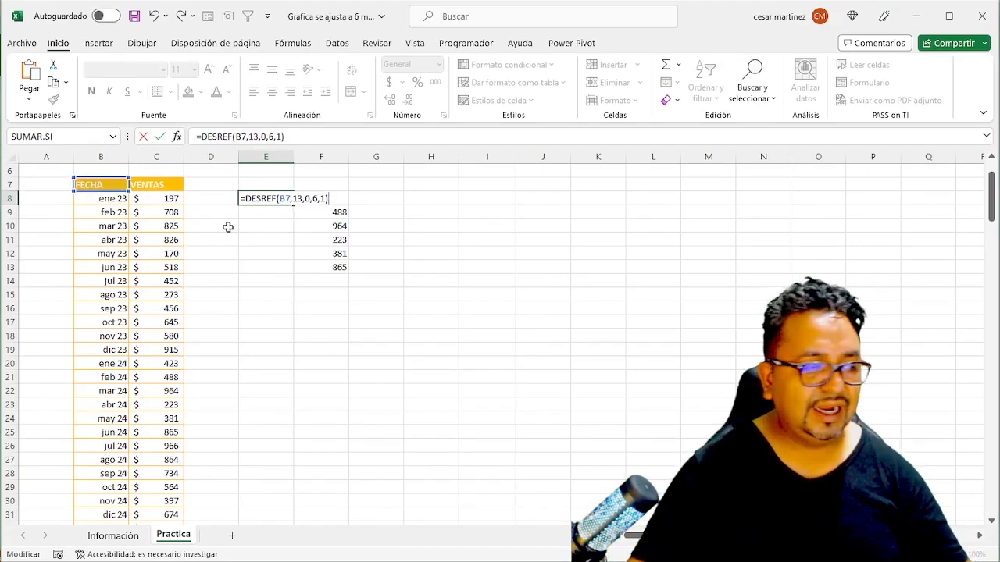
{"action": "key", "text": "Return"}
{"action": "key", "text": "Up"}
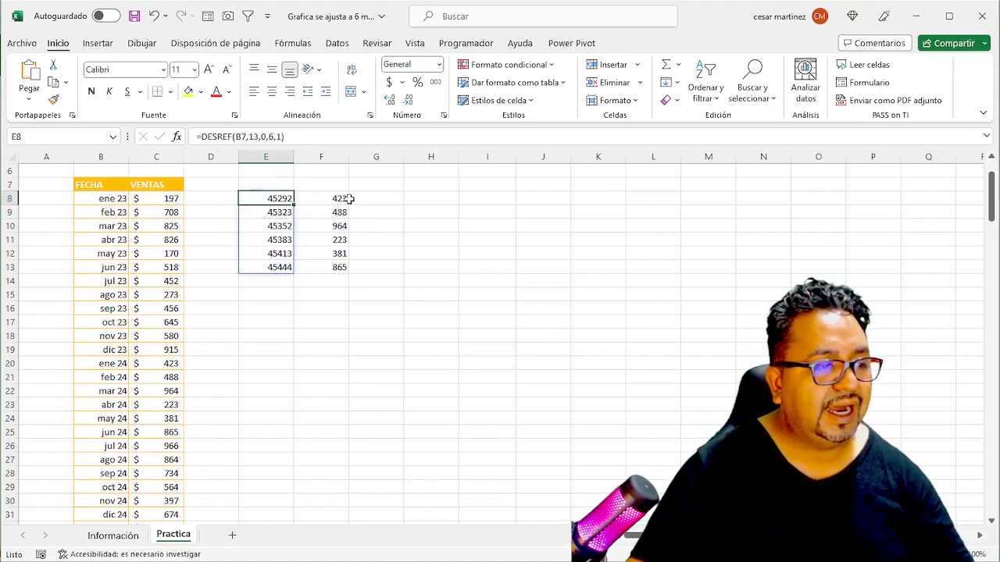
{"action": "left_click", "coordinate": [277, 267], "text": "shift"}
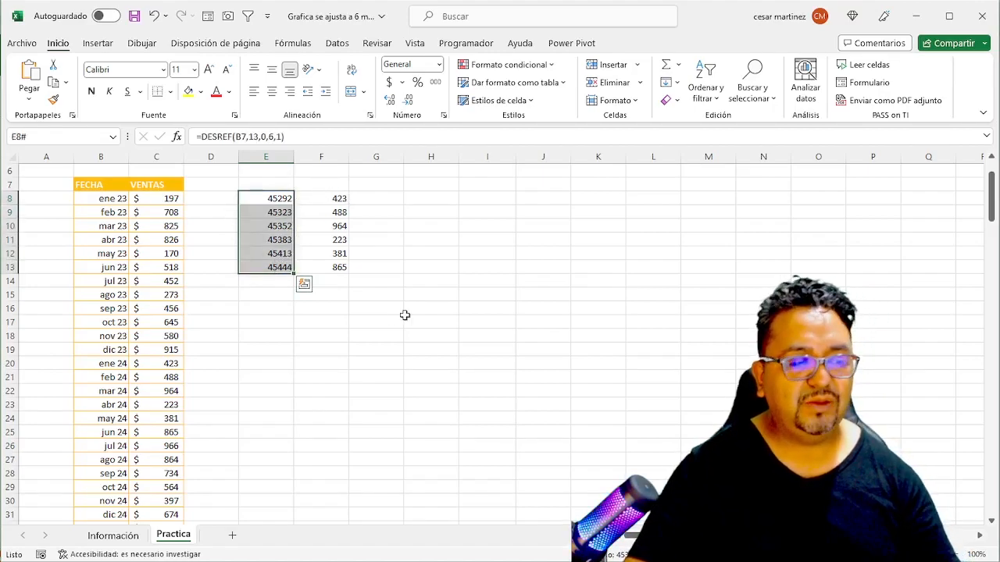
{"action": "left_click", "coordinate": [439, 65]}
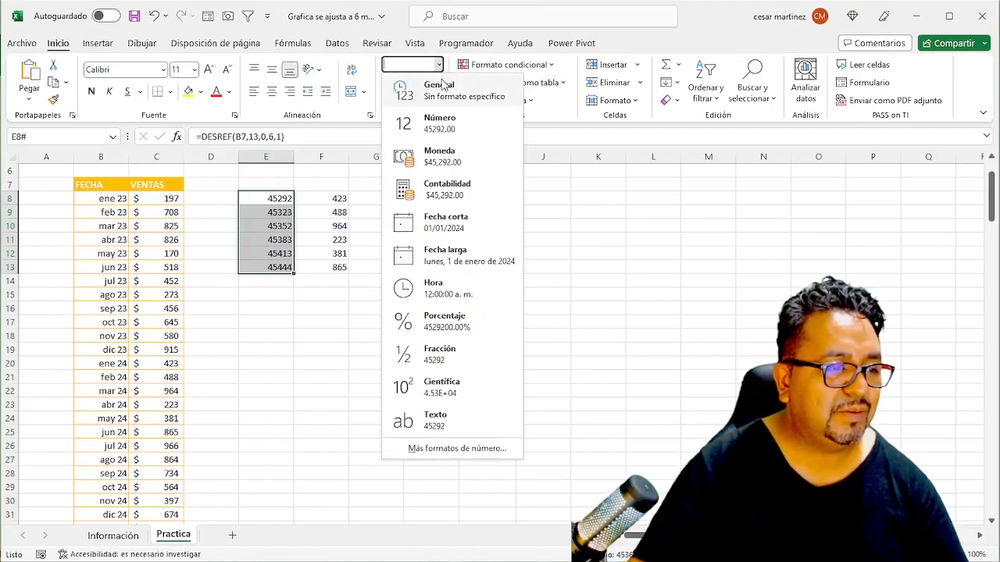
{"action": "left_click", "coordinate": [494, 237]}
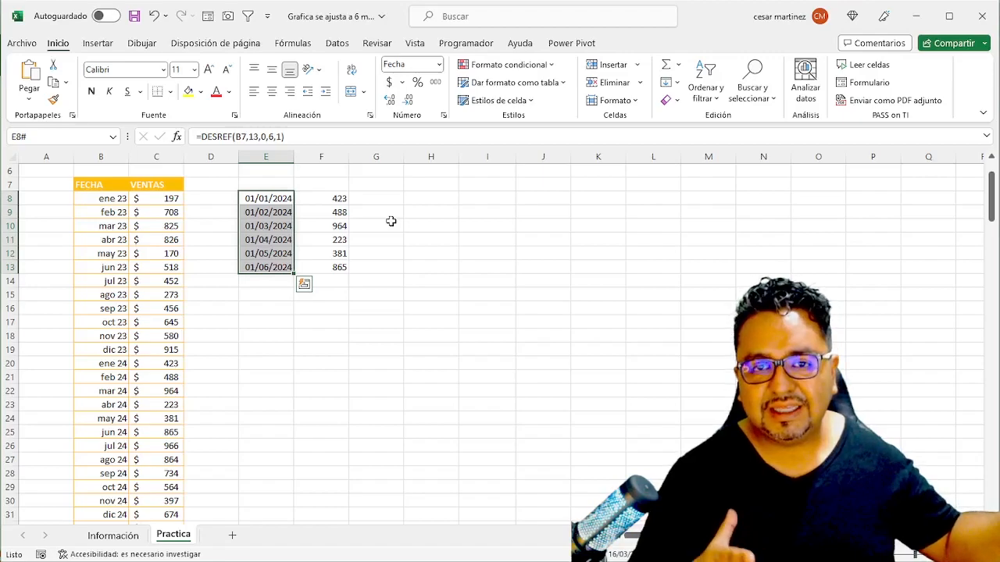
{"action": "key", "text": "ctrl+z"}
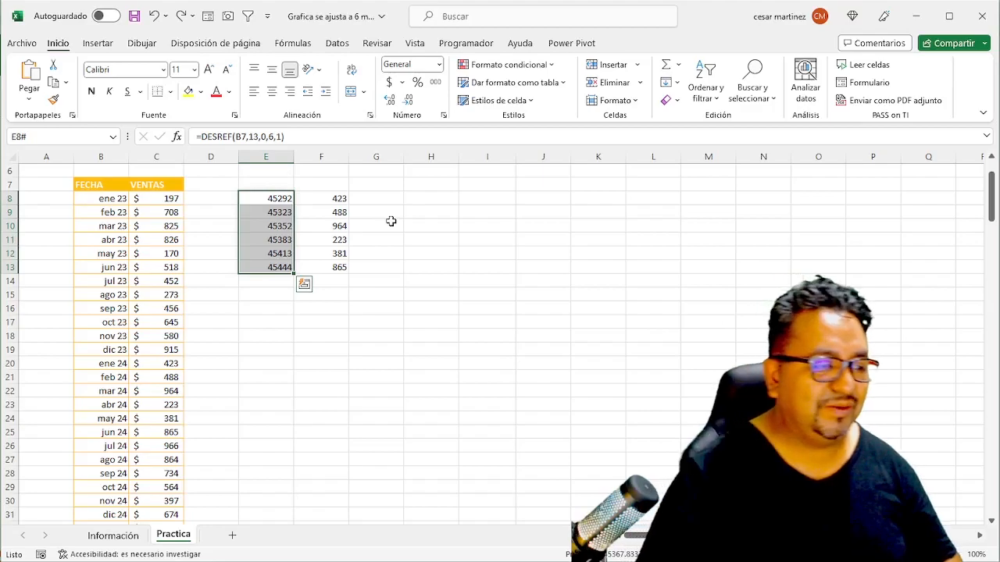
- Format the spilled dates in E8:E13 with the short date format (Fecha corta)
{"action": "key", "text": "ctrl+shift+Up"}
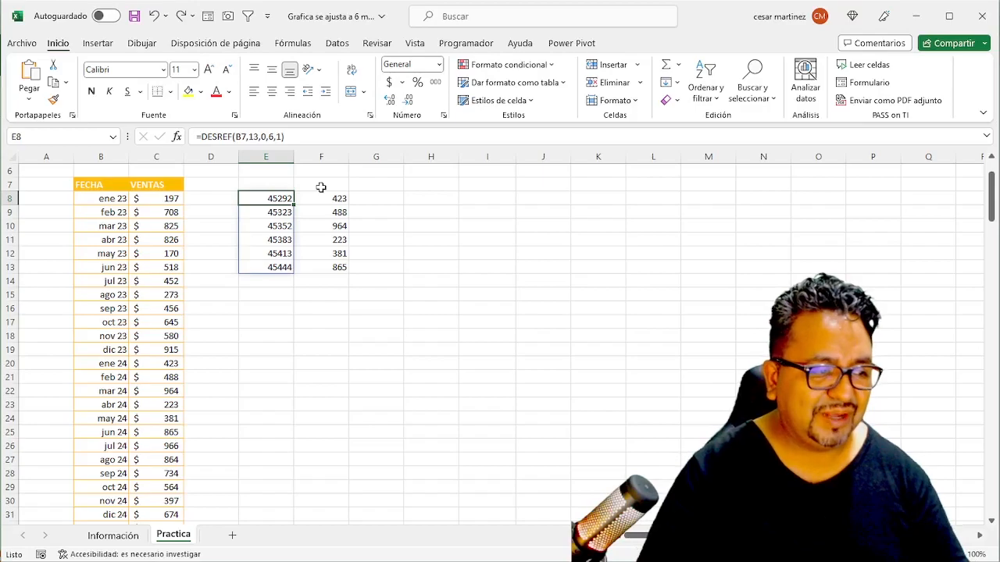
{"action": "key", "text": "ctrl+shift+Down"}
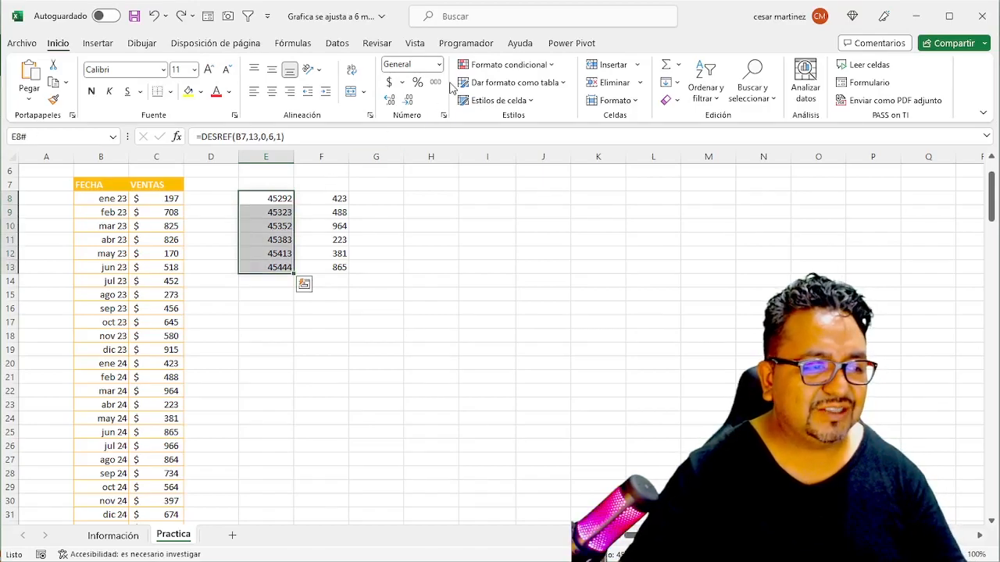
{"action": "left_click", "coordinate": [439, 64]}
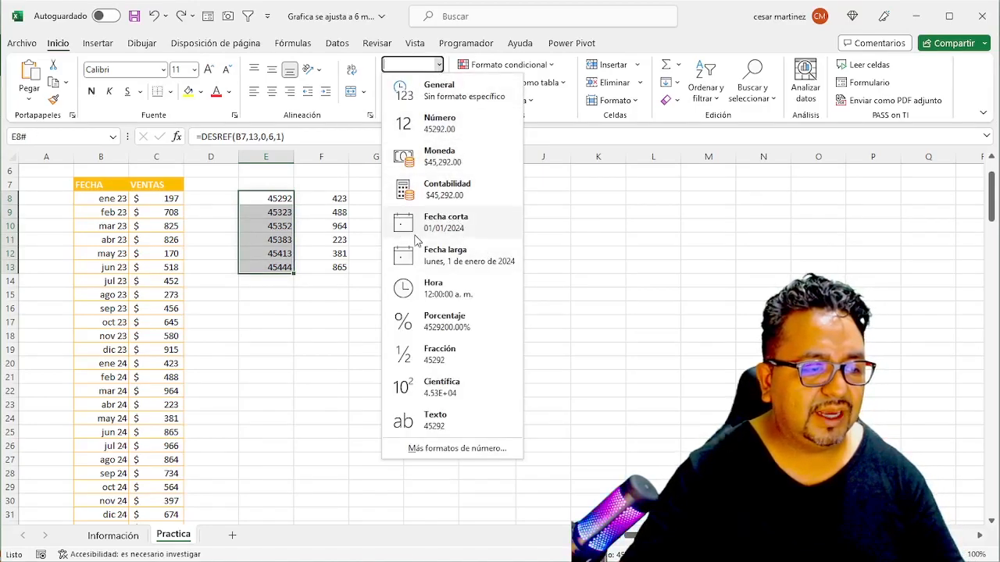
{"action": "left_click", "coordinate": [448, 224]}
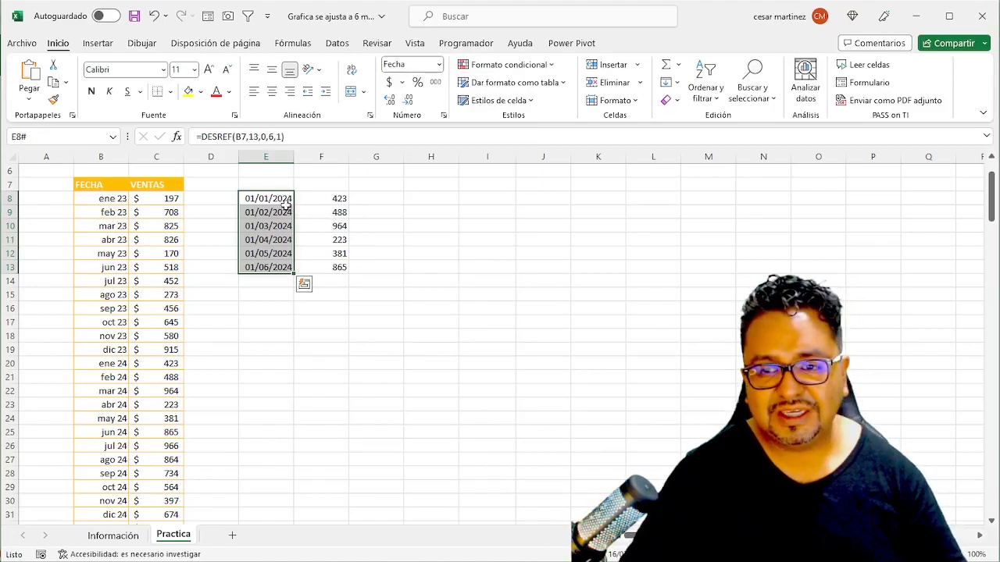
- Copy the formatting of the first FECHA and VENTAS record, B8:C8, onto the spilled results in E8:F13
{"action": "left_click", "coordinate": [90, 198]}
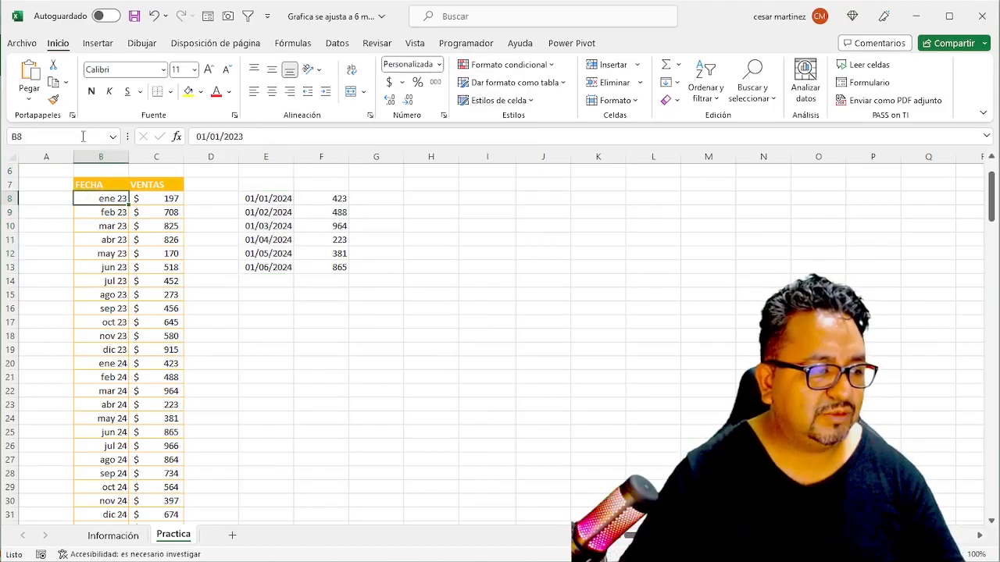
{"action": "left_click", "coordinate": [53, 100]}
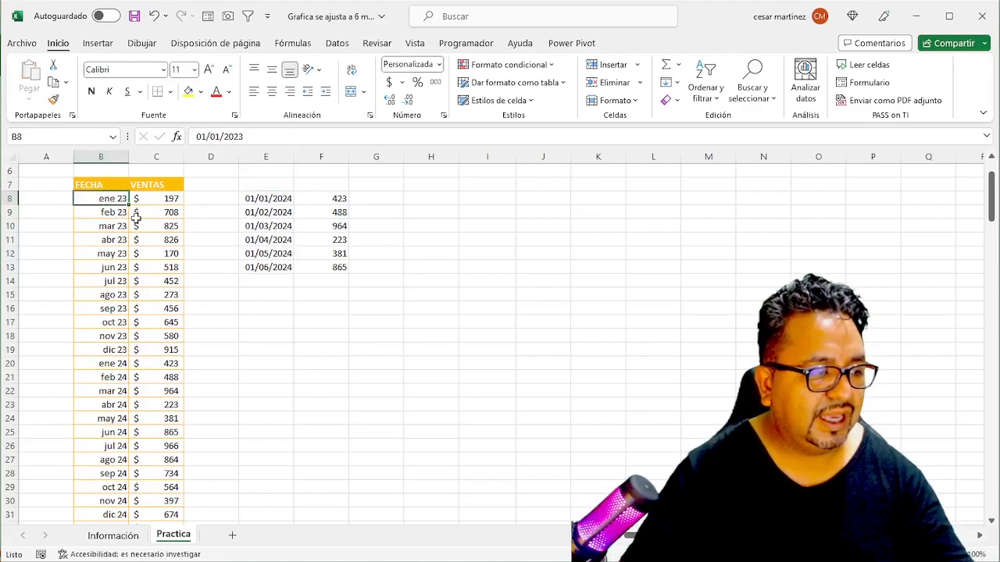
{"action": "left_click_drag", "start_coordinate": [113, 198], "coordinate": [156, 198]}
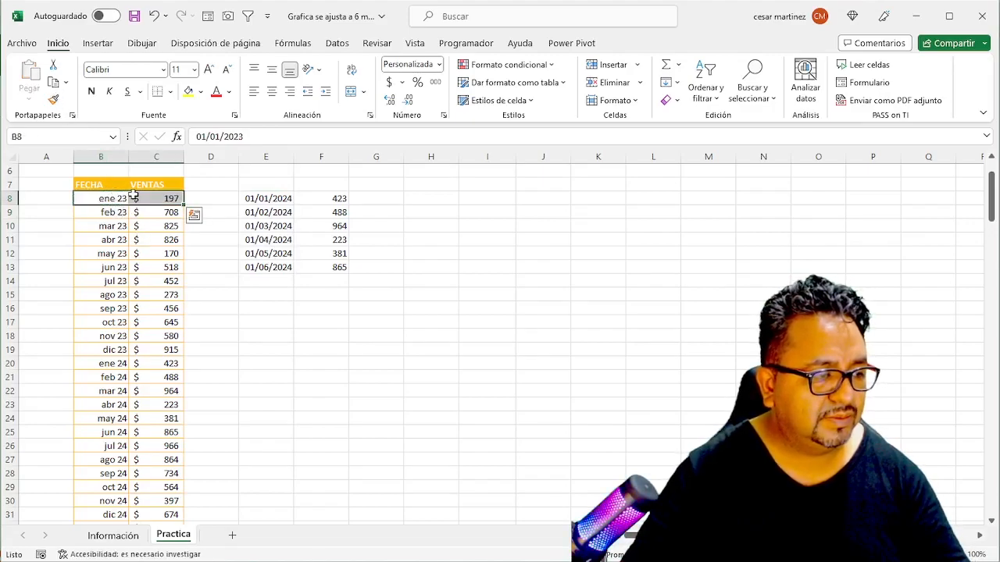
{"action": "left_click", "coordinate": [53, 99]}
{"action": "left_click_drag", "start_coordinate": [274, 200], "coordinate": [316, 268]}
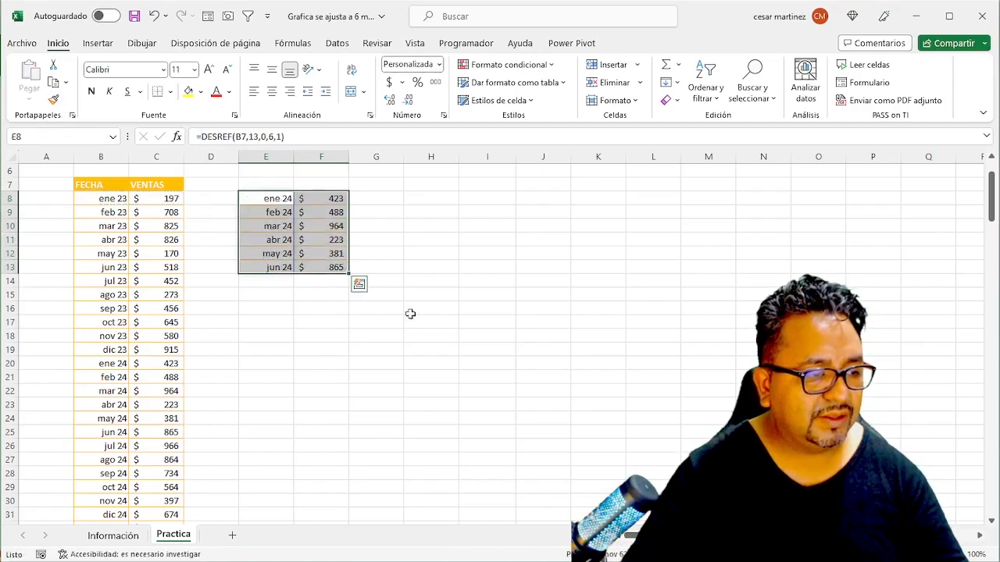
- Move the results block E8:F13, with its DESREF formulas, to G8:H13
{"action": "key", "text": "Up"}
{"action": "key", "text": "Down"}
{"action": "key", "text": "shift+Right"}
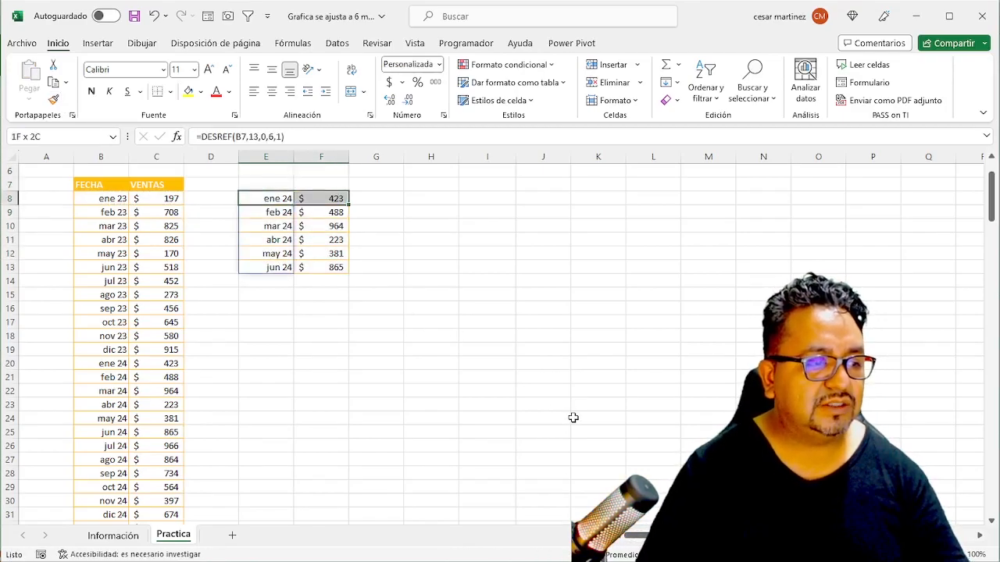
{"action": "key", "text": "shift+Down"}
{"action": "key", "text": "shift+Down"}
{"action": "key", "text": "shift+Down"}
{"action": "key", "text": "shift+Down"}
{"action": "key", "text": "shift+Down"}
{"action": "key", "text": "ctrl+c"}
{"action": "key", "text": "Right"}
{"action": "key", "text": "Right"}
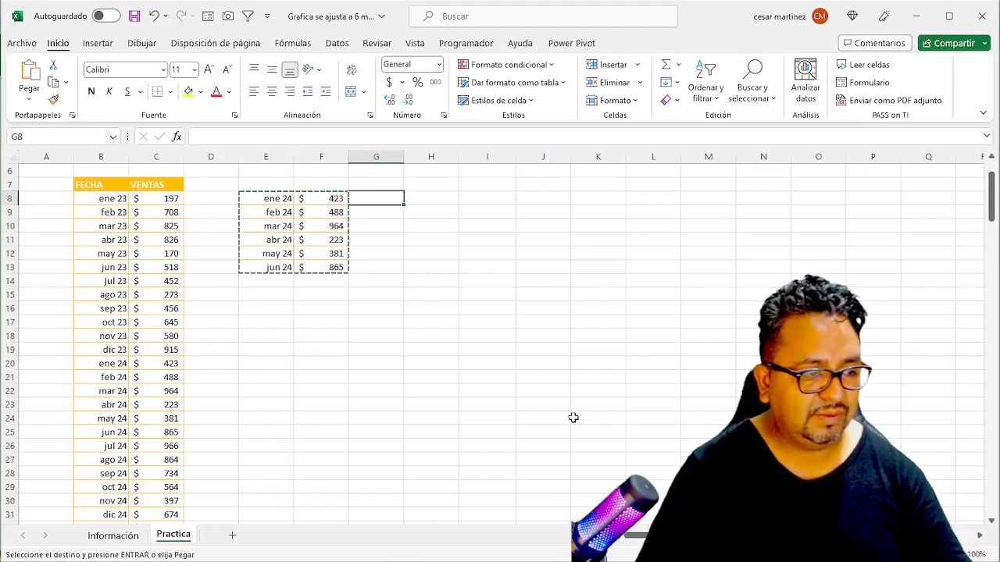
{"action": "key", "text": "ctrl+v"}
{"action": "key", "text": "Left"}
{"action": "key", "text": "Right"}
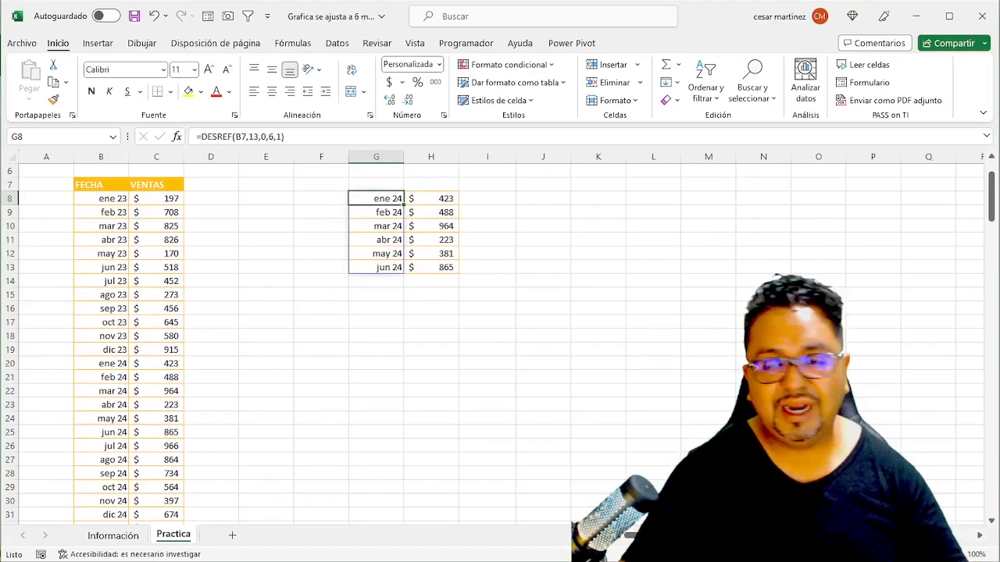
- Set the rows argument of the date formula in G8 to 6, giving =DESREF(B7,6,0,6,1)
{"action": "left_click", "coordinate": [425, 197]}
{"action": "left_click_drag", "start_coordinate": [384, 196], "coordinate": [446, 202]}
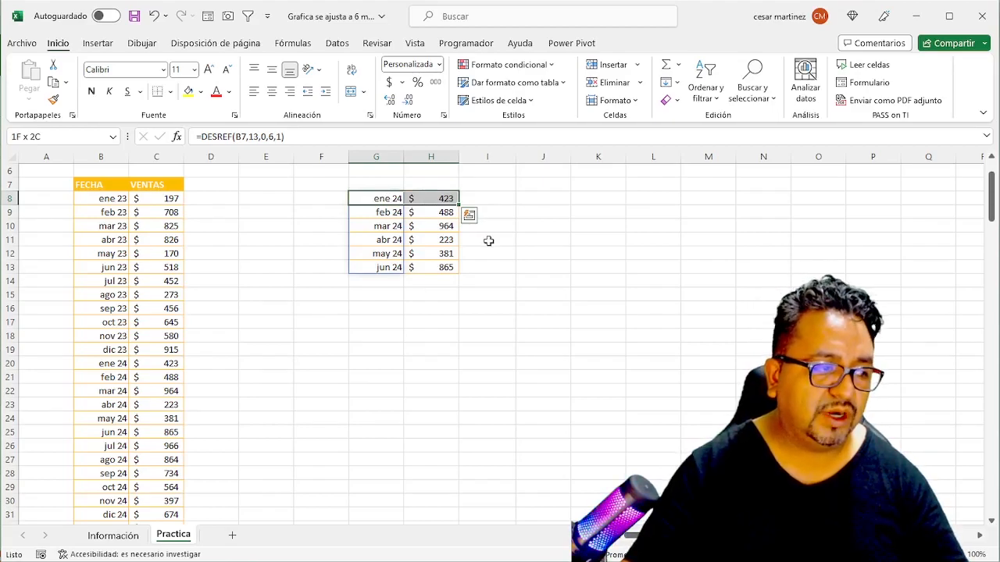
{"action": "left_click", "coordinate": [383, 199]}
{"action": "left_click", "coordinate": [265, 139]}
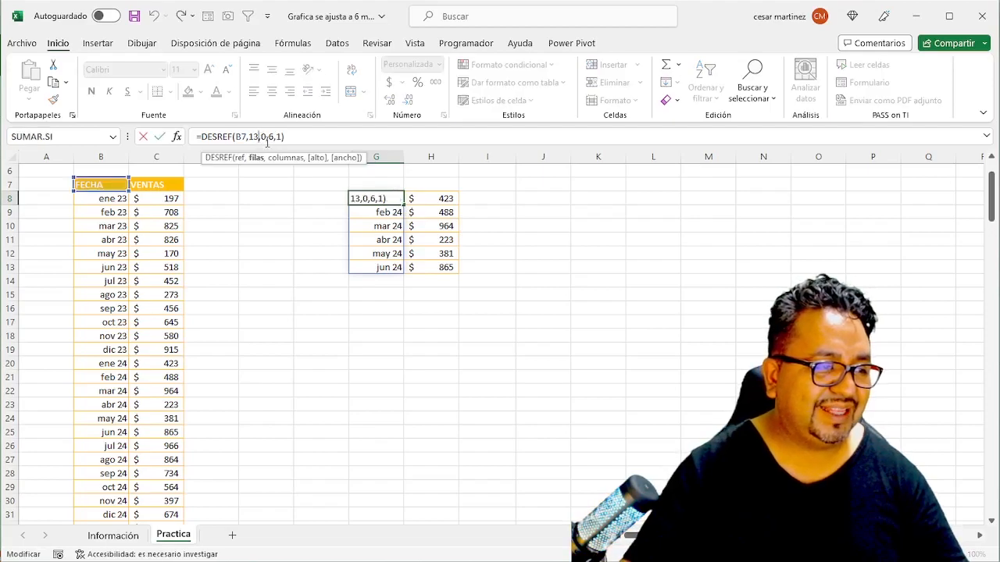
{"action": "double_click", "coordinate": [267, 137]}
{"action": "type", "text": "6"}
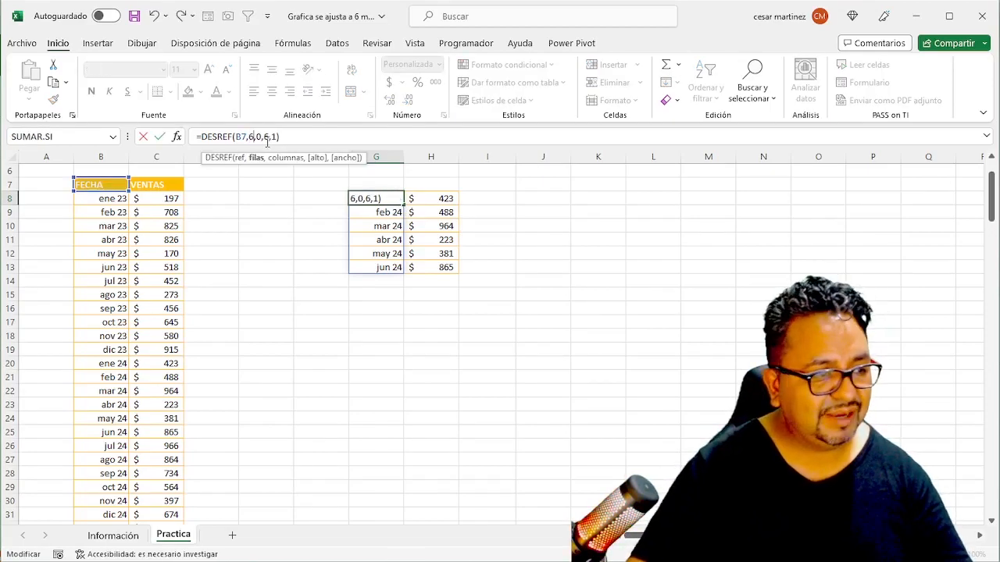
{"action": "key", "text": "Return"}
{"action": "key", "text": "Up"}
{"action": "key", "text": "Right"}
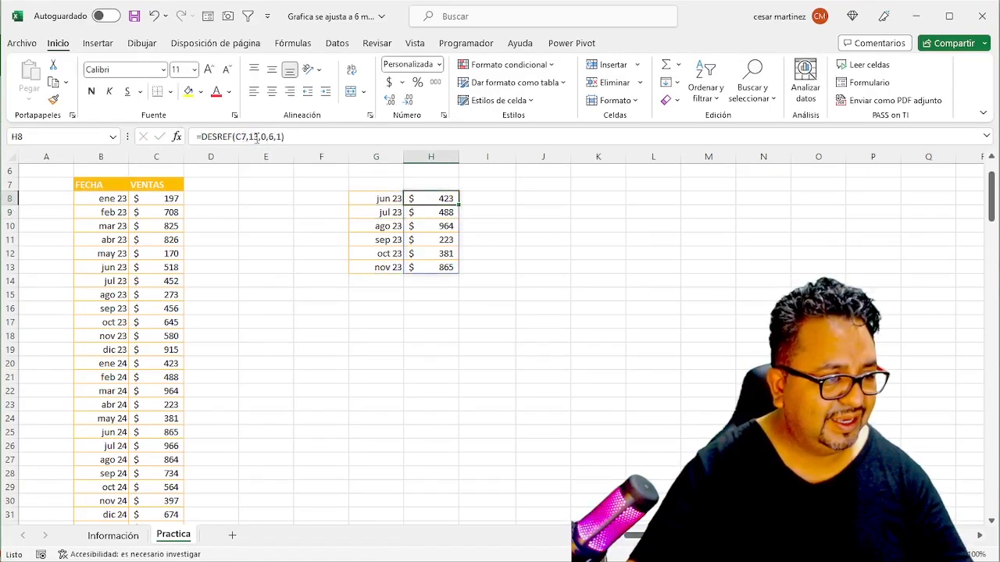
- Set the rows argument of the sales formula in H8 to 6, giving =DESREF(C7,6,0,6,1)
{"action": "left_click", "coordinate": [254, 136]}
{"action": "double_click", "coordinate": [253, 136]}
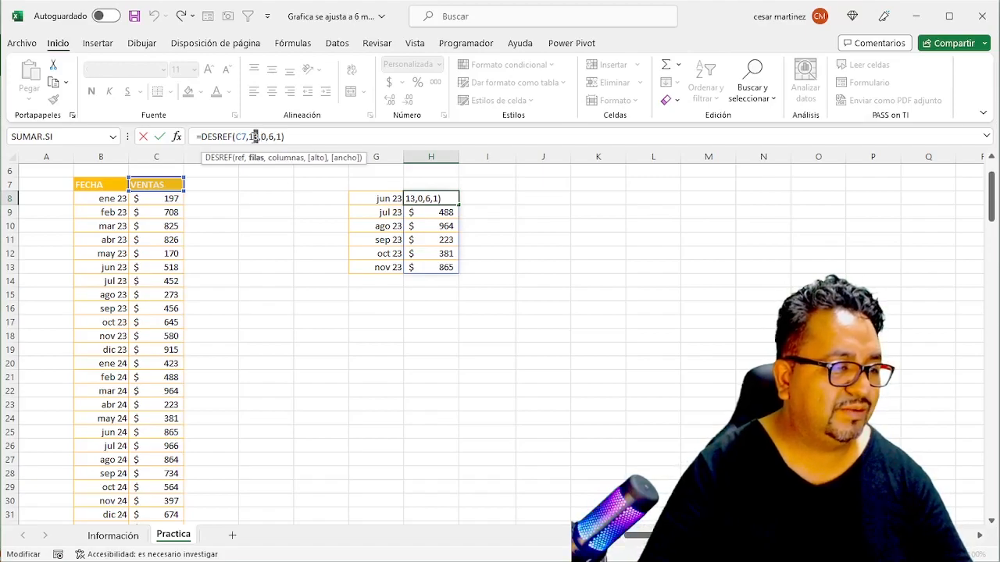
{"action": "type", "text": "6"}
{"action": "key", "text": "ctrl+Return"}
{"action": "key", "text": "Left"}
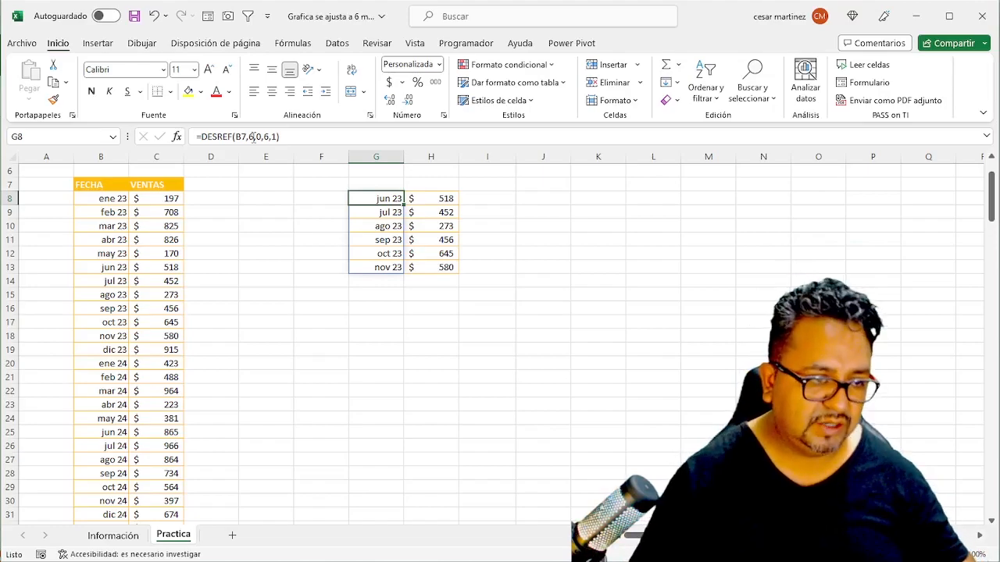
- Assign the defined name inicio to the empty cell K8
{"action": "left_click", "coordinate": [600, 207]}
{"action": "left_click", "coordinate": [597, 198]}
{"action": "left_click", "coordinate": [26, 137]}
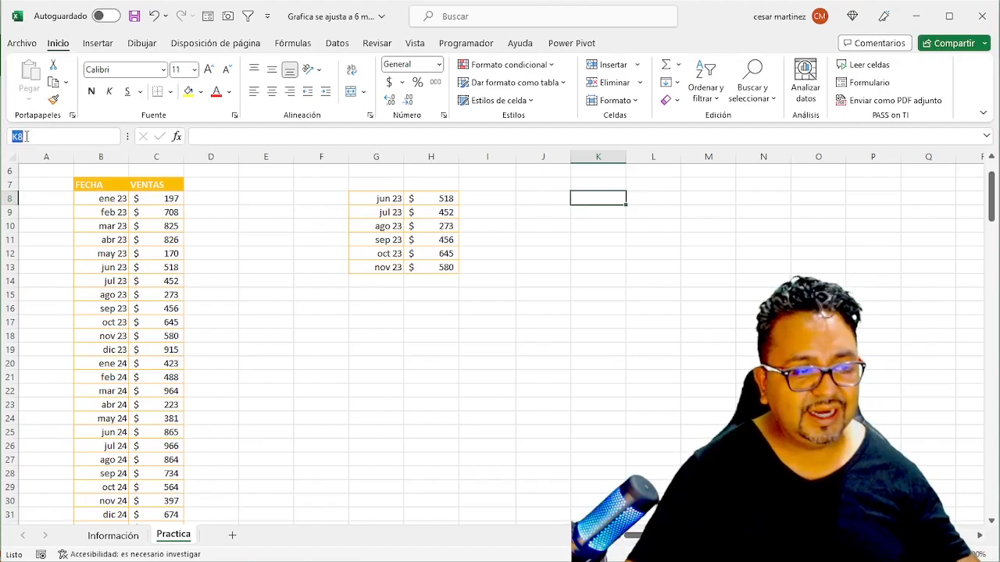
{"action": "type", "text": "inicio"}
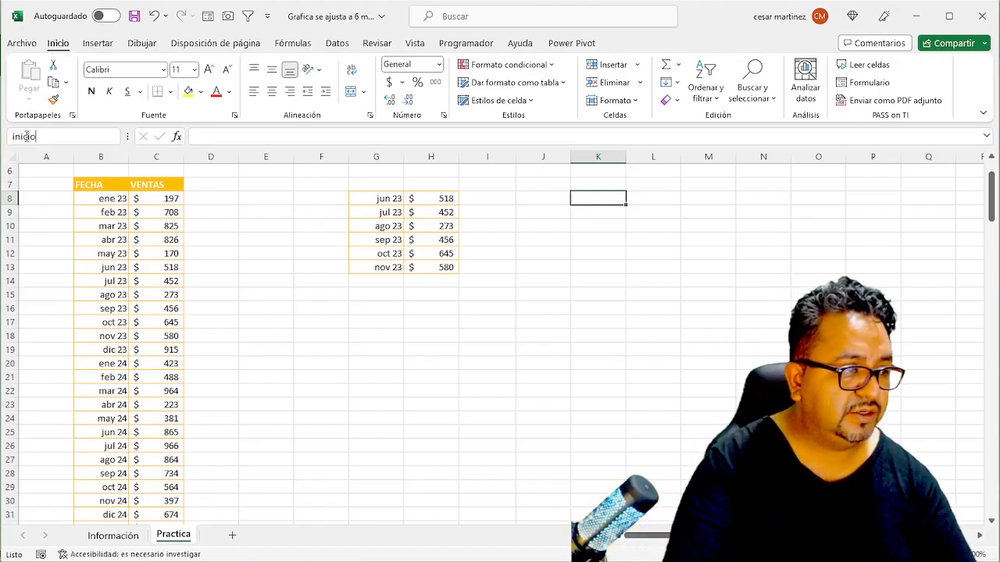
{"action": "key", "text": "Return"}
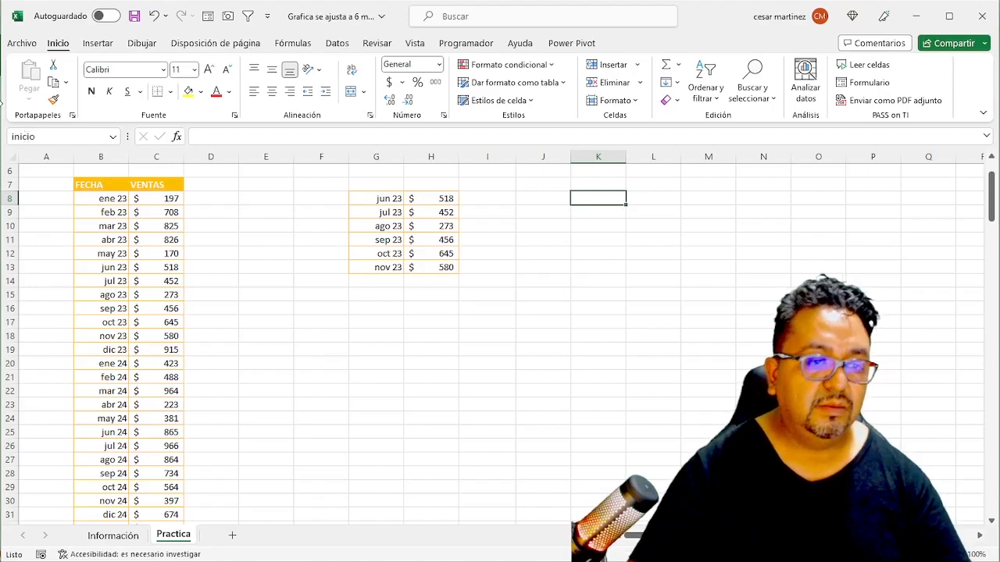
- Assign the defined name cantidad_meses to cell K9
{"action": "left_click", "coordinate": [587, 211]}
{"action": "left_click", "coordinate": [67, 136]}
{"action": "type", "text": "canti"}
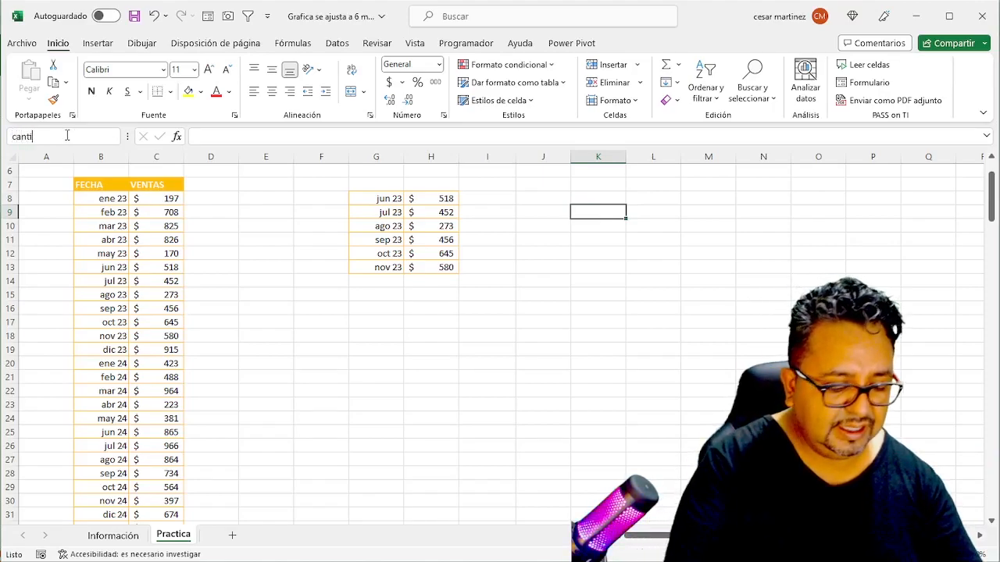
{"action": "type", "text": "dad_meses"}
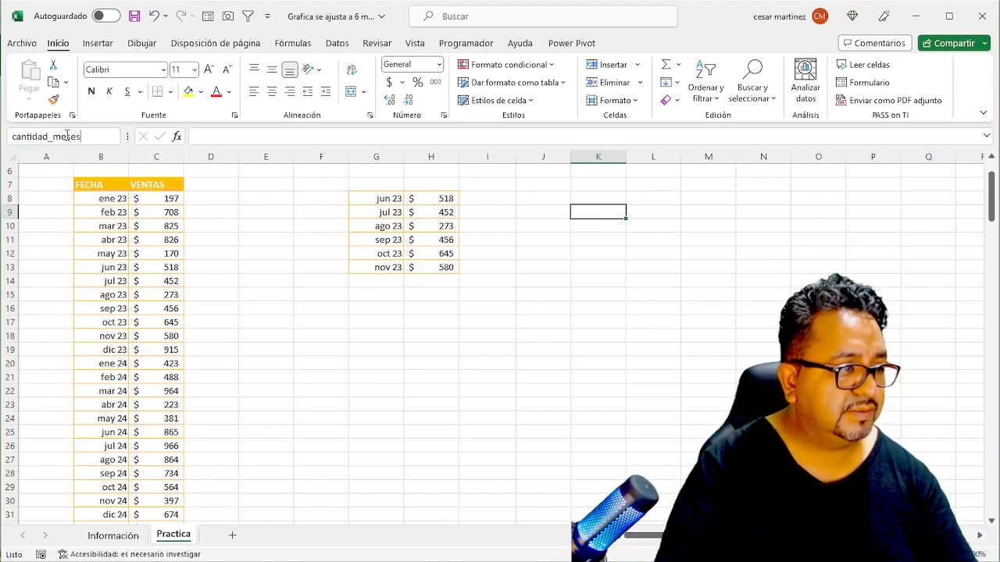
{"action": "key", "text": "Return"}
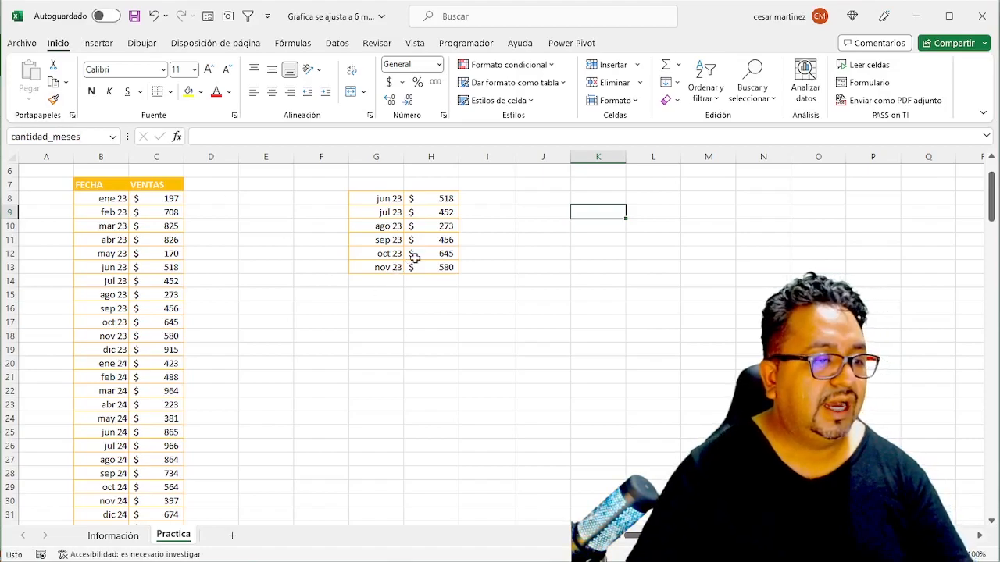
{"action": "left_click", "coordinate": [430, 199]}
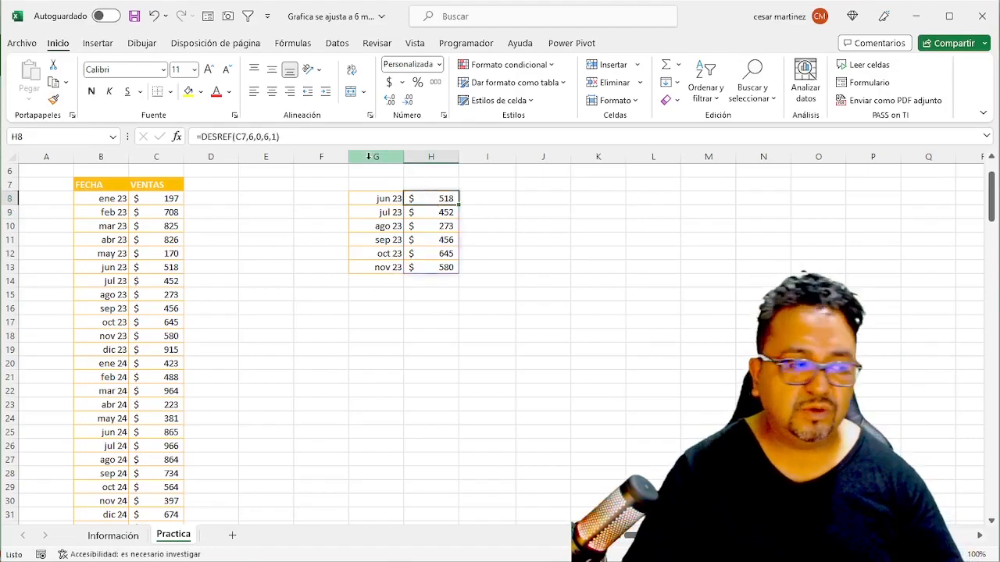
{"action": "left_click", "coordinate": [249, 137]}
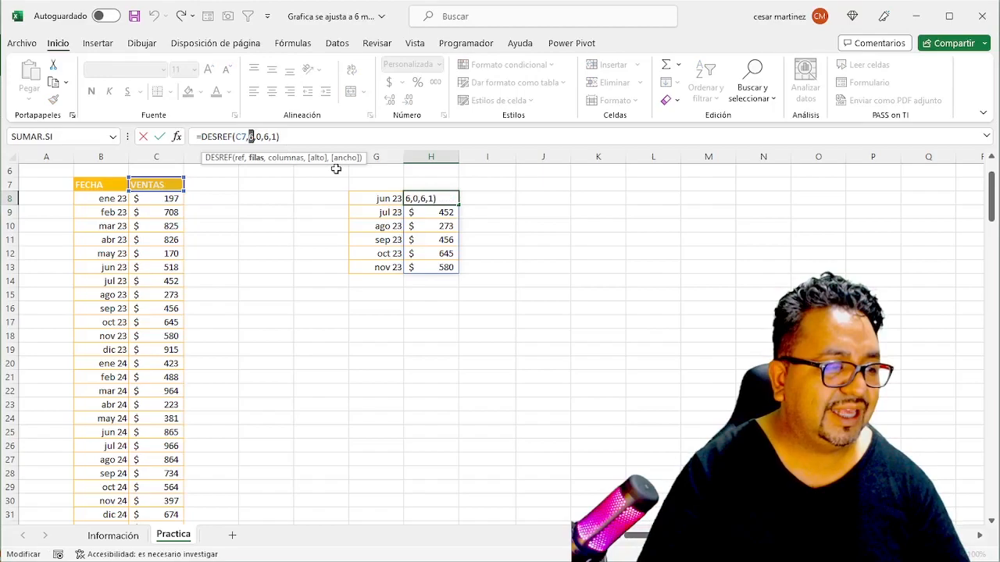
{"action": "key", "text": "Escape"}
- Enter 1 in the inicio cell K8 and 5 in the cantidad_meses cell K9
{"action": "left_click", "coordinate": [615, 200]}
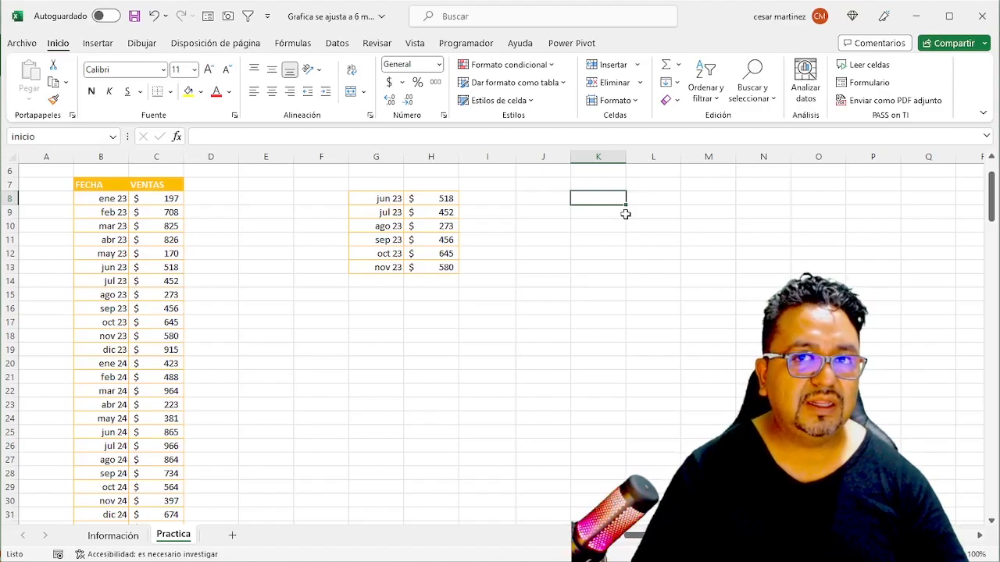
{"action": "type", "text": "1"}
{"action": "key", "text": "Return"}
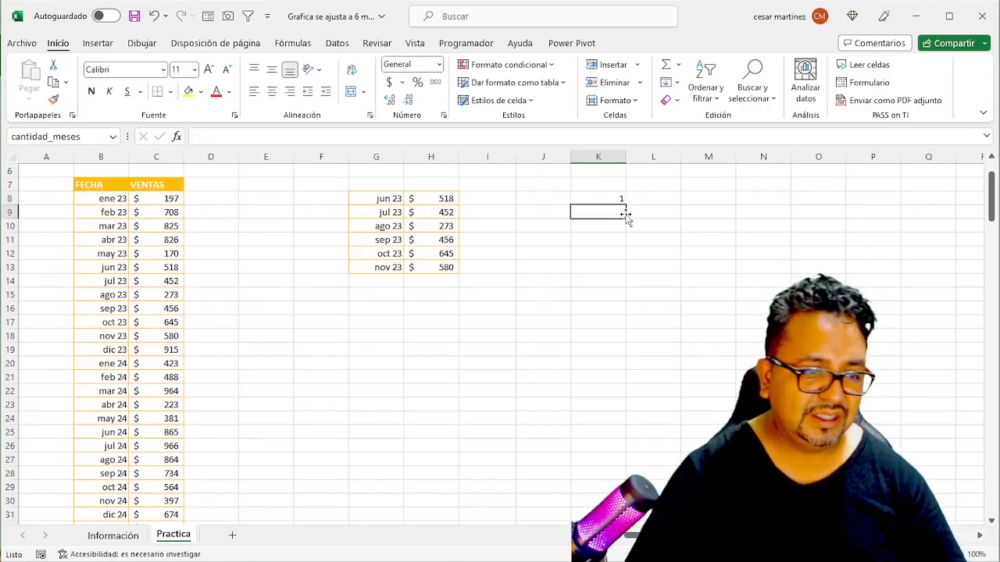
{"action": "type", "text": "5"}
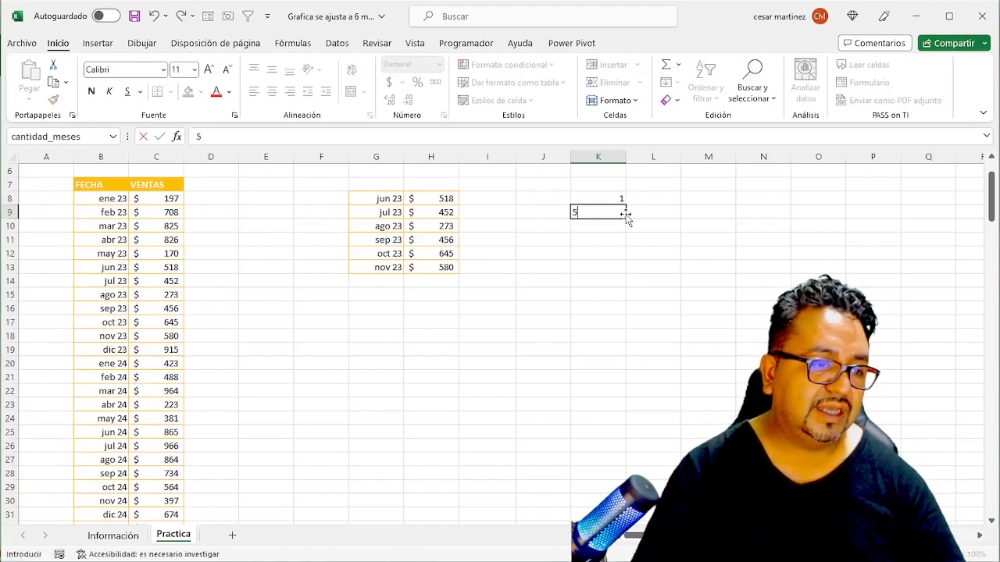
{"action": "key", "text": "Return"}
{"action": "left_click", "coordinate": [622, 212]}
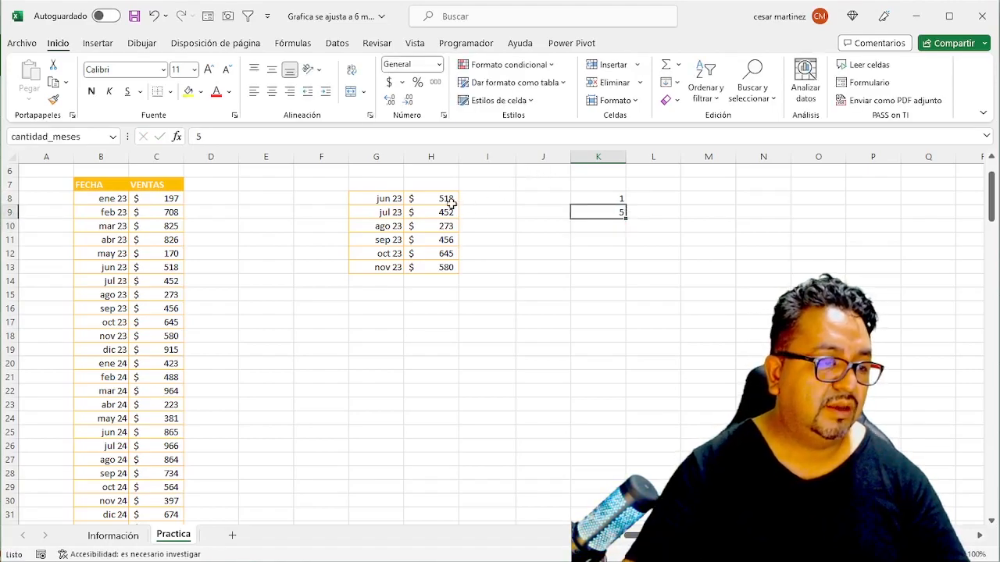
- Replace the rows argument of the H8 sales formula with the name inicio, giving =DESREF(C7,inicio,0,6,1)
{"action": "left_click", "coordinate": [425, 197]}
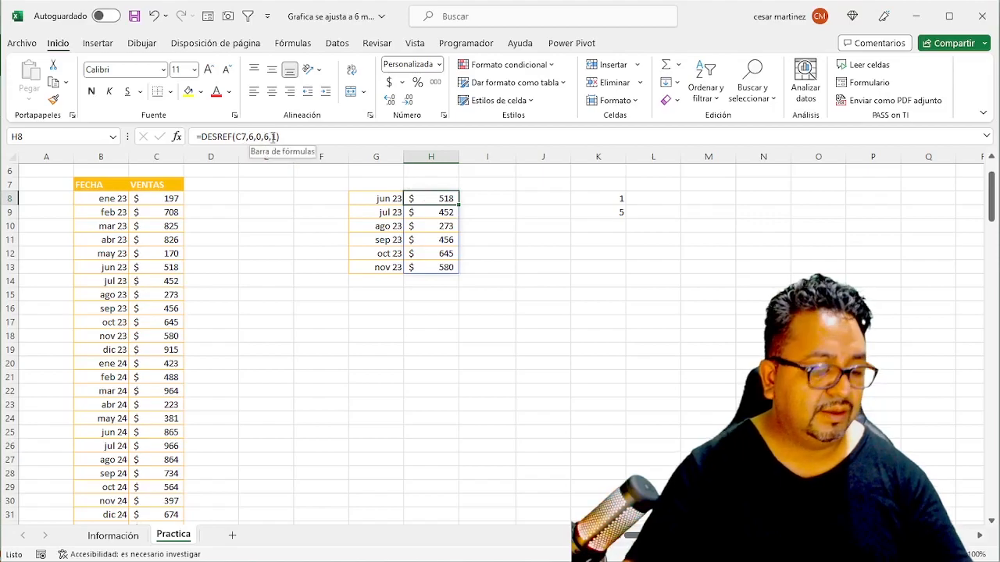
{"action": "left_click", "coordinate": [279, 139]}
{"action": "left_click", "coordinate": [465, 199]}
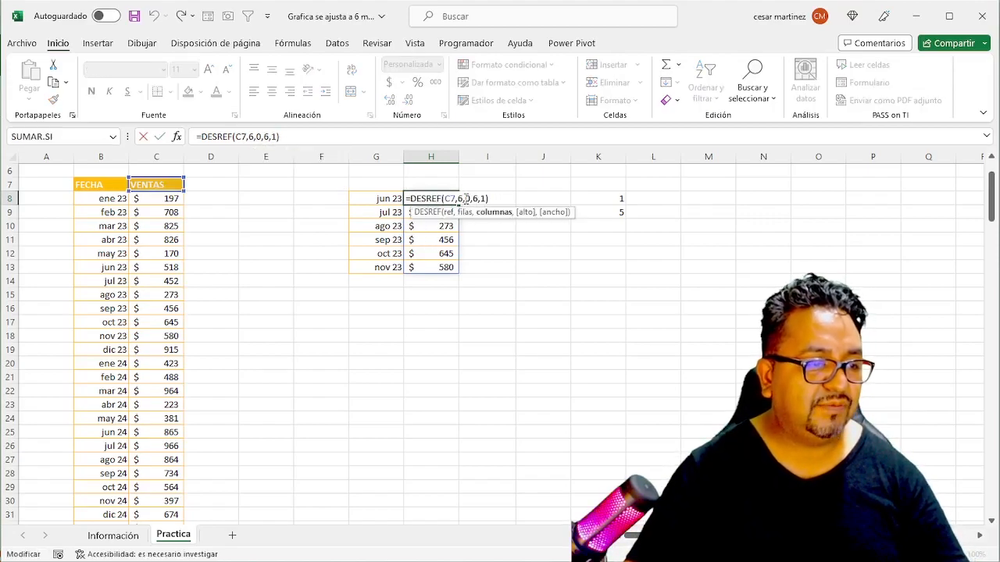
{"action": "key", "text": "Left"}
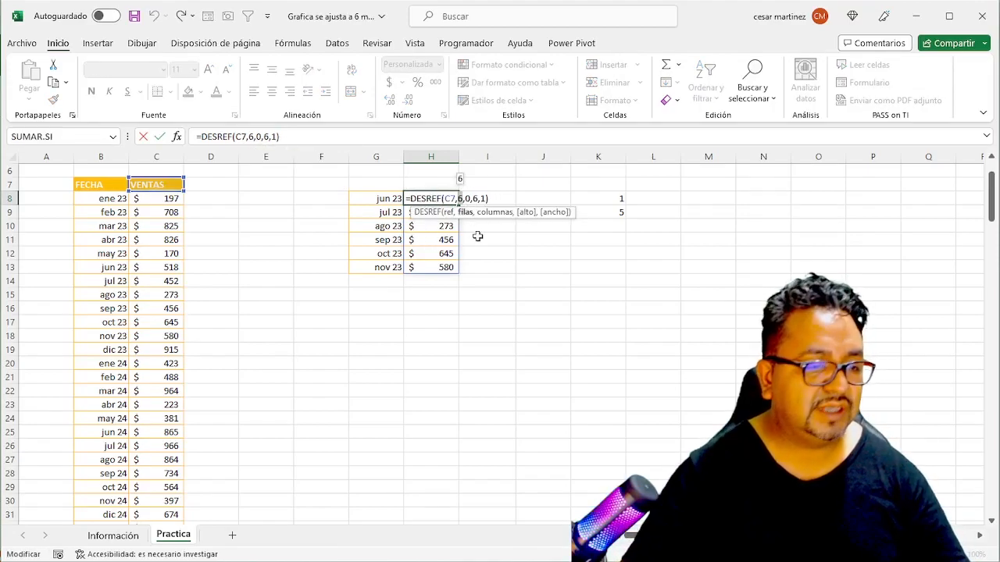
{"action": "type", "text": "ini"}
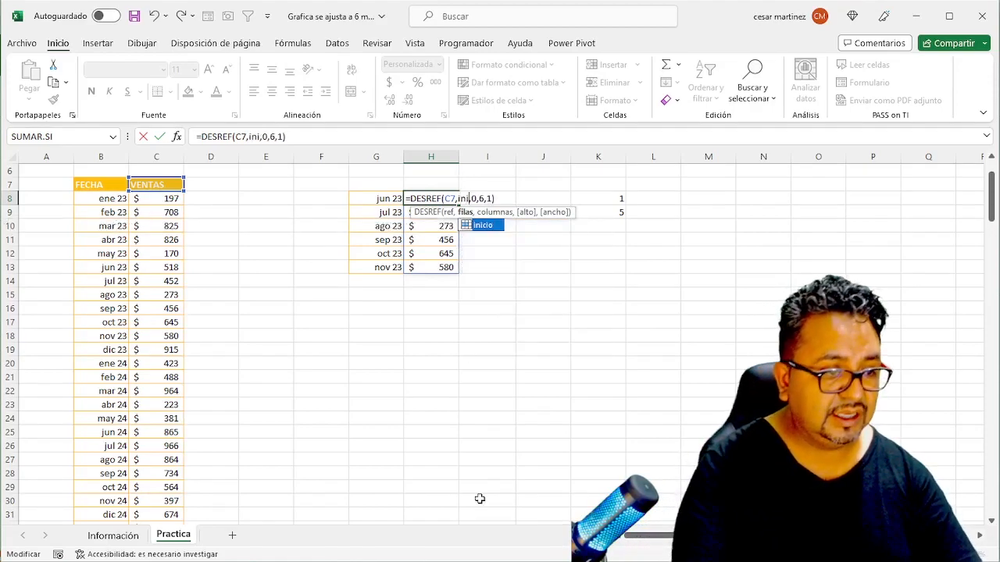
{"action": "key", "text": "Tab"}
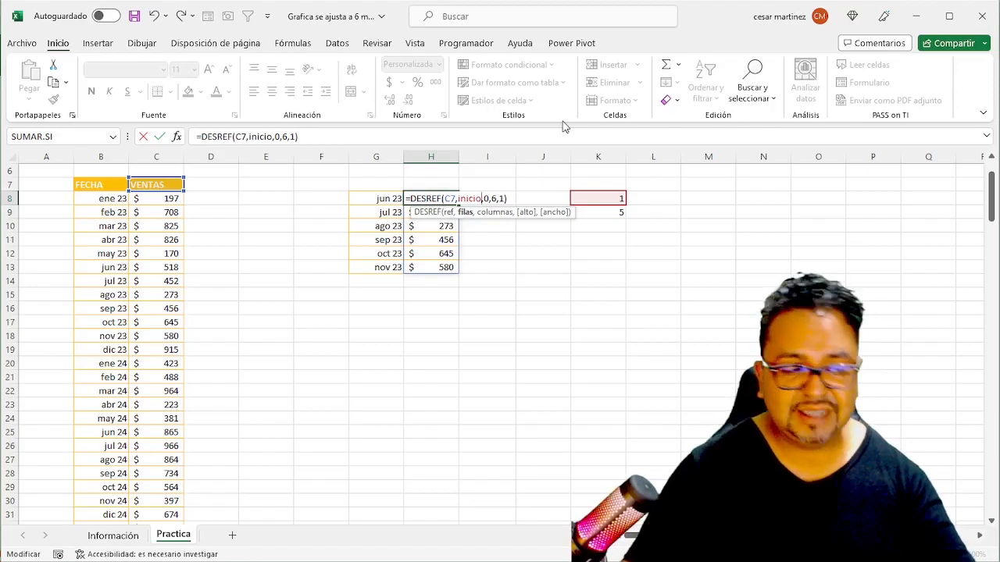
{"action": "key", "text": "ctrl+Return"}
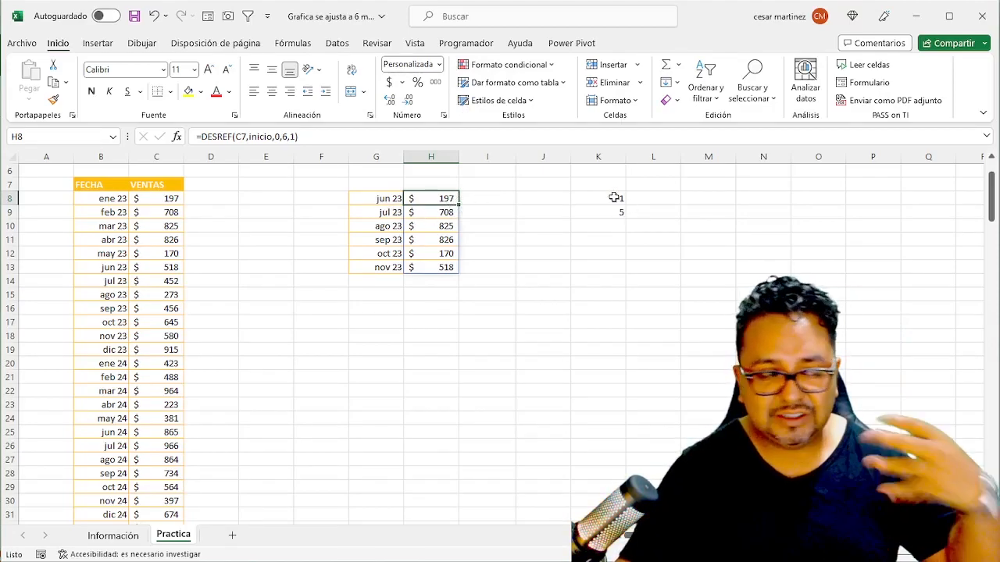
- Replace the rows argument of the G8 date formula with the name inicio, giving =DESREF(B7,inicio,0,6,1)
{"action": "left_click", "coordinate": [375, 201]}
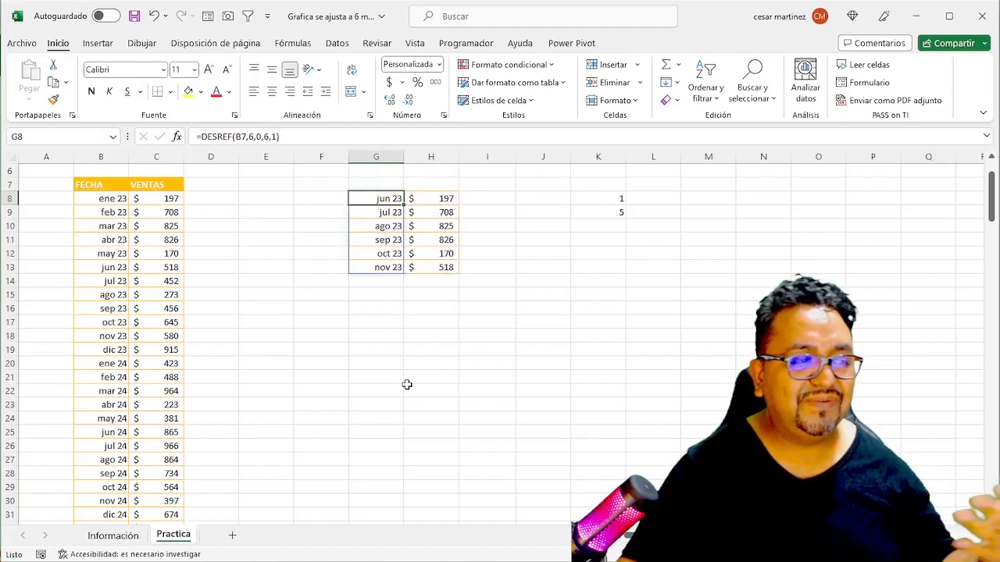
{"action": "left_click", "coordinate": [251, 136]}
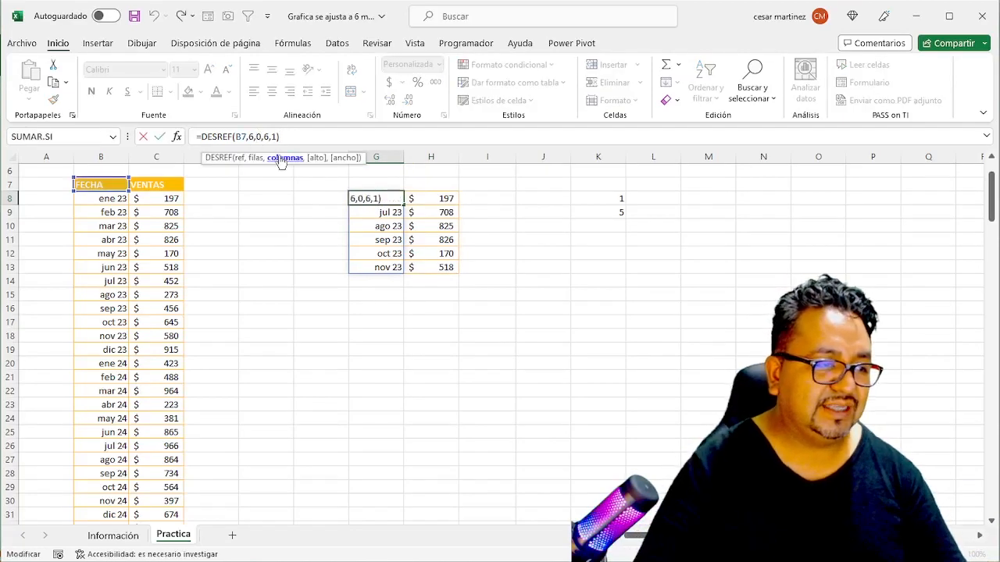
{"action": "key", "text": "shift+Left"}
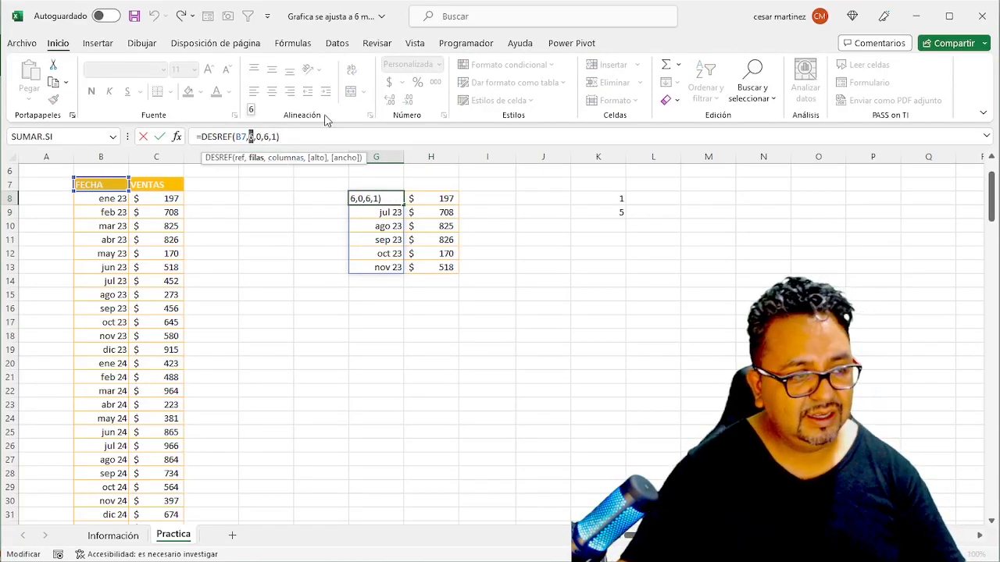
{"action": "left_click", "coordinate": [594, 199]}
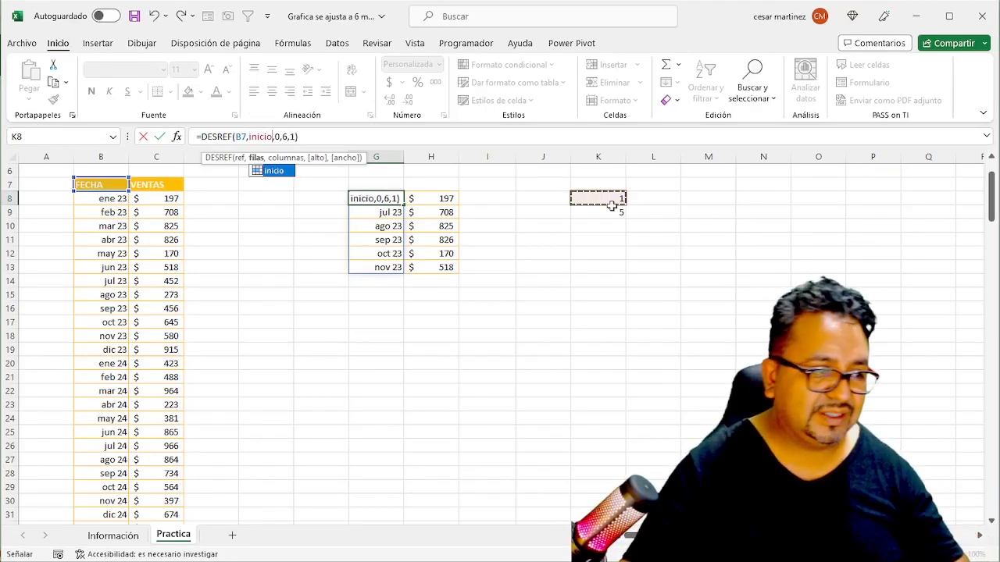
{"action": "key", "text": "Return"}
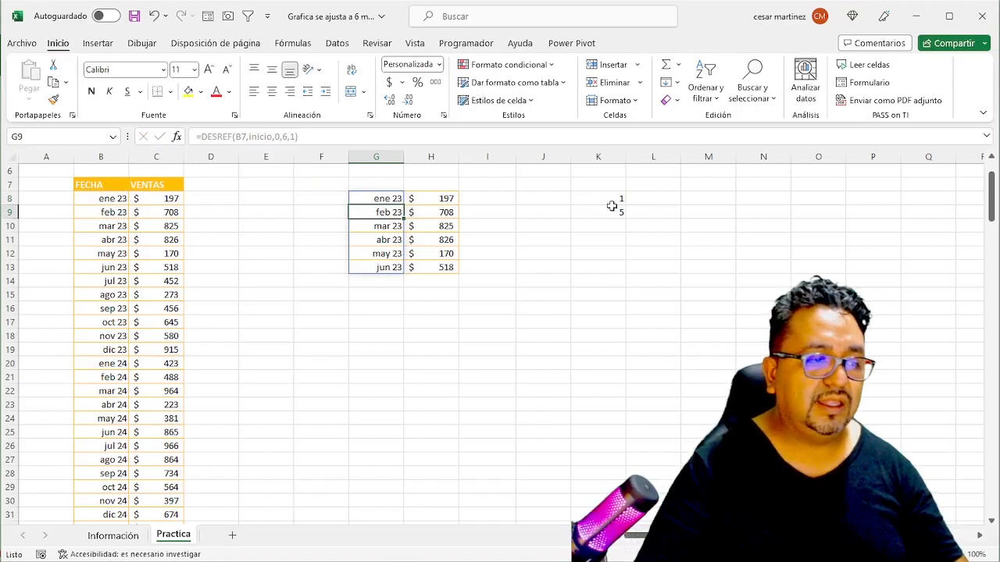
{"action": "key", "text": "Up"}
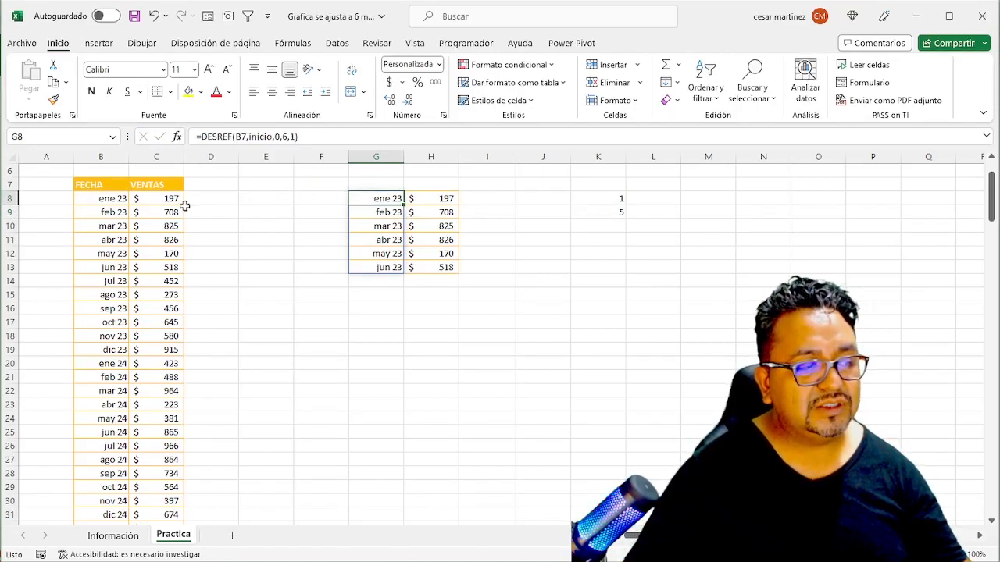
- Set the inicio cell K8 to 8
{"action": "left_click", "coordinate": [610, 200]}
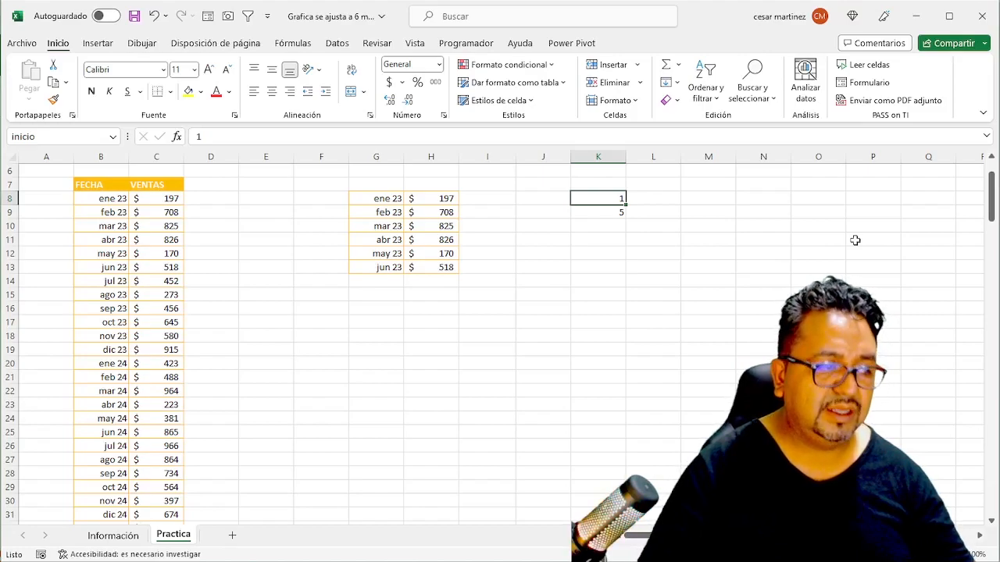
{"action": "type", "text": "8"}
{"action": "key", "text": "Return"}
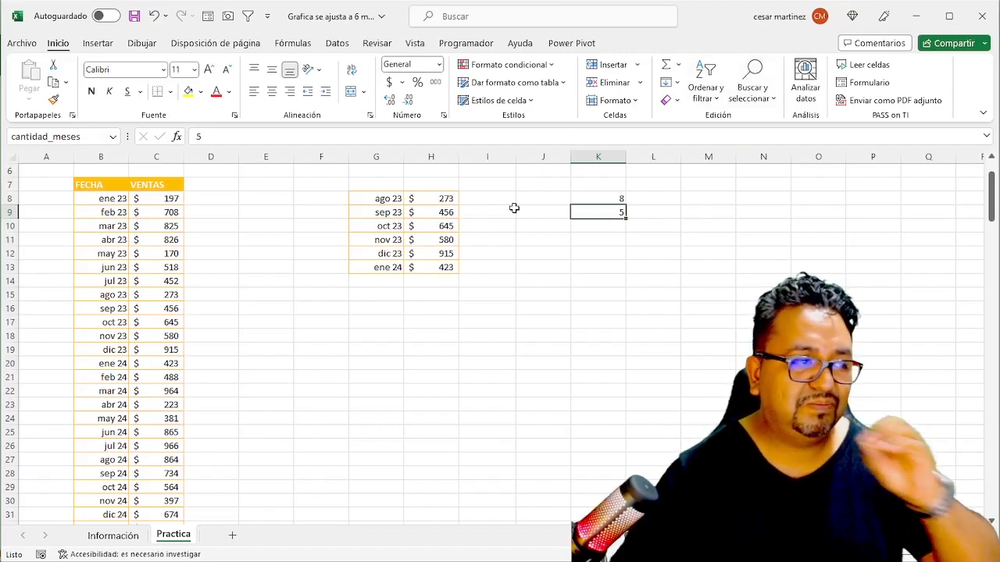
- Replace the height argument of the H8 sales formula with cantidad_meses, giving =DESREF(C7,inicio,0,cantidad_meses,1)
{"action": "left_click", "coordinate": [439, 202]}
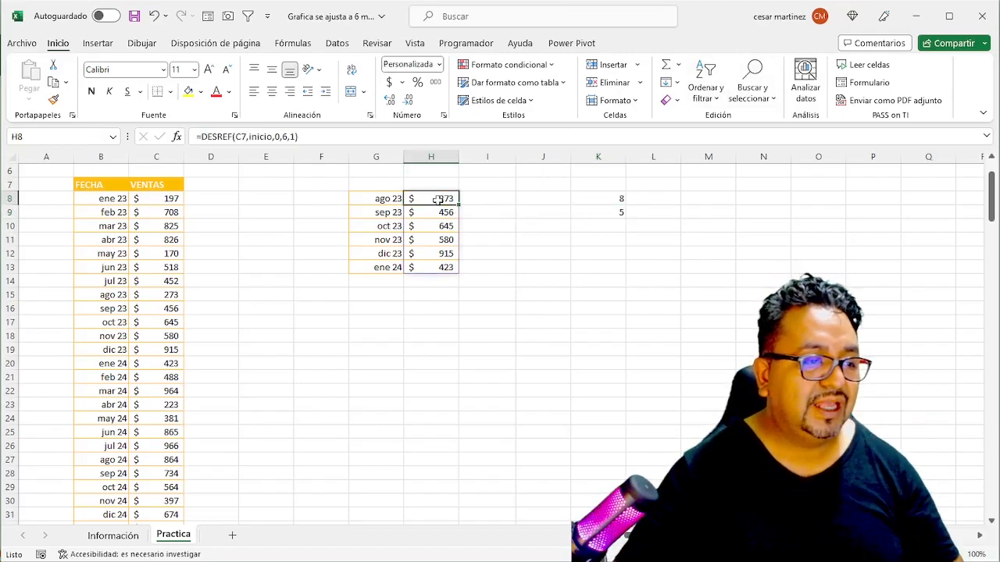
{"action": "left_click", "coordinate": [288, 136]}
{"action": "key", "text": "shift+Left"}
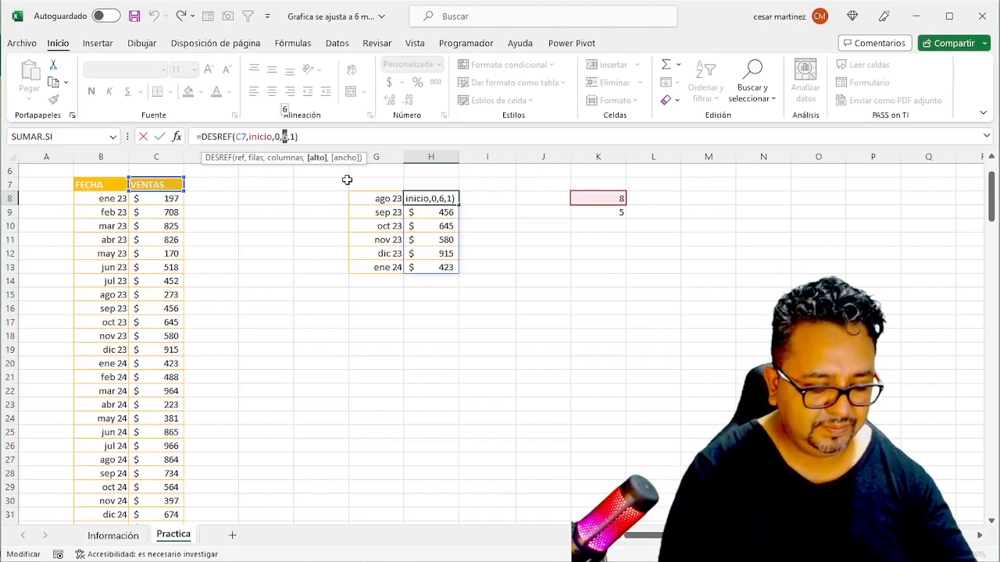
{"action": "type", "text": "can"}
{"action": "key", "text": "Down"}
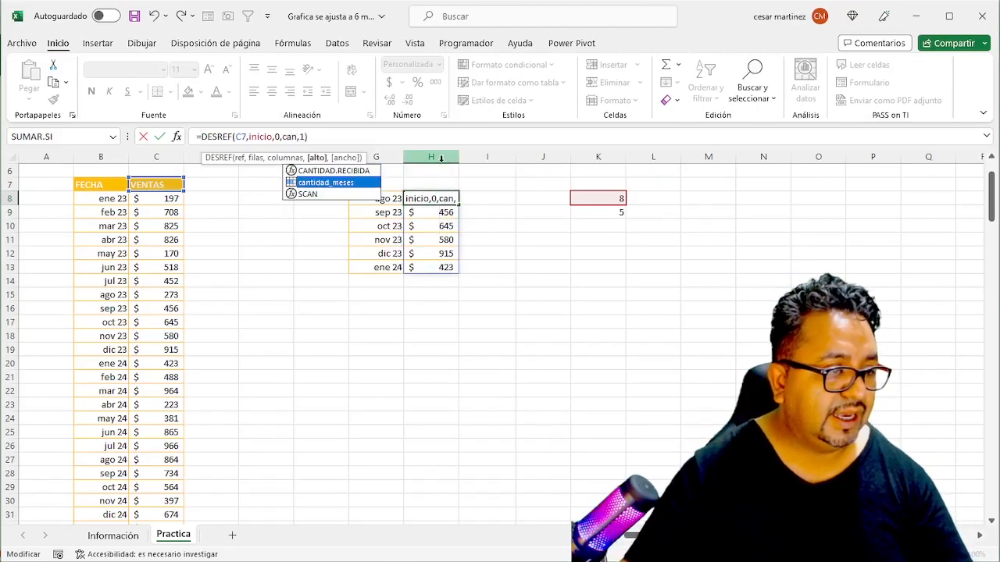
{"action": "key", "text": "Tab"}
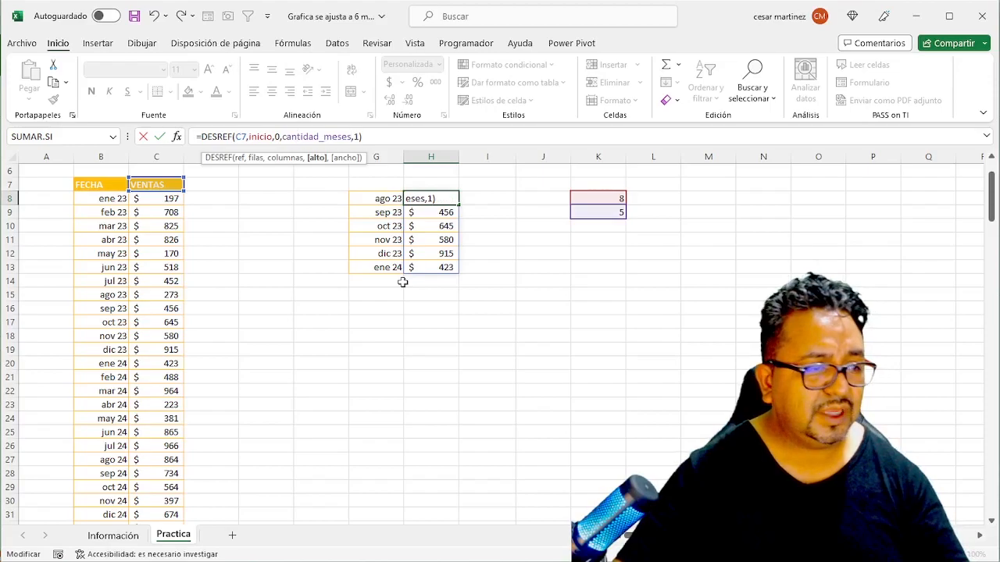
{"action": "key", "text": "Return"}
- Replace the height argument of the G8 date formula with cantidad_meses, giving =DESREF(B7,inicio,0,cantidad_meses,1)
{"action": "key", "text": "Up"}
{"action": "key", "text": "Left"}
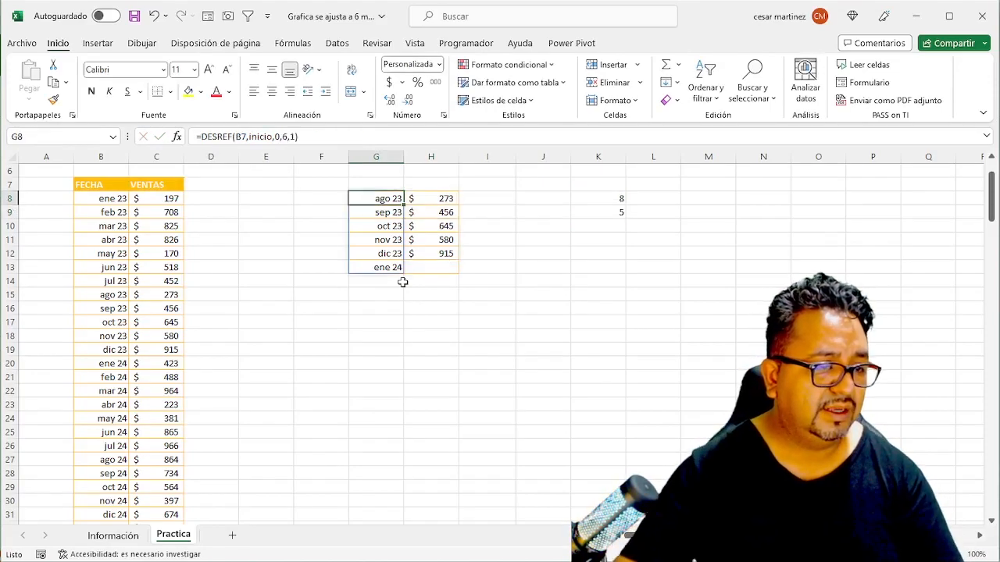
{"action": "left_click", "coordinate": [429, 321]}
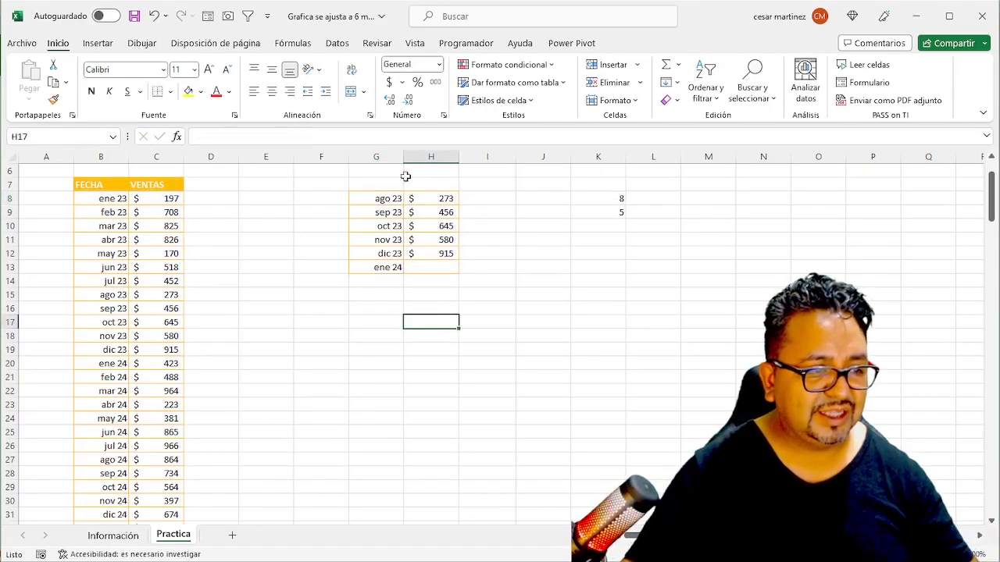
{"action": "left_click", "coordinate": [372, 205]}
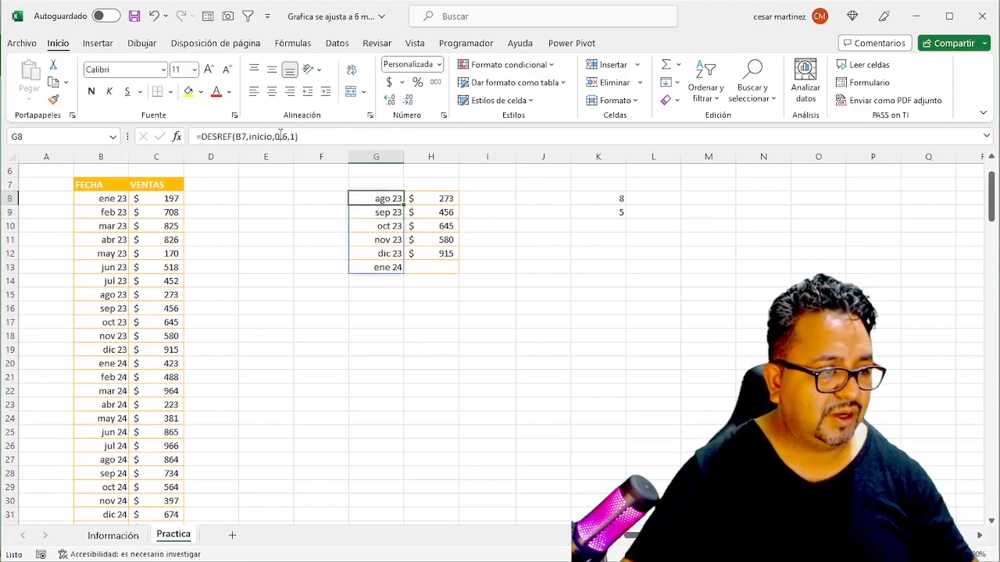
{"action": "left_click", "coordinate": [296, 137]}
{"action": "key", "text": "Left"}
{"action": "key", "text": "Left"}
{"action": "key", "text": "Left"}
{"action": "key", "text": "BackSpace"}
{"action": "type", "text": "can"}
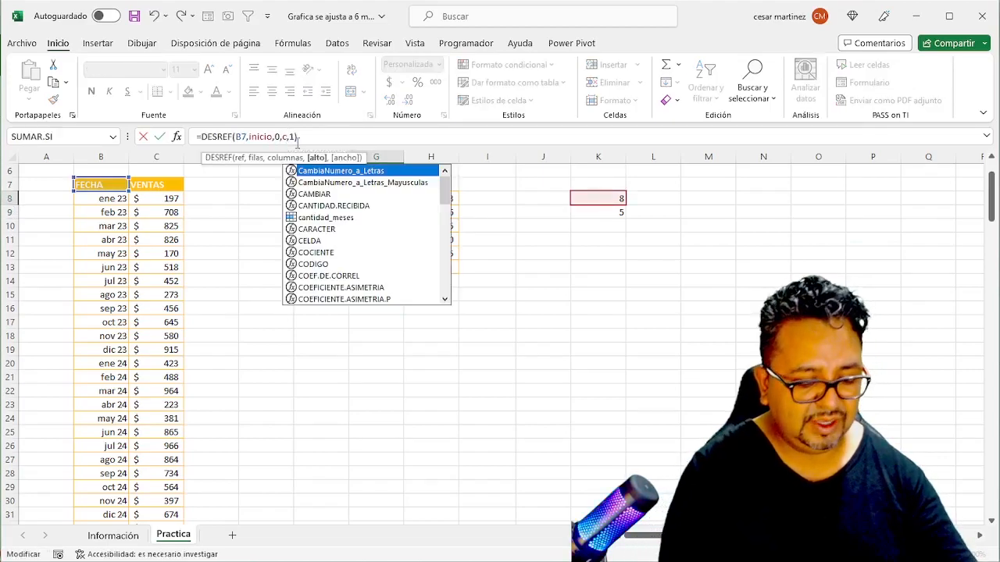
{"action": "key", "text": "Down"}
{"action": "key", "text": "Tab"}
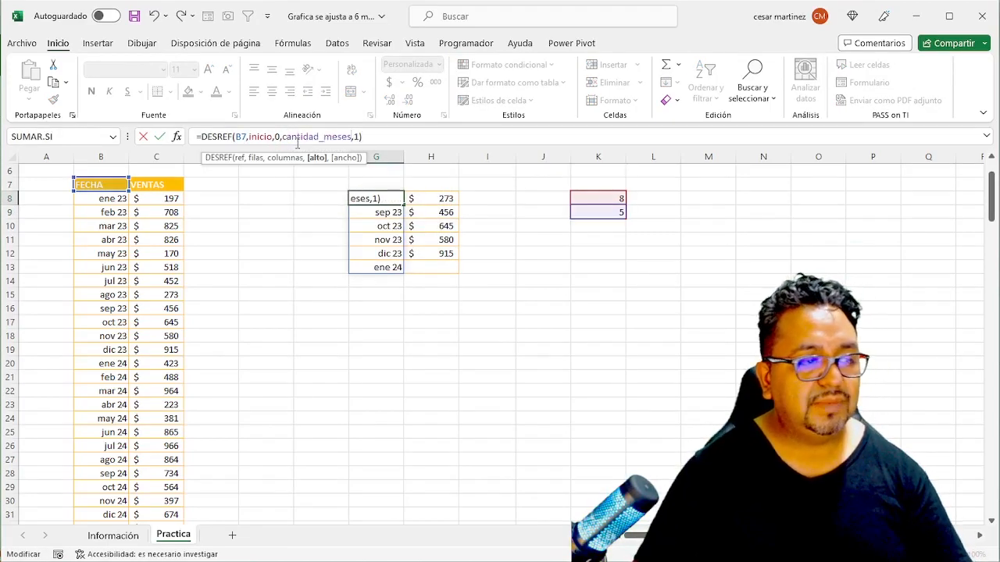
{"action": "key", "text": "Return"}
- Set the cantidad_meses cell K9 to 2
{"action": "key", "text": "Right"}
{"action": "key", "text": "Right"}
{"action": "key", "text": "Right"}
{"action": "key", "text": "Right"}
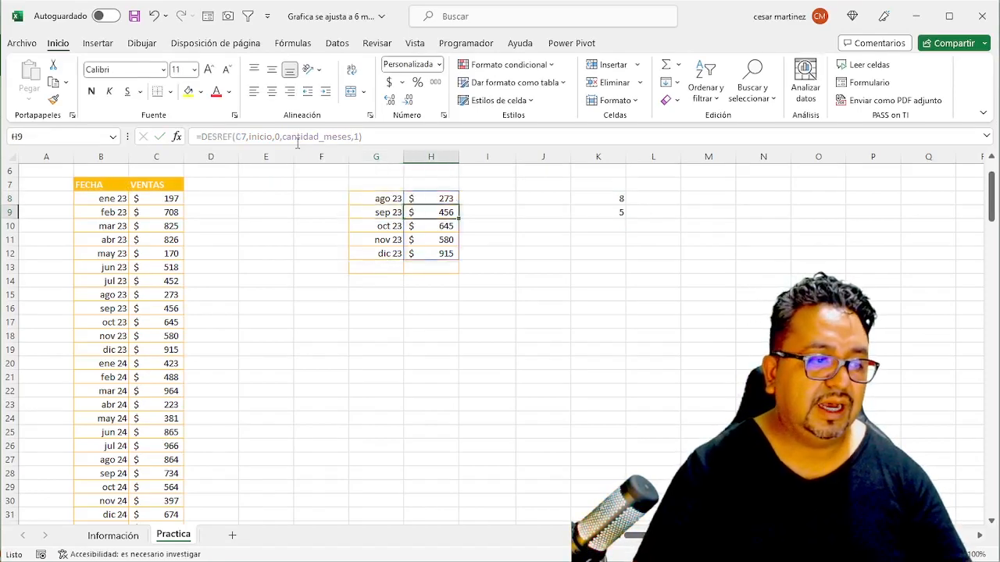
{"action": "type", "text": "2"}
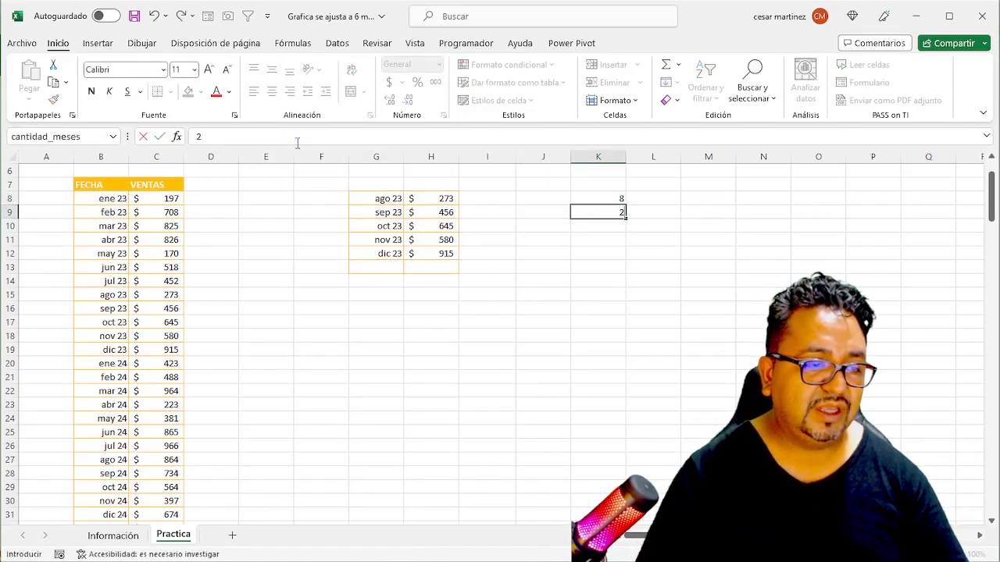
{"action": "key", "text": "Return"}
{"action": "key", "text": "Up"}
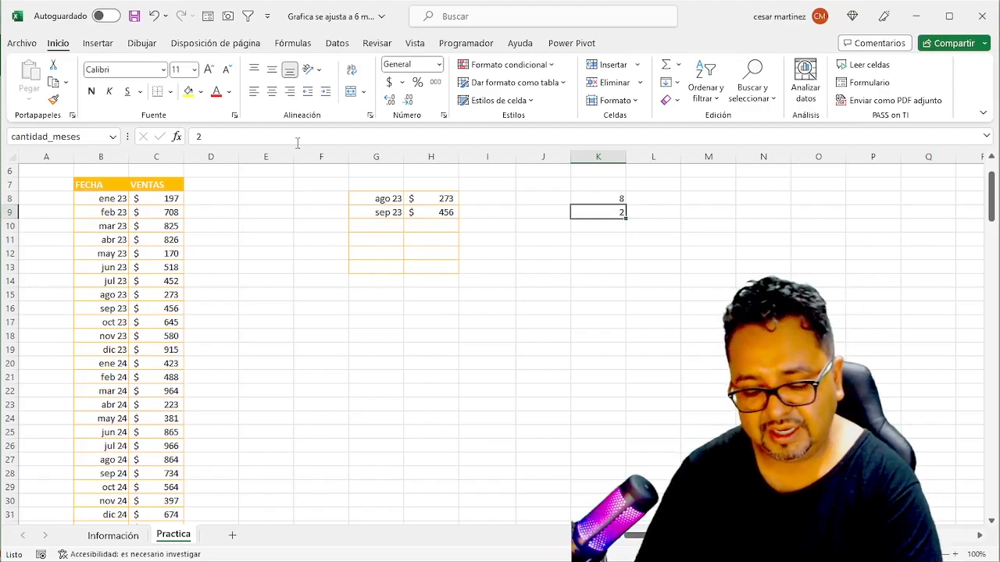
- Set the cantidad_meses cell K9 to 5 and then to 6
{"action": "type", "text": "5"}
{"action": "key", "text": "Return"}
{"action": "key", "text": "Up"}
{"action": "type", "text": "6"}
{"action": "key", "text": "Return"}
{"action": "key", "text": "Up"}
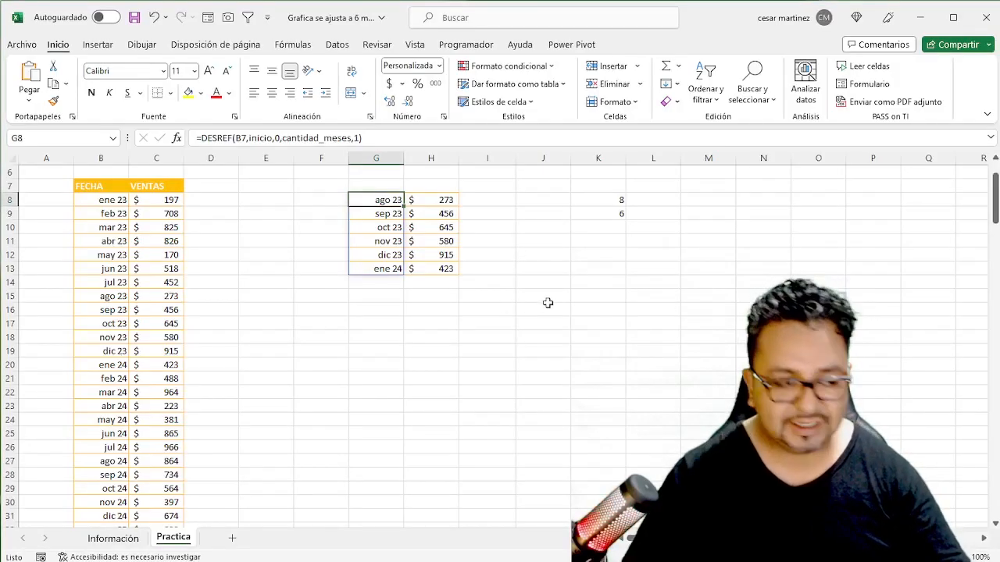
- Copy the FECHA and VENTAS headers from B7:C7 to G7:H7 above the dynamic table
{"action": "scroll", "coordinate": [546, 304], "scroll_direction": "up", "scroll_amount": 2}
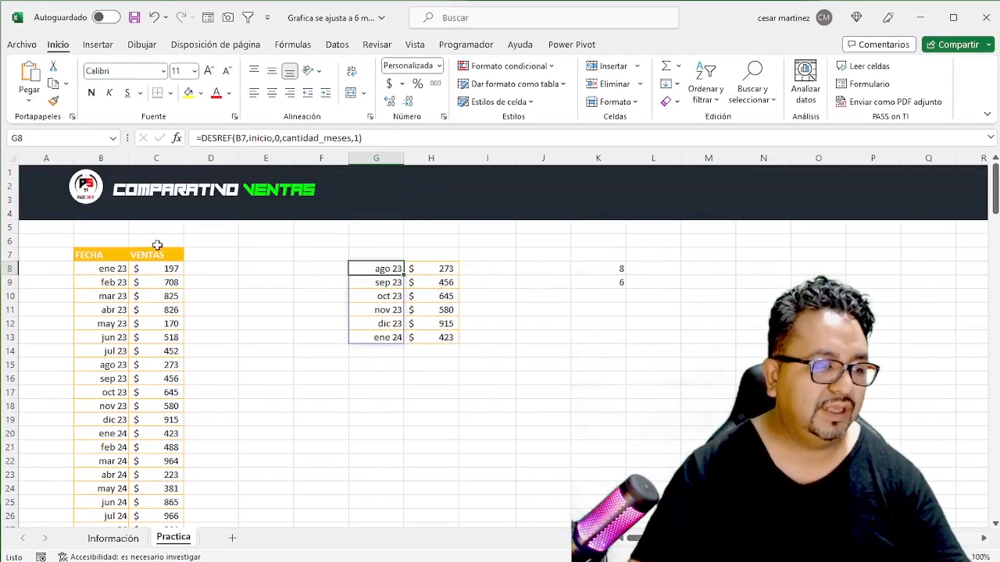
{"action": "left_click_drag", "start_coordinate": [98, 255], "coordinate": [167, 254]}
{"action": "key", "text": "ctrl+c"}
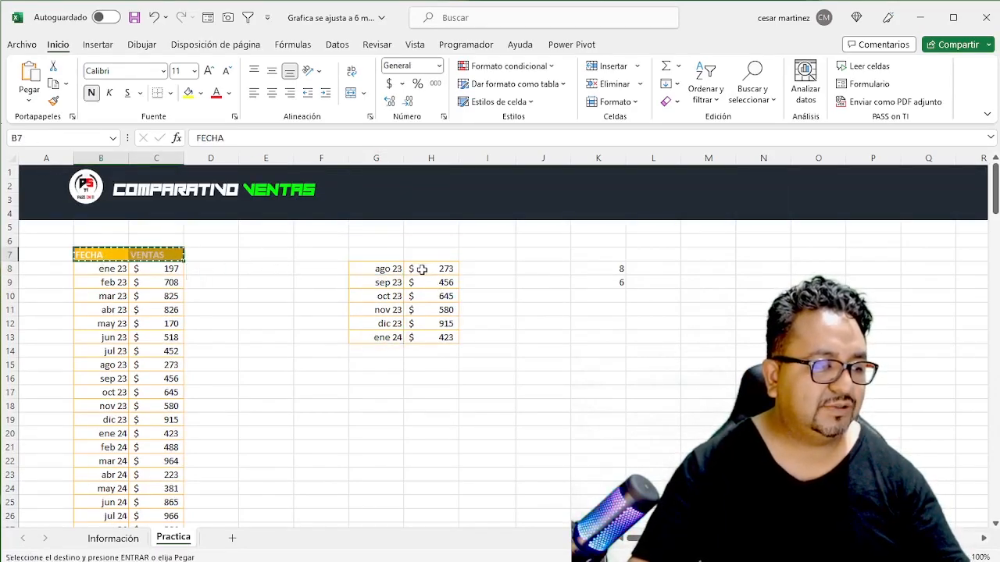
{"action": "left_click", "coordinate": [386, 255]}
{"action": "key", "text": "ctrl+v"}
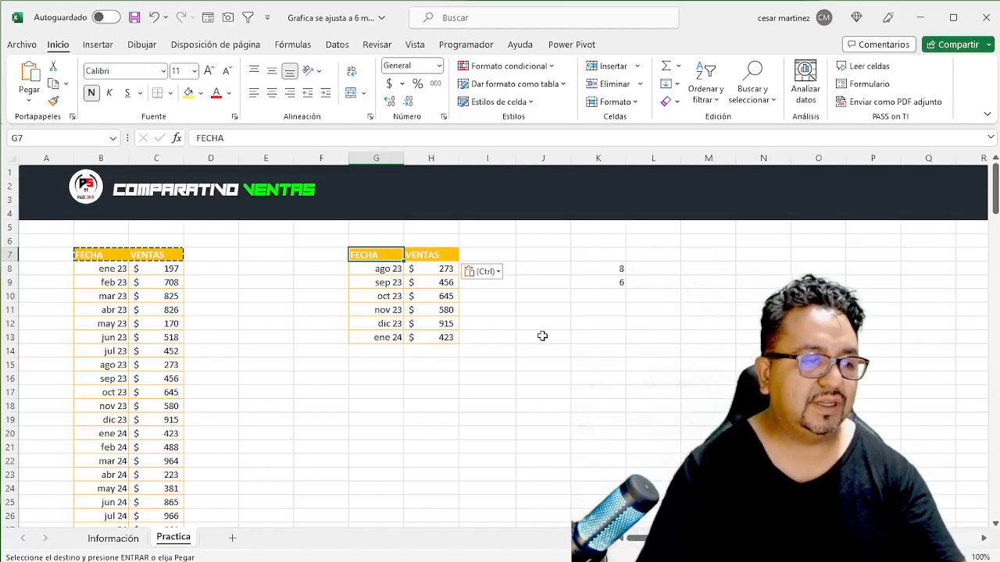
{"action": "key", "text": "Escape"}
{"action": "key", "text": "Right"}
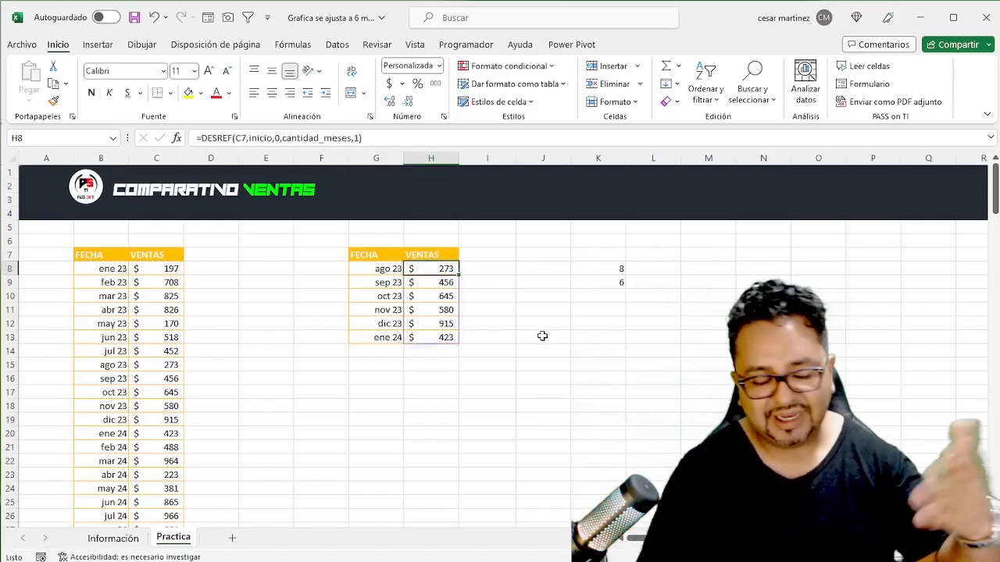
- Insert a 2-D clustered column chart from the dynamic table G7:H13, including its headers
{"action": "key", "text": "Up"}
{"action": "key", "text": "Left"}
{"action": "key", "text": "shift+Right"}
{"action": "key", "text": "shift+Down"}
{"action": "key", "text": "shift+Down"}
{"action": "key", "text": "shift+Down"}
{"action": "key", "text": "shift+Down"}
{"action": "key", "text": "shift+Down"}
{"action": "key", "text": "shift+Down"}
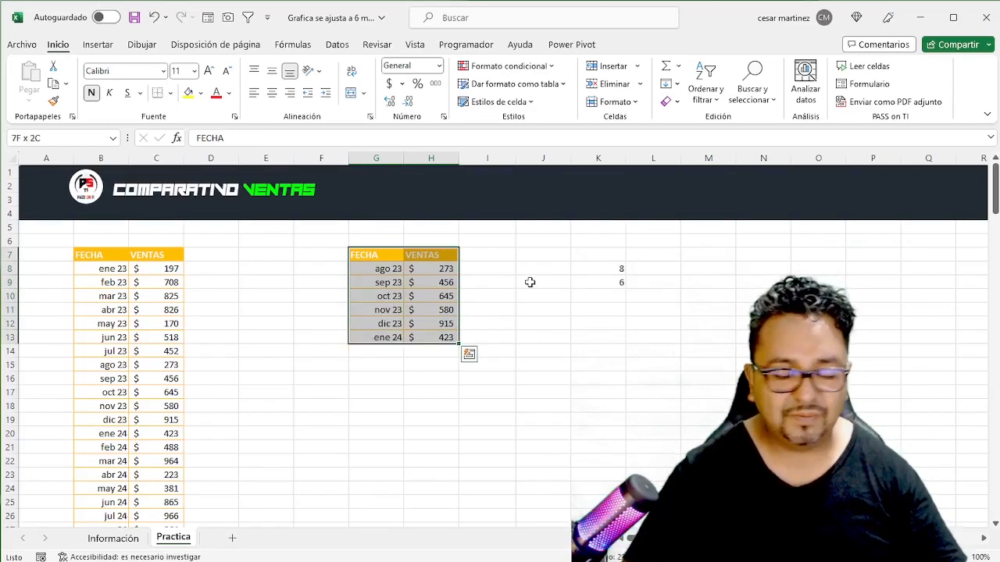
{"action": "left_click", "coordinate": [98, 46]}
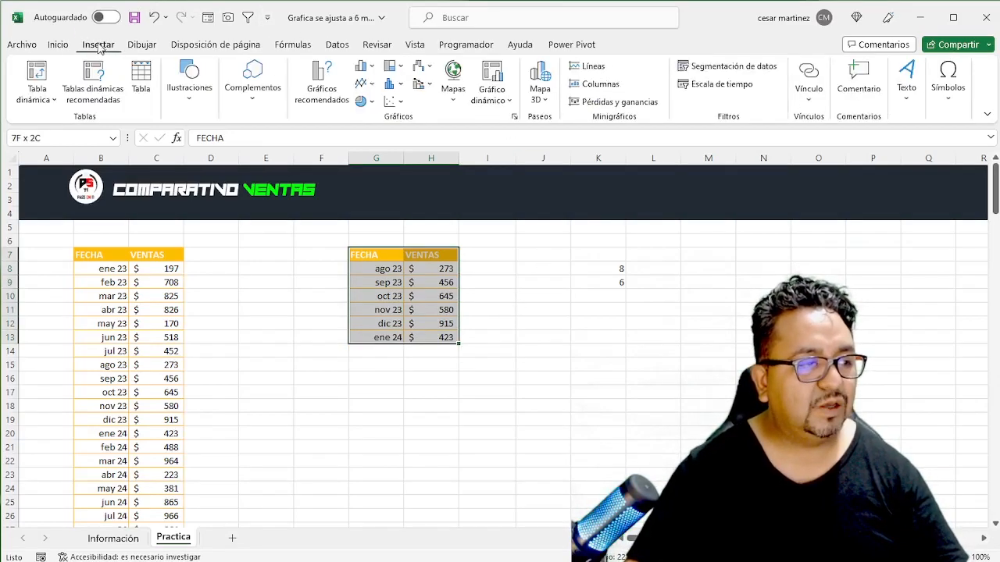
{"action": "left_click", "coordinate": [370, 68]}
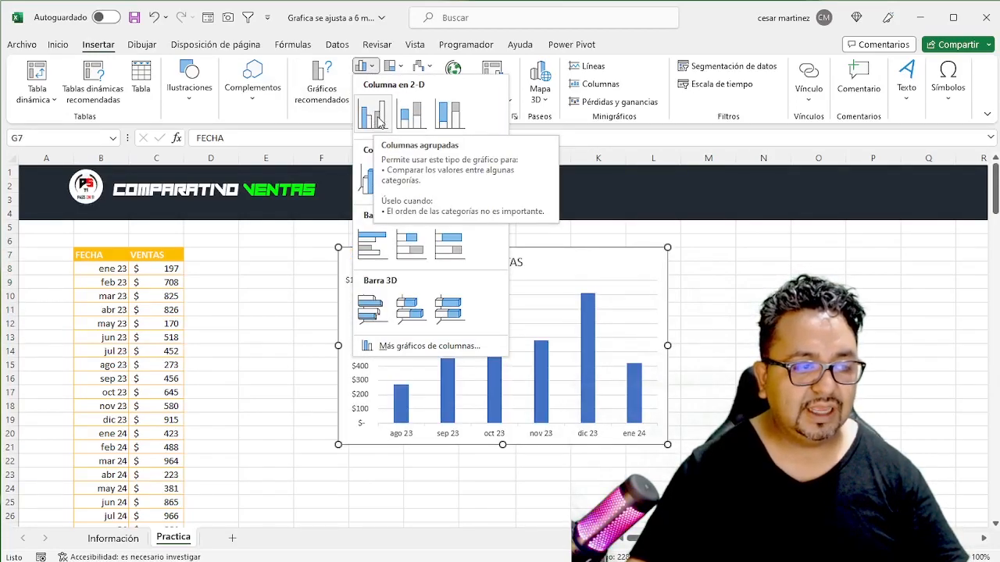
{"action": "left_click", "coordinate": [378, 117]}
- Move the VENTAS chart directly below the dynamic table, beside the source data
{"action": "left_click_drag", "start_coordinate": [625, 279], "coordinate": [471, 370]}
{"action": "left_click", "coordinate": [543, 310]}
{"action": "scroll", "coordinate": [452, 351], "scroll_direction": "down", "scroll_amount": 1}
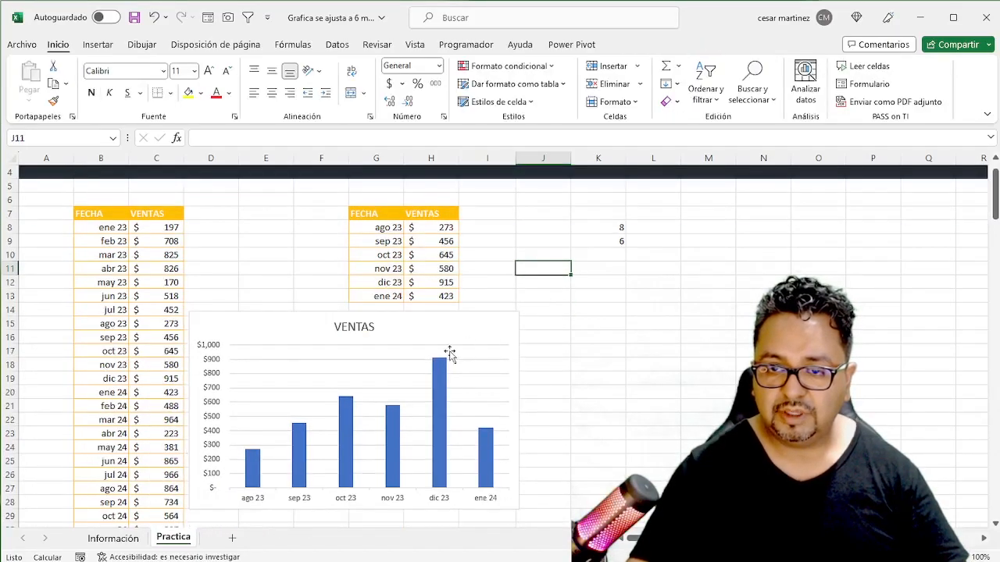
{"action": "left_click", "coordinate": [450, 344]}
{"action": "left_click", "coordinate": [232, 266]}
{"action": "left_click", "coordinate": [261, 329]}
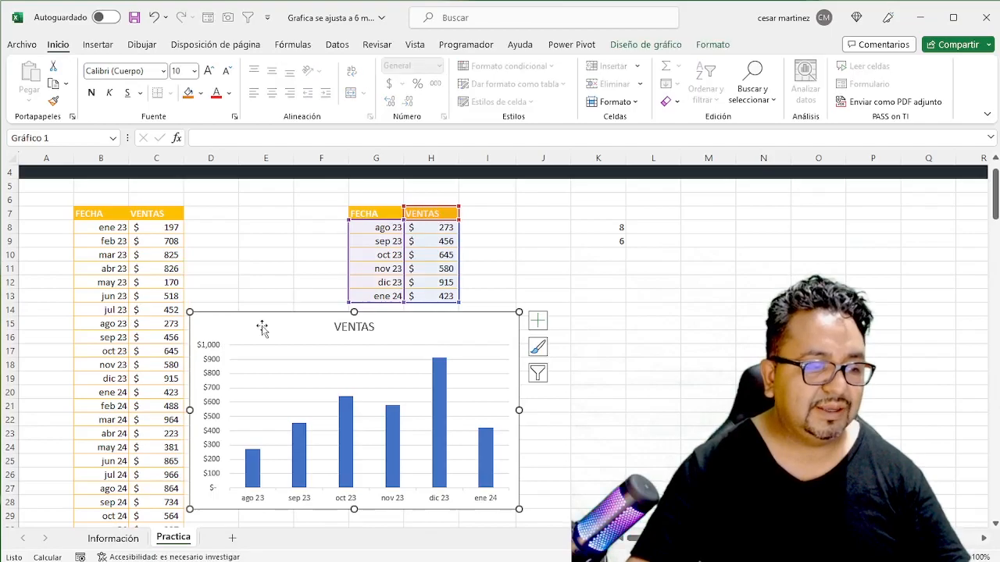
- Set the inicio cell K8 to 24 to shift the charted months
{"action": "left_click", "coordinate": [547, 256]}
{"action": "left_click", "coordinate": [604, 228]}
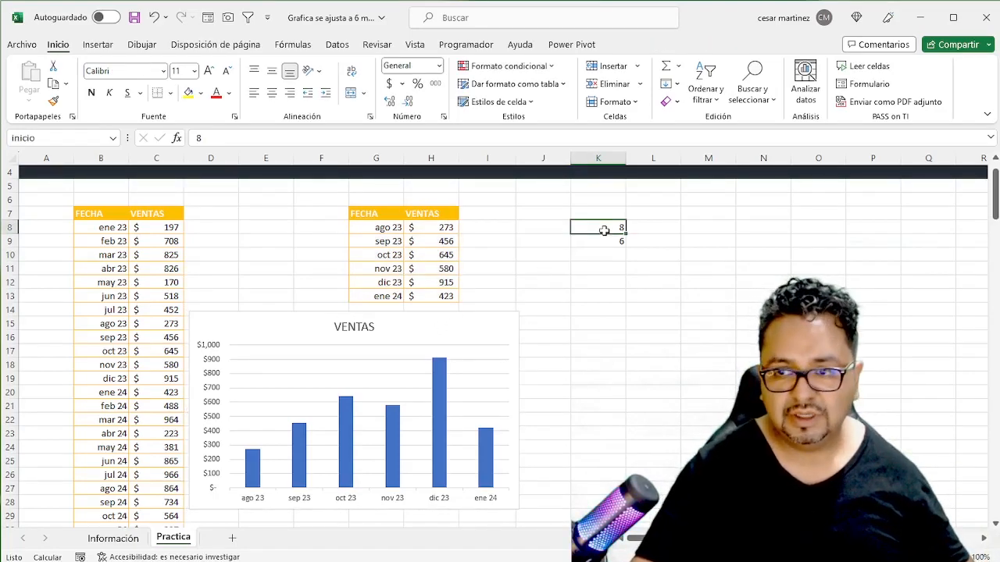
{"action": "type", "text": "24"}
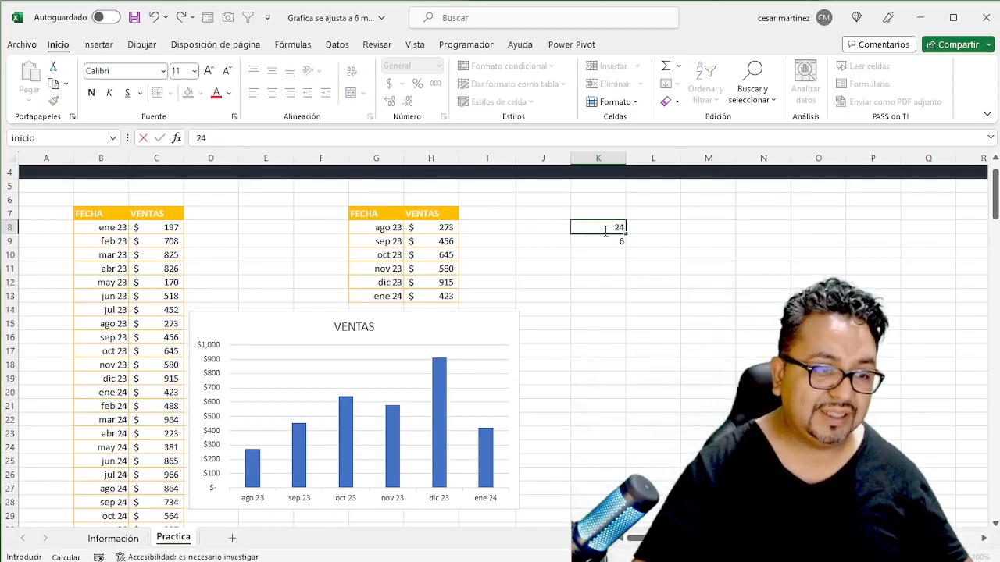
{"action": "key", "text": "Return"}
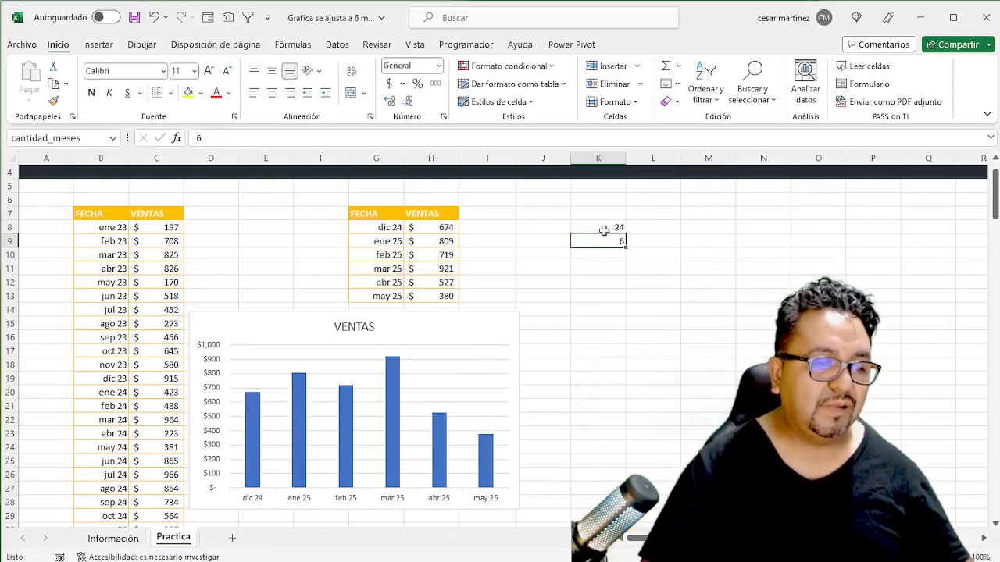
- Set the inicio cell K8 to 30 to shift the charted months
{"action": "left_click", "coordinate": [604, 229]}
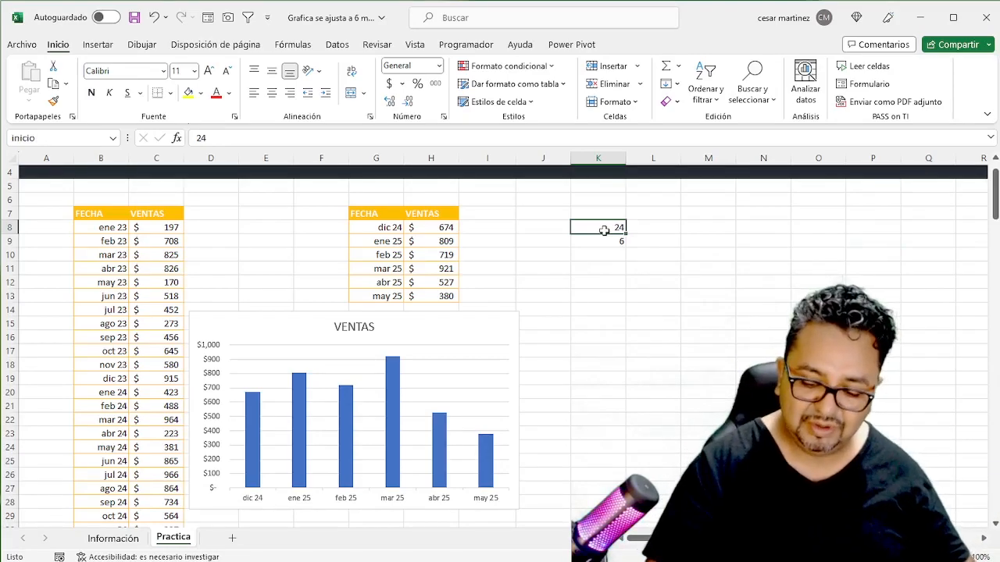
{"action": "type", "text": "30"}
{"action": "key", "text": "Return"}
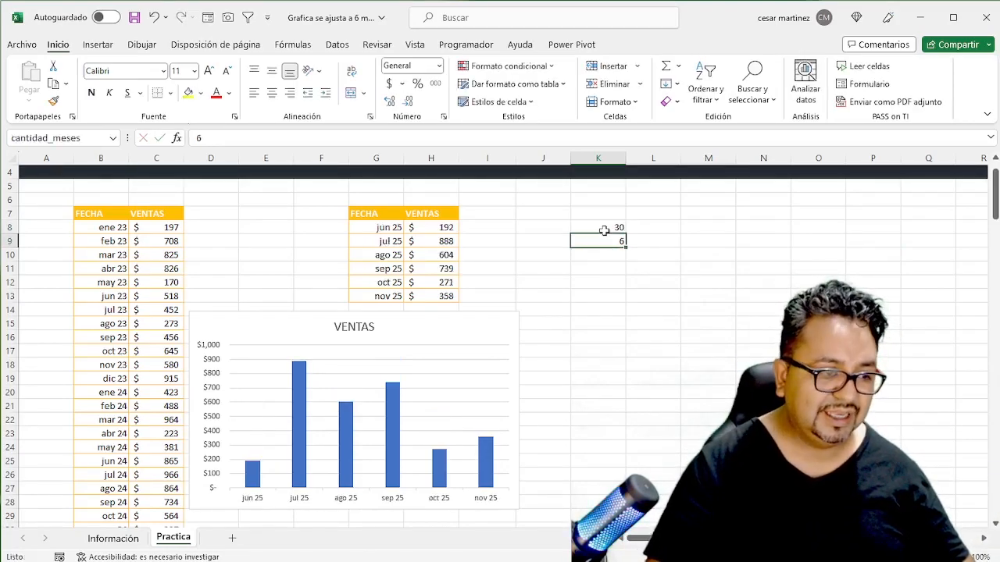
- Examine the source VENTAS column from C8 to the jun 25 row against the inicio value and the dynamic table
{"action": "left_click", "coordinate": [603, 230]}
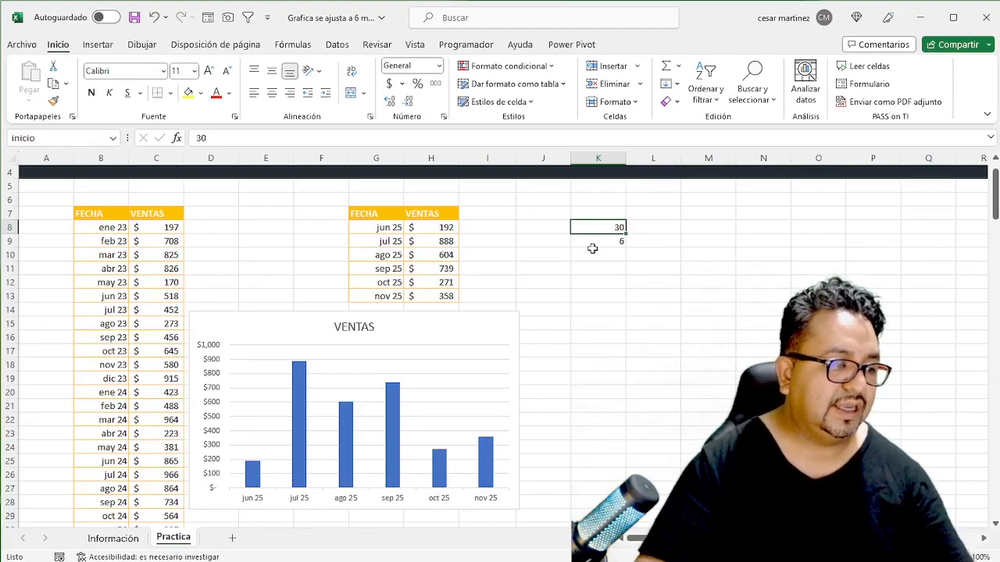
{"action": "left_click", "coordinate": [159, 228]}
{"action": "key", "text": "shift+Down"}
{"action": "key", "text": "shift+Down"}
{"action": "key", "text": "shift+Down"}
{"action": "key", "text": "shift+Down"}
{"action": "key", "text": "shift+Down"}
{"action": "key", "text": "shift+Down"}
{"action": "key", "text": "shift+Down"}
{"action": "key", "text": "shift+Down"}
{"action": "key", "text": "shift+Down"}
{"action": "key", "text": "shift+Down"}
{"action": "key", "text": "shift+Down"}
{"action": "key", "text": "shift+Down"}
{"action": "key", "text": "shift+Down"}
{"action": "key", "text": "shift+Down"}
{"action": "key", "text": "shift+Down"}
{"action": "key", "text": "shift+Down"}
{"action": "key", "text": "shift+Down"}
{"action": "key", "text": "shift+Down"}
{"action": "key", "text": "shift+Down"}
{"action": "key", "text": "shift+Down"}
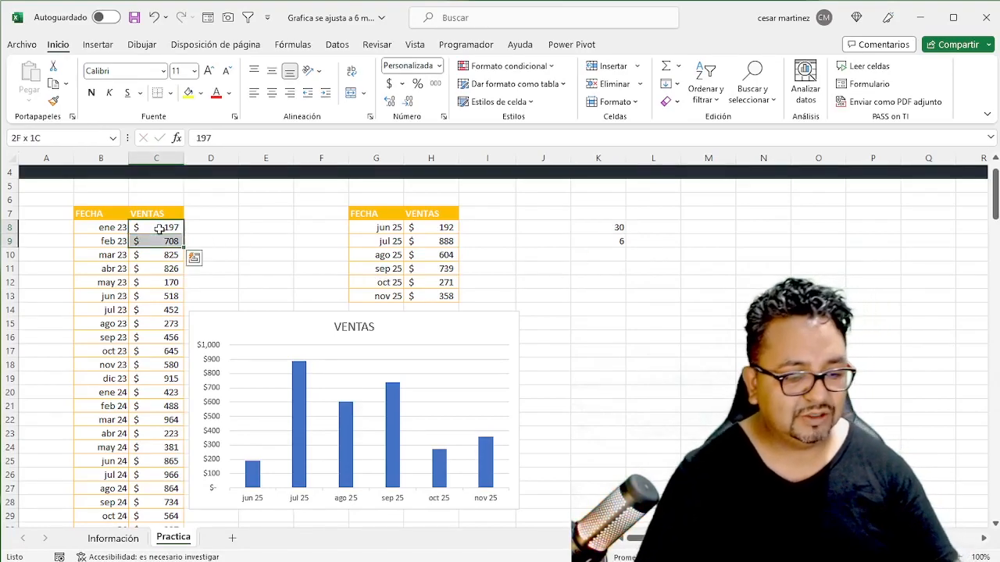
{"action": "key", "text": "shift+Down"}
{"action": "key", "text": "shift+Down"}
{"action": "key", "text": "shift+Down"}
{"action": "key", "text": "shift+Down"}
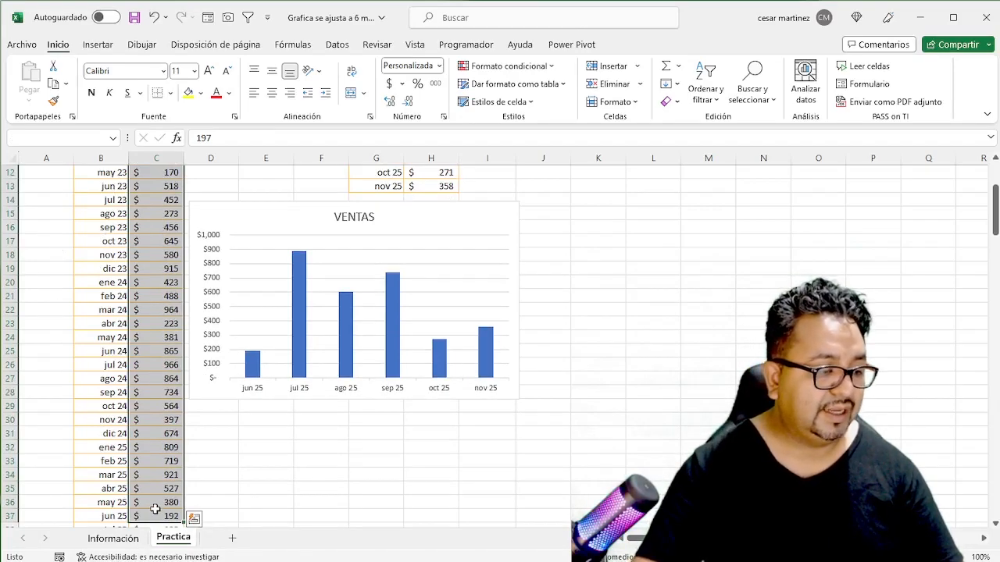
{"action": "scroll", "coordinate": [156, 484], "scroll_direction": "down", "scroll_amount": 3}
{"action": "left_click", "coordinate": [163, 394]}
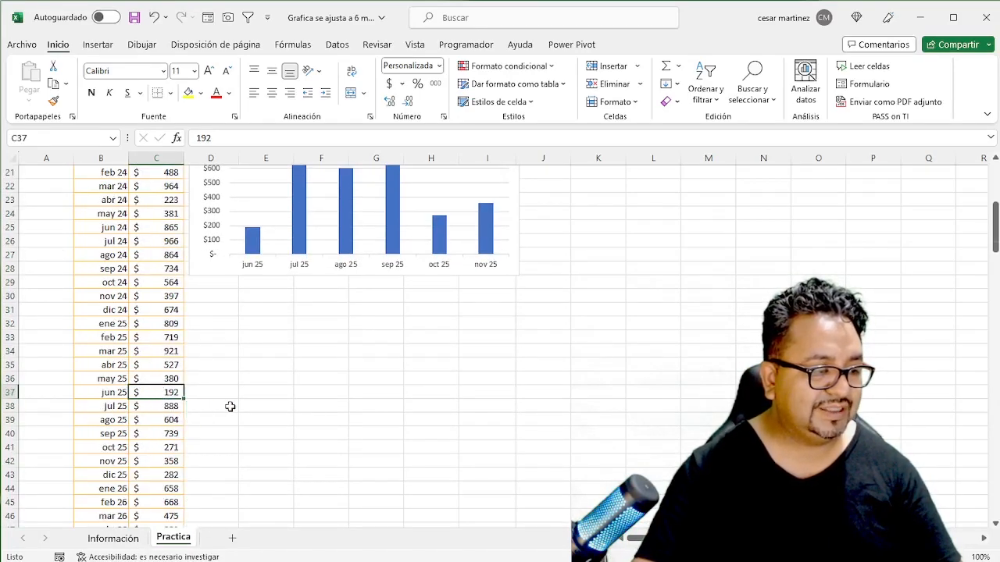
{"action": "scroll", "coordinate": [231, 406], "scroll_direction": "up", "scroll_amount": 7}
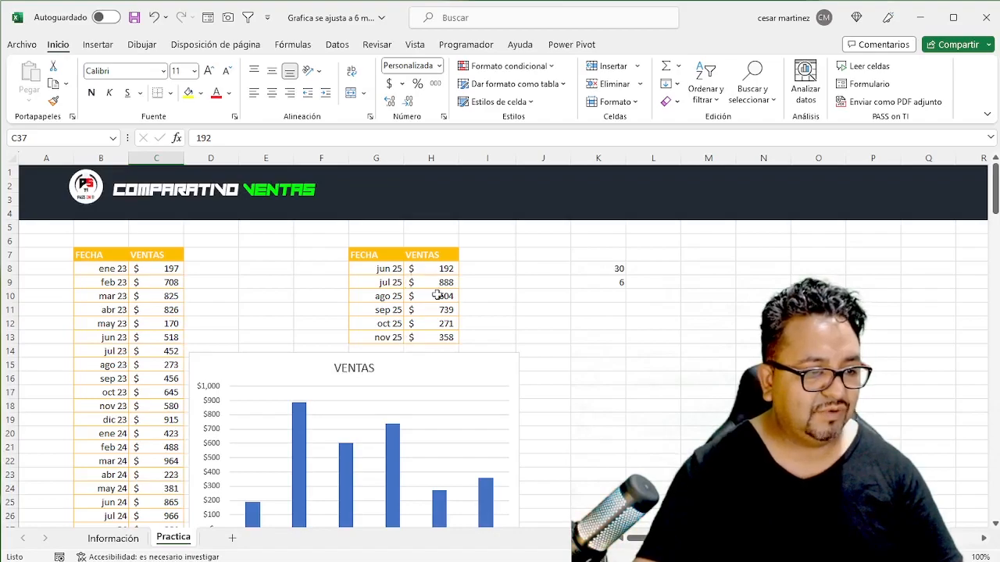
{"action": "scroll", "coordinate": [448, 395], "scroll_direction": "down", "scroll_amount": 1}
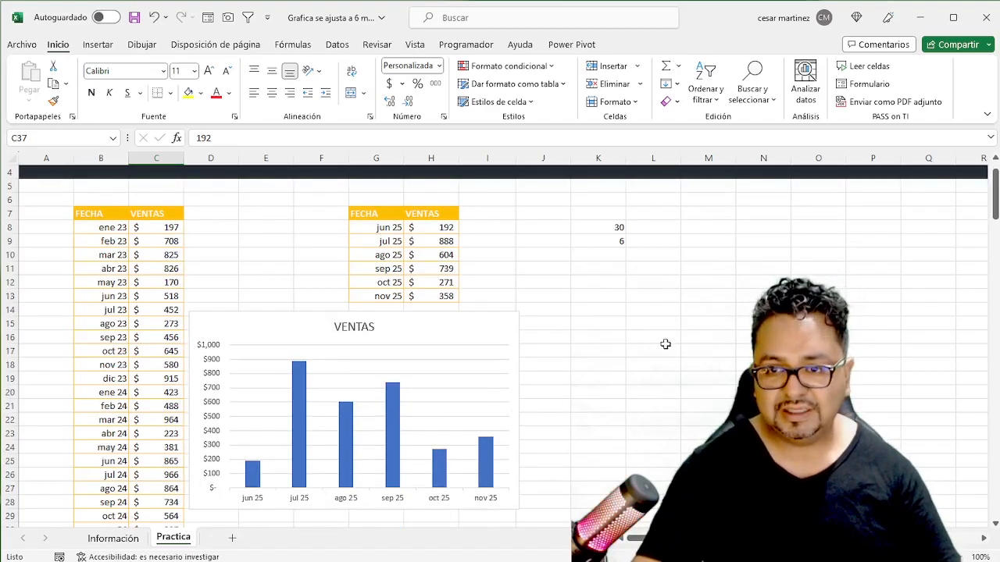
{"action": "scroll", "coordinate": [515, 301], "scroll_direction": "up", "scroll_amount": 1}
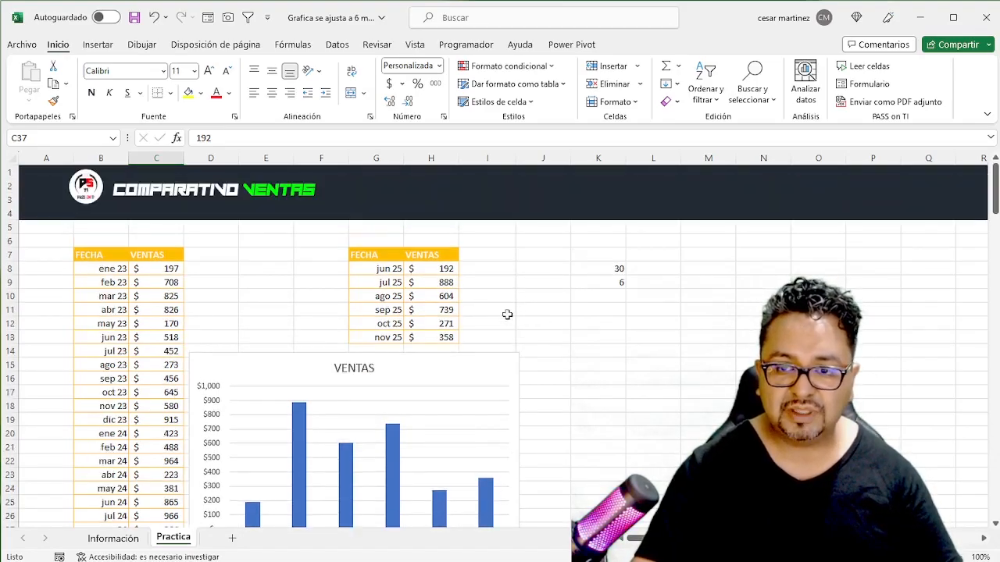
- Move the sales chart slightly to the right below the dynamic table and remove its chart title
{"action": "left_click", "coordinate": [451, 376]}
{"action": "left_click_drag", "start_coordinate": [352, 364], "coordinate": [353, 375]}
{"action": "left_click_drag", "start_coordinate": [443, 401], "coordinate": [470, 375]}
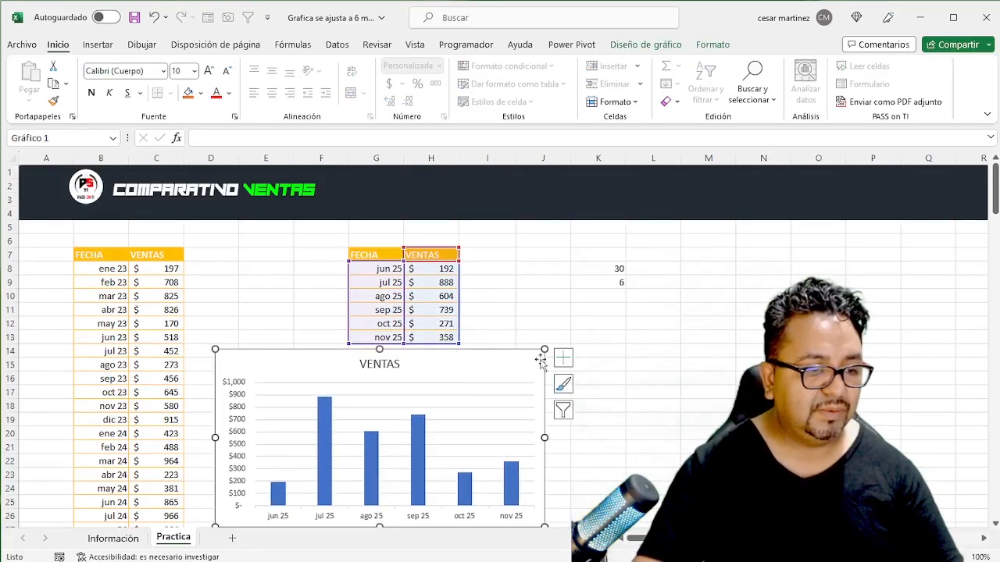
{"action": "left_click", "coordinate": [563, 357]}
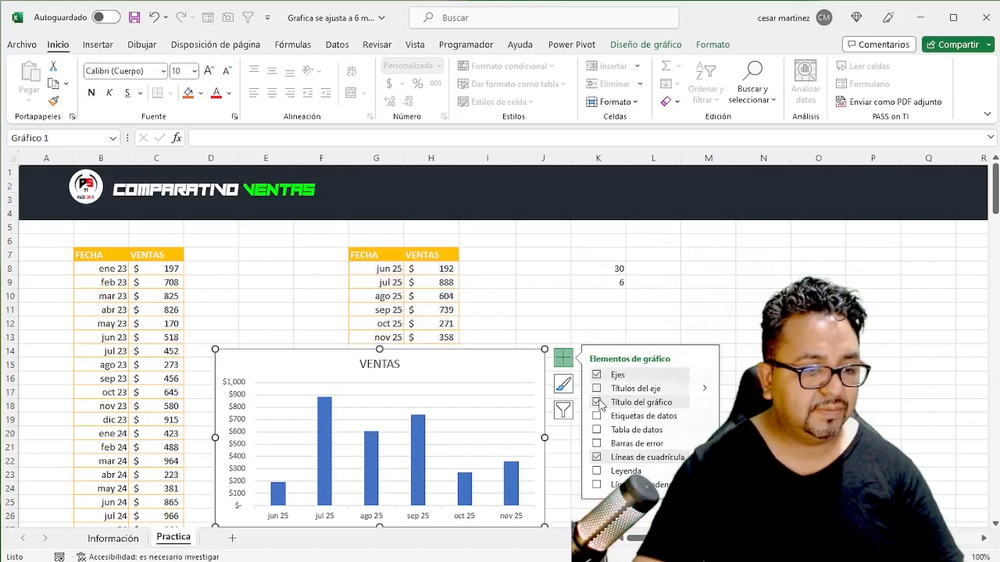
{"action": "left_click", "coordinate": [597, 402]}
- Delete the vertical value axis from the sales chart
{"action": "left_click", "coordinate": [244, 323]}
{"action": "left_click", "coordinate": [242, 387]}
{"action": "key", "text": "Delete"}
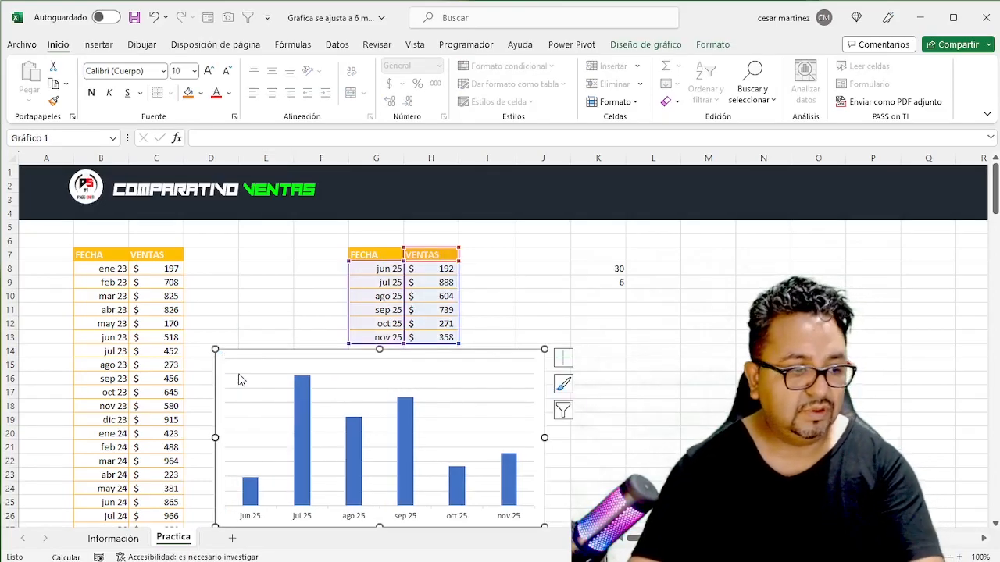
- Add data labels to the VENTAS columns in the chart
{"action": "left_click", "coordinate": [309, 409]}
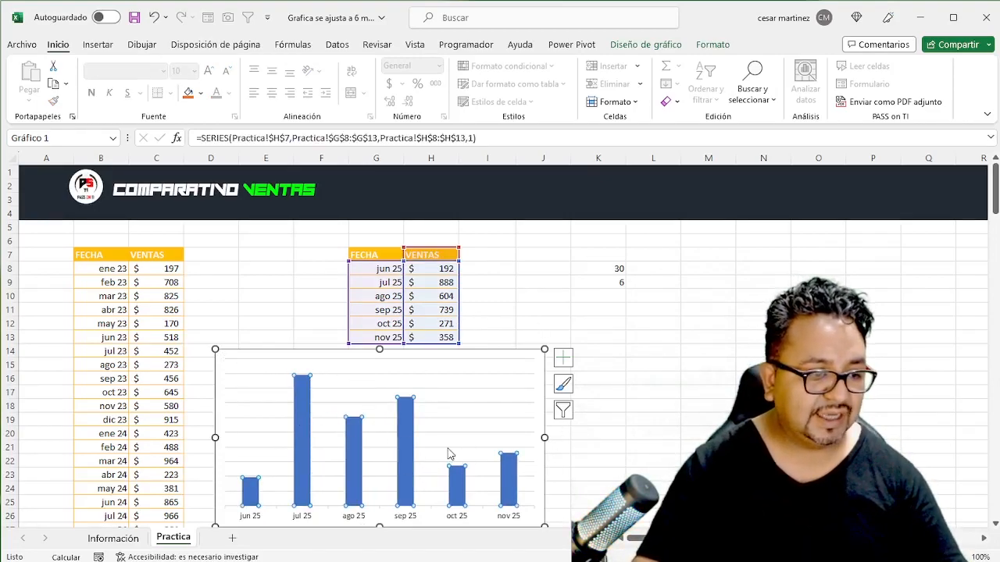
{"action": "right_click", "coordinate": [408, 419]}
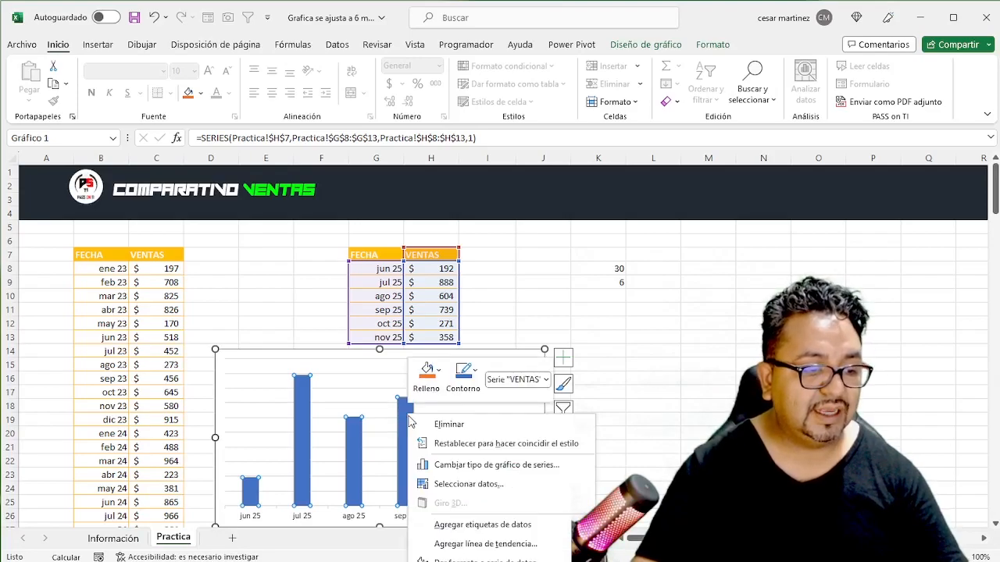
{"action": "left_click", "coordinate": [460, 525]}
{"action": "left_click", "coordinate": [546, 298]}
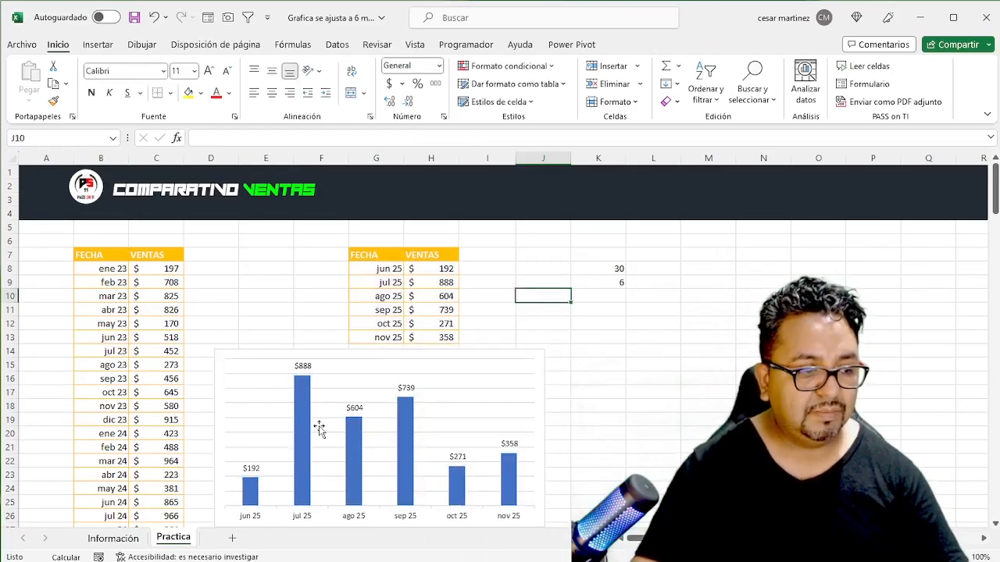
- Set the inicio cell K8 to 40 to shift the charted months
{"action": "left_click", "coordinate": [609, 269]}
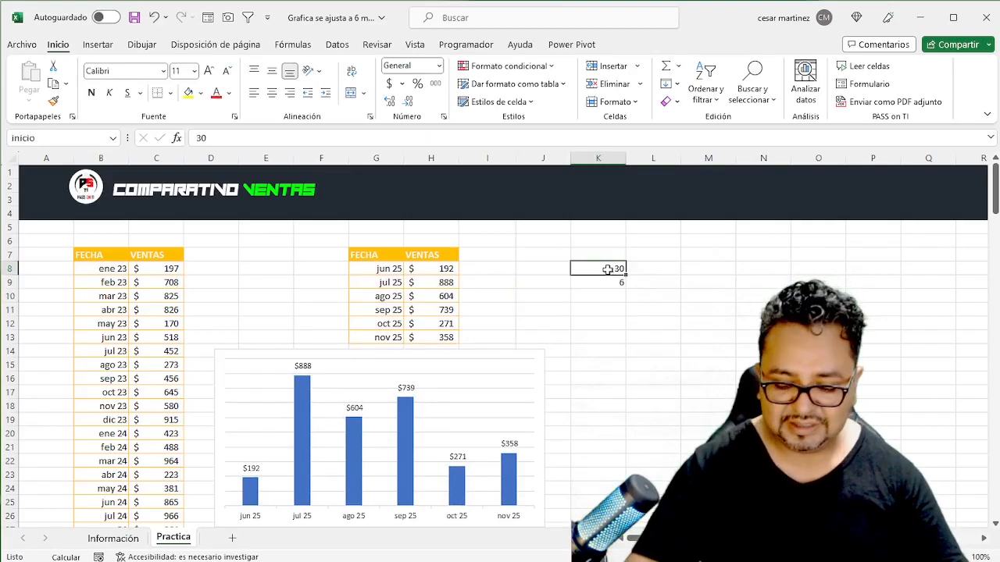
{"action": "type", "text": "40"}
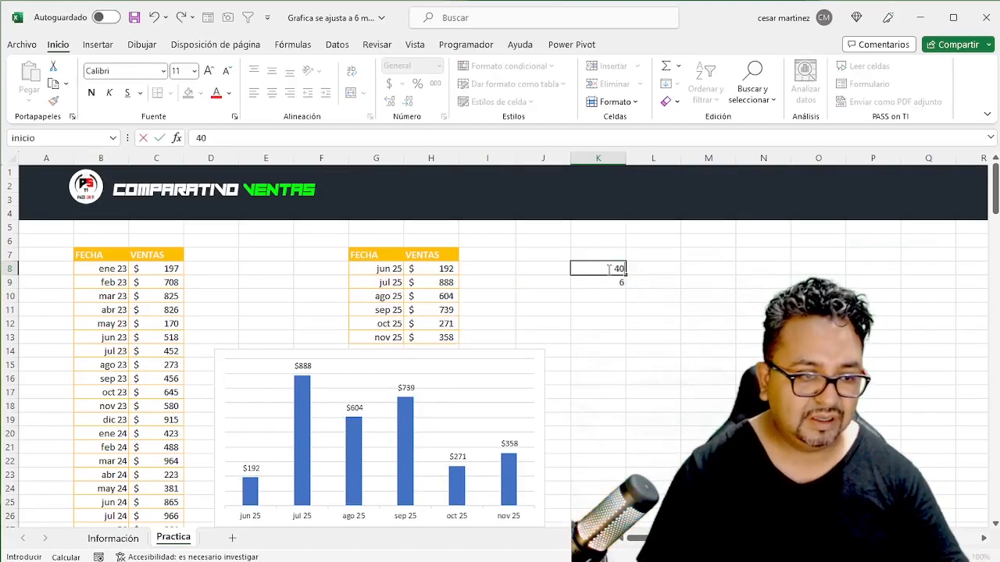
{"action": "key", "text": "Return"}
{"action": "left_click", "coordinate": [609, 270]}
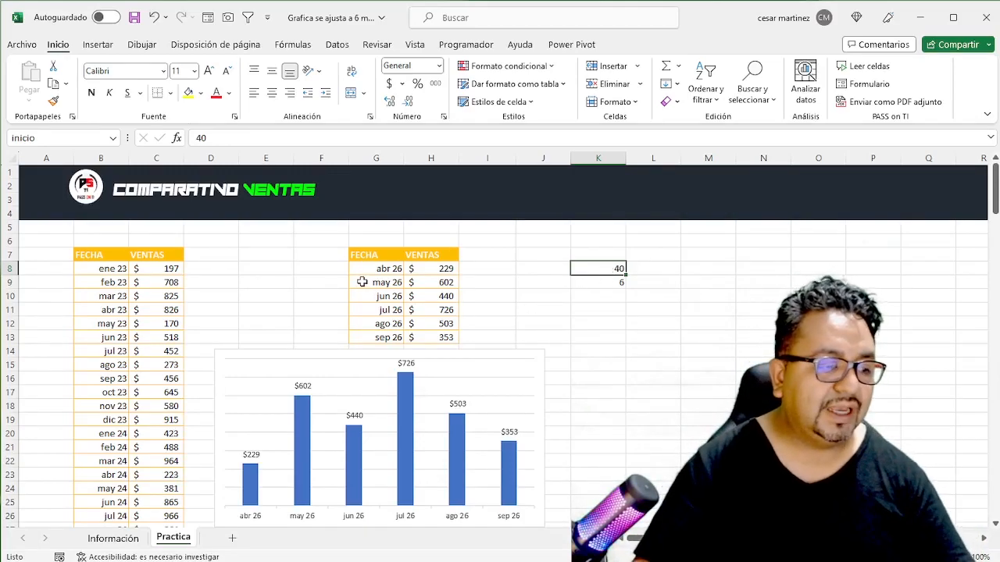
{"action": "left_click", "coordinate": [371, 284]}
{"action": "left_click", "coordinate": [231, 381]}
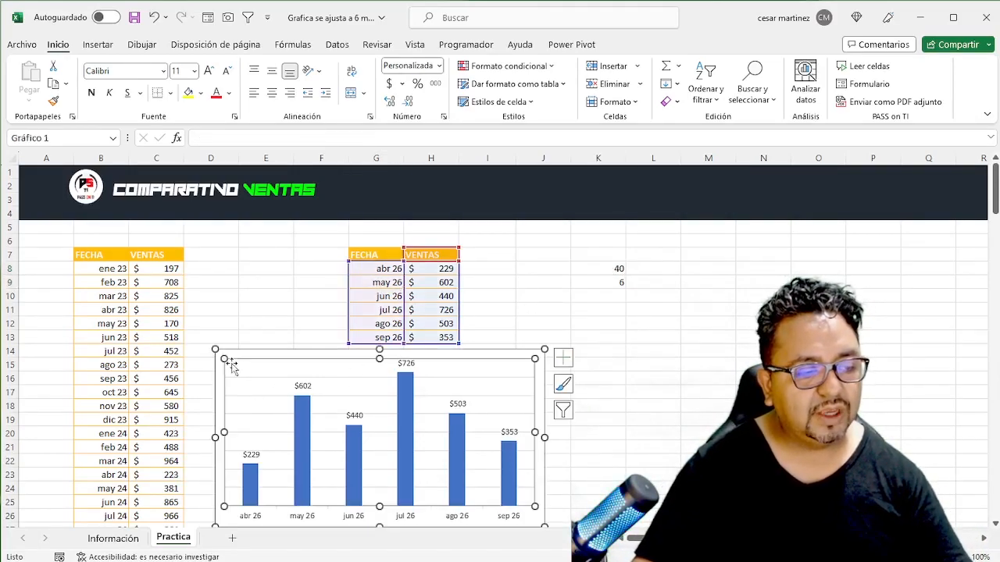
- Undo the inicio change, the added data labels and the deletion of the vertical axis
{"action": "key", "text": "ctrl+z"}
{"action": "key", "text": "ctrl+z"}
{"action": "key", "text": "ctrl+z"}
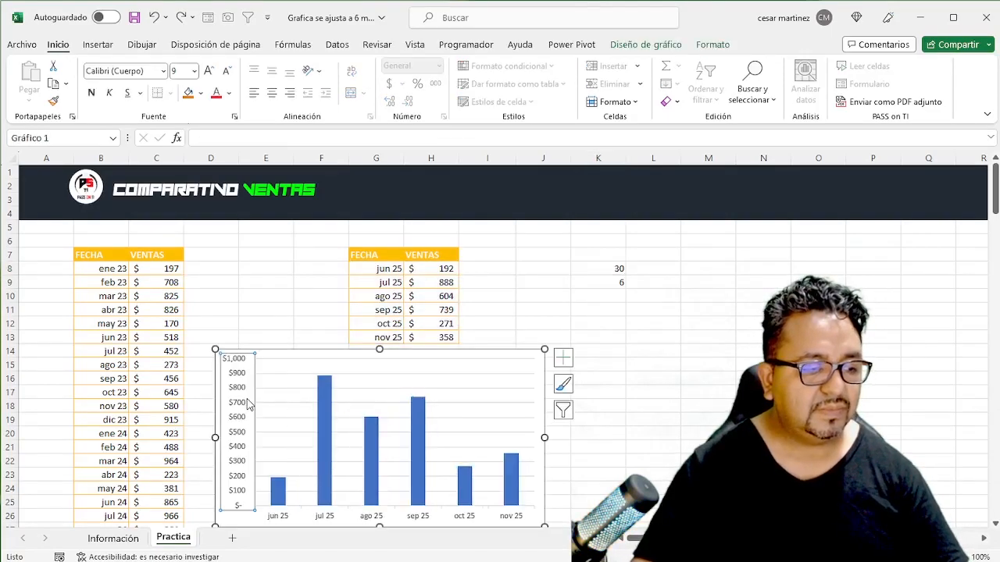
{"action": "left_click", "coordinate": [324, 292]}
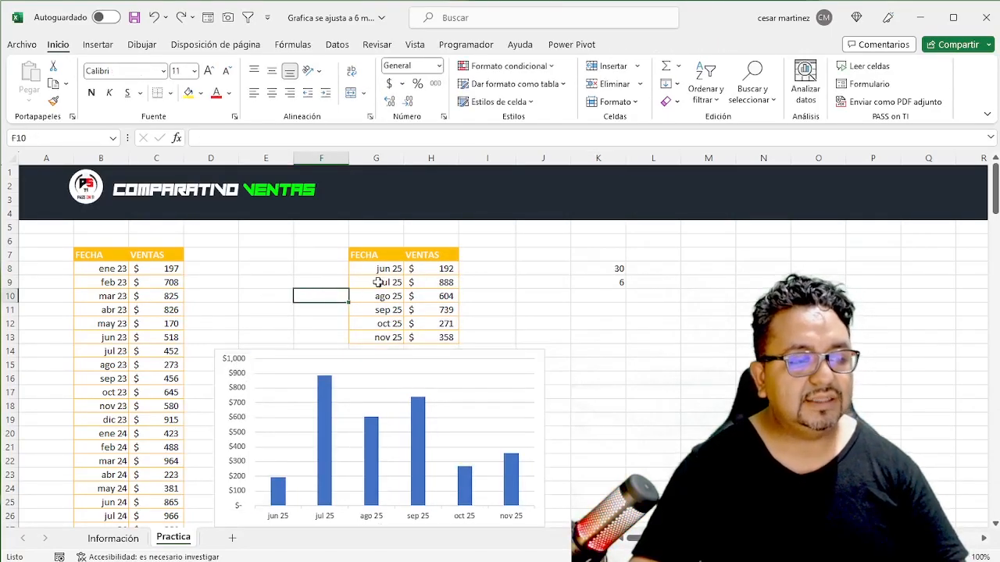
- Set the inicio cell K8 to 1 so the dynamic table and chart start at the first month
{"action": "left_click", "coordinate": [377, 283]}
{"action": "left_click", "coordinate": [445, 282]}
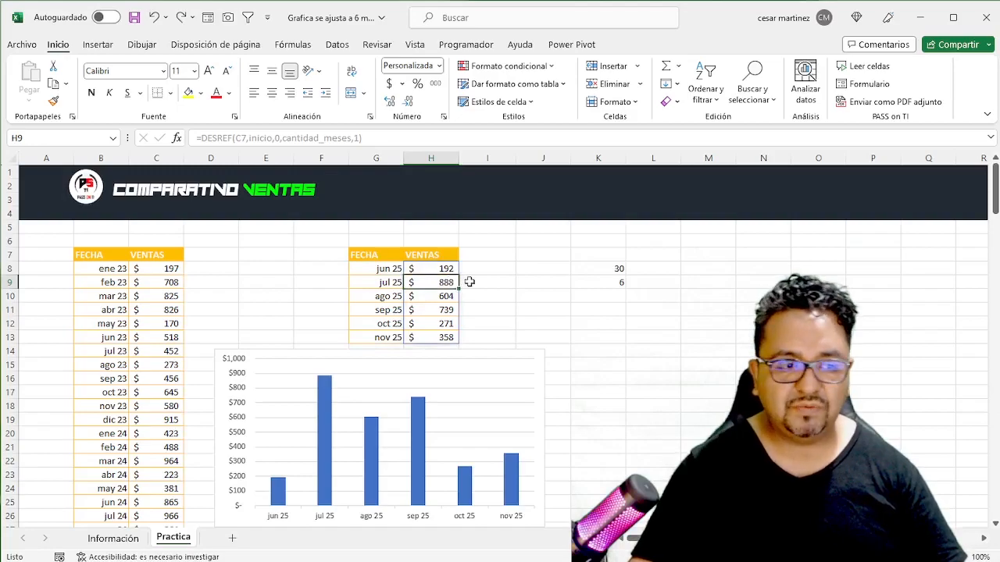
{"action": "left_click", "coordinate": [595, 273]}
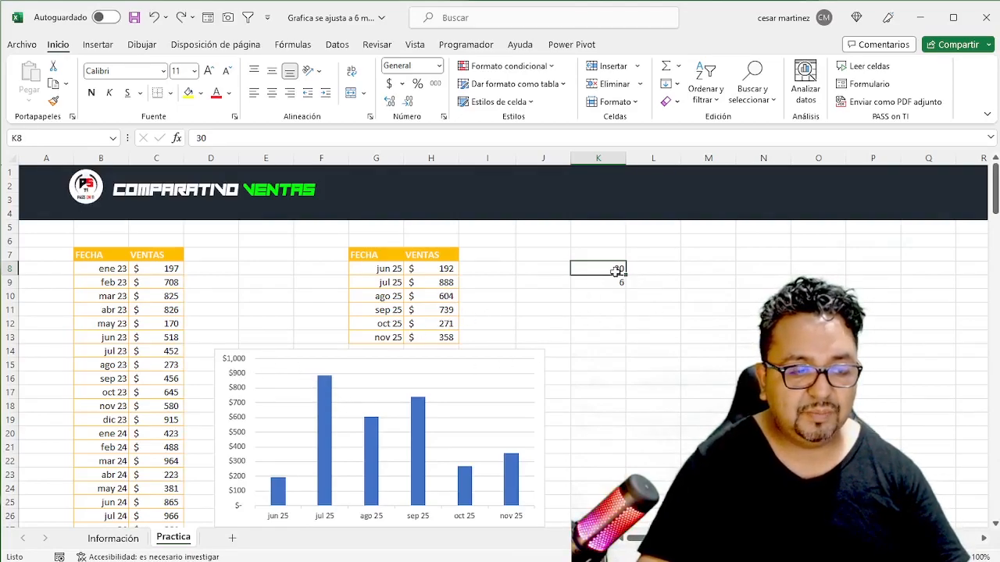
{"action": "type", "text": "1"}
{"action": "key", "text": "Return"}
{"action": "left_click", "coordinate": [617, 269]}
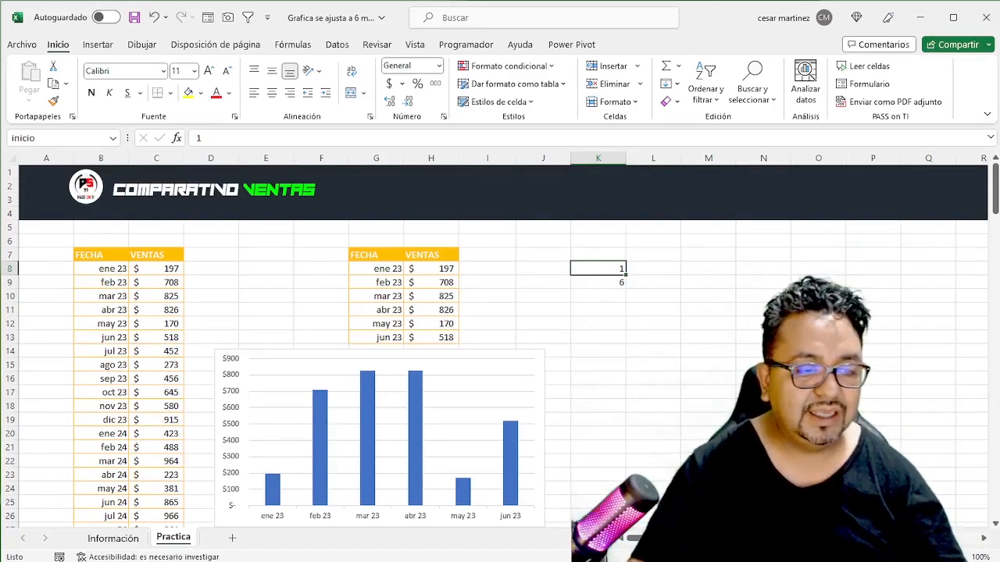
{"action": "key", "text": "alt+F11"}
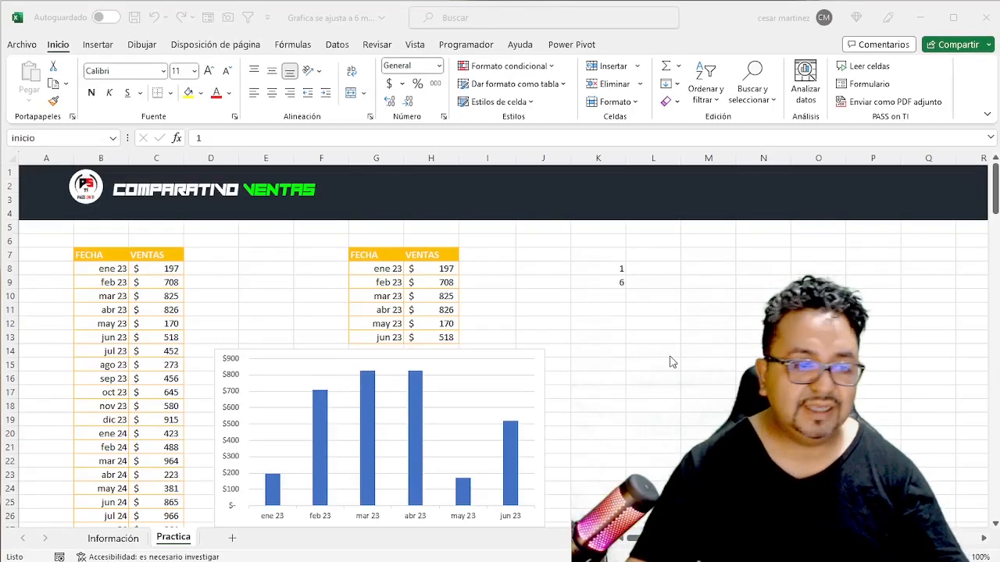
{"action": "key", "text": "alt+F11"}
- Add a second data series named max to the sales chart, taking its values from cell F8 of the Practica sheet
{"action": "left_click", "coordinate": [549, 359]}
{"action": "left_click", "coordinate": [525, 356]}
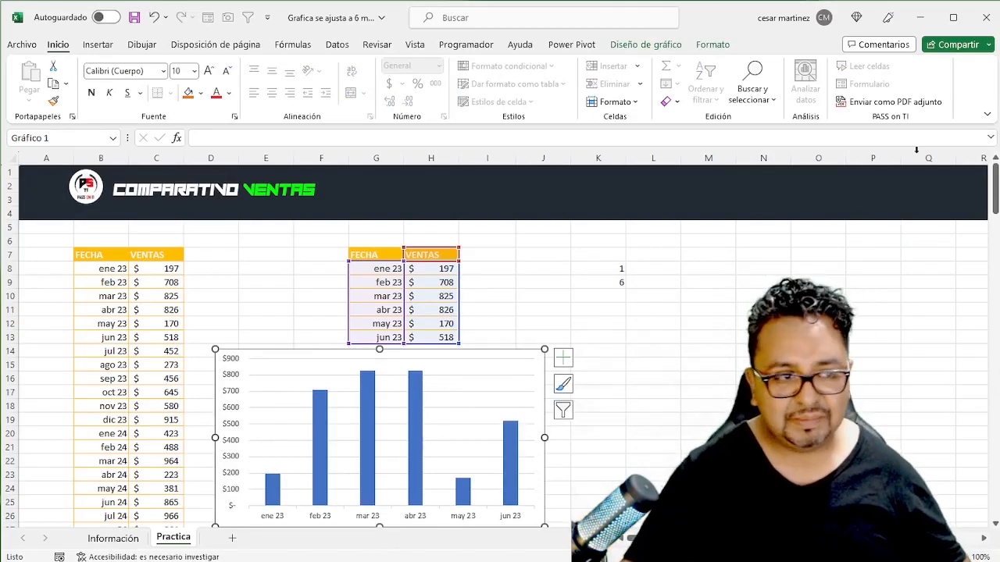
{"action": "left_click", "coordinate": [623, 50]}
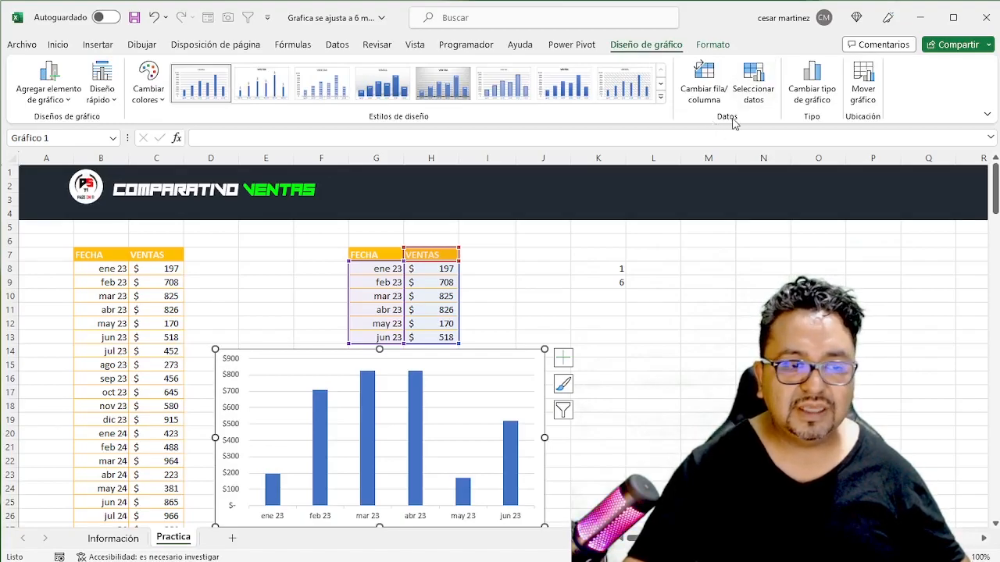
{"action": "left_click", "coordinate": [744, 90]}
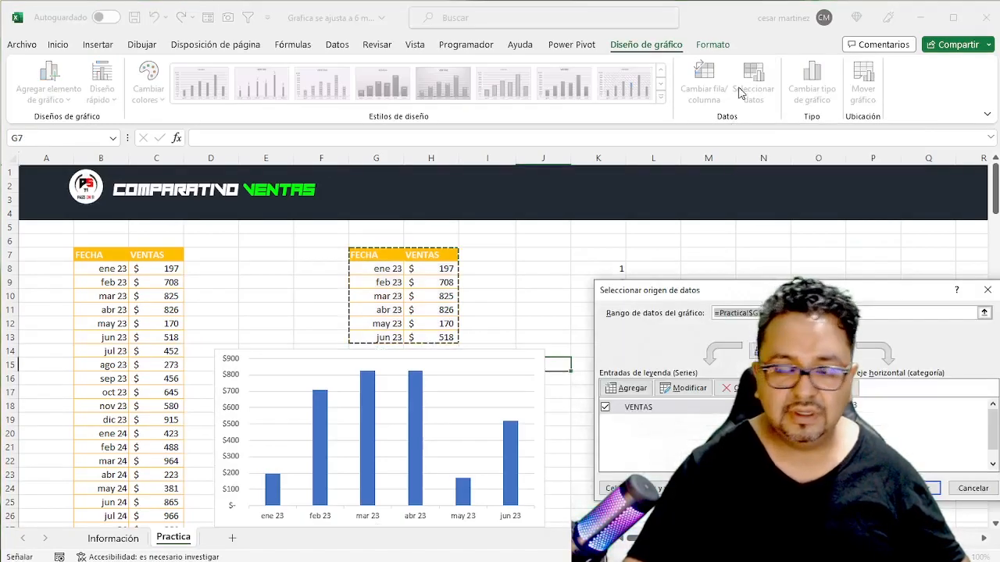
{"action": "left_click_drag", "start_coordinate": [827, 300], "coordinate": [522, 136]}
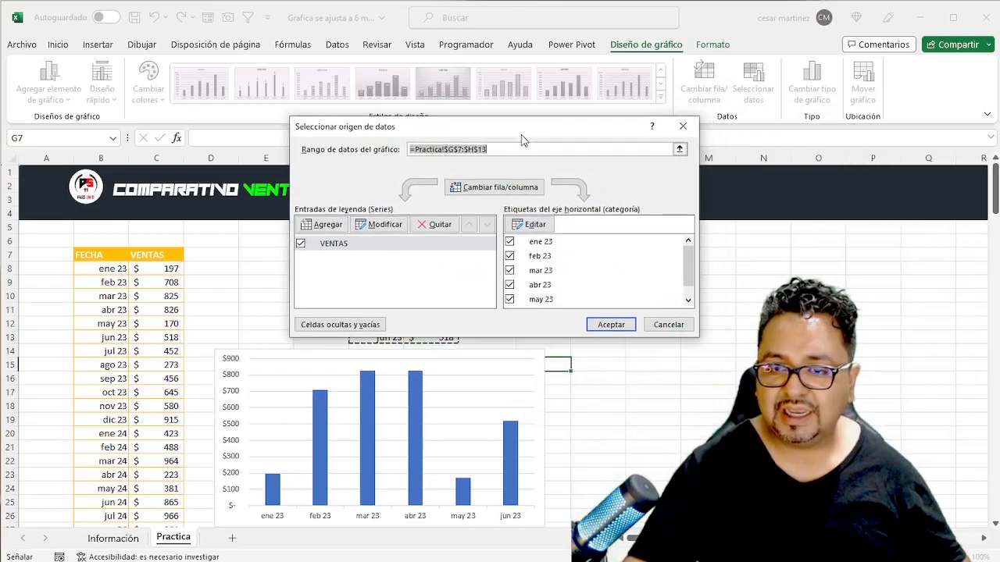
{"action": "left_click", "coordinate": [325, 227]}
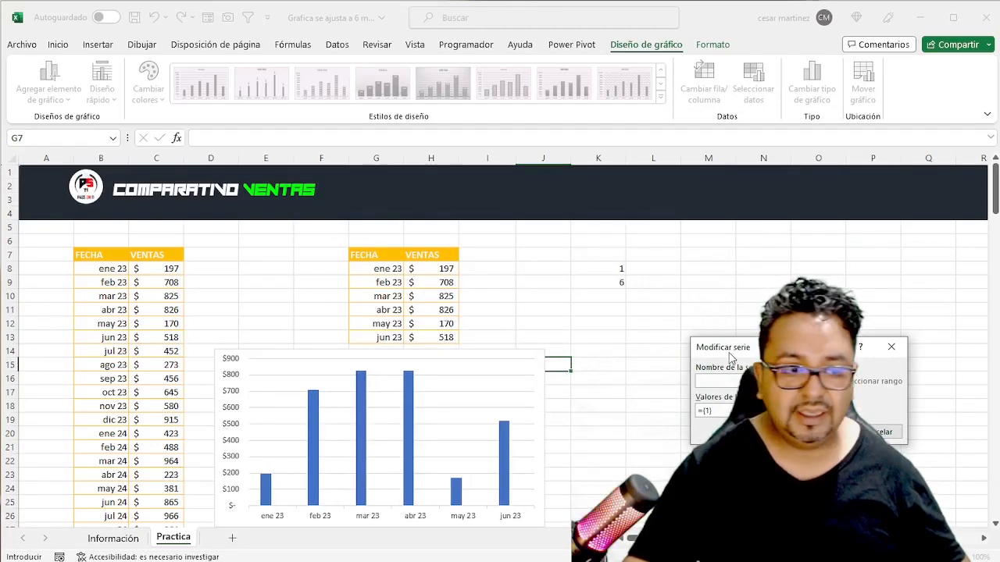
{"action": "left_click_drag", "start_coordinate": [758, 350], "coordinate": [359, 205]}
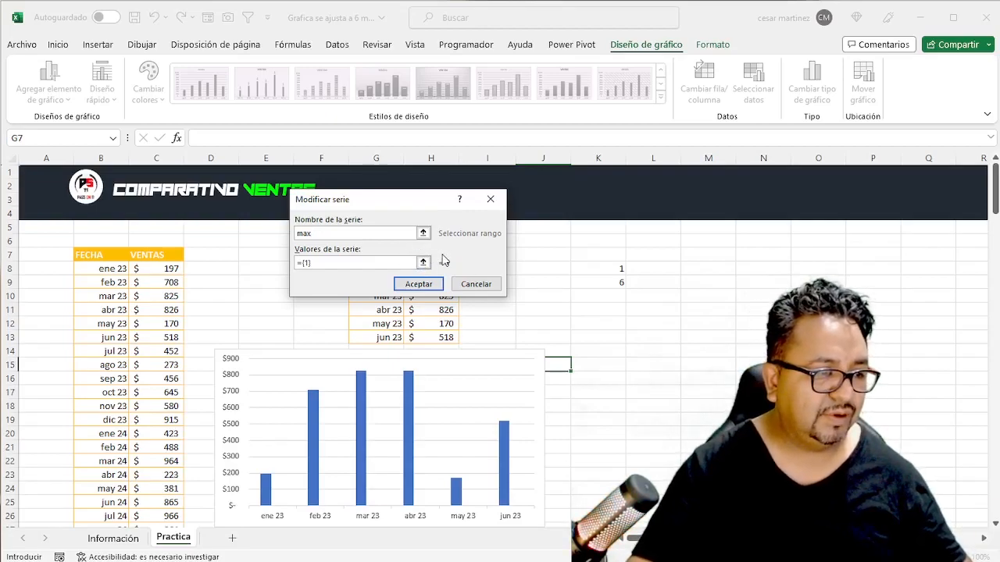
{"action": "left_click", "coordinate": [422, 263]}
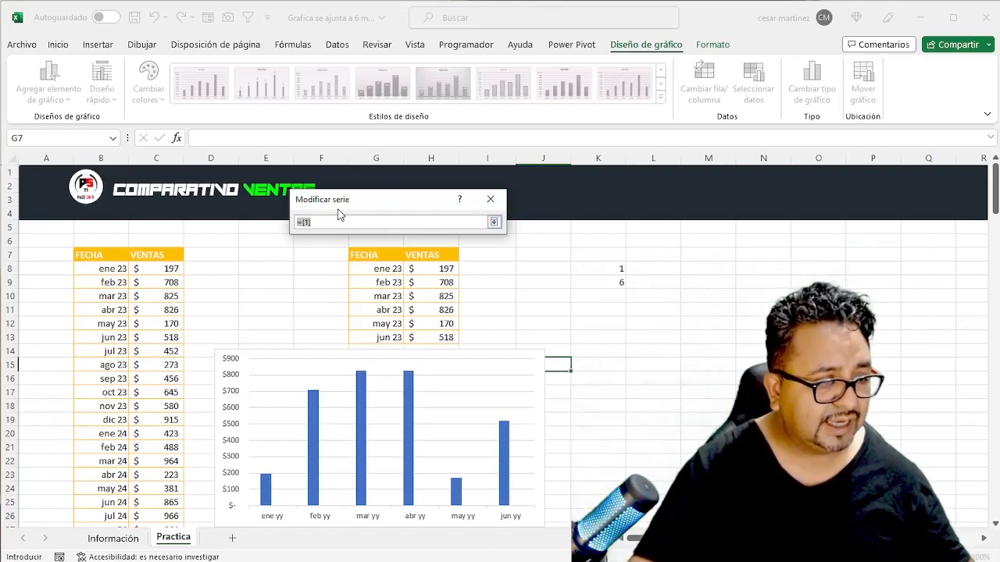
{"action": "left_click", "coordinate": [327, 267]}
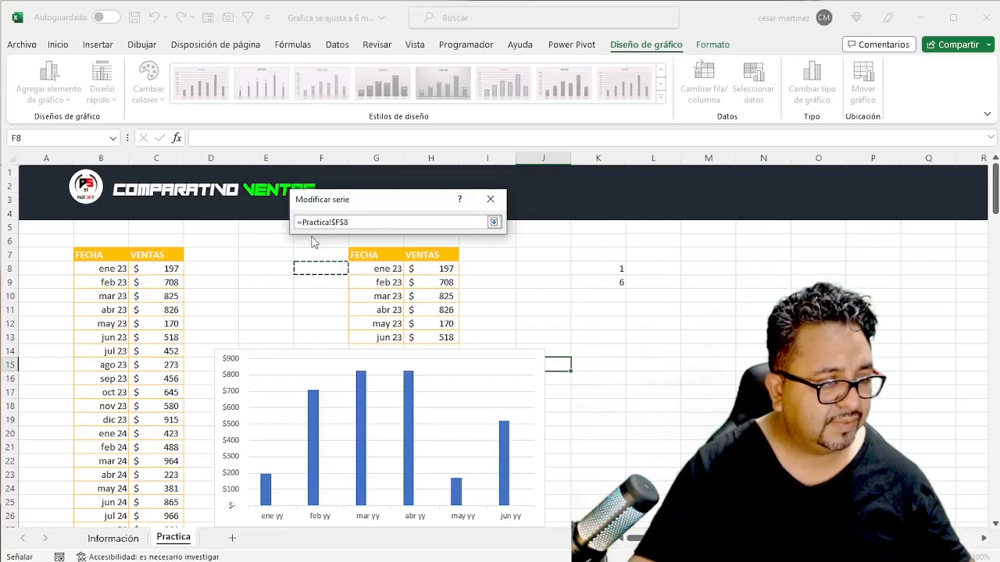
{"action": "left_click", "coordinate": [492, 222]}
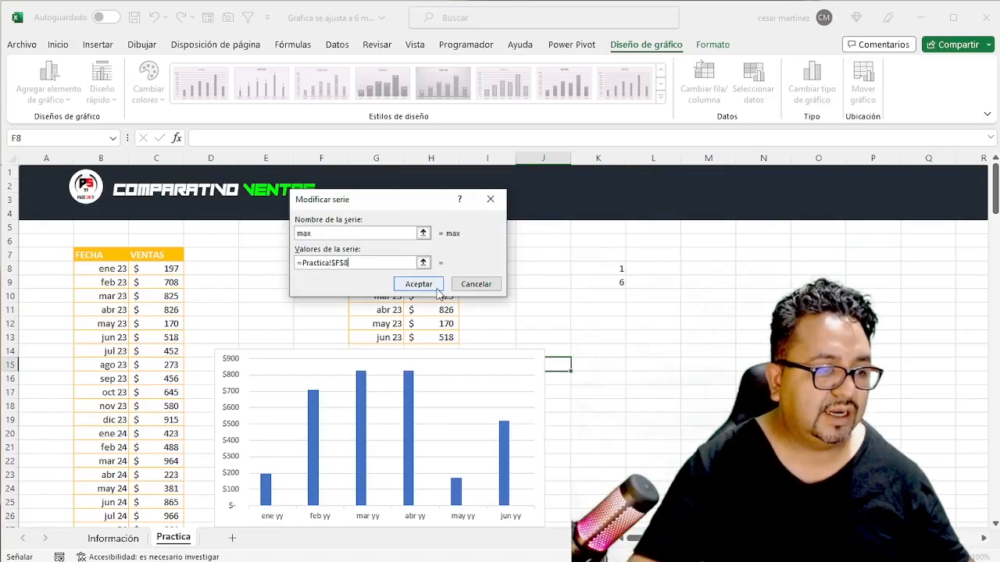
{"action": "left_click", "coordinate": [434, 283]}
{"action": "left_click", "coordinate": [611, 324]}
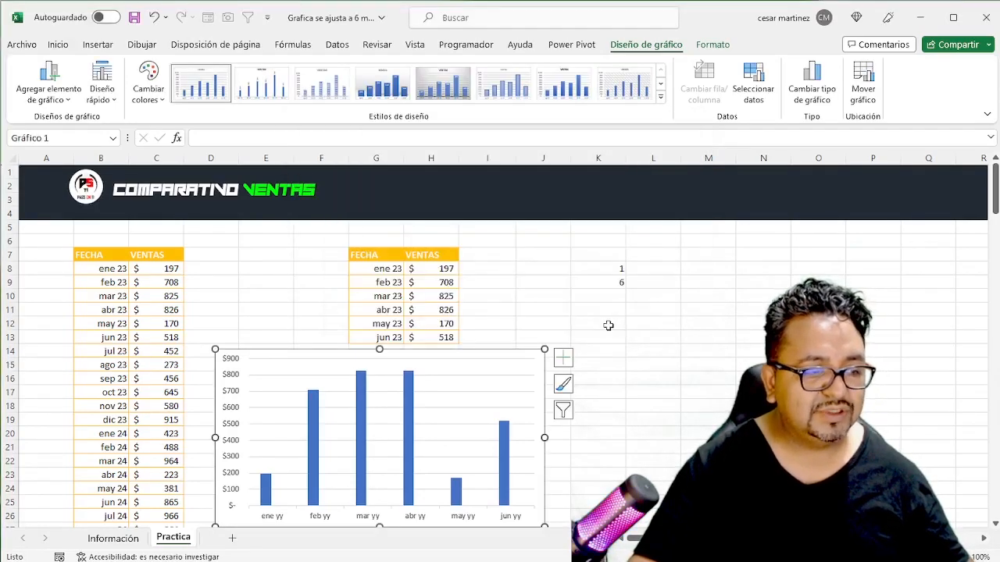
- Enter =MAX(C8:C183) in cell F8 to feed the chart's max series with the highest sale of the full VENTAS column
{"action": "left_click", "coordinate": [336, 273]}
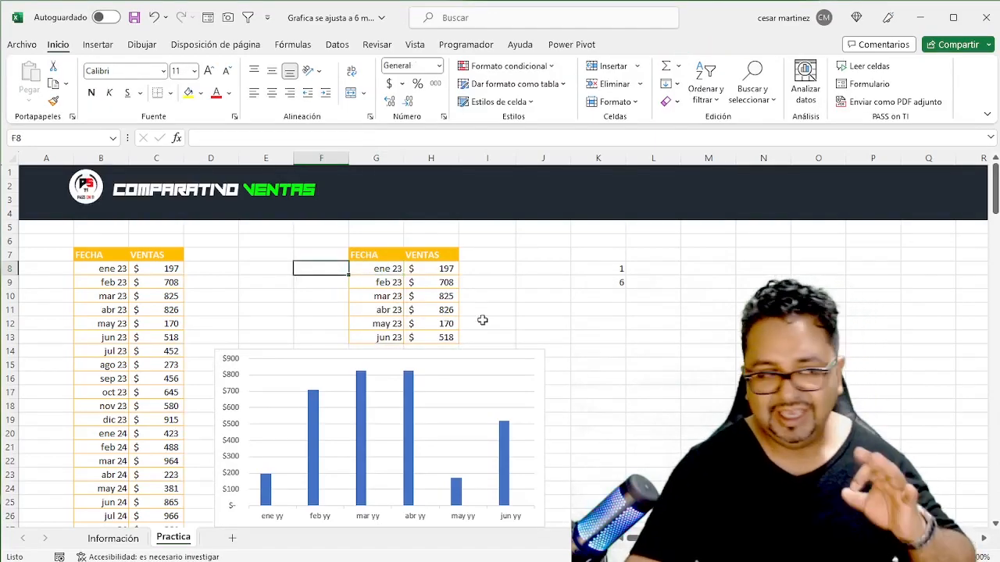
{"action": "type", "text": "="}
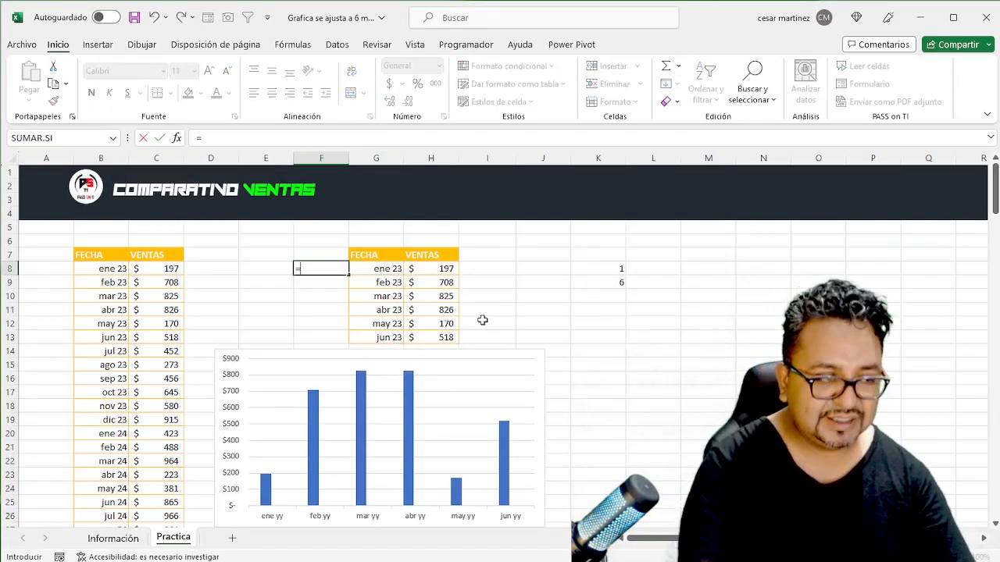
{"action": "type", "text": "max"}
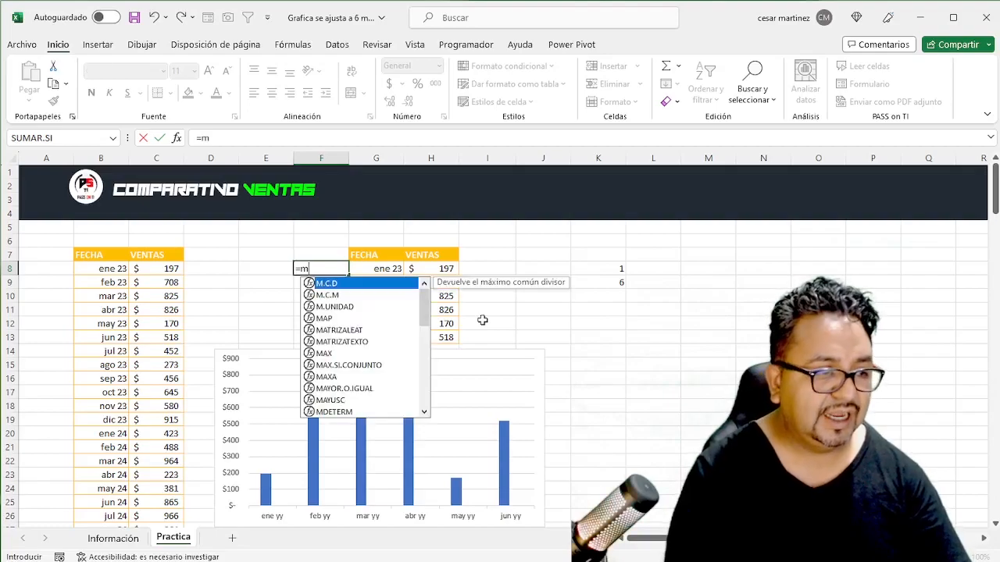
{"action": "key", "text": "Tab"}
{"action": "key", "text": "Left"}
{"action": "key", "text": "Left"}
{"action": "key", "text": "Left"}
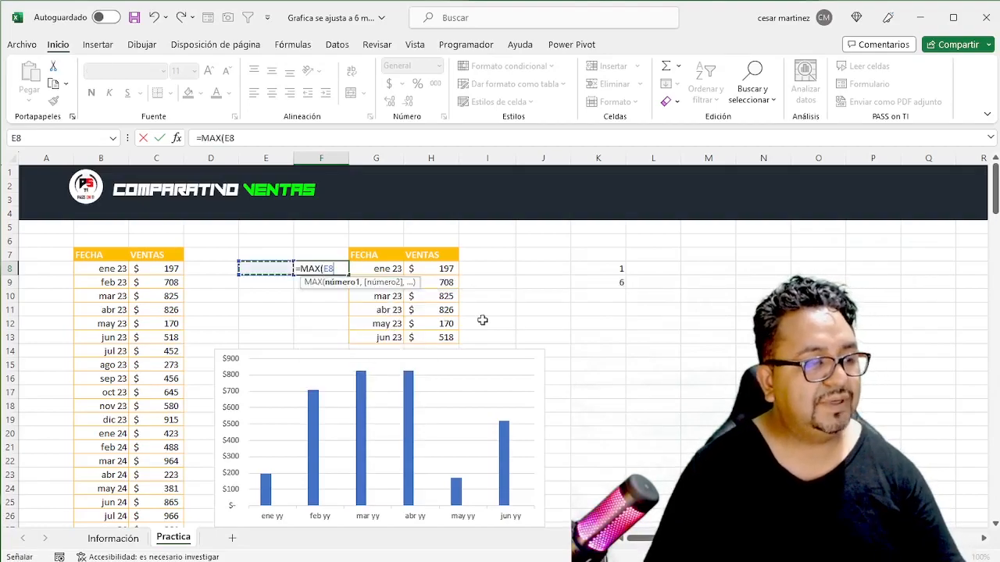
{"action": "key", "text": "shift+Down"}
{"action": "key", "text": "shift+Down"}
{"action": "key", "text": "shift+Down"}
{"action": "key", "text": "shift+Down"}
{"action": "key", "text": "shift+Down"}
{"action": "key", "text": "shift+Down"}
{"action": "key", "text": "shift+Down"}
{"action": "key", "text": "shift+Down"}
{"action": "key", "text": "shift+Down"}
{"action": "key", "text": "shift+Down"}
{"action": "key", "text": "shift+Down"}
{"action": "key", "text": "shift+Down"}
{"action": "key", "text": "shift+Down"}
{"action": "key", "text": "shift+Down"}
{"action": "key", "text": "shift+Down"}
{"action": "key", "text": "shift+Down"}
{"action": "key", "text": "shift+Down"}
{"action": "key", "text": "shift+Down"}
{"action": "key", "text": "shift+Down"}
{"action": "key", "text": "shift+Down"}
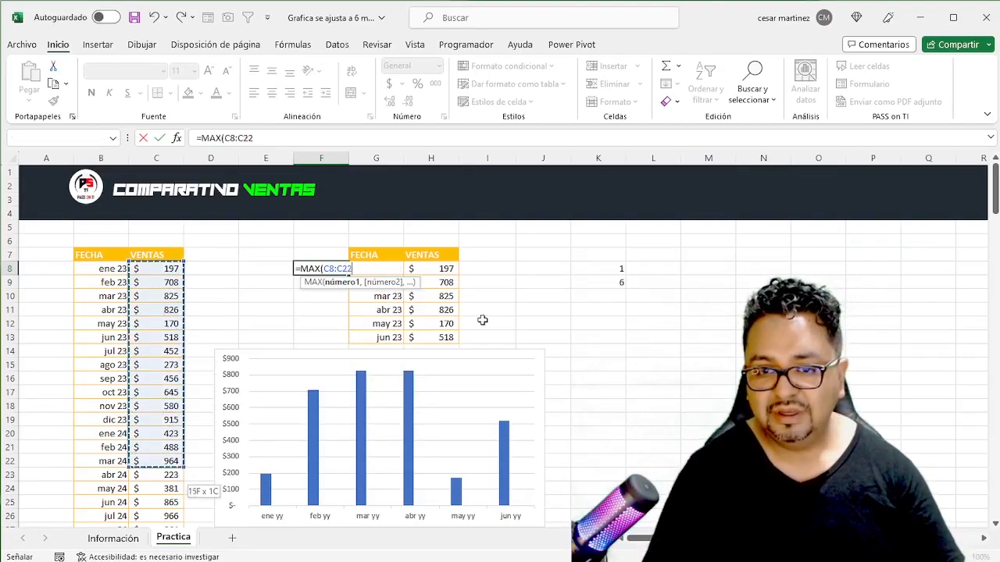
{"action": "key", "text": "shift+Down"}
{"action": "key", "text": "shift+Down"}
{"action": "key", "text": "shift+Down"}
{"action": "key", "text": "shift+Down"}
{"action": "key", "text": "shift+Down"}
{"action": "key", "text": "shift+Down"}
{"action": "key", "text": "shift+Down"}
{"action": "key", "text": "shift+Down"}
{"action": "key", "text": "shift+Down"}
{"action": "key", "text": "shift+Down"}
{"action": "key", "text": "shift+Down"}
{"action": "key", "text": "shift+Down"}
{"action": "key", "text": "shift+Down"}
{"action": "key", "text": "shift+Down"}
{"action": "key", "text": "shift+Down"}
{"action": "key", "text": "shift+Down"}
{"action": "key", "text": "shift+Down"}
{"action": "key", "text": "shift+Down"}
{"action": "key", "text": "shift+Down"}
{"action": "key", "text": "shift+Down"}
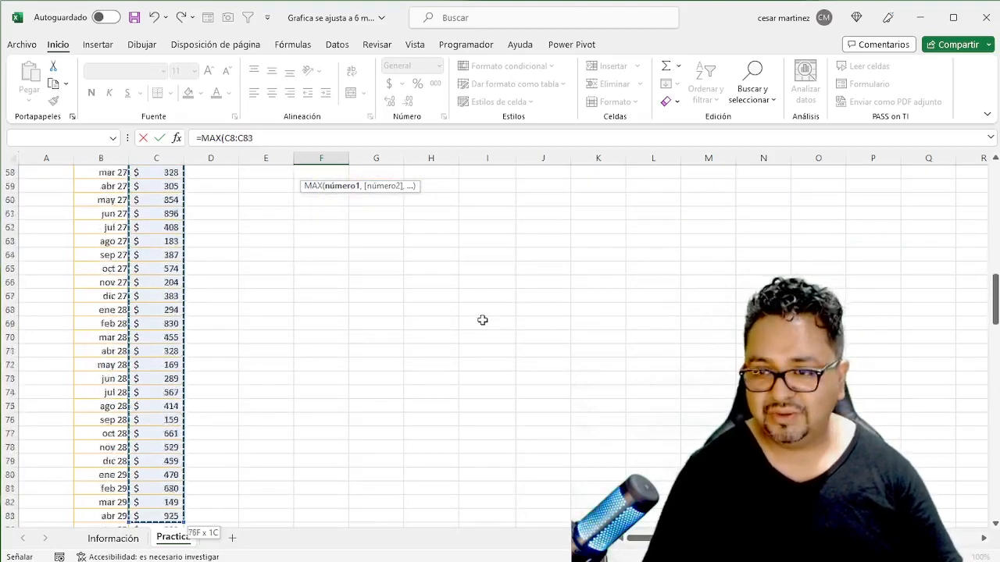
{"action": "key", "text": "shift+Down"}
{"action": "key", "text": "shift+Down"}
{"action": "key", "text": "shift+Down"}
{"action": "key", "text": "shift+Down"}
{"action": "key", "text": "shift+Down"}
{"action": "key", "text": "shift+Down"}
{"action": "key", "text": "shift+Down"}
{"action": "key", "text": "shift+Down"}
{"action": "key", "text": "shift+Down"}
{"action": "key", "text": "shift+Down"}
{"action": "key", "text": "shift+Down"}
{"action": "key", "text": "shift+Down"}
{"action": "key", "text": "shift+Down"}
{"action": "key", "text": "shift+Down"}
{"action": "key", "text": "shift+Down"}
{"action": "key", "text": "shift+Down"}
{"action": "key", "text": "shift+Down"}
{"action": "key", "text": "shift+Down"}
{"action": "key", "text": "shift+Down"}
{"action": "key", "text": "shift+Down"}
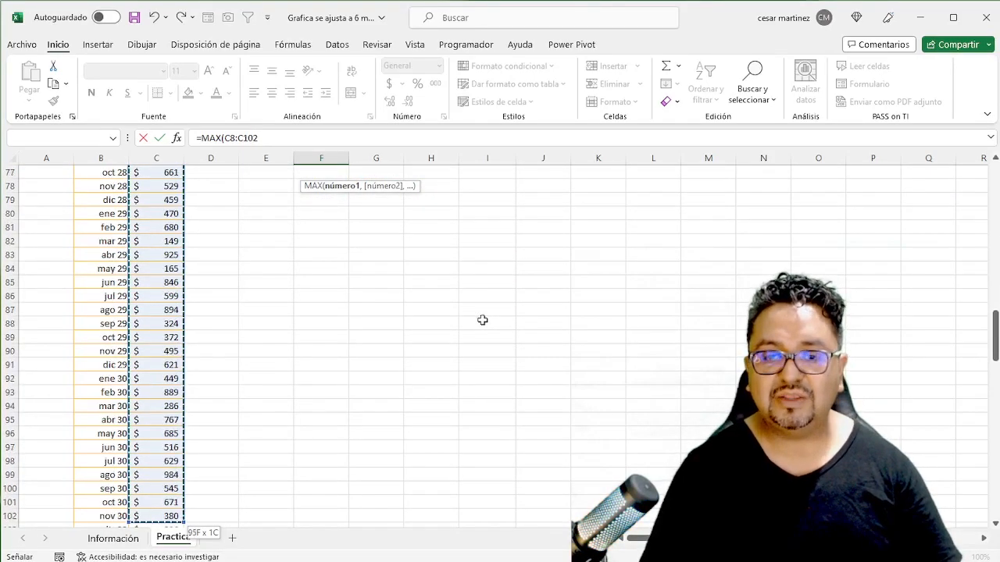
{"action": "key", "text": "shift+Down"}
{"action": "key", "text": "shift+Down"}
{"action": "key", "text": "shift+Down"}
{"action": "key", "text": "shift+Down"}
{"action": "key", "text": "shift+Down"}
{"action": "key", "text": "shift+Down"}
{"action": "key", "text": "shift+Down"}
{"action": "key", "text": "shift+Down"}
{"action": "key", "text": "shift+Down"}
{"action": "key", "text": "shift+Down"}
{"action": "key", "text": "shift+Down"}
{"action": "key", "text": "shift+Down"}
{"action": "key", "text": "shift+Down"}
{"action": "key", "text": "shift+Down"}
{"action": "key", "text": "shift+Down"}
{"action": "key", "text": "shift+Down"}
{"action": "key", "text": "shift+Down"}
{"action": "key", "text": "shift+Down"}
{"action": "key", "text": "shift+Down"}
{"action": "key", "text": "shift+Down"}
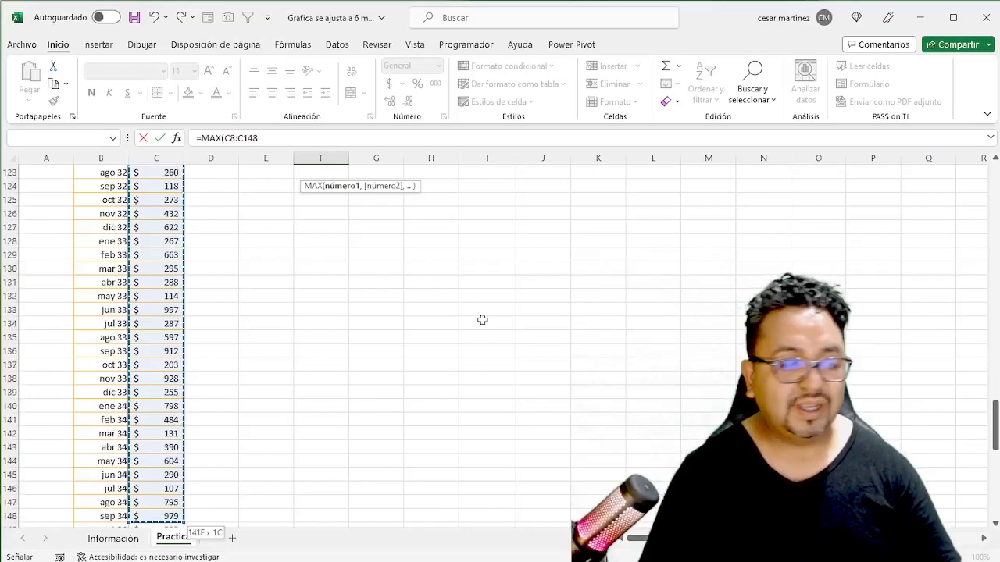
{"action": "key", "text": "shift+Down"}
{"action": "key", "text": "shift+Down"}
{"action": "key", "text": "shift+Down"}
{"action": "key", "text": "shift+Down"}
{"action": "key", "text": "shift+Down"}
{"action": "key", "text": "shift+Down"}
{"action": "key", "text": "shift+Down"}
{"action": "key", "text": "shift+Down"}
{"action": "key", "text": "shift+Down"}
{"action": "key", "text": "shift+Down"}
{"action": "key", "text": "shift+Down"}
{"action": "key", "text": "shift+Down"}
{"action": "key", "text": "shift+Down"}
{"action": "key", "text": "shift+Down"}
{"action": "key", "text": "shift+Down"}
{"action": "key", "text": "shift+Down"}
{"action": "key", "text": "shift+Down"}
{"action": "key", "text": "shift+Down"}
{"action": "key", "text": "shift+Down"}
{"action": "key", "text": "shift+Down"}
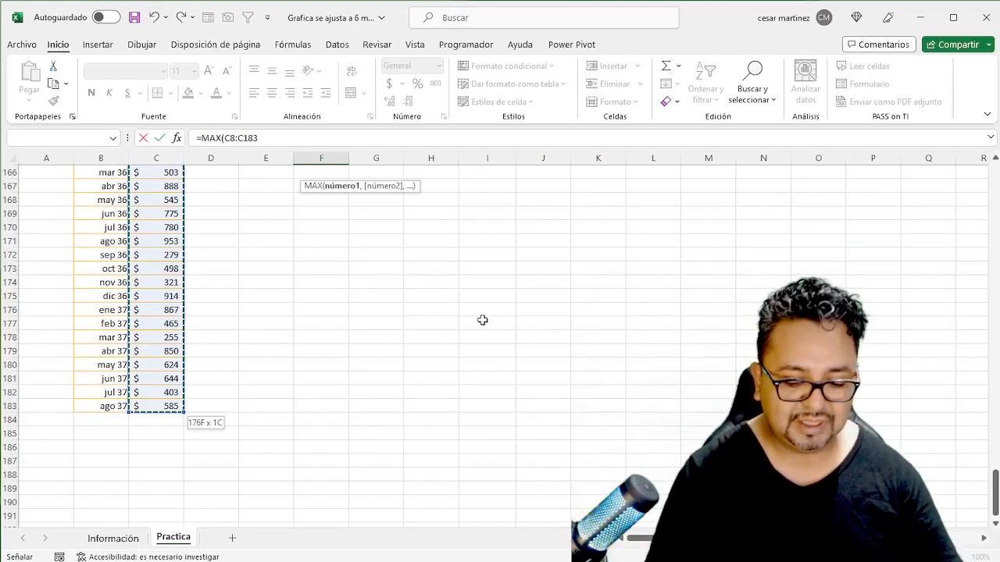
{"action": "key", "text": "ctrl+Return"}
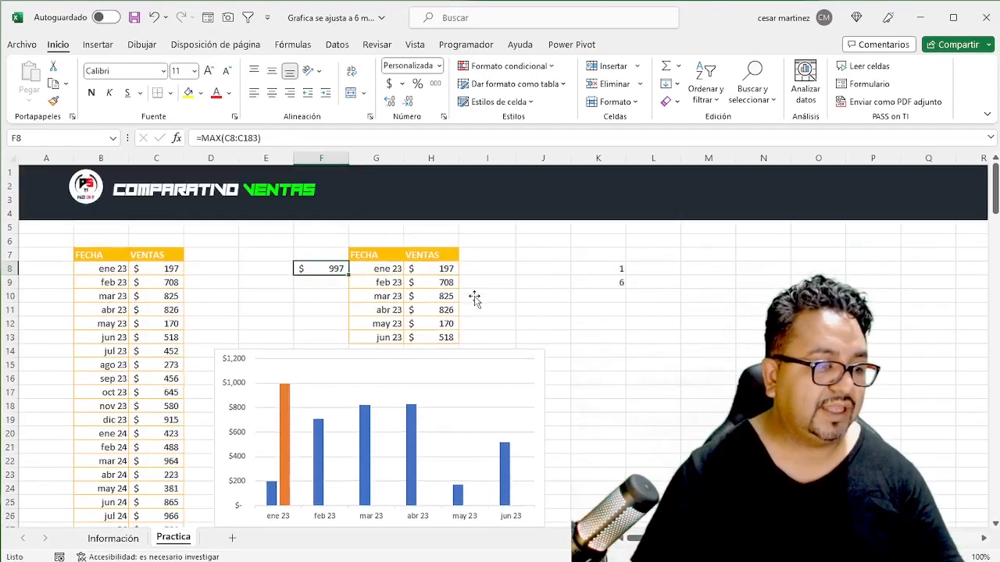
- Test the chart's month window by setting the inicio cell K8 to 20 and 30, leaving it at 50
{"action": "mouse_move", "coordinate": [287, 388]}
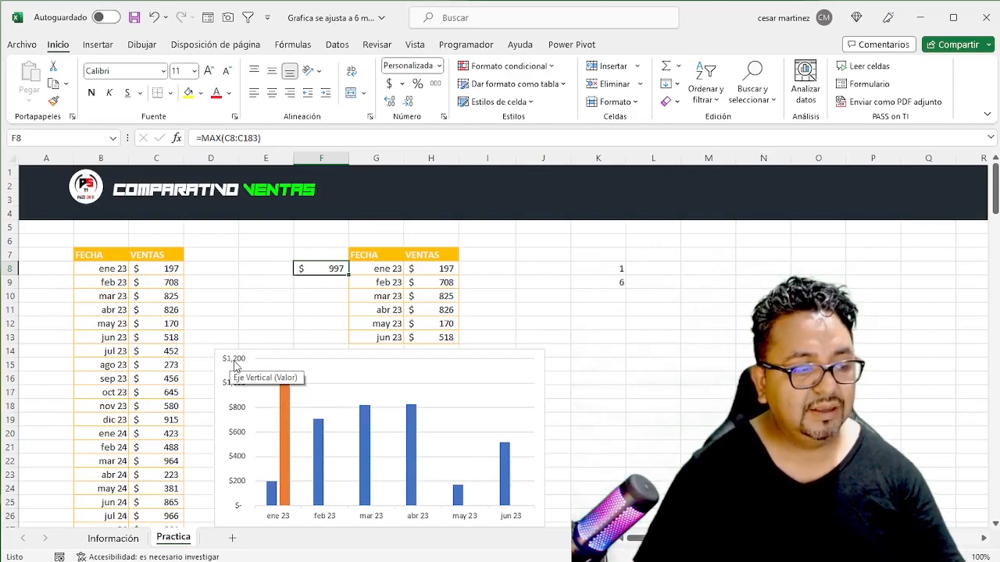
{"action": "left_click", "coordinate": [601, 270]}
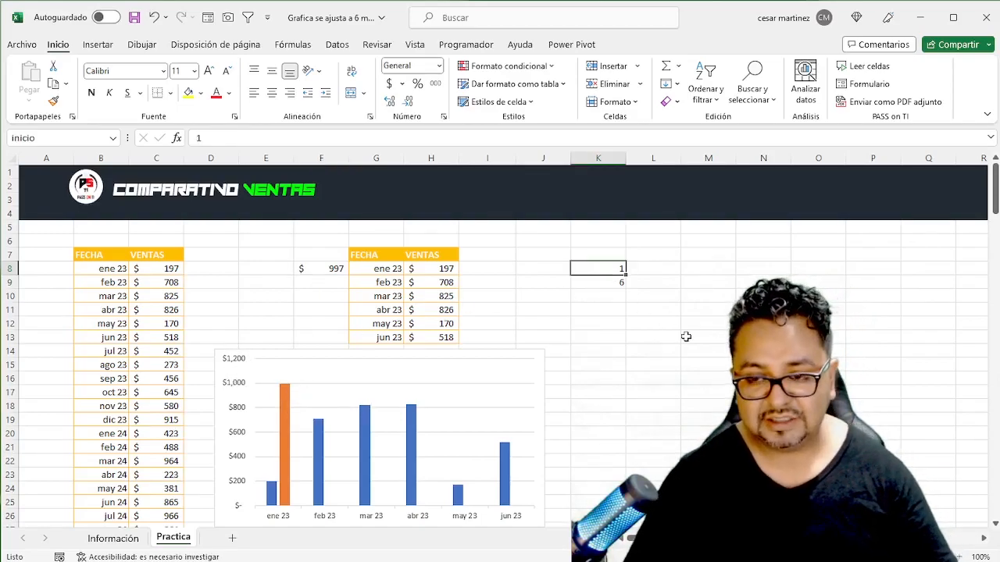
{"action": "type", "text": "20"}
{"action": "key", "text": "ctrl+Return"}
{"action": "type", "text": "30"}
{"action": "key", "text": "Return"}
{"action": "key", "text": "Up"}
{"action": "type", "text": "50"}
{"action": "key", "text": "Return"}
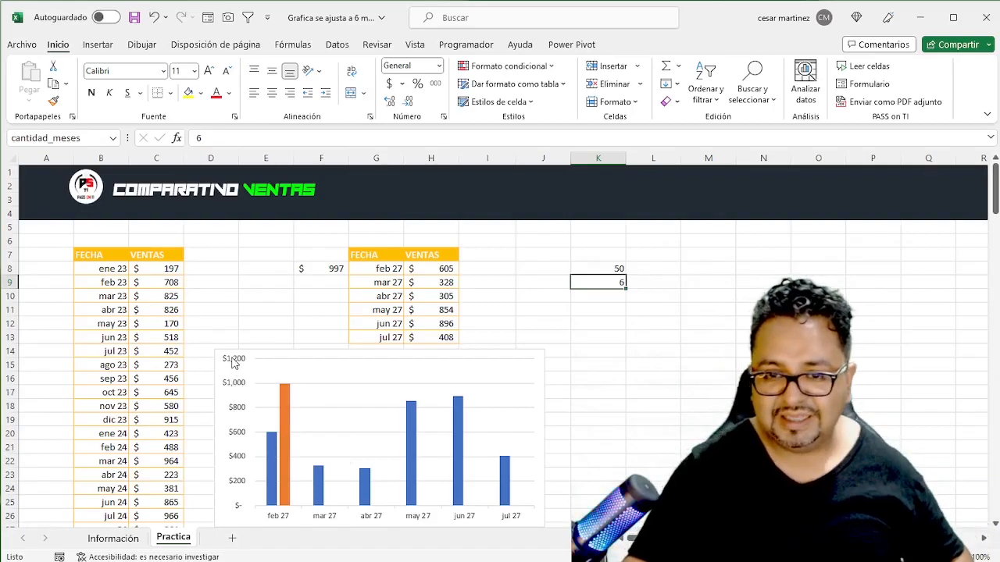
- Delete the vertical value axis from the sales chart
{"action": "left_click", "coordinate": [228, 390]}
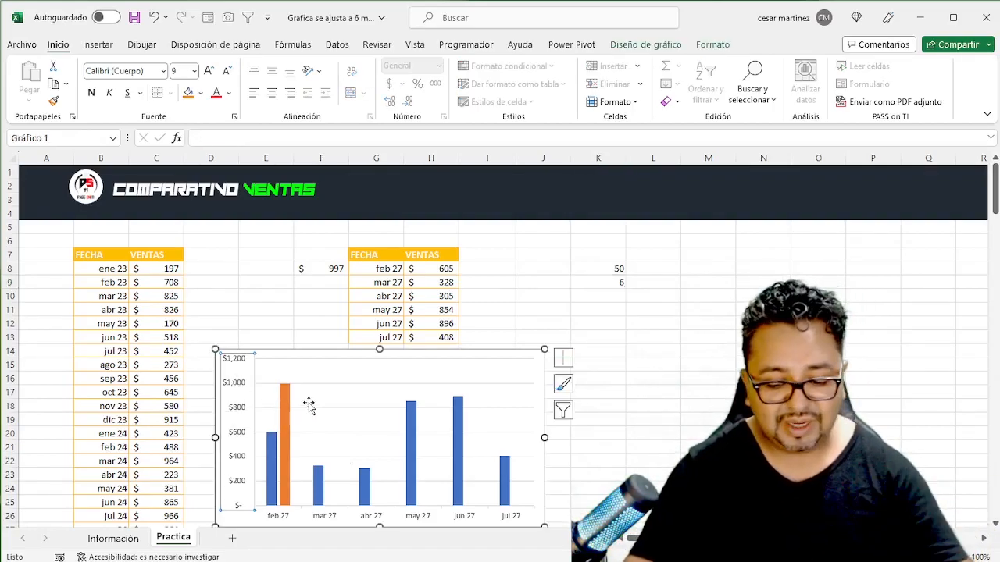
{"action": "key", "text": "Delete"}
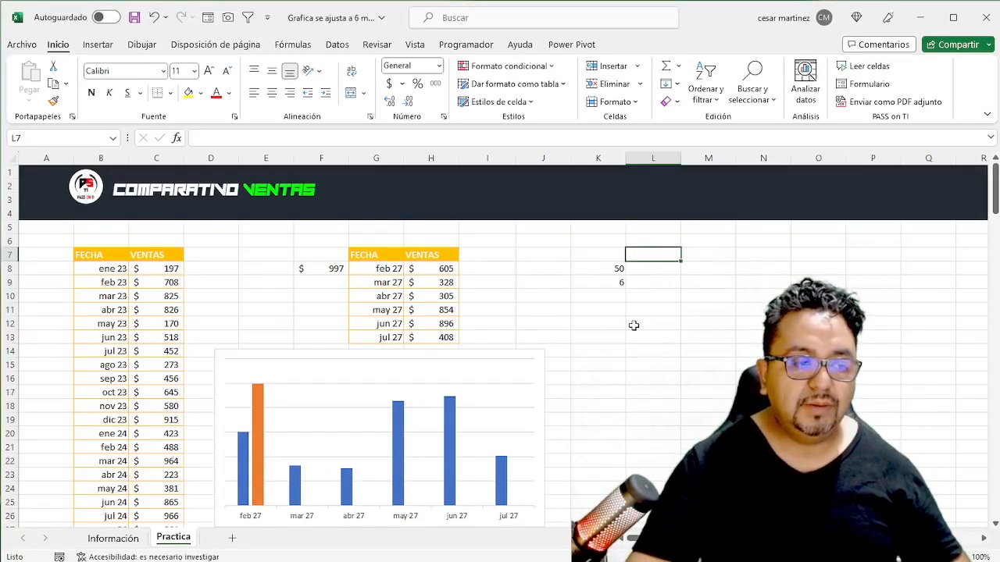
- Add the column headings Min in I7 and Max in J7 beside the dynamic sales table
{"action": "left_click", "coordinate": [508, 279]}
{"action": "left_click", "coordinate": [475, 262]}
{"action": "left_click", "coordinate": [477, 279]}
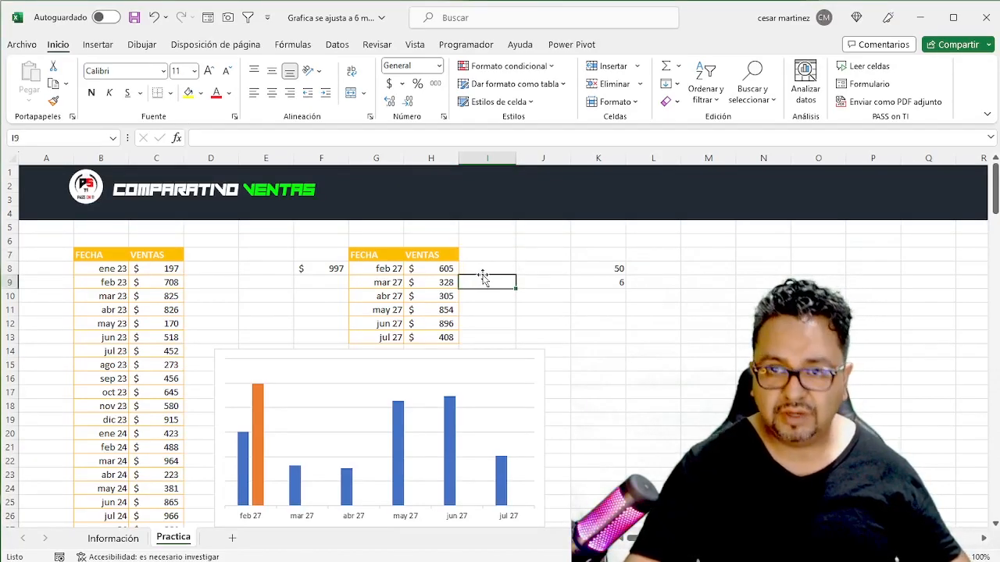
{"action": "left_click", "coordinate": [475, 244]}
{"action": "left_click", "coordinate": [493, 254]}
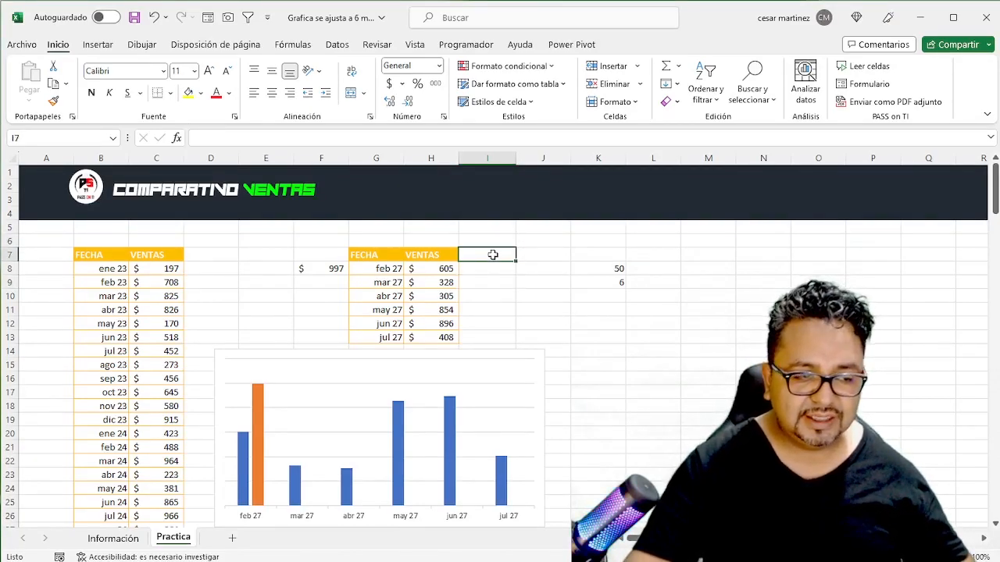
{"action": "type", "text": "Min"}
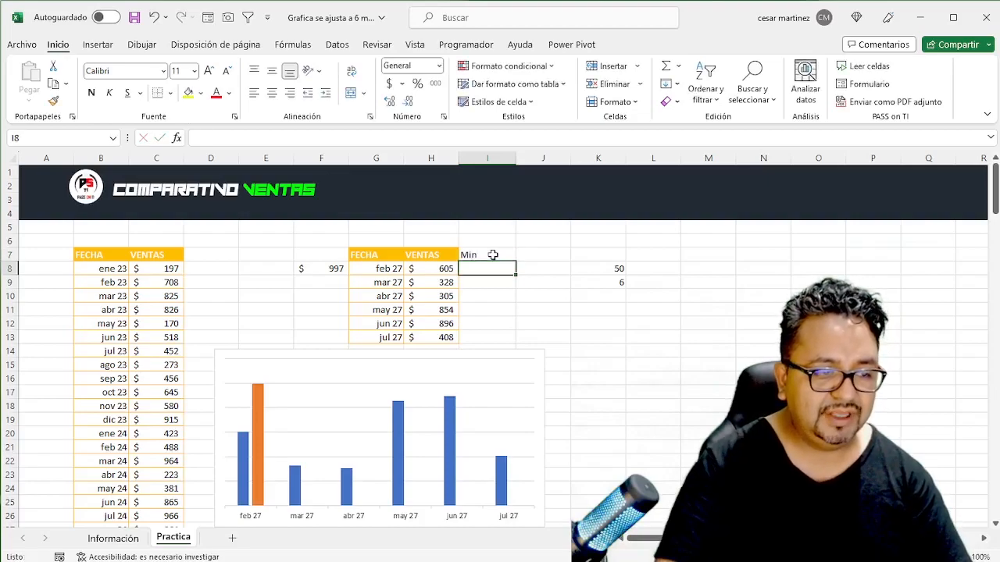
{"action": "key", "text": "Tab"}
{"action": "type", "text": "Max"}
{"action": "key", "text": "Return"}
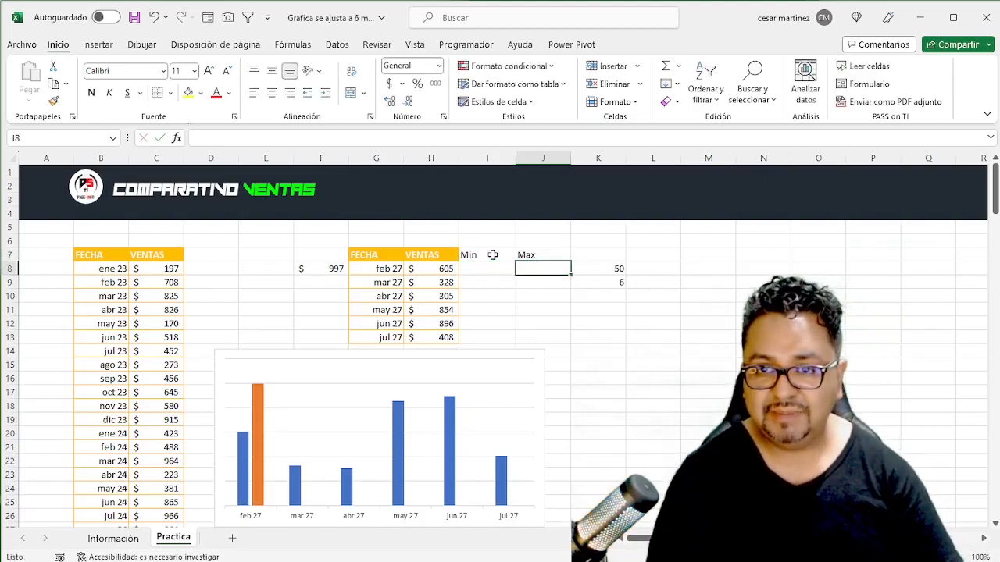
- Enter =SI(H8=MIN($H$8#),H8,0) in cell I8 to return the sale only when it is the period's minimum
{"action": "type", "text": "="}
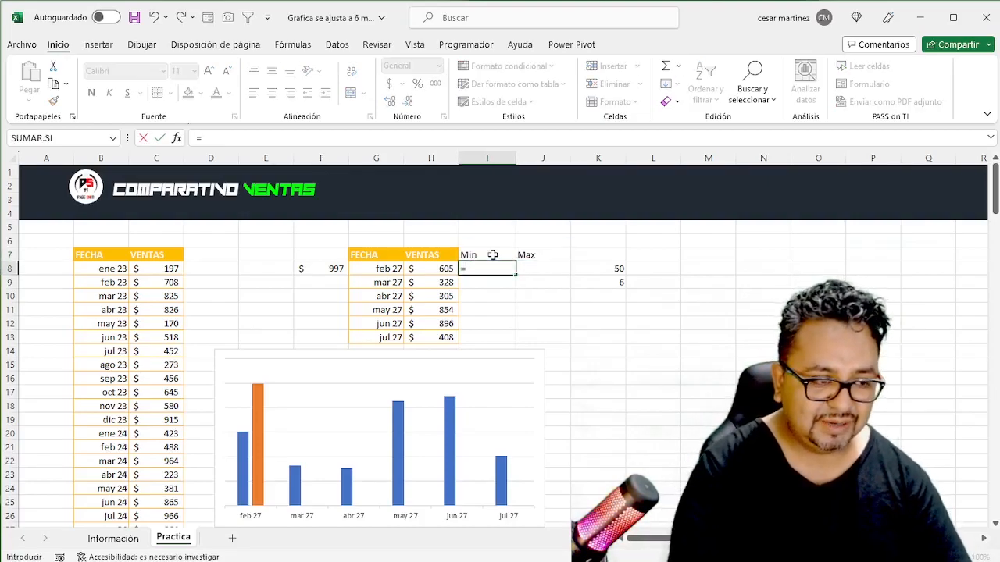
{"action": "type", "text": "si"}
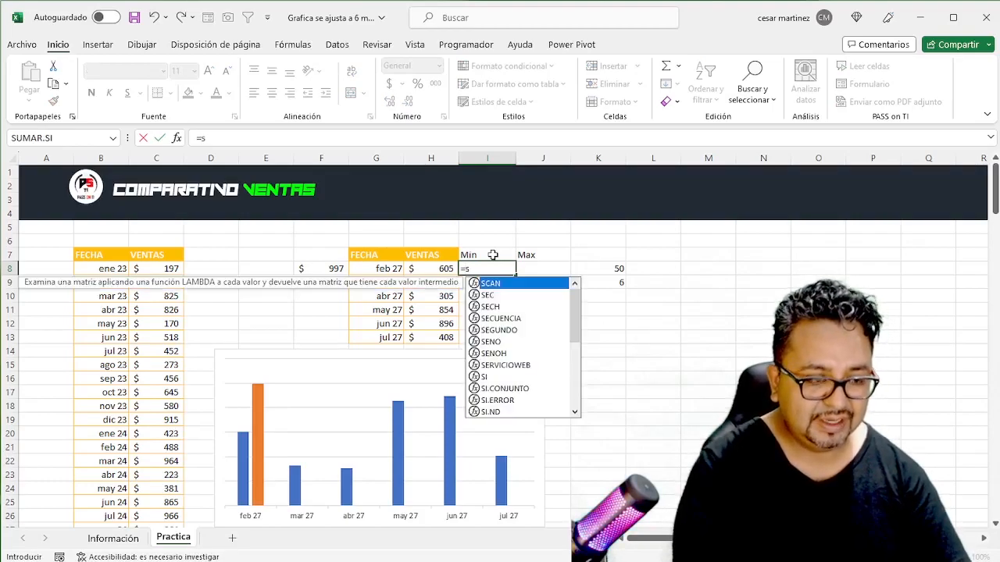
{"action": "key", "text": "Tab"}
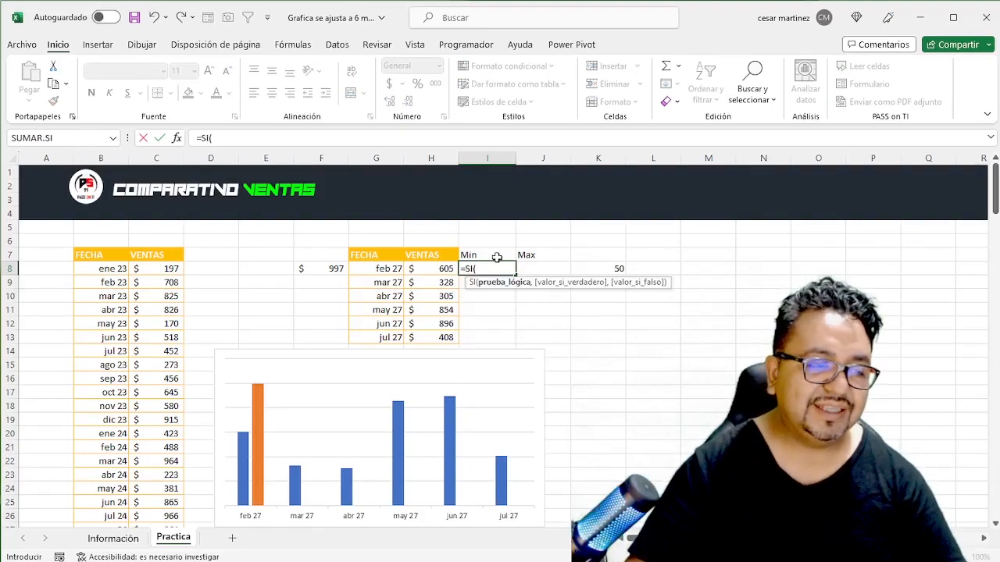
{"action": "left_click", "coordinate": [431, 270]}
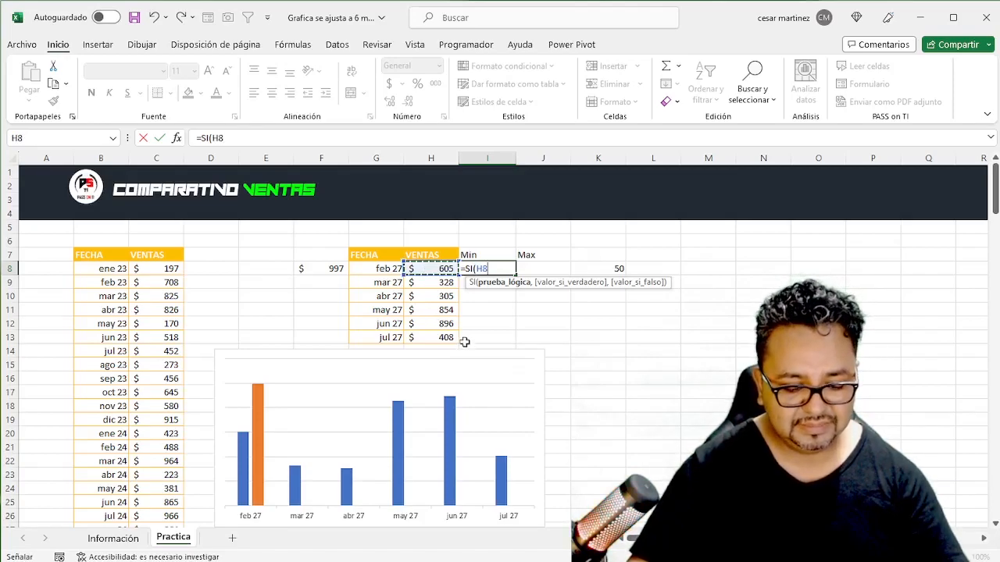
{"action": "type", "text": "="}
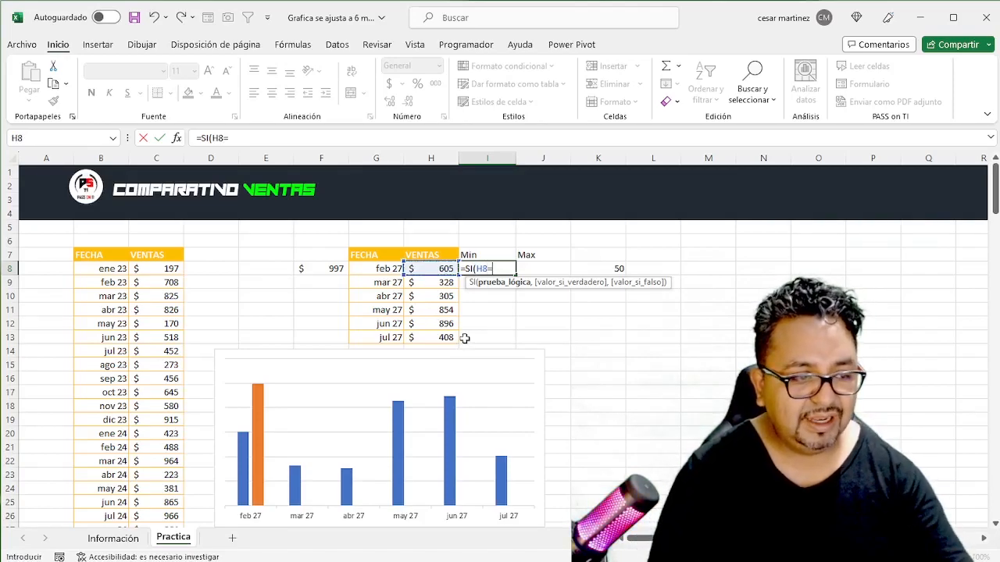
{"action": "type", "text": "min"}
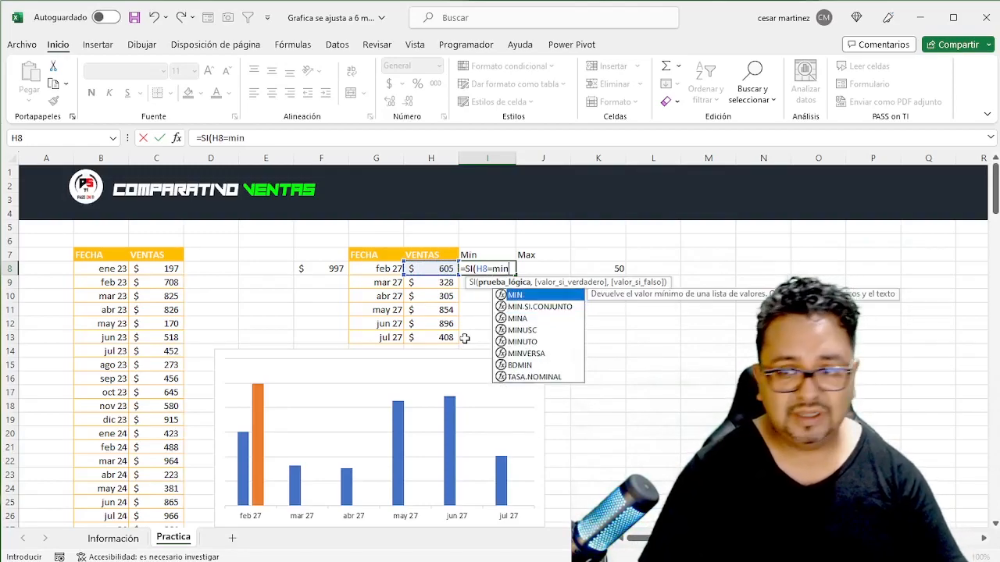
{"action": "key", "text": "Tab"}
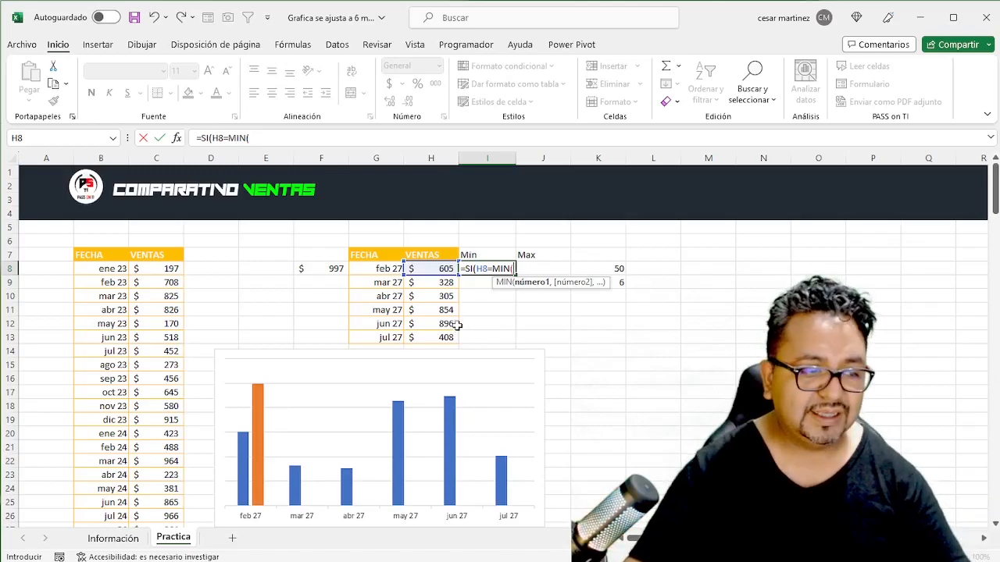
{"action": "left_click_drag", "start_coordinate": [443, 267], "coordinate": [438, 338]}
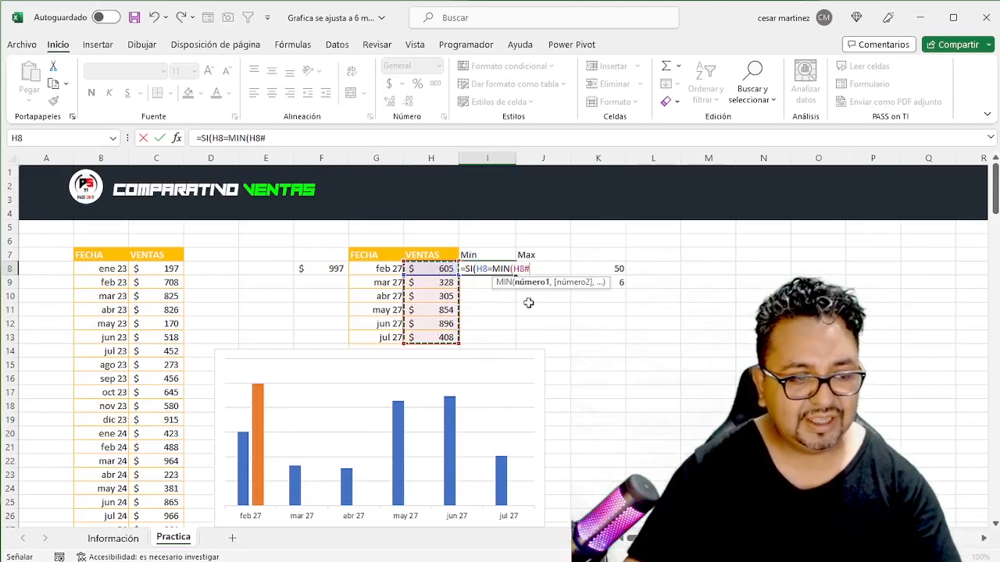
{"action": "key", "text": "F4"}
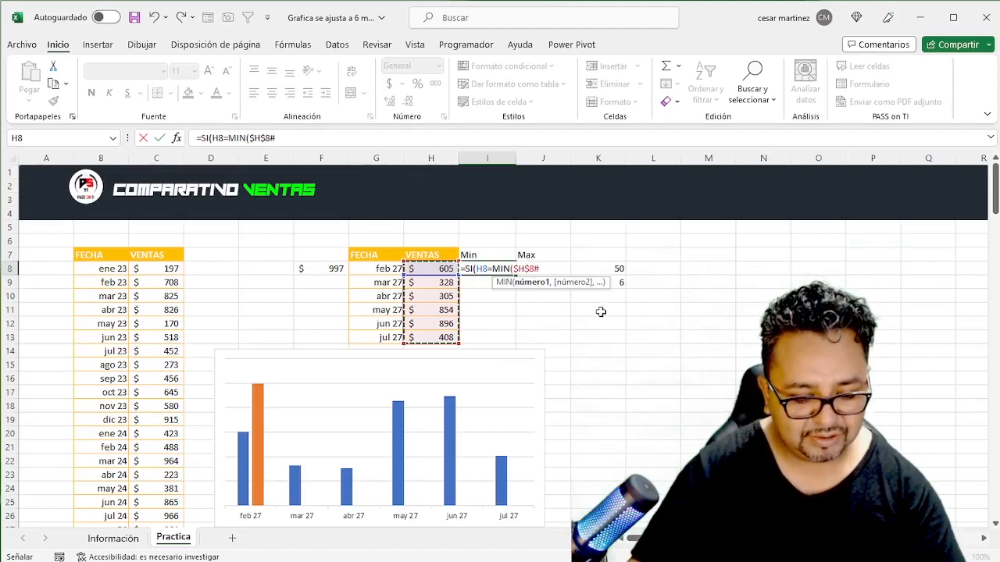
{"action": "type", "text": ")"}
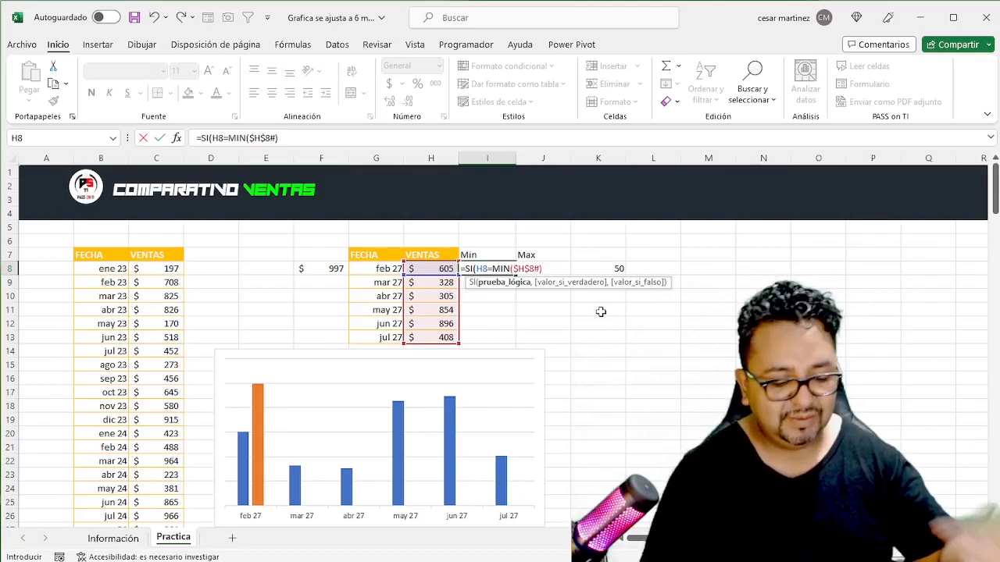
{"action": "type", "text": ","}
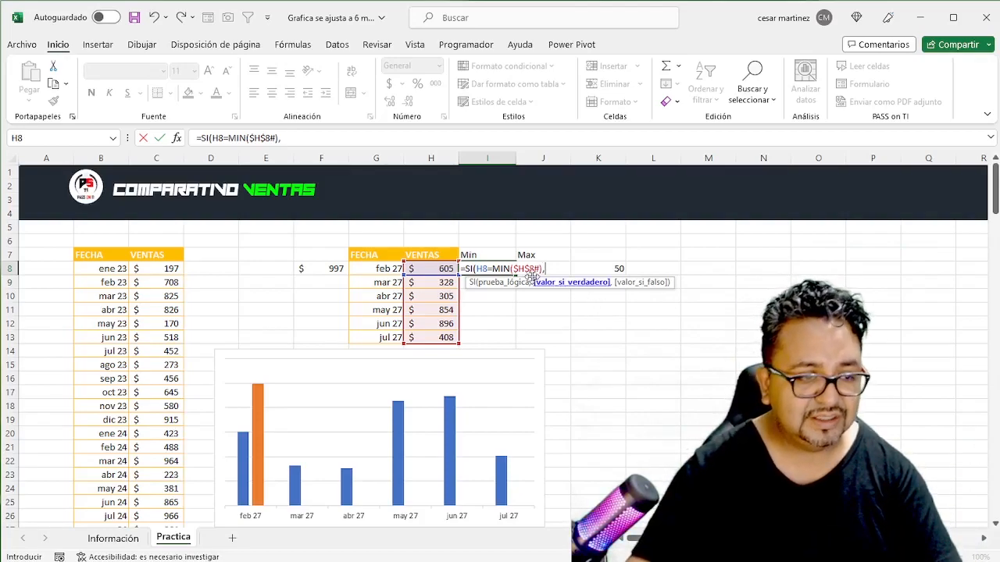
{"action": "left_click", "coordinate": [431, 268]}
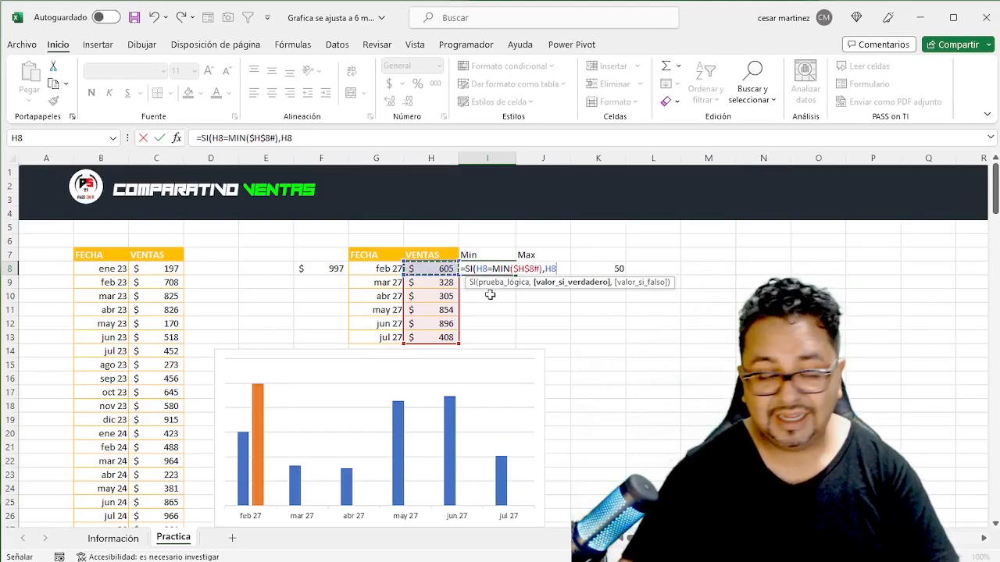
{"action": "type", "text": ","}
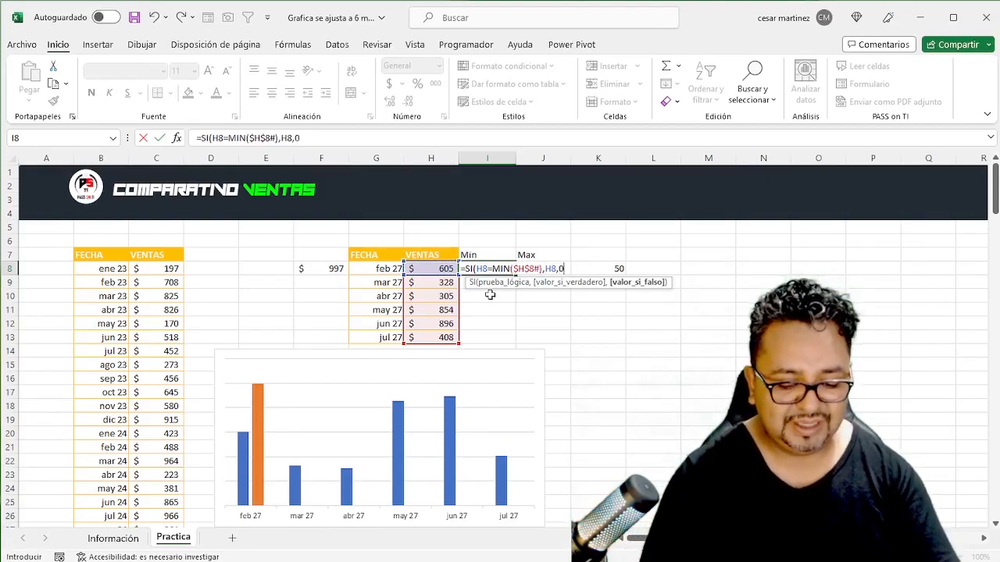
{"action": "type", "text": "0)"}
{"action": "key", "text": "Return"}
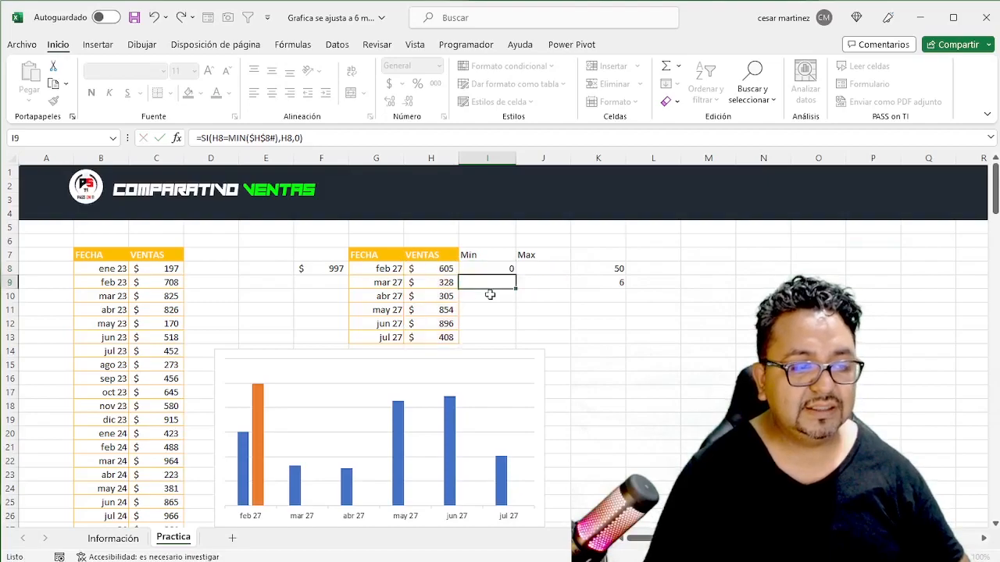
- Fill the Min formula from I8 down through I13 and inspect the copied formulas
{"action": "key", "text": "Up"}
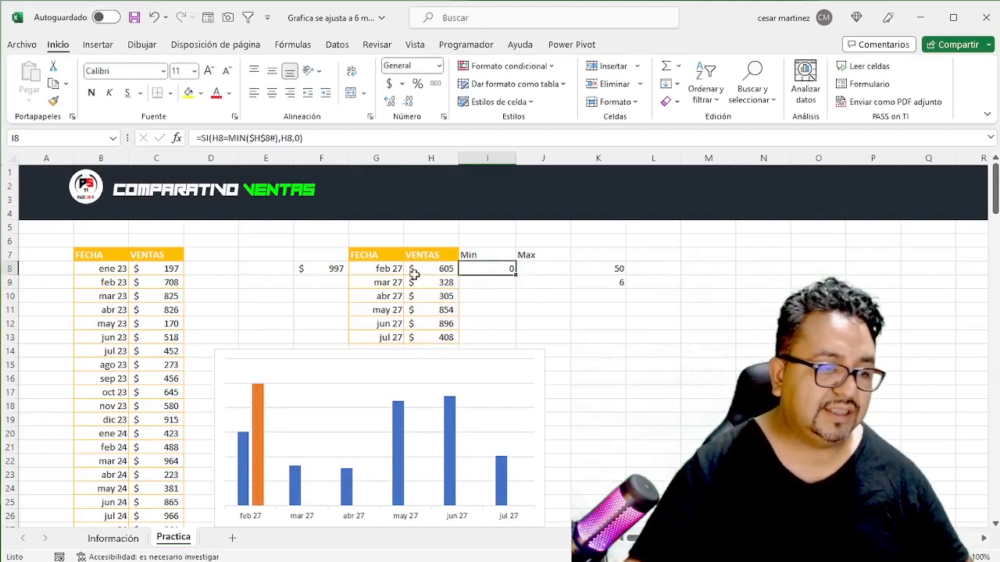
{"action": "left_click_drag", "start_coordinate": [516, 274], "coordinate": [517, 341]}
{"action": "left_click", "coordinate": [495, 279]}
{"action": "left_click", "coordinate": [509, 300]}
{"action": "left_click", "coordinate": [480, 308]}
{"action": "left_click", "coordinate": [479, 298]}
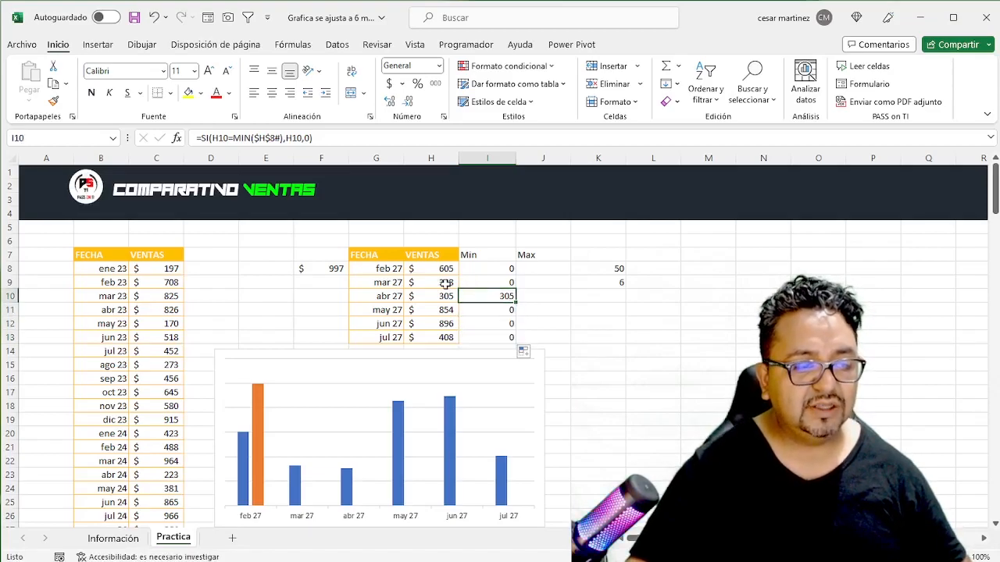
- Set the inicio value in K8 to 70 to test the Min column, and inspect the formula in I13
{"action": "left_click", "coordinate": [444, 285]}
{"action": "left_click", "coordinate": [505, 286]}
{"action": "left_click", "coordinate": [493, 302]}
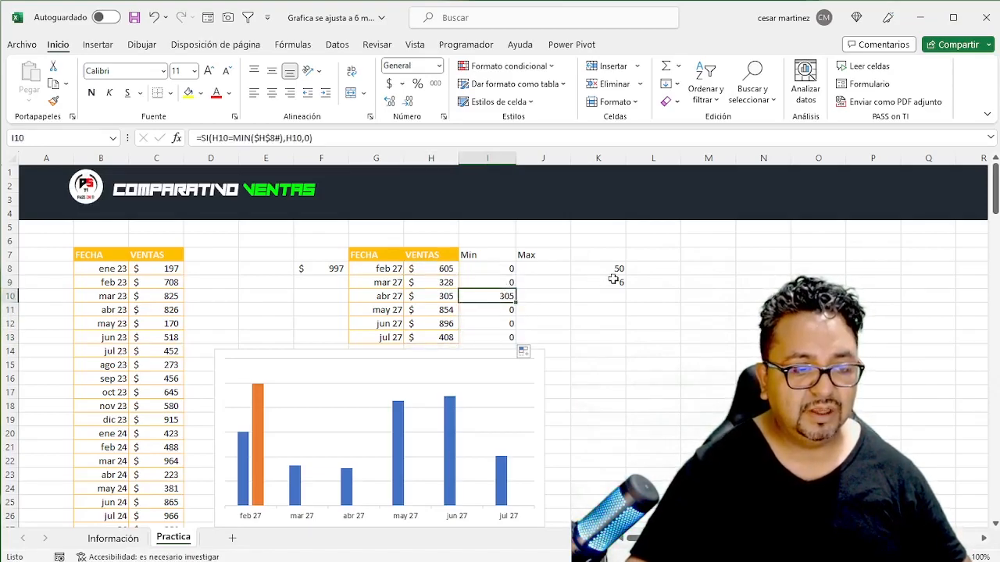
{"action": "left_click", "coordinate": [610, 272]}
{"action": "type", "text": "70"}
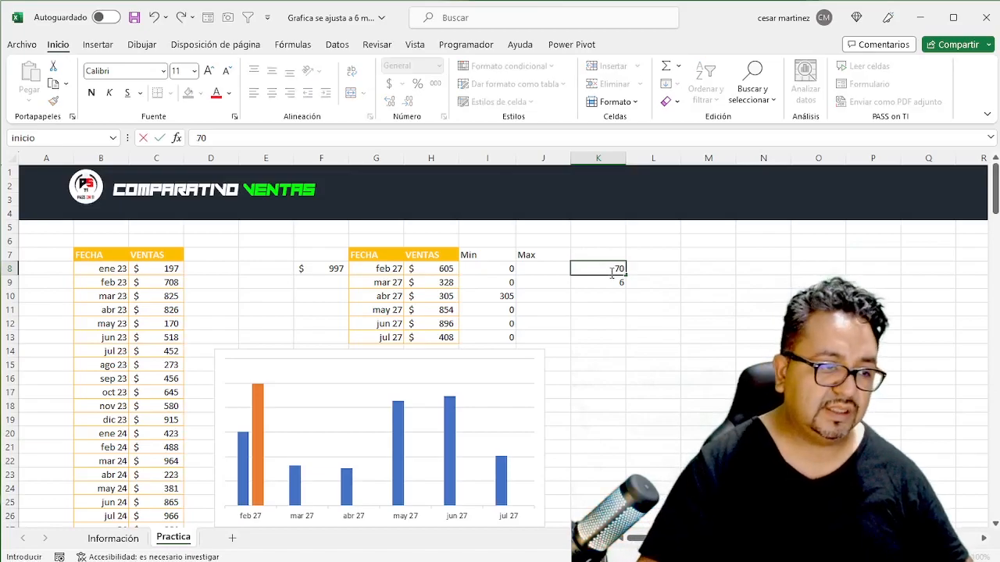
{"action": "key", "text": "Return"}
{"action": "left_click", "coordinate": [612, 272]}
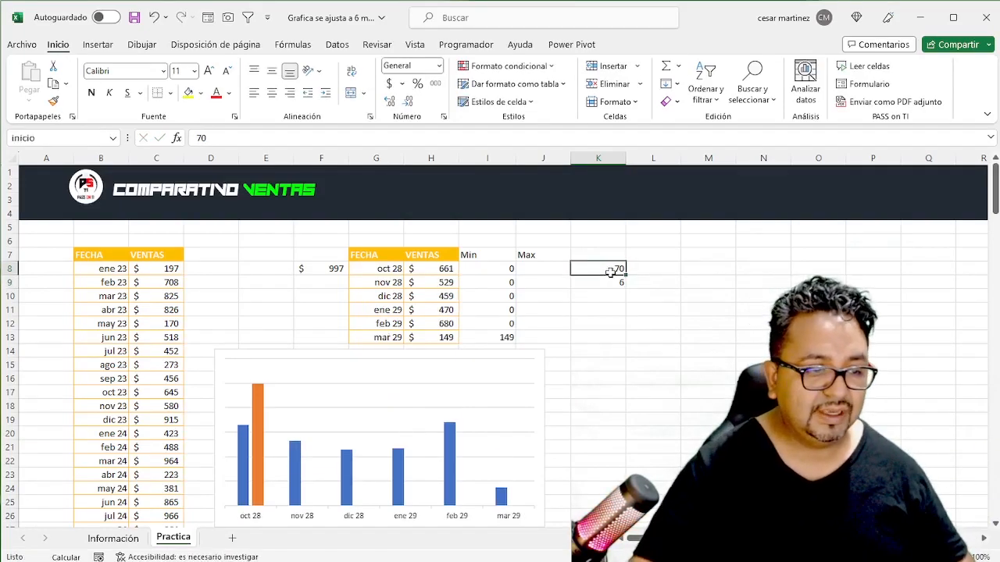
{"action": "left_click", "coordinate": [494, 335]}
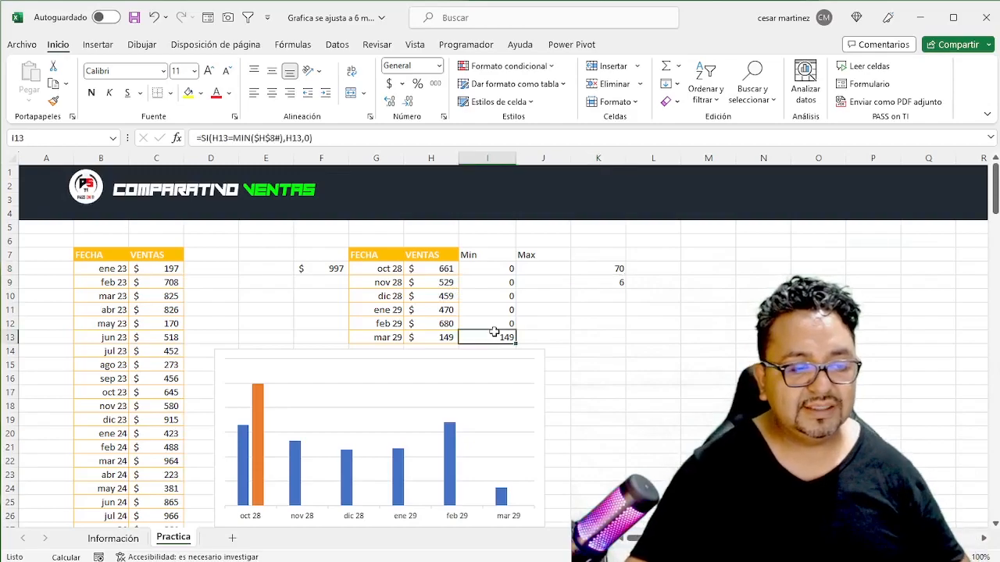
- Copy the formula text from I8 into J8 and adapt it to =SI(H8=MAX($H$8#),H8,0)
{"action": "left_click", "coordinate": [486, 268]}
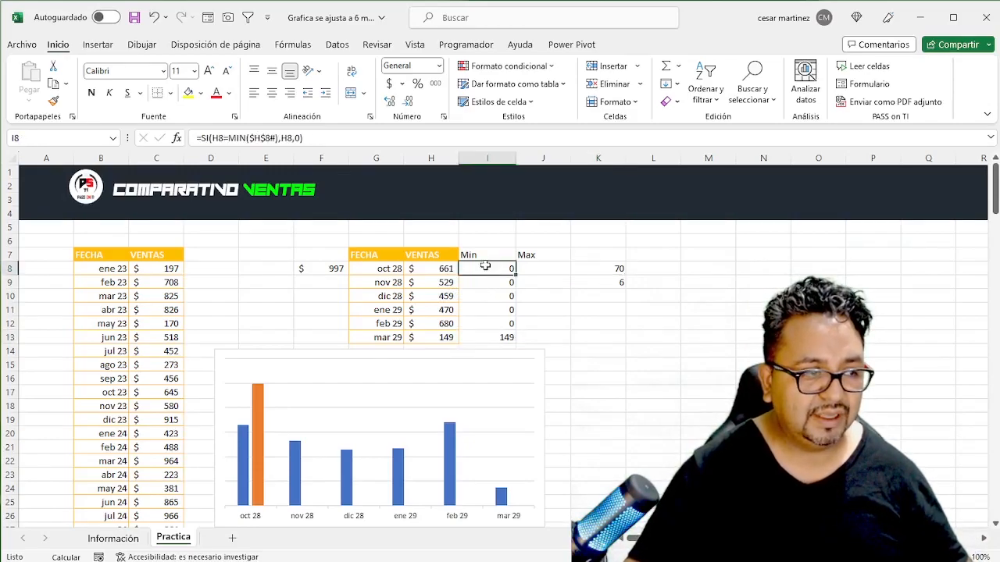
{"action": "left_click", "coordinate": [328, 138]}
{"action": "left_click_drag", "start_coordinate": [328, 138], "coordinate": [190, 138]}
{"action": "key", "text": "ctrl+c"}
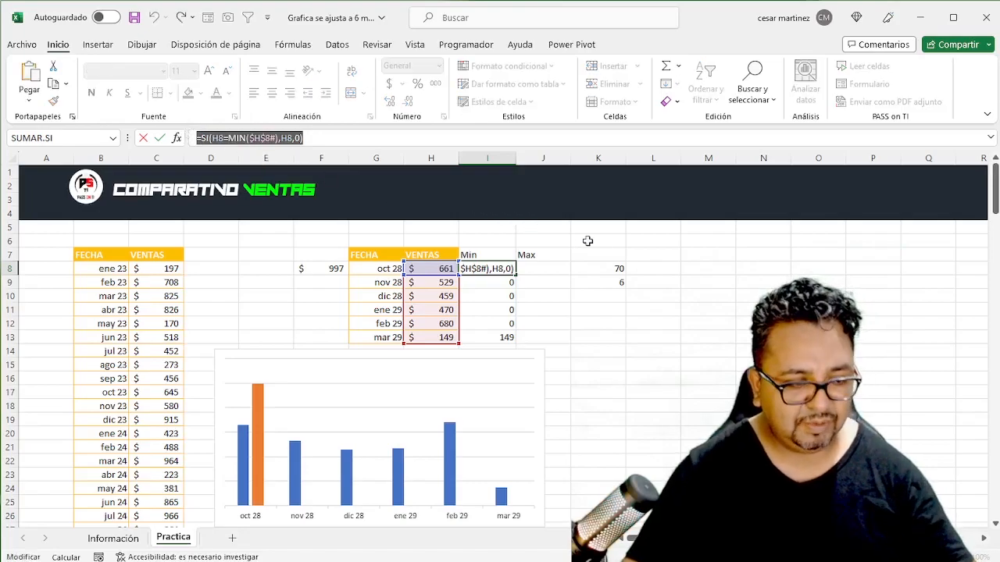
{"action": "key", "text": "Escape"}
{"action": "left_click", "coordinate": [545, 268]}
{"action": "left_click", "coordinate": [353, 138]}
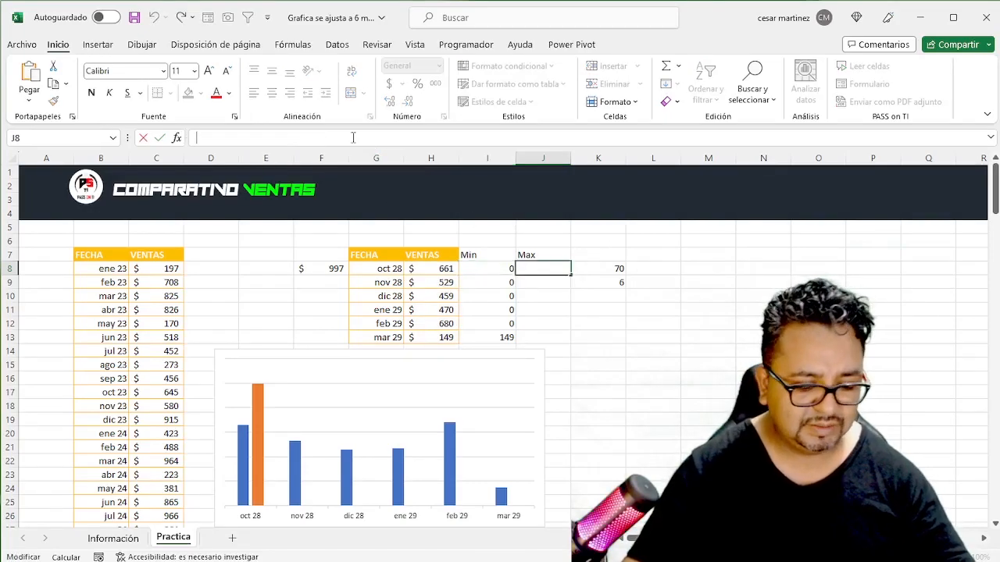
{"action": "key", "text": "ctrl+v"}
{"action": "left_click_drag", "start_coordinate": [246, 138], "coordinate": [237, 137]}
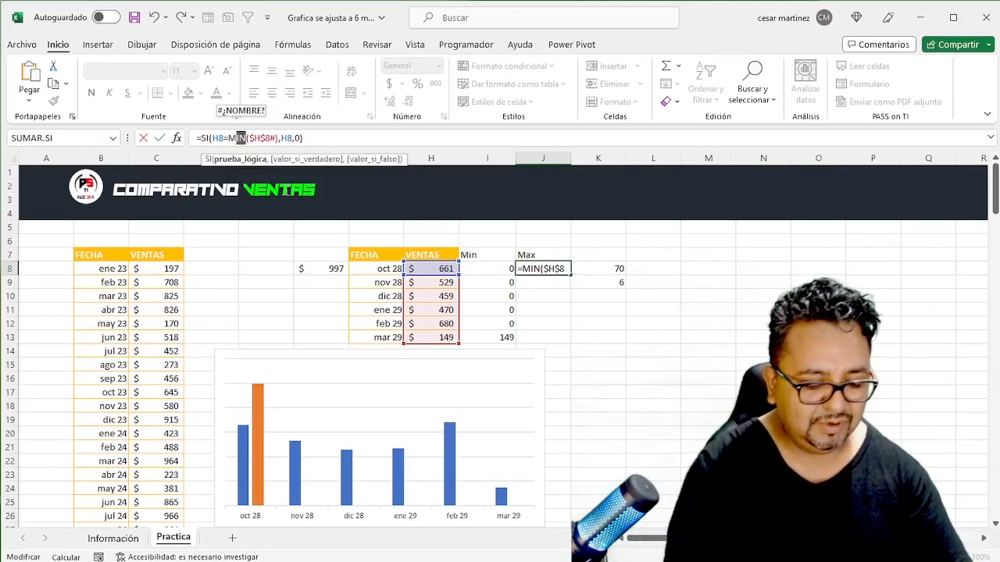
{"action": "type", "text": "AX"}
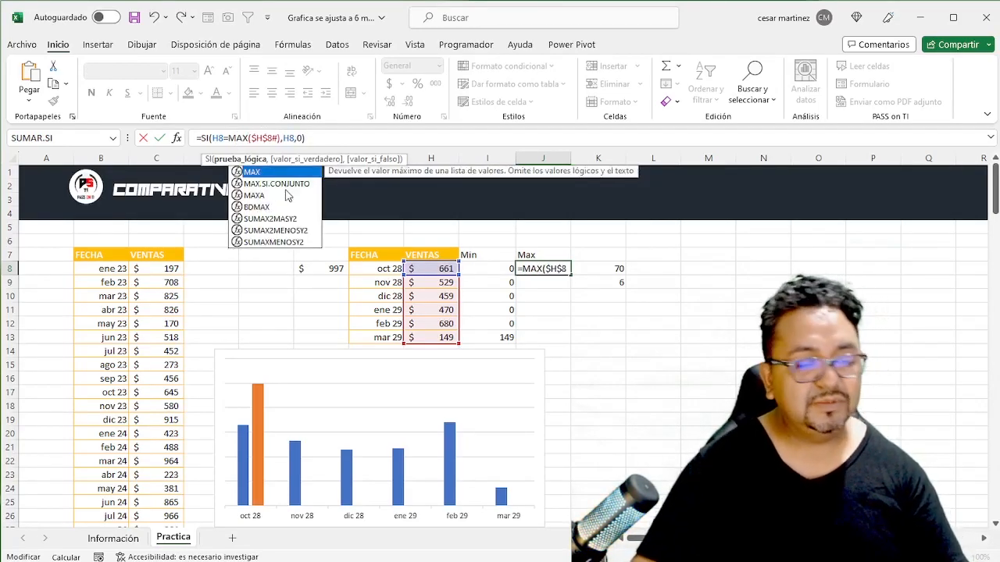
{"action": "key", "text": "Return"}
{"action": "key", "text": "Up"}
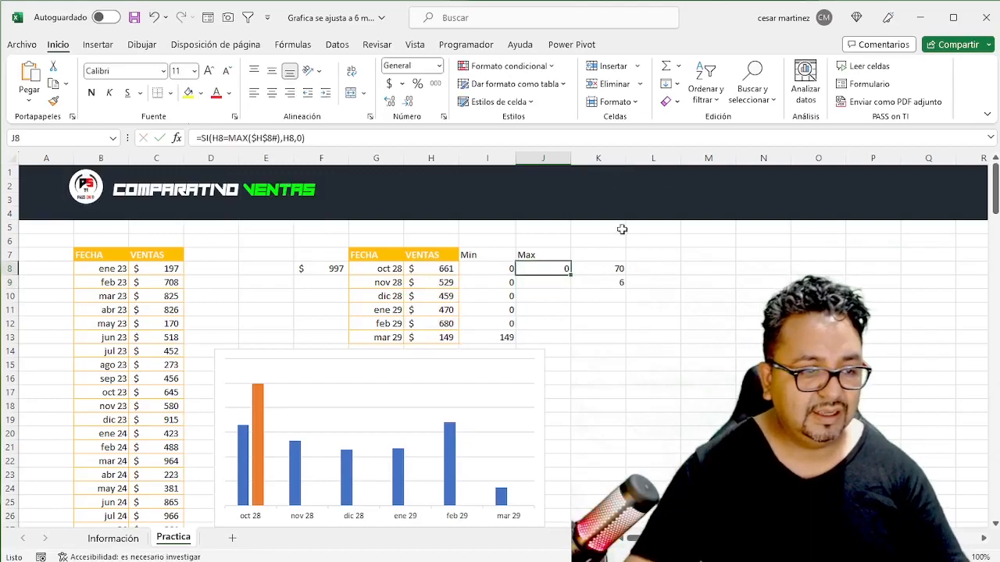
- Fill the Max formula from J8 down through J13 and inspect the copied formulas
{"action": "double_click", "coordinate": [571, 277]}
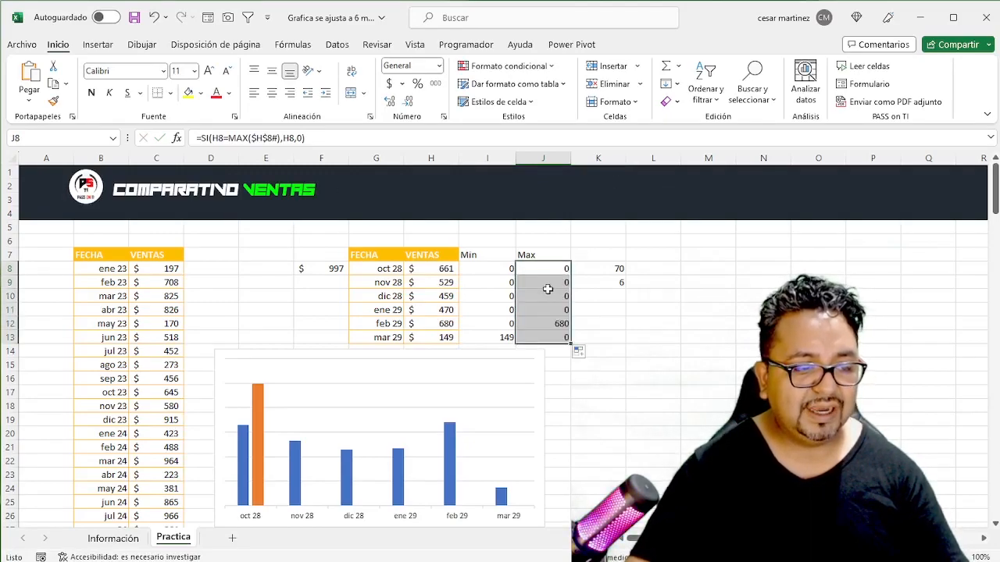
{"action": "left_click", "coordinate": [538, 324]}
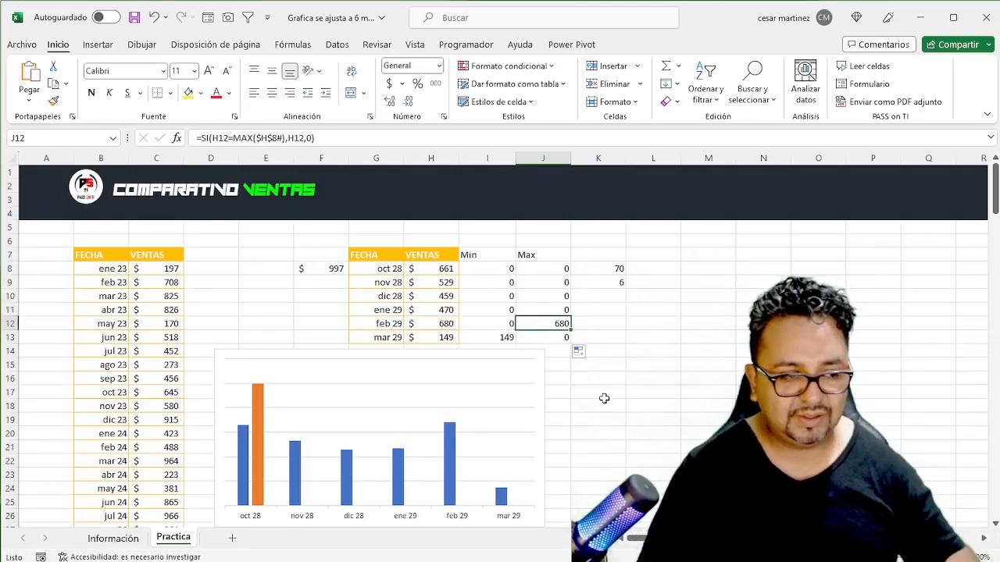
{"action": "key", "text": "Up"}
{"action": "key", "text": "Up"}
{"action": "key", "text": "Up"}
{"action": "key", "text": "Up"}
{"action": "key", "text": "Up"}
{"action": "key", "text": "Down"}
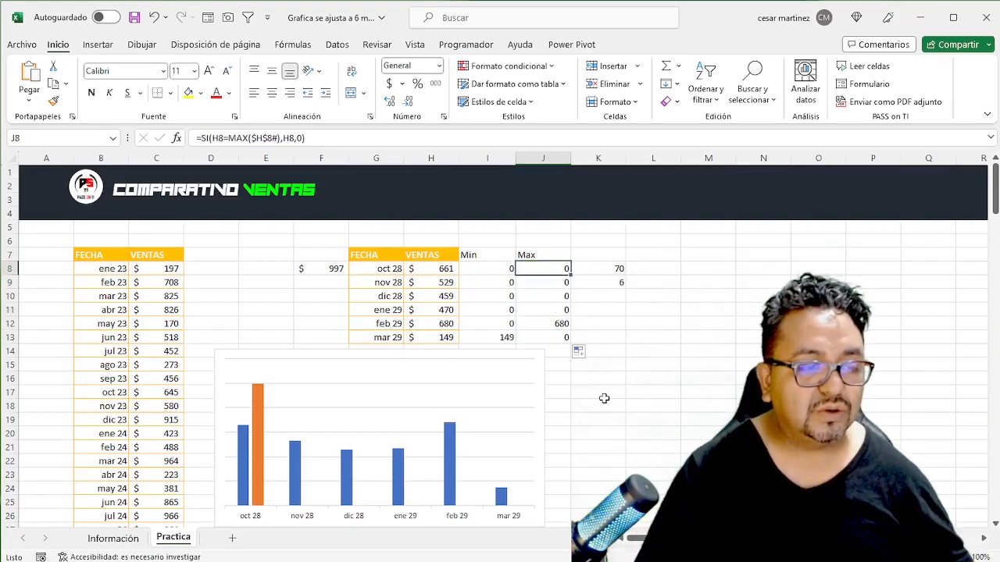
- Review the overall maximum formula in F8 and the dynamic date and sales formulas in G8 and H8
{"action": "key", "text": "Down"}
{"action": "key", "text": "Left"}
{"action": "key", "text": "Left"}
{"action": "key", "text": "Left"}
{"action": "key", "text": "Left"}
{"action": "key", "text": "Up"}
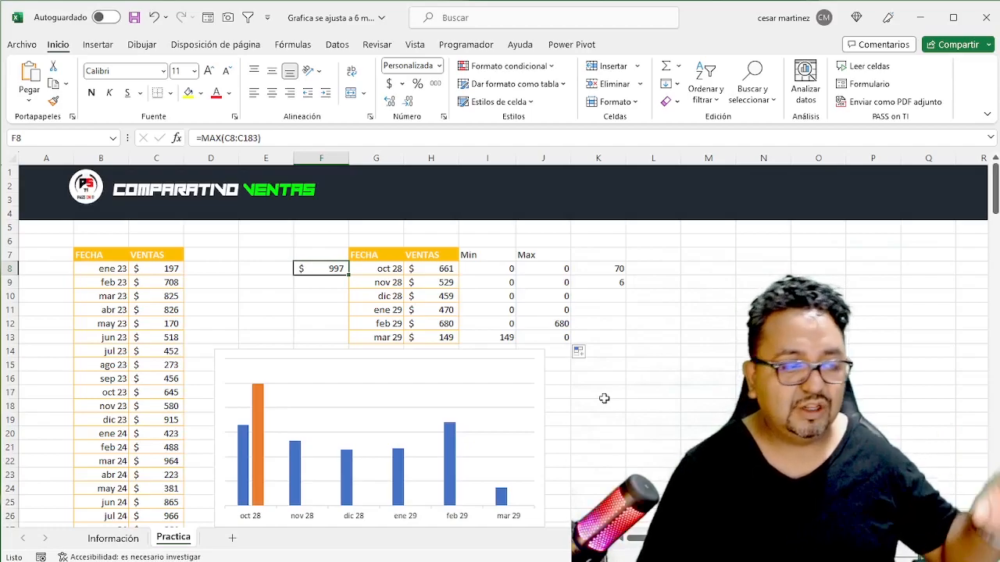
{"action": "key", "text": "Right"}
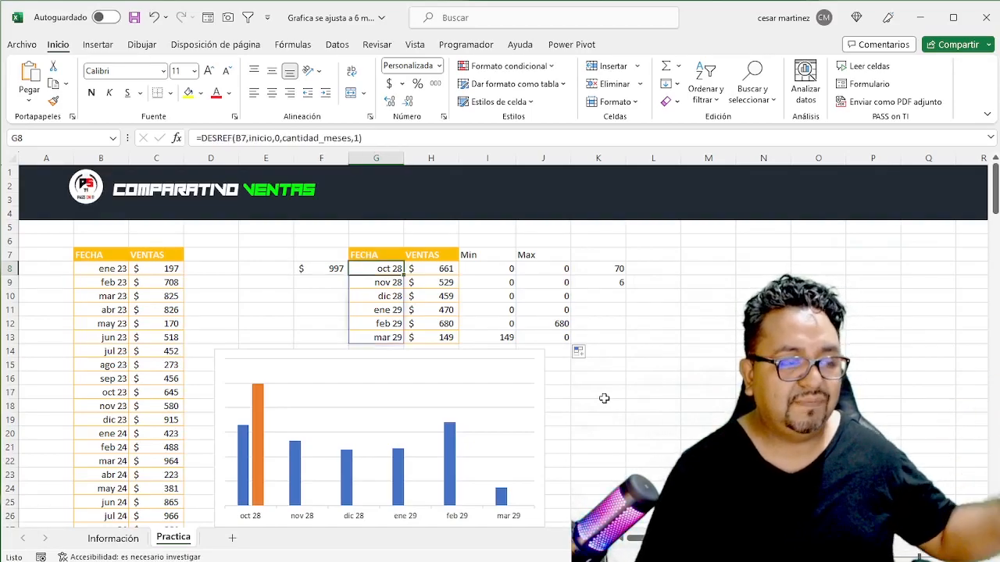
{"action": "key", "text": "Right"}
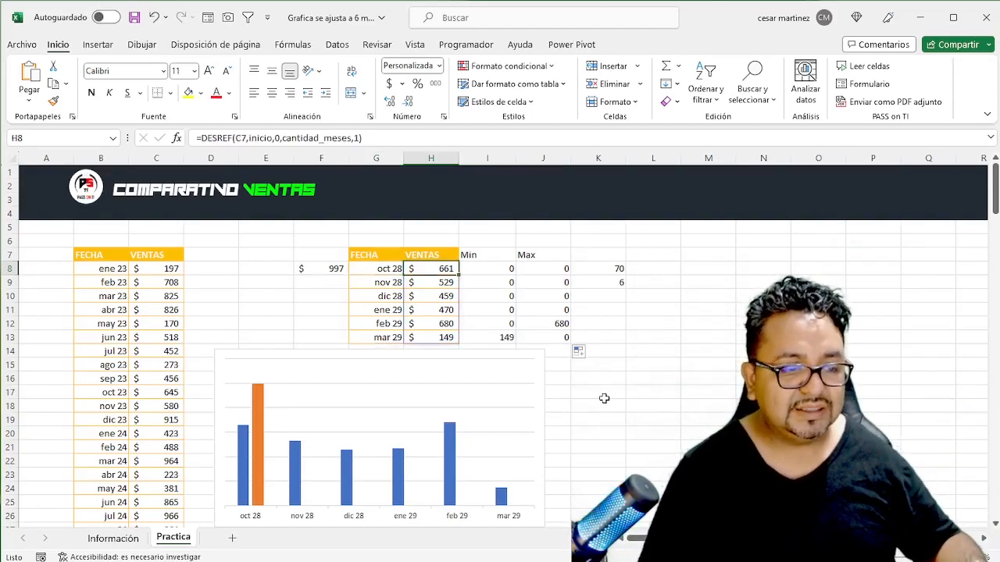
- Set the inicio value in K8 to 90 to shift the displayed month window
{"action": "key", "text": "Right"}
{"action": "key", "text": "Right"}
{"action": "key", "text": "Right"}
{"action": "type", "text": "90"}
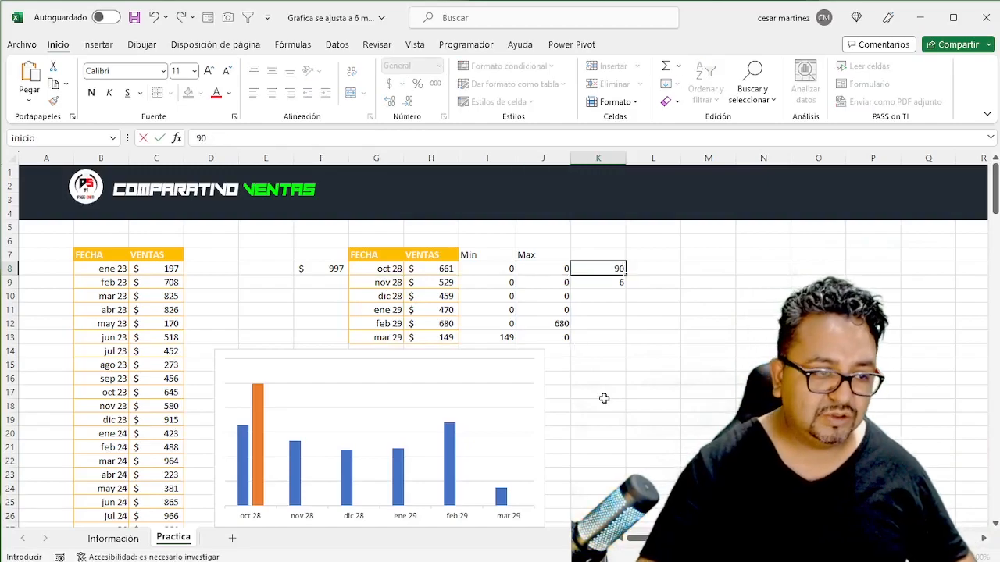
{"action": "key", "text": "ctrl+Return"}
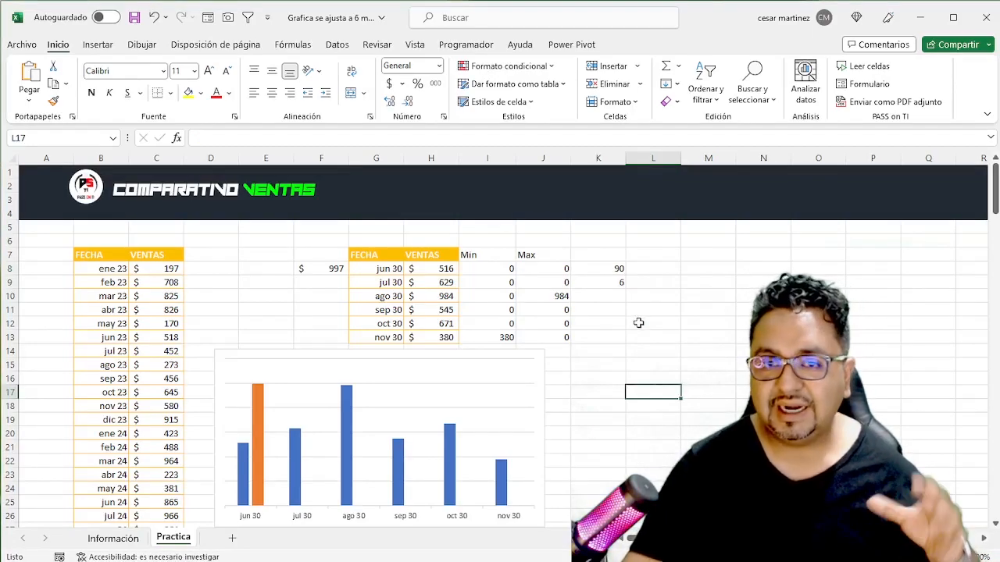
- Add a data series to the sales chart named from I7 (Min) with values from I8:I13
{"action": "left_click", "coordinate": [541, 354]}
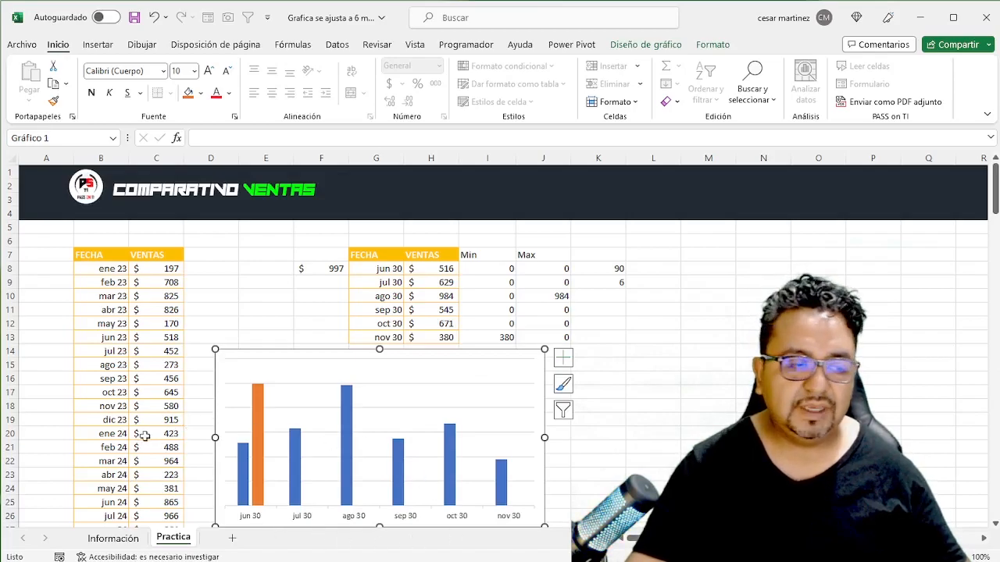
{"action": "left_click", "coordinate": [642, 49]}
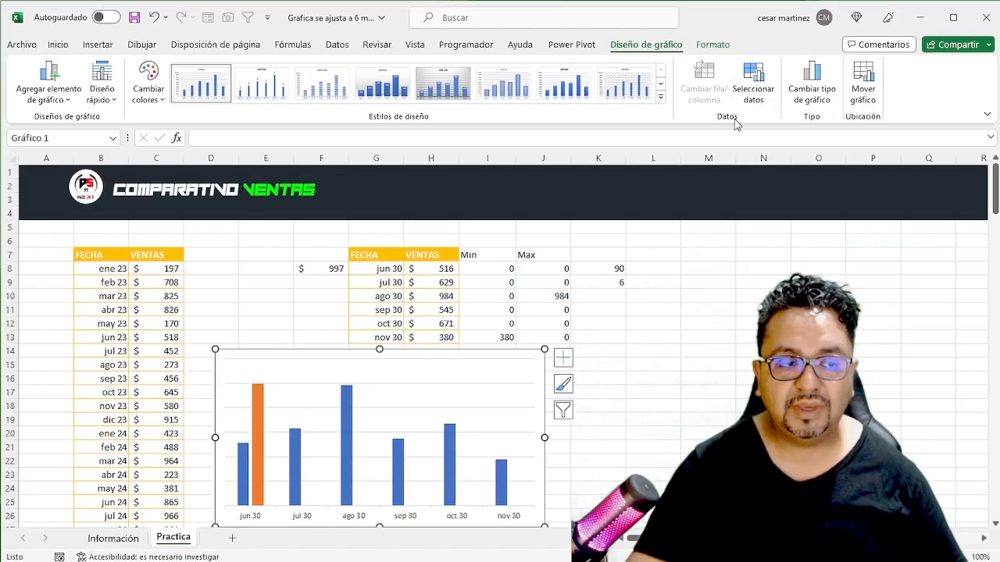
{"action": "left_click", "coordinate": [754, 93]}
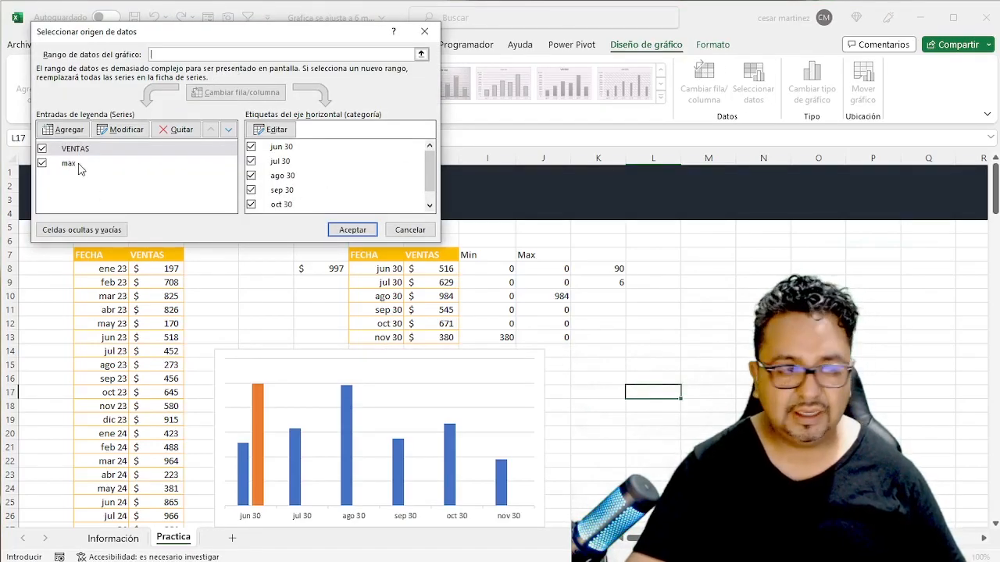
{"action": "left_click", "coordinate": [69, 131]}
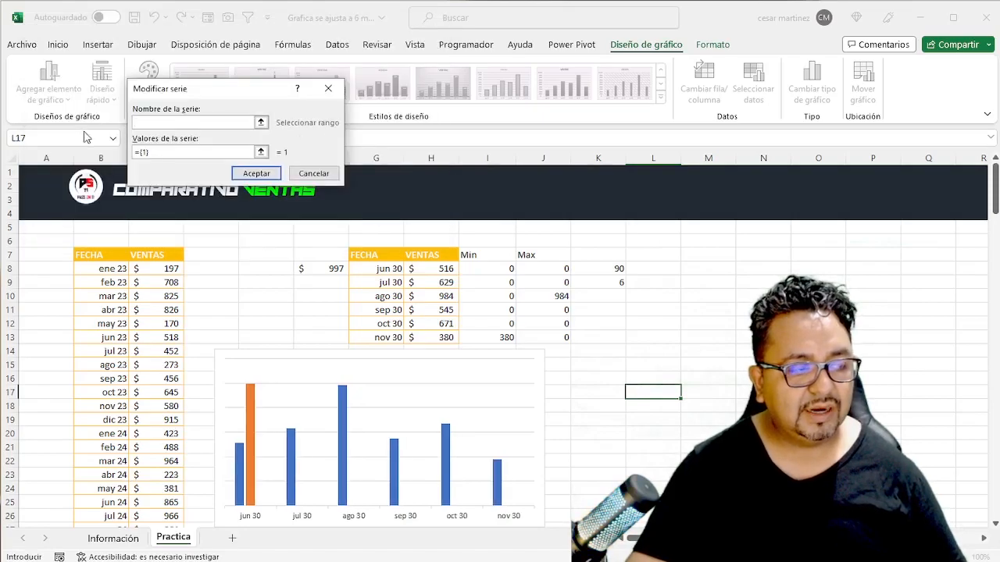
{"action": "left_click", "coordinate": [261, 122]}
{"action": "left_click", "coordinate": [508, 255]}
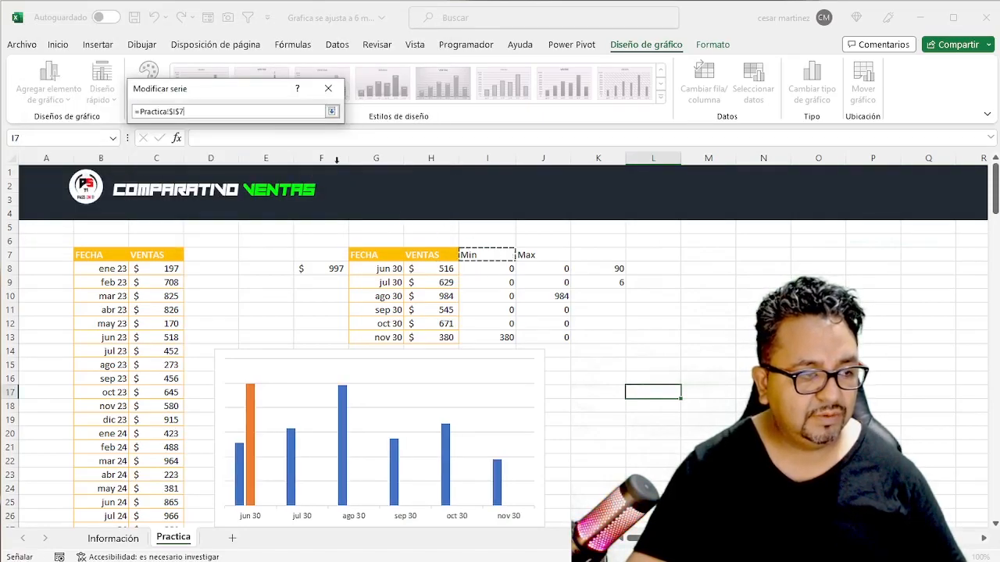
{"action": "left_click", "coordinate": [331, 111]}
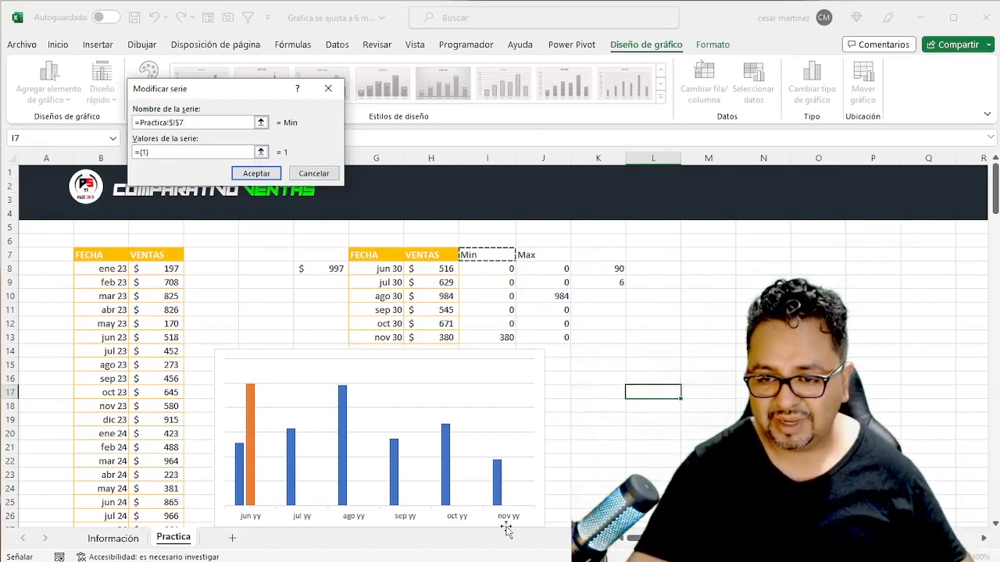
{"action": "left_click", "coordinate": [260, 152]}
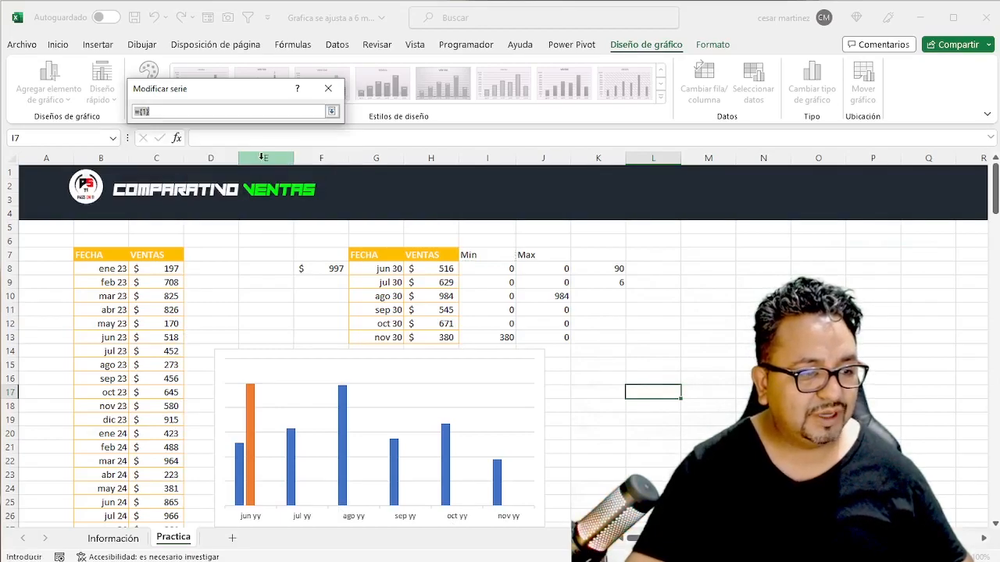
{"action": "left_click_drag", "start_coordinate": [486, 269], "coordinate": [490, 336]}
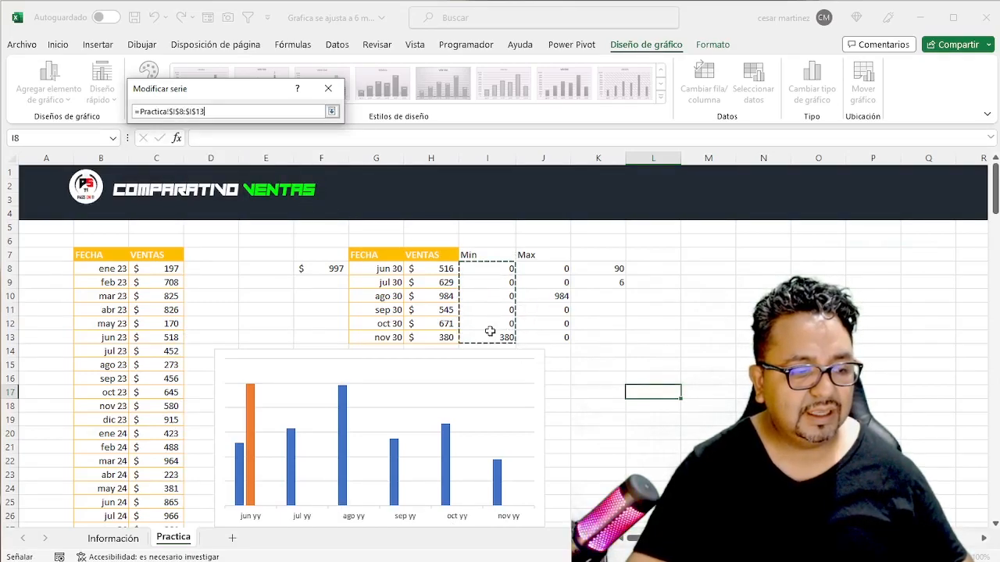
{"action": "left_click", "coordinate": [332, 111]}
{"action": "left_click", "coordinate": [256, 173]}
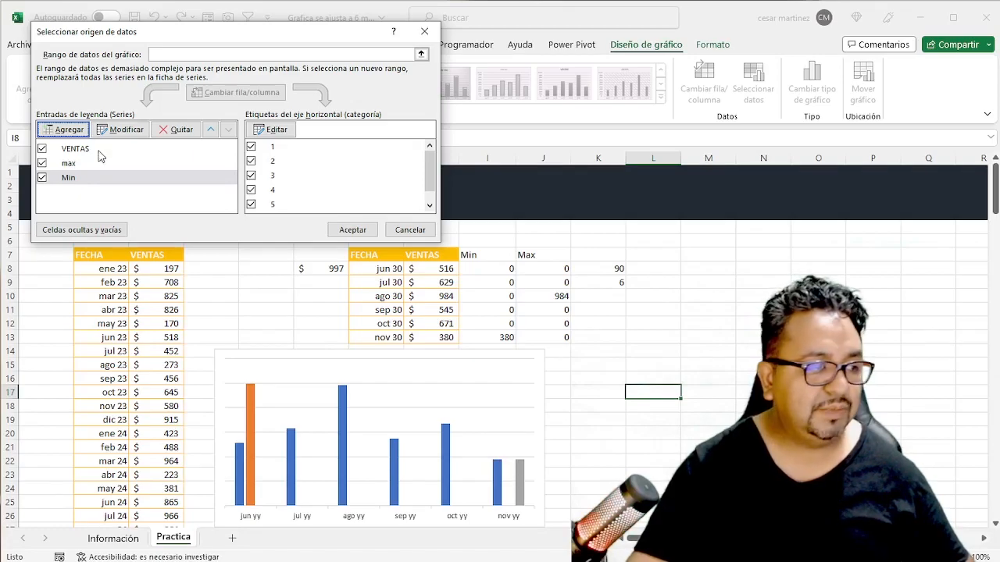
- Add another chart series named from J7 (Max) with values from J8:J13
{"action": "left_click", "coordinate": [64, 129]}
{"action": "left_click", "coordinate": [263, 123]}
{"action": "left_click", "coordinate": [534, 257]}
{"action": "left_click", "coordinate": [332, 111]}
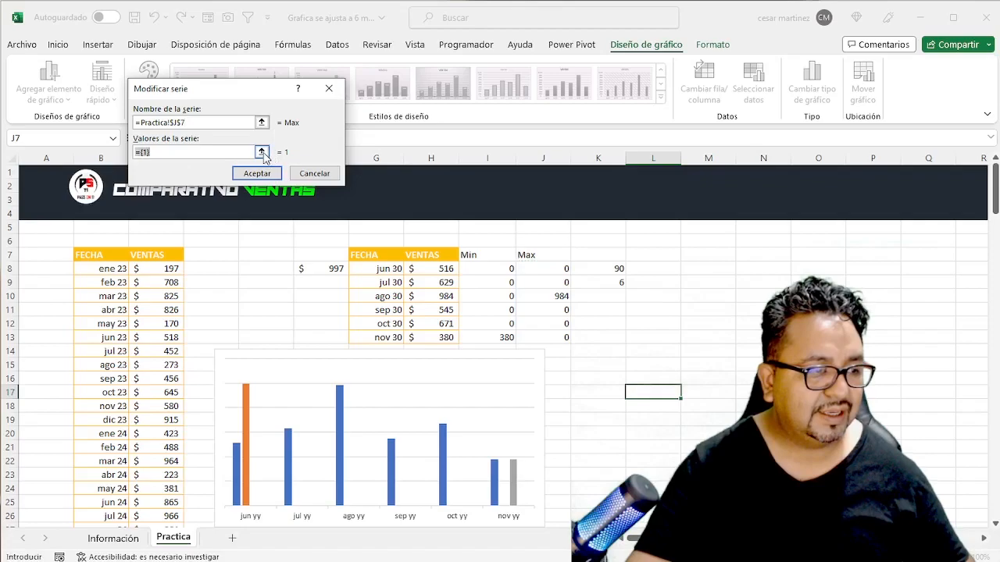
{"action": "left_click", "coordinate": [263, 151]}
{"action": "left_click_drag", "start_coordinate": [530, 269], "coordinate": [566, 336]}
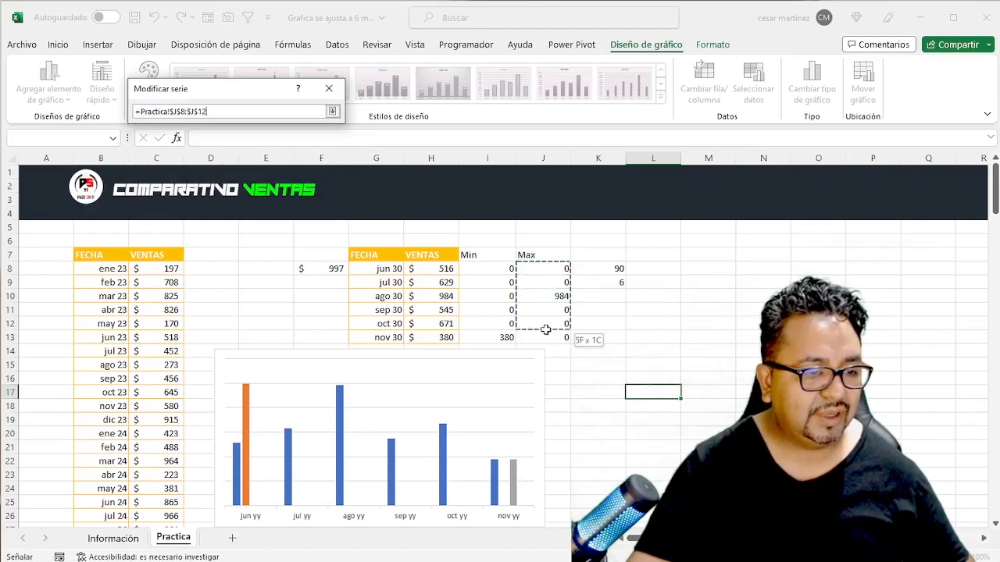
{"action": "left_click", "coordinate": [332, 111]}
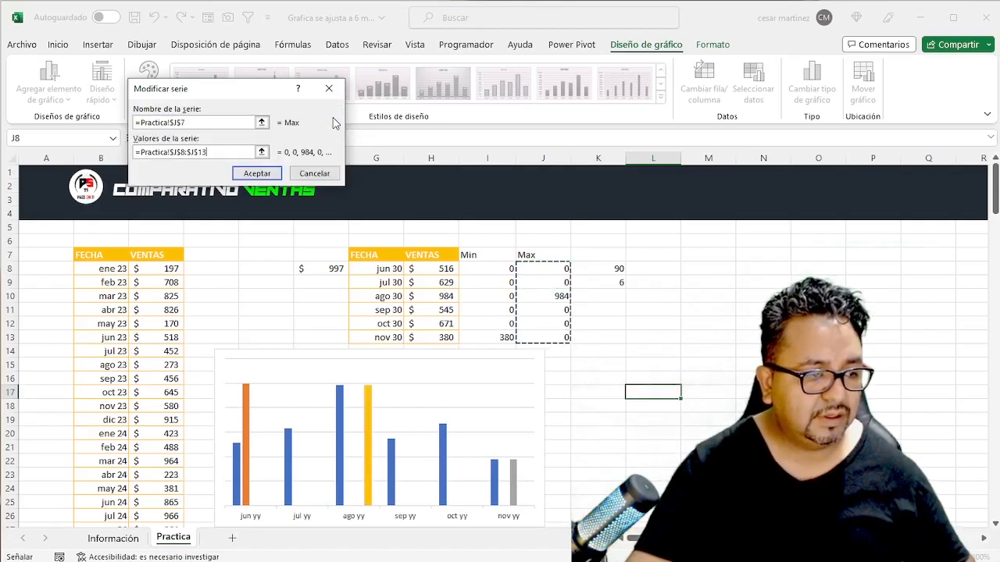
{"action": "left_click", "coordinate": [260, 176]}
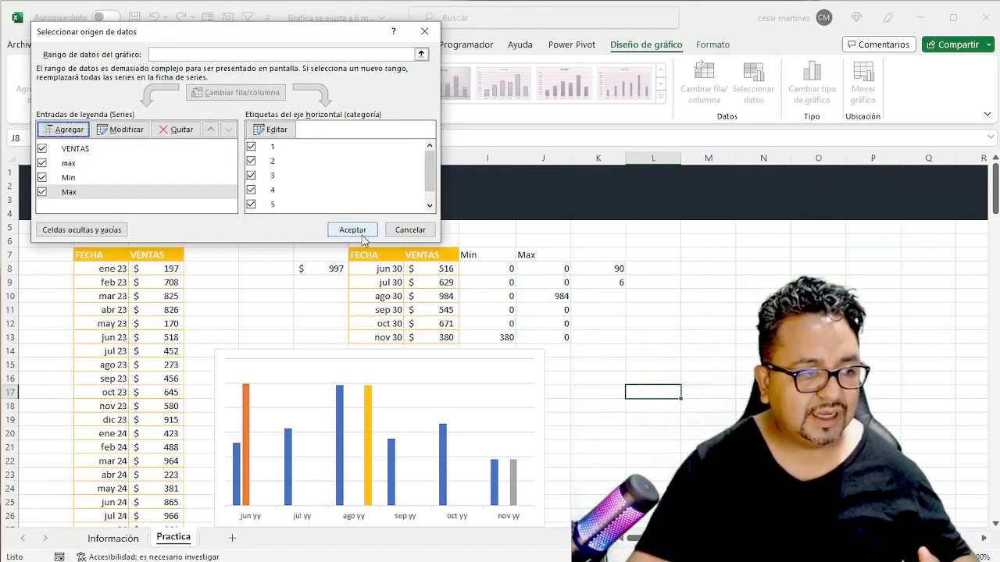
- Set the chart's horizontal axis labels to the dates in G8:G13 and accept the data source changes
{"action": "left_click", "coordinate": [273, 129]}
{"action": "left_click_drag", "start_coordinate": [370, 268], "coordinate": [373, 336]}
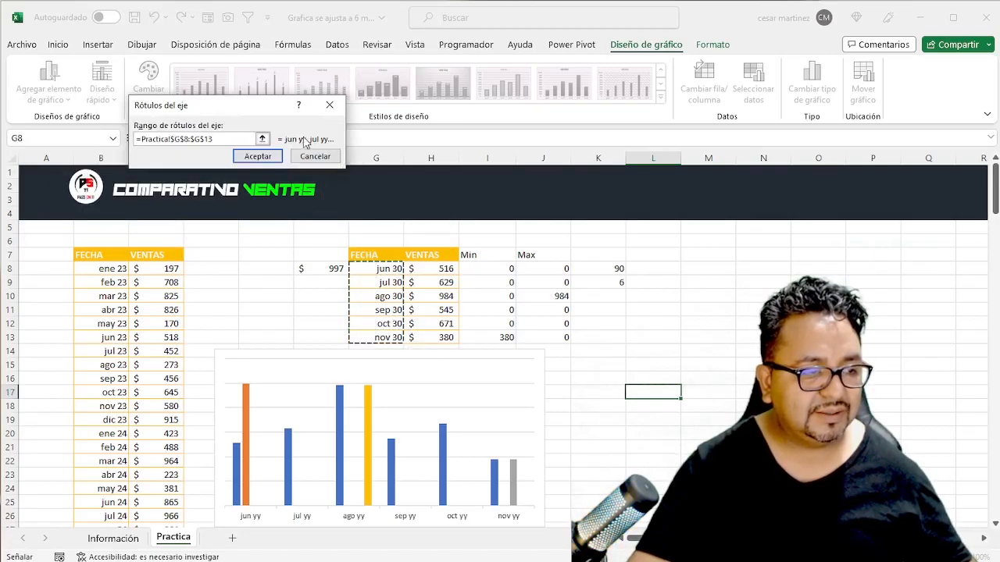
{"action": "left_click", "coordinate": [258, 156]}
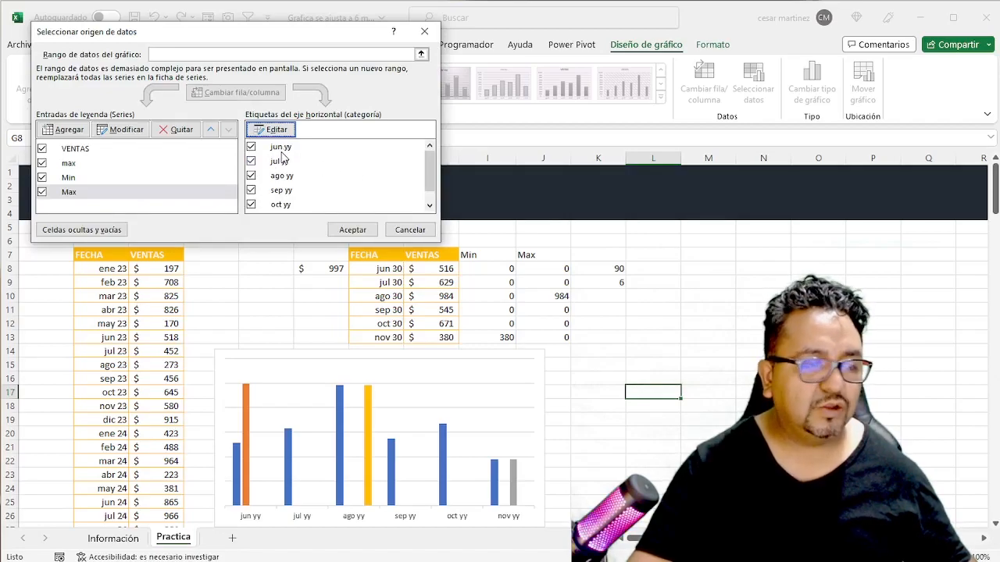
{"action": "left_click", "coordinate": [352, 231]}
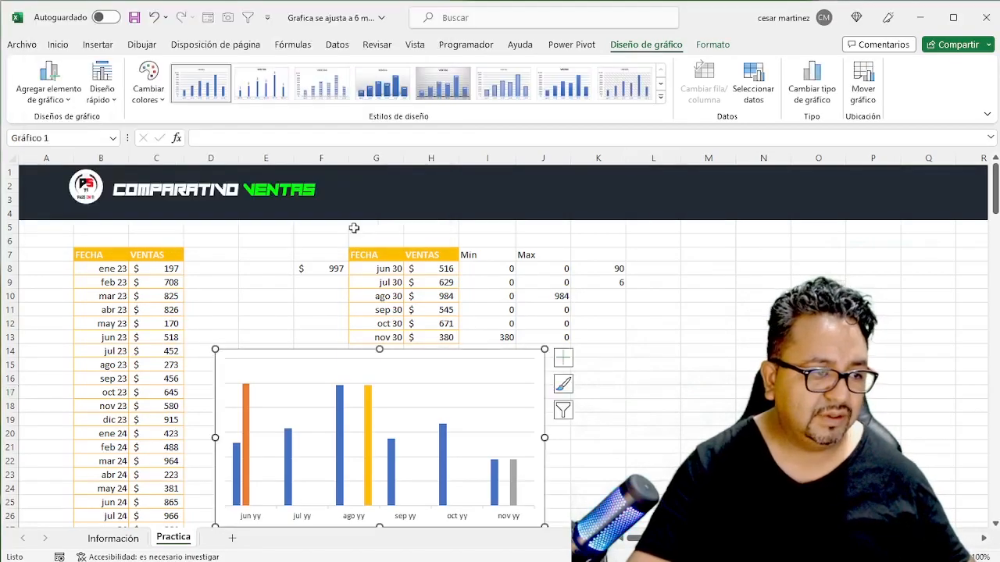
- Open the format options of the chart's horizontal date axis
{"action": "left_click", "coordinate": [401, 519]}
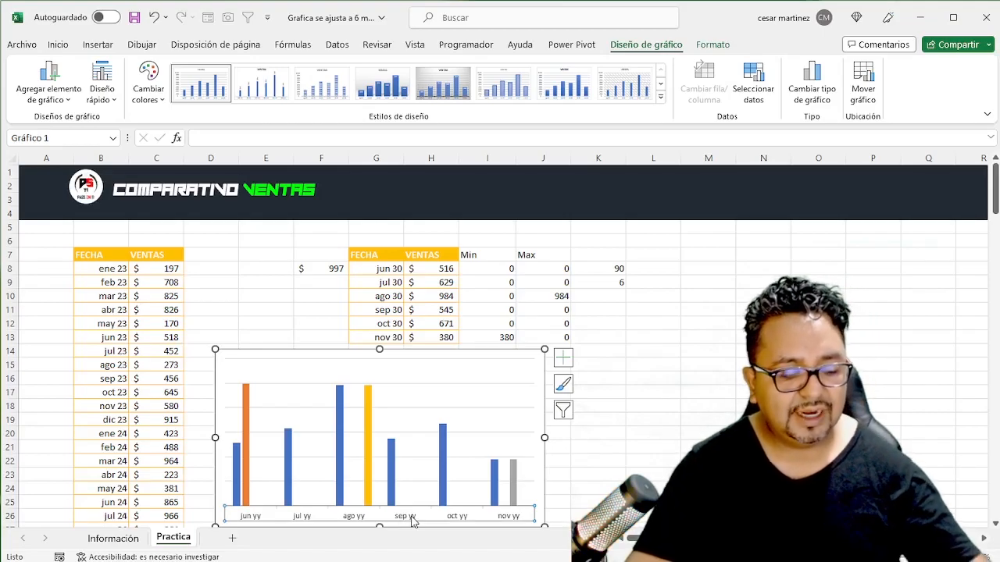
{"action": "double_click", "coordinate": [411, 520]}
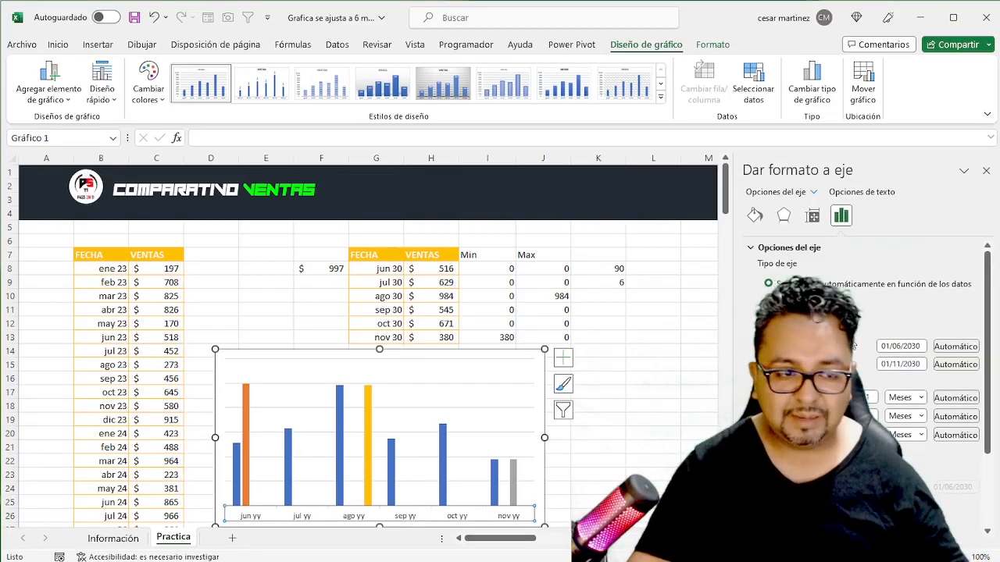
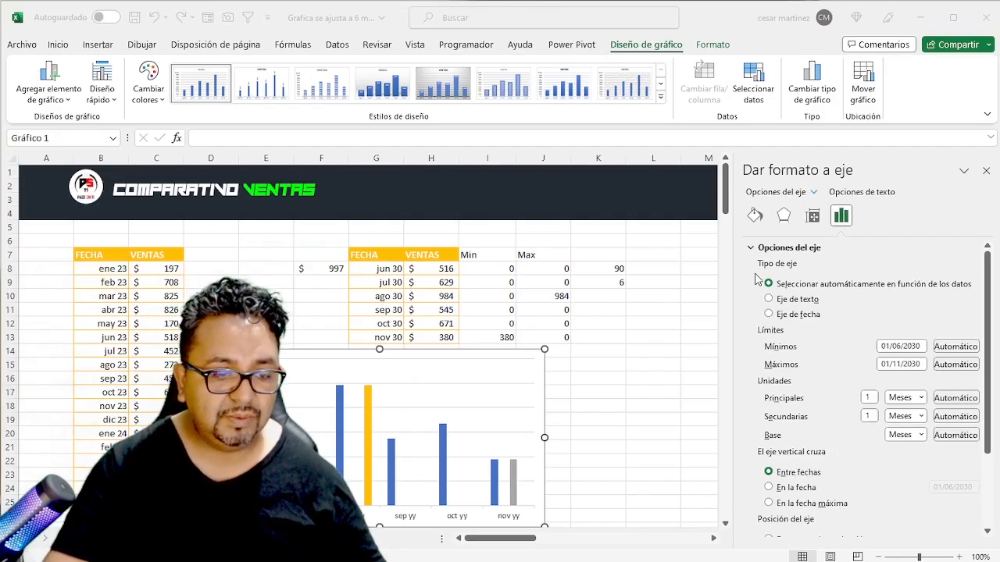
- Apply the custom date format "mmm aa" to the chart's horizontal axis labels and close the axis format options
{"action": "left_click", "coordinate": [753, 250]}
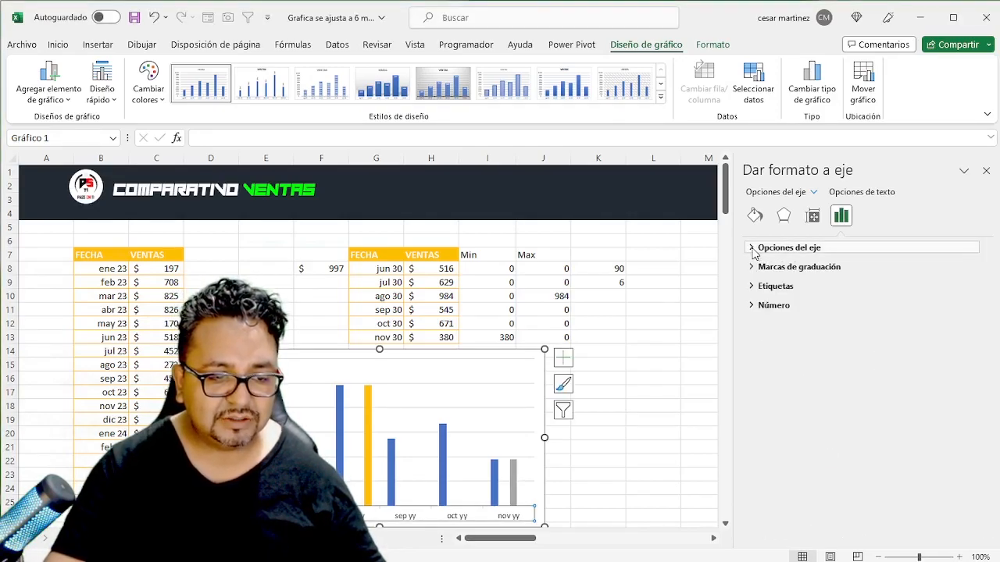
{"action": "left_click", "coordinate": [752, 306]}
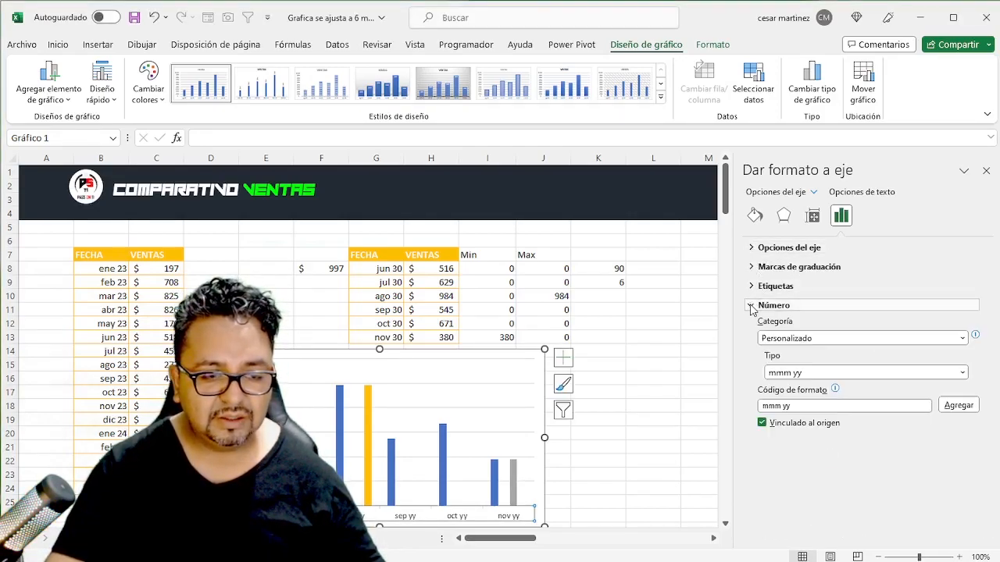
{"action": "left_click", "coordinate": [827, 374]}
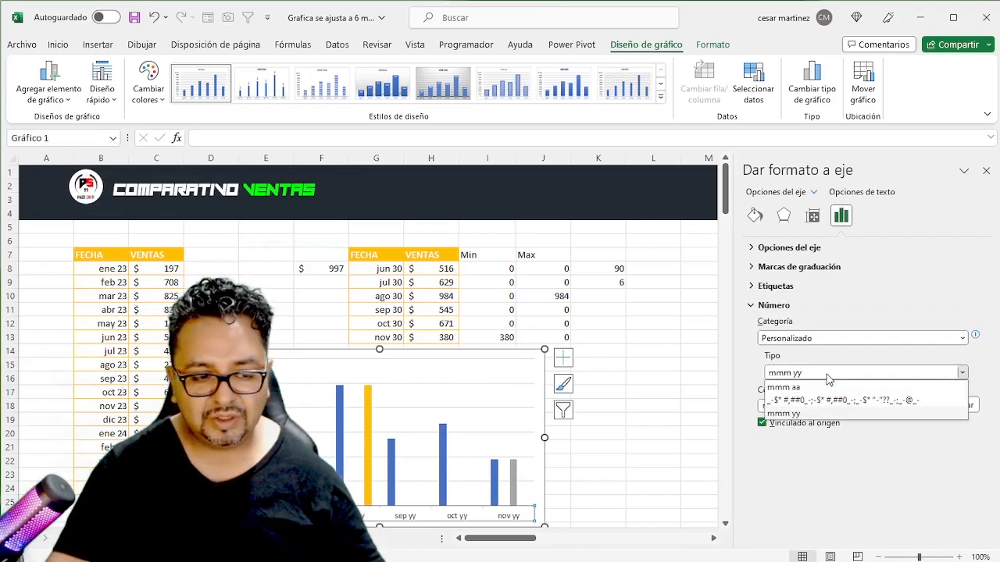
{"action": "left_click", "coordinate": [781, 389]}
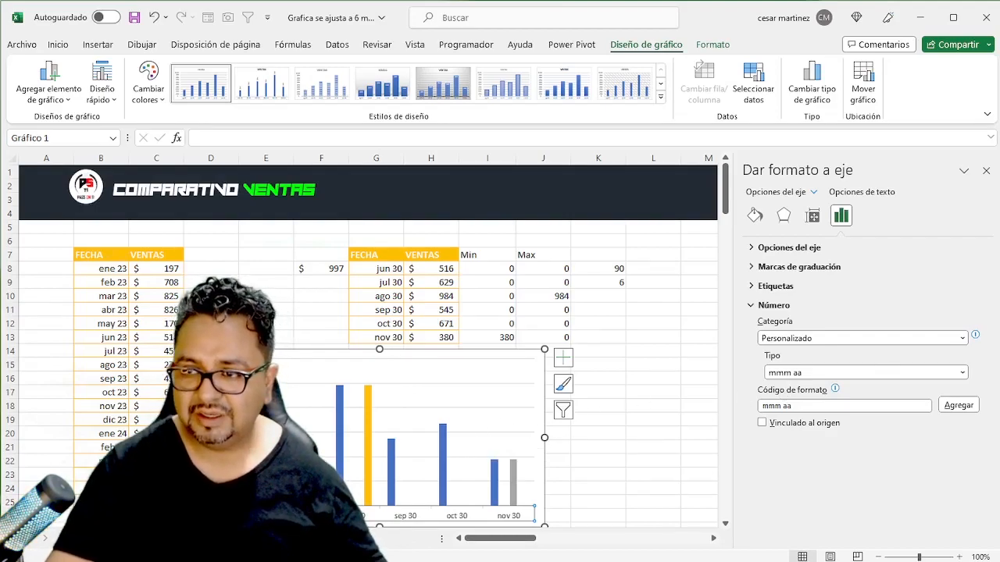
{"action": "key", "text": "alt+Tab"}
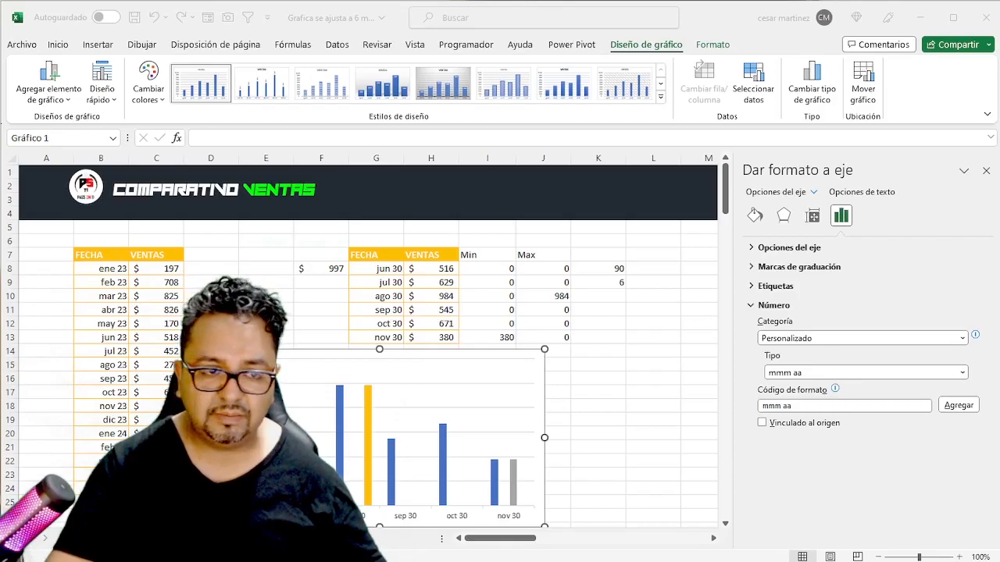
{"action": "left_click", "coordinate": [920, 223]}
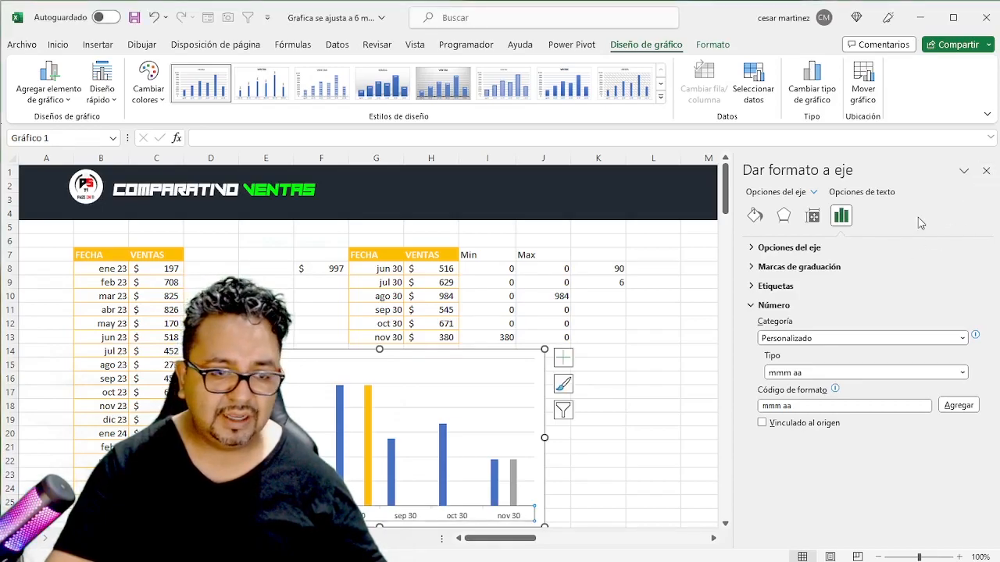
{"action": "left_click", "coordinate": [987, 171]}
{"action": "key", "text": "alt+Tab"}
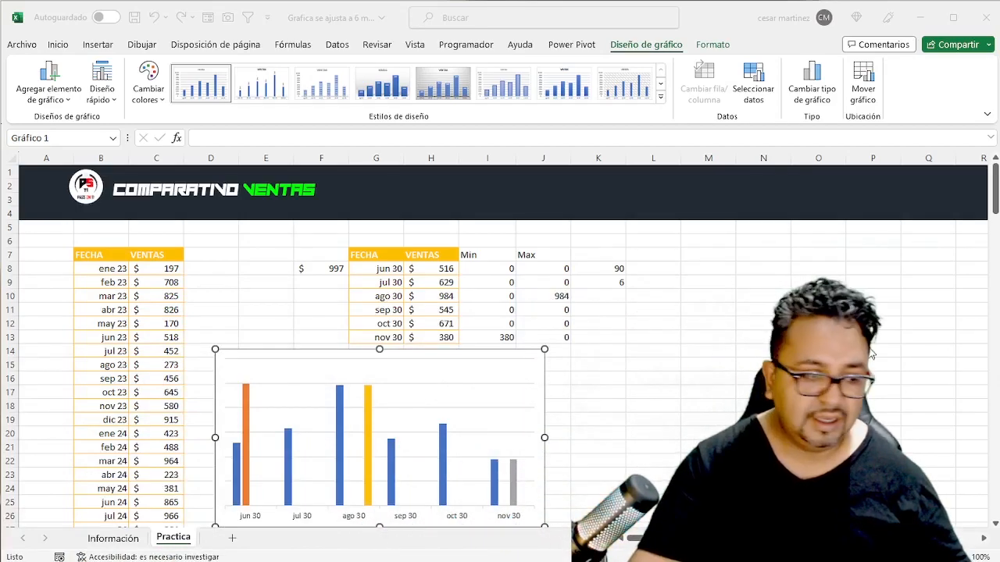
- Set the series overlap (Superposición de series) of the chart's VENTAS columns to 100%
{"action": "left_click", "coordinate": [352, 398]}
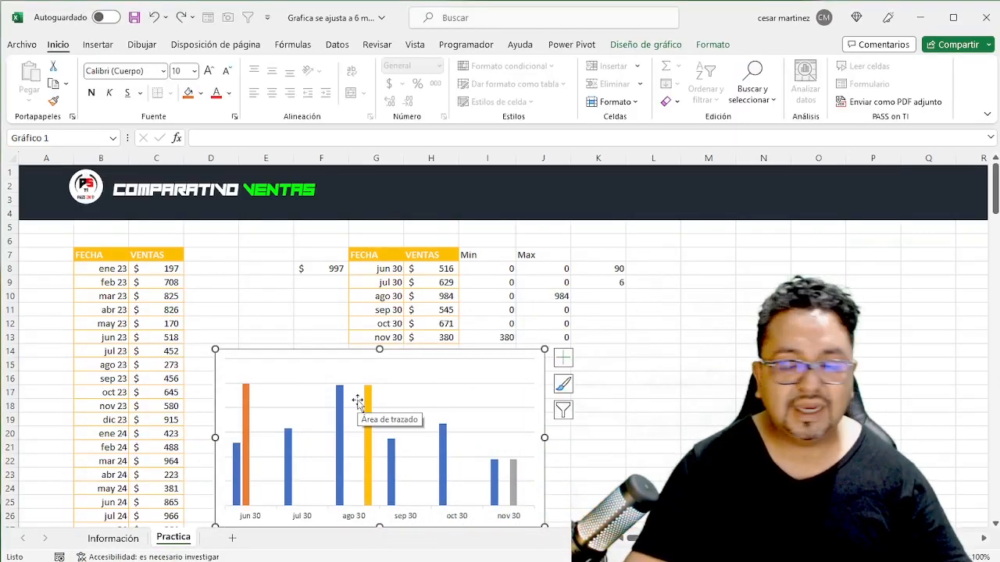
{"action": "left_click", "coordinate": [247, 432]}
{"action": "left_click", "coordinate": [369, 419]}
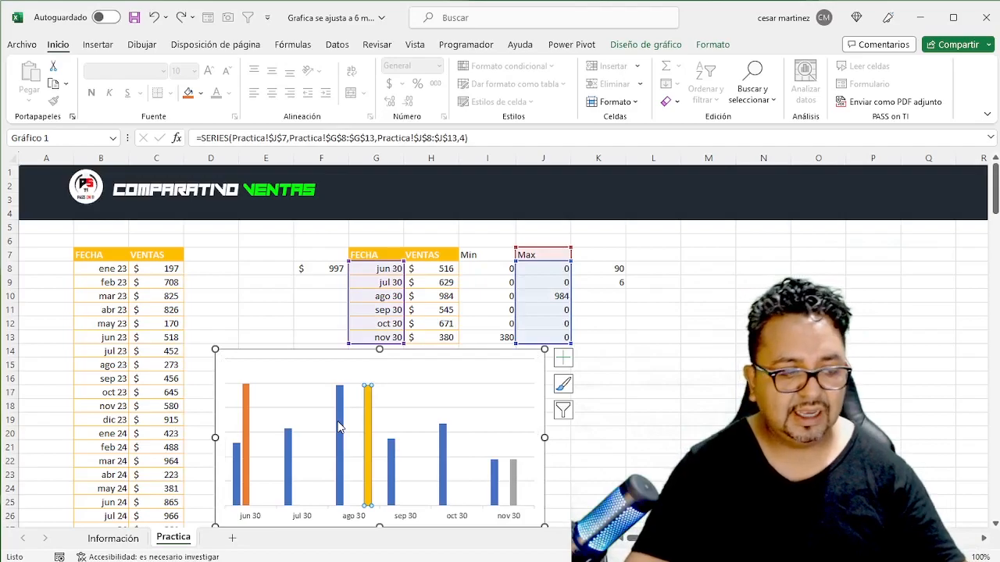
{"action": "double_click", "coordinate": [339, 428]}
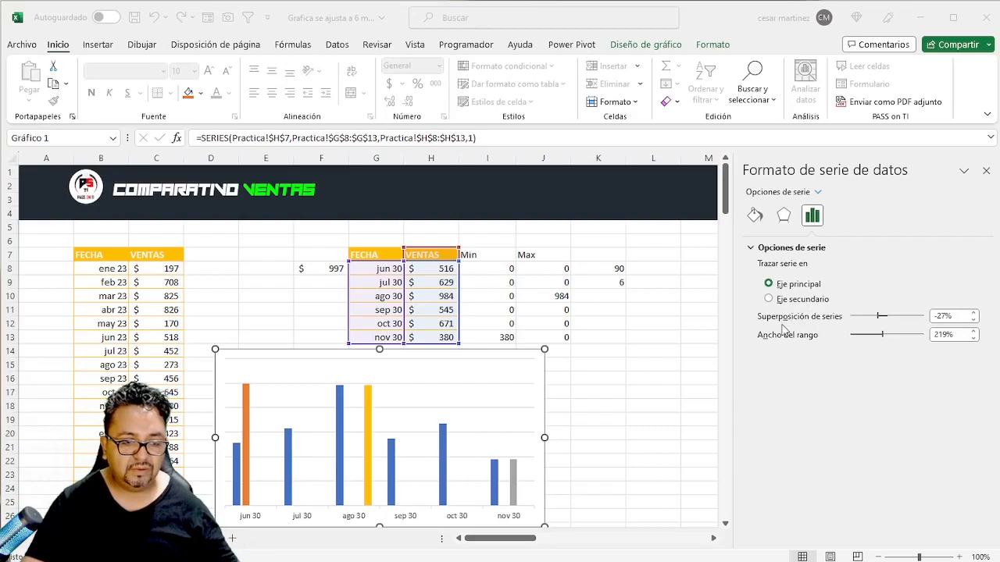
{"action": "left_click", "coordinate": [843, 381]}
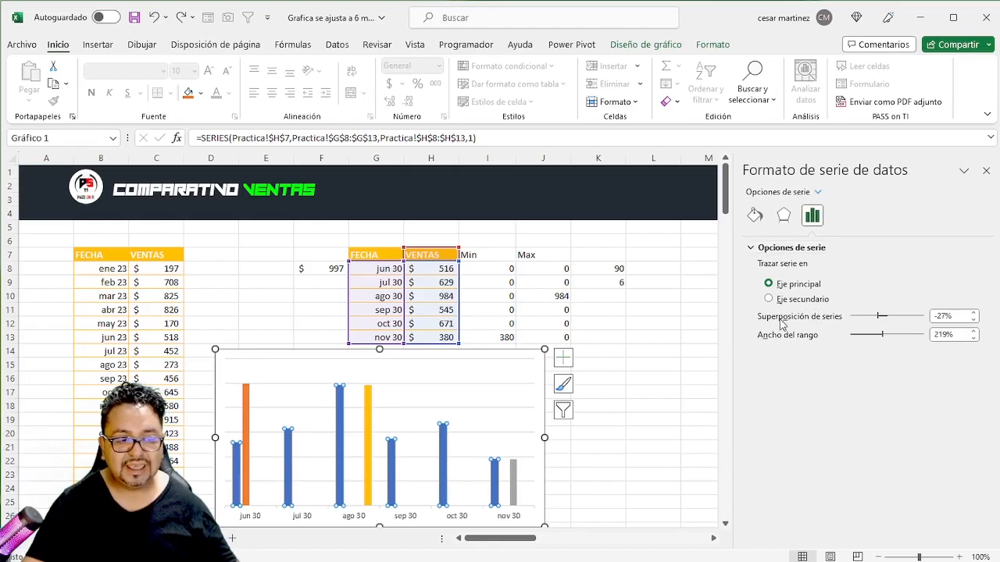
{"action": "left_click", "coordinate": [972, 313]}
{"action": "left_click", "coordinate": [972, 314]}
{"action": "left_click", "coordinate": [972, 313]}
{"action": "left_click", "coordinate": [972, 313]}
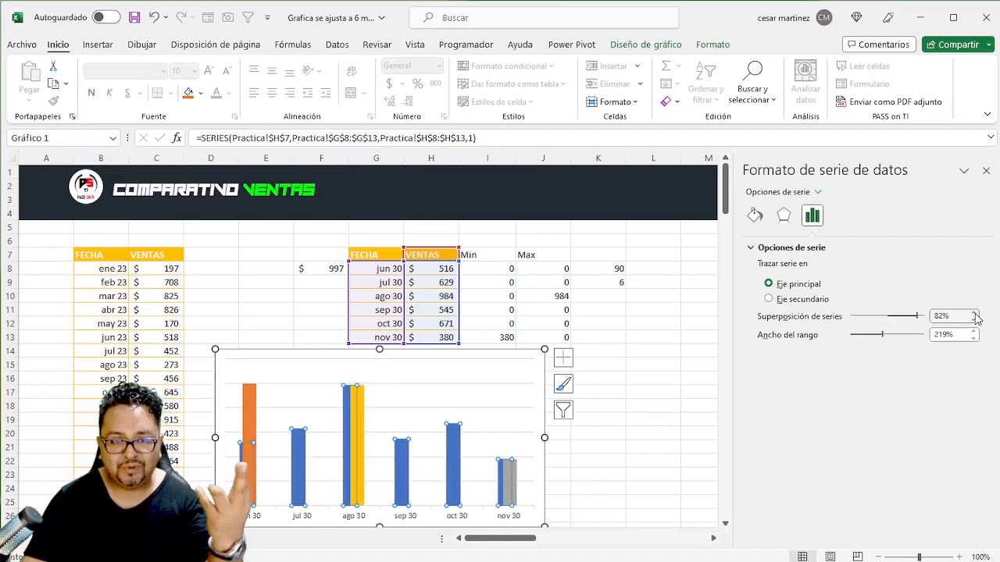
{"action": "left_click", "coordinate": [973, 313]}
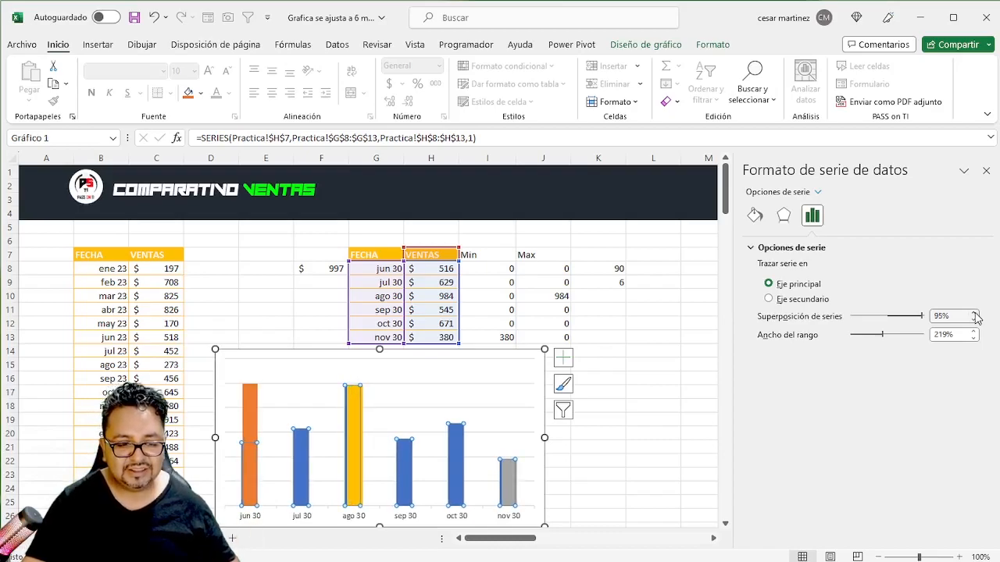
{"action": "left_click", "coordinate": [973, 313]}
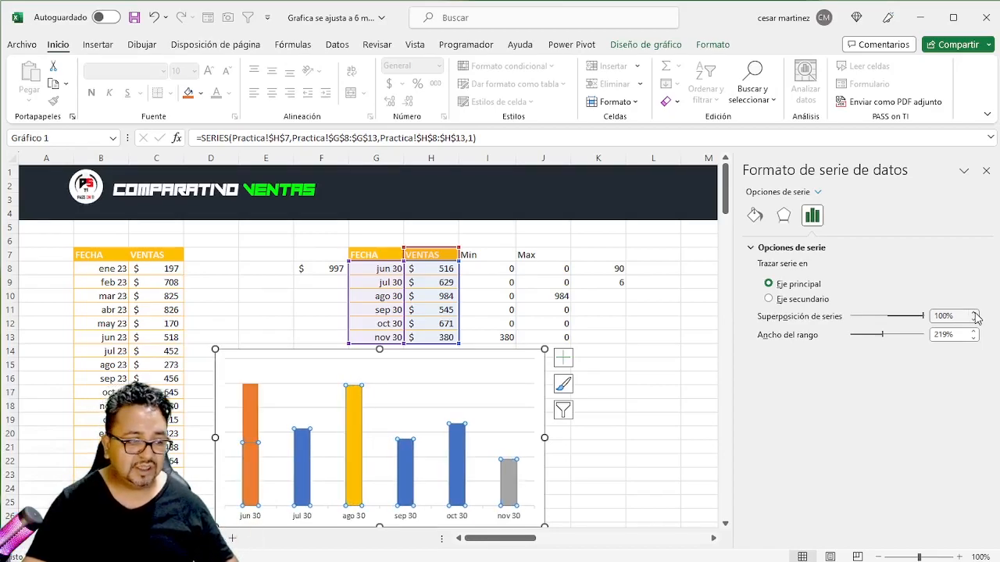
- Set the gap width (Ancho del rango) of the chart's columns to 150%
{"action": "double_click", "coordinate": [945, 335]}
{"action": "type", "text": "150"}
{"action": "key", "text": "Return"}
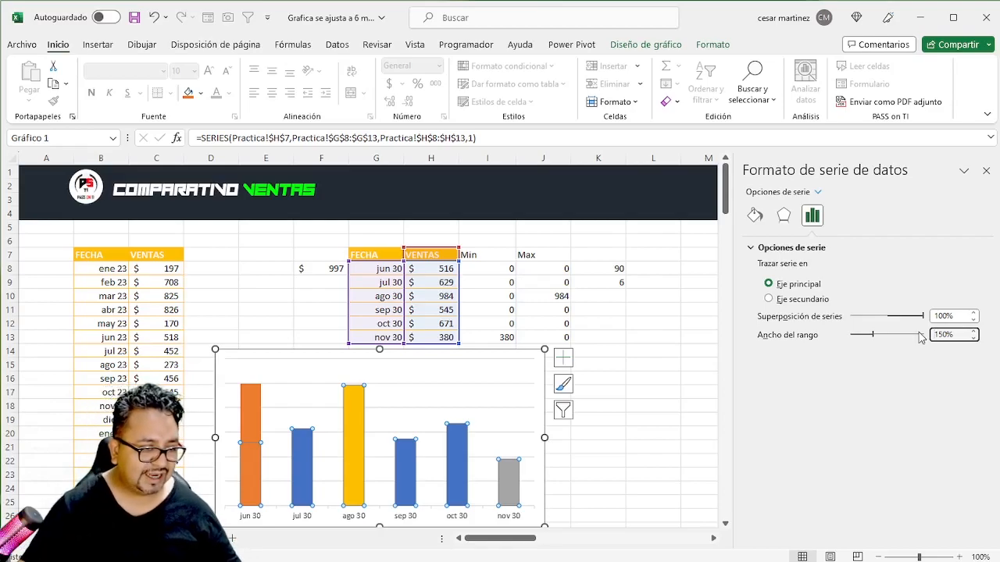
{"action": "left_click", "coordinate": [672, 384]}
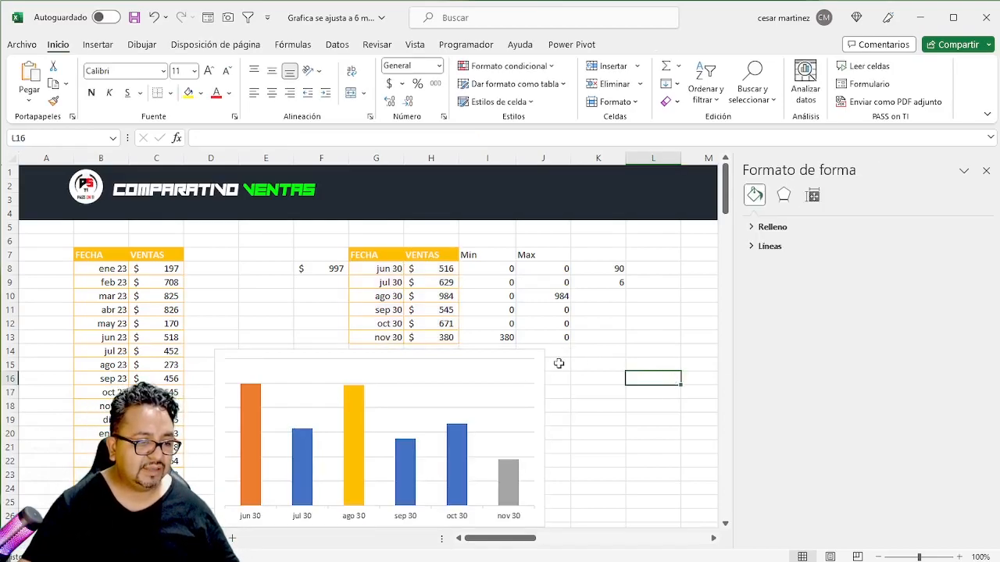
- Move the chart about two columns to the right so it starts in column F below the monthly table, and close the format options
{"action": "left_click", "coordinate": [515, 353]}
{"action": "left_click_drag", "start_coordinate": [505, 353], "coordinate": [610, 347]}
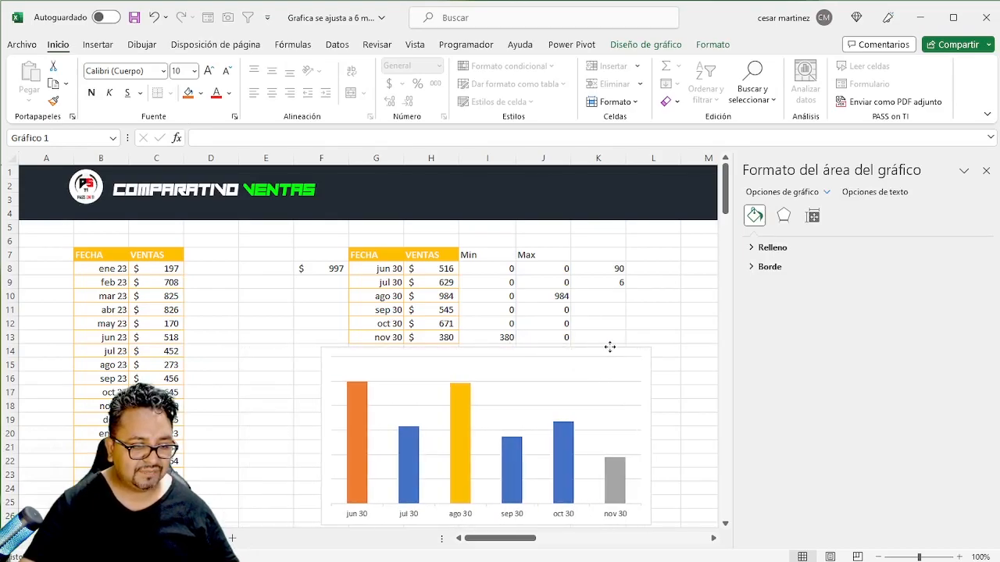
{"action": "left_click", "coordinate": [985, 170]}
{"action": "left_click", "coordinate": [745, 324]}
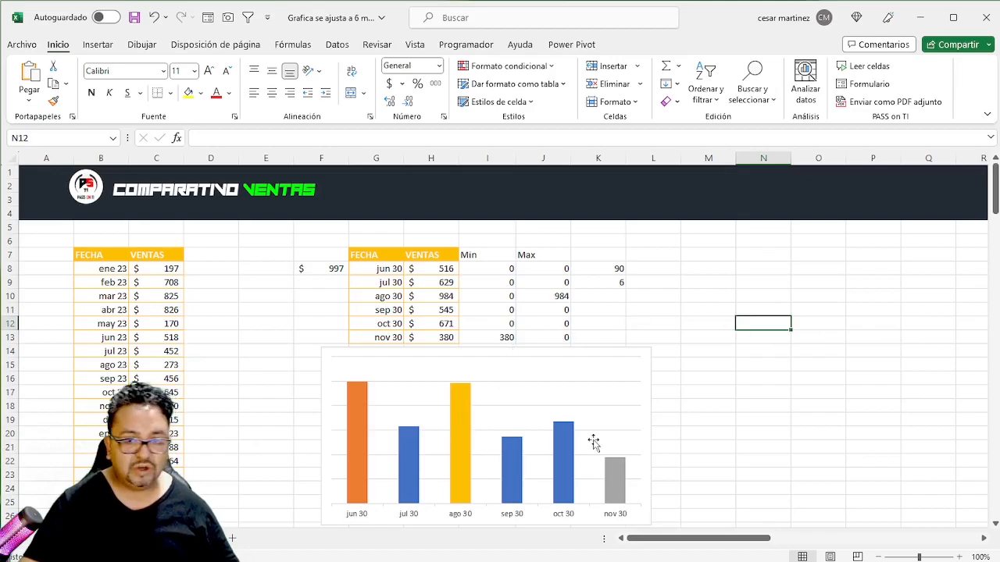
- Add data labels to the chart's VENTAS series
{"action": "left_click", "coordinate": [514, 468]}
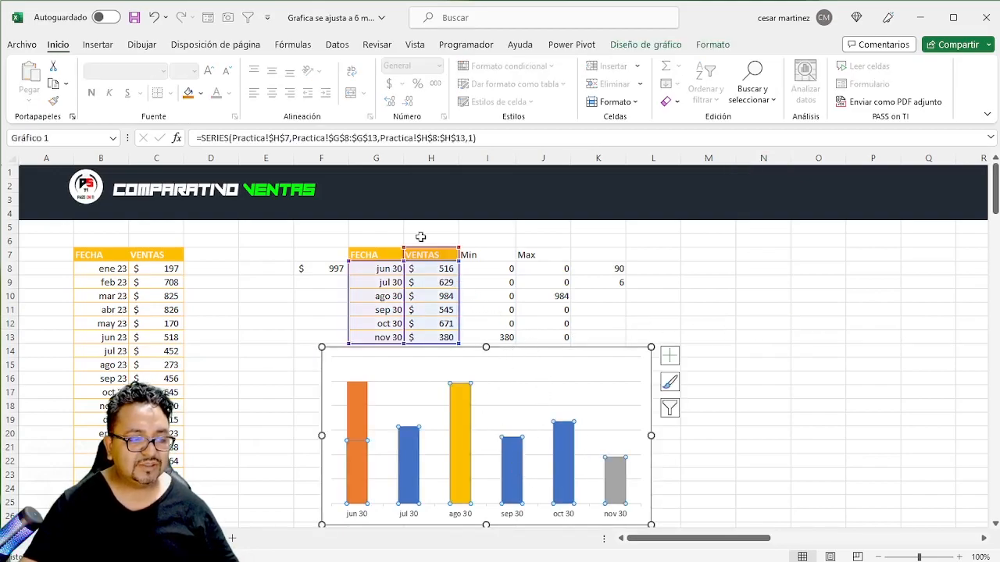
{"action": "right_click", "coordinate": [516, 453]}
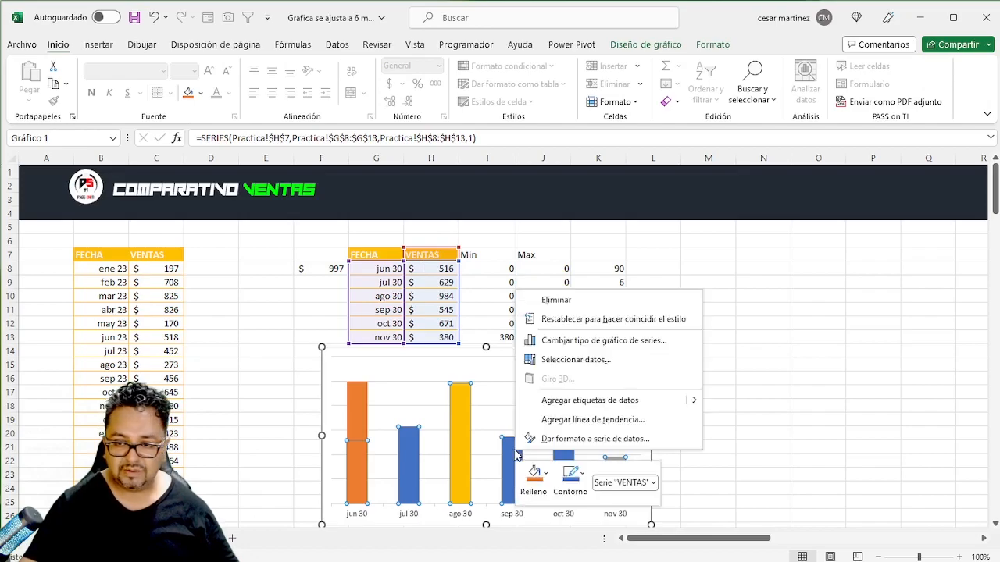
{"action": "left_click", "coordinate": [590, 400]}
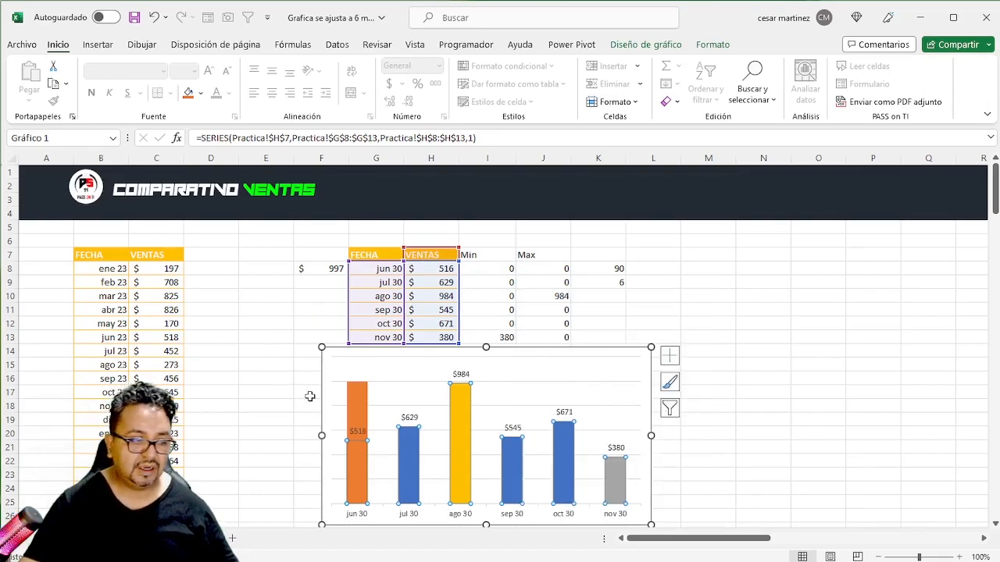
{"action": "left_click", "coordinate": [618, 351]}
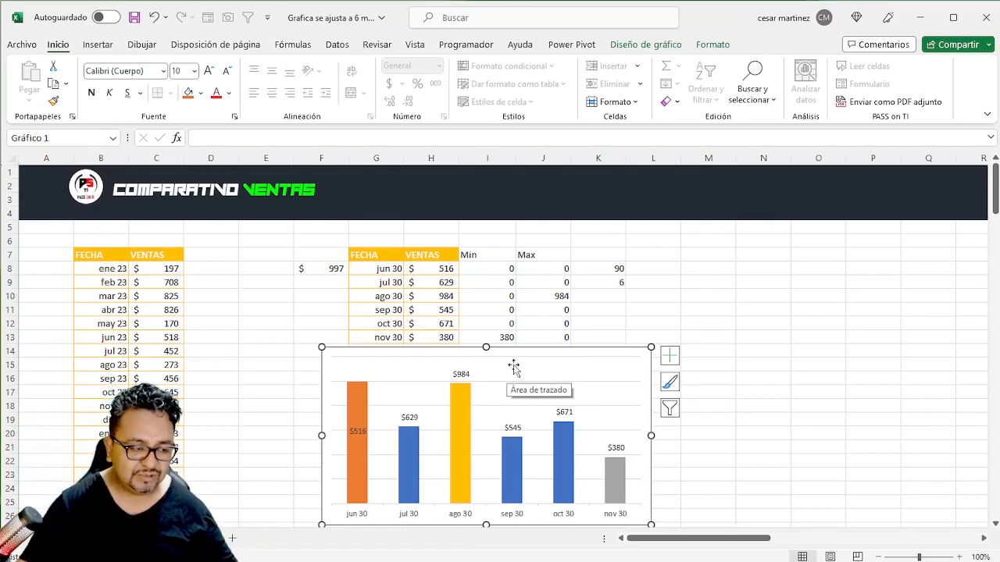
- Fill the VENTAS series columns with the theme color "Negro, Texto 1, Claro 15%"
{"action": "left_click", "coordinate": [516, 457]}
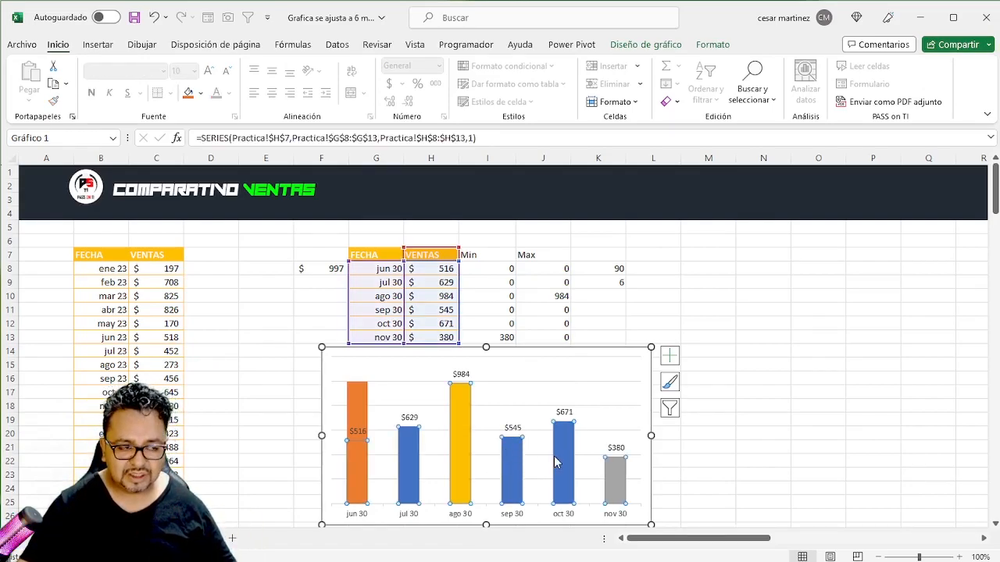
{"action": "left_click", "coordinate": [200, 93]}
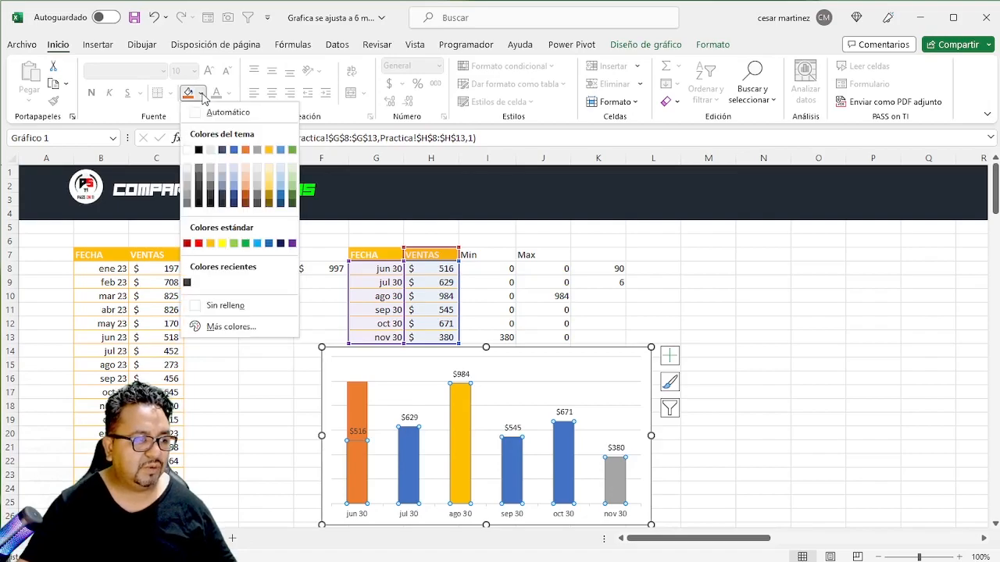
{"action": "left_click", "coordinate": [199, 187]}
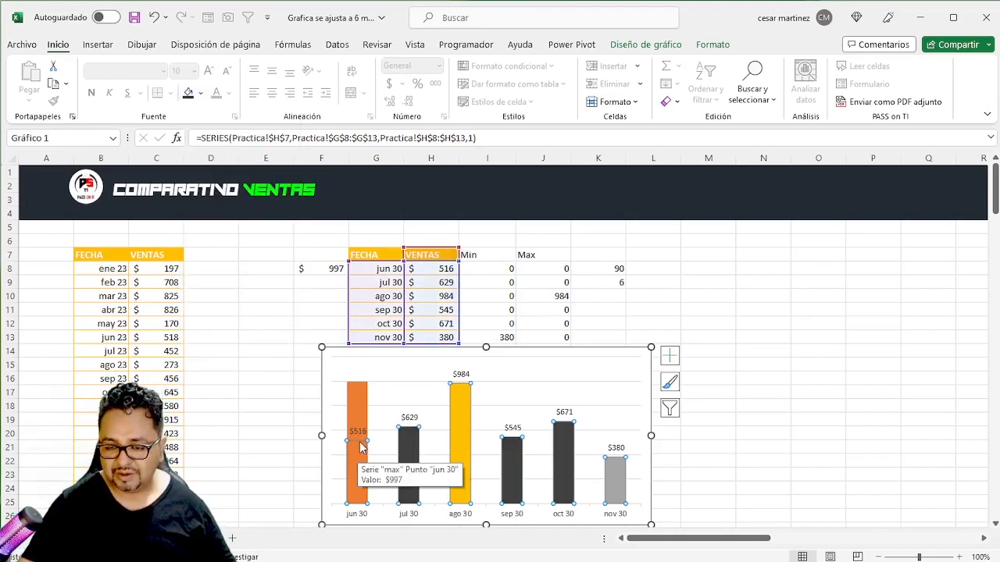
- Remove the fill from the "max" scale series column that covers the jun 30 sales column
{"action": "left_click", "coordinate": [361, 395]}
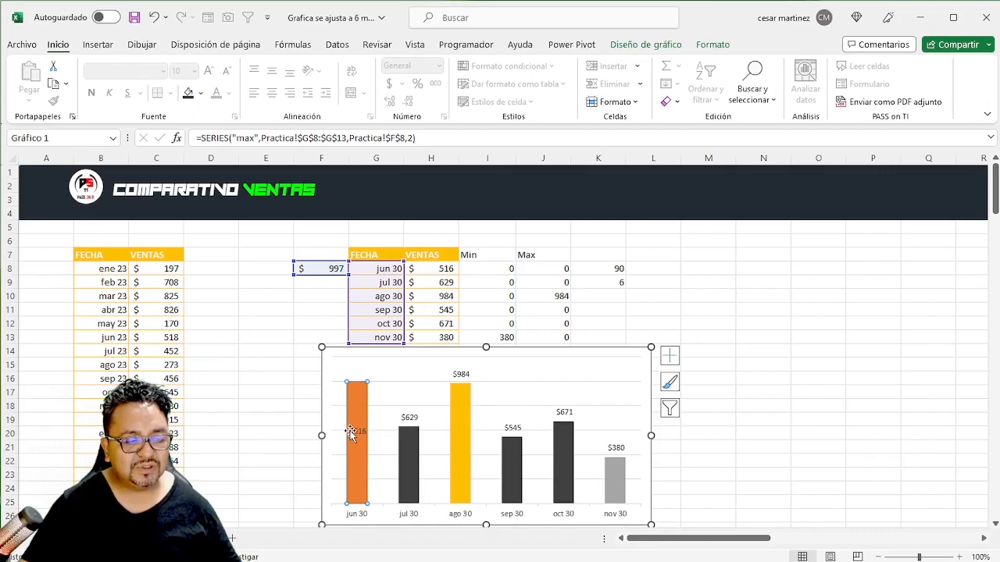
{"action": "mouse_move", "coordinate": [349, 447]}
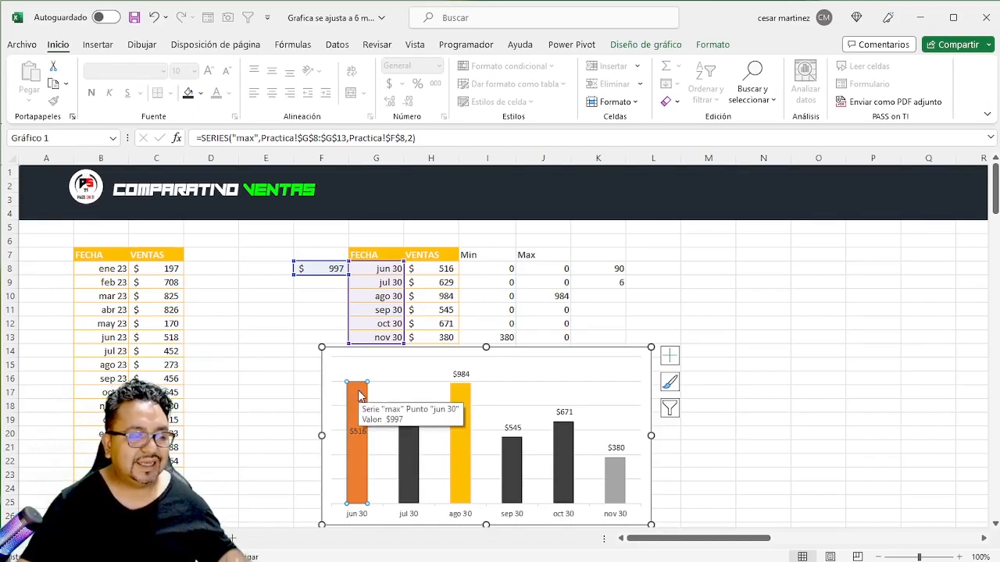
{"action": "left_click", "coordinate": [201, 93]}
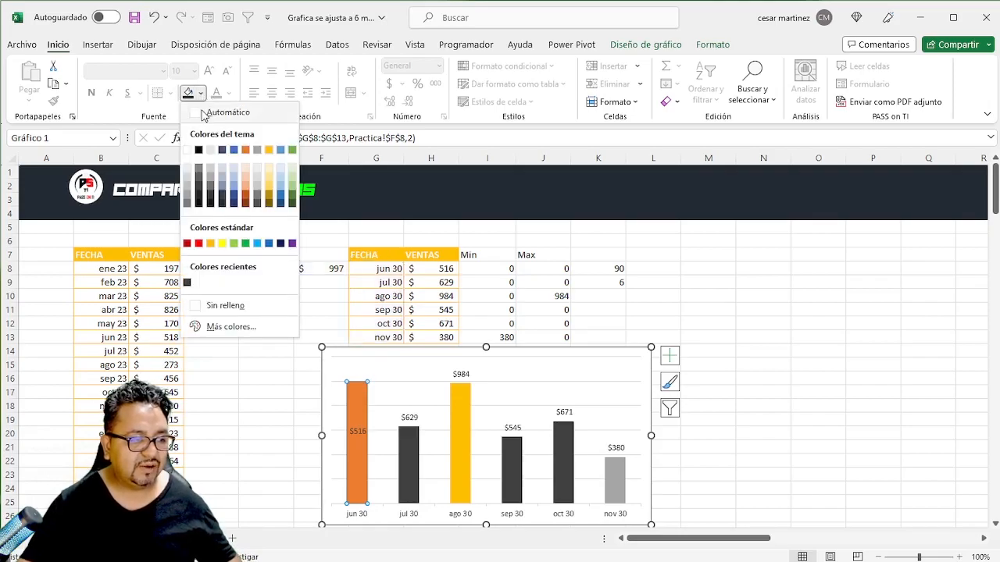
{"action": "left_click", "coordinate": [228, 307]}
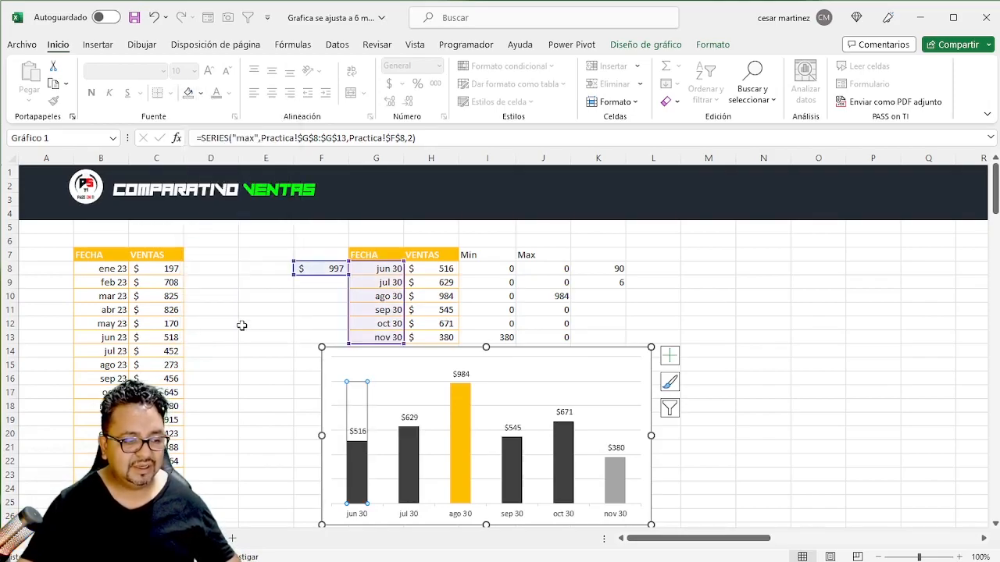
{"action": "left_click", "coordinate": [631, 353]}
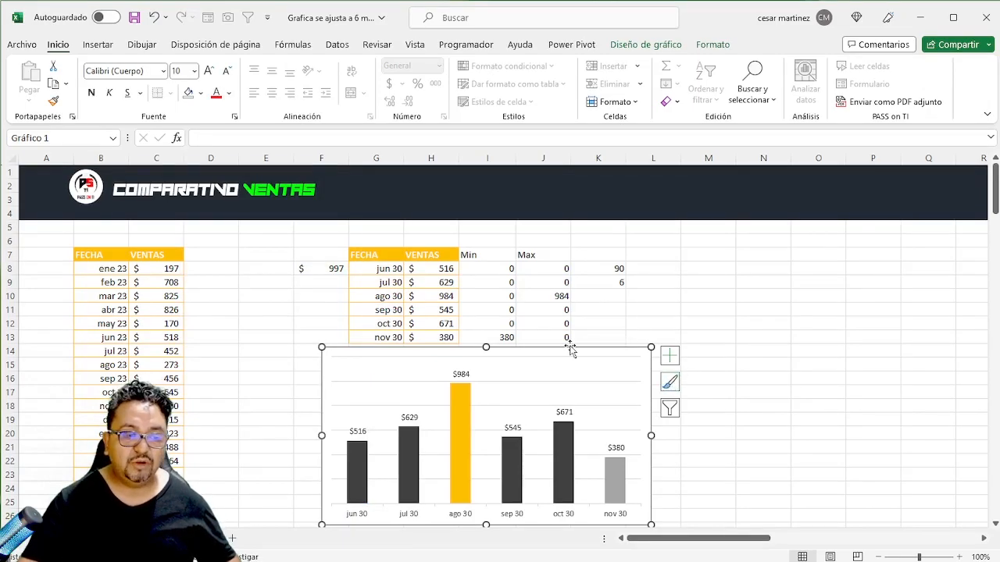
- Fill the Max series column at ago 30 with standard light green
{"action": "left_click", "coordinate": [467, 424]}
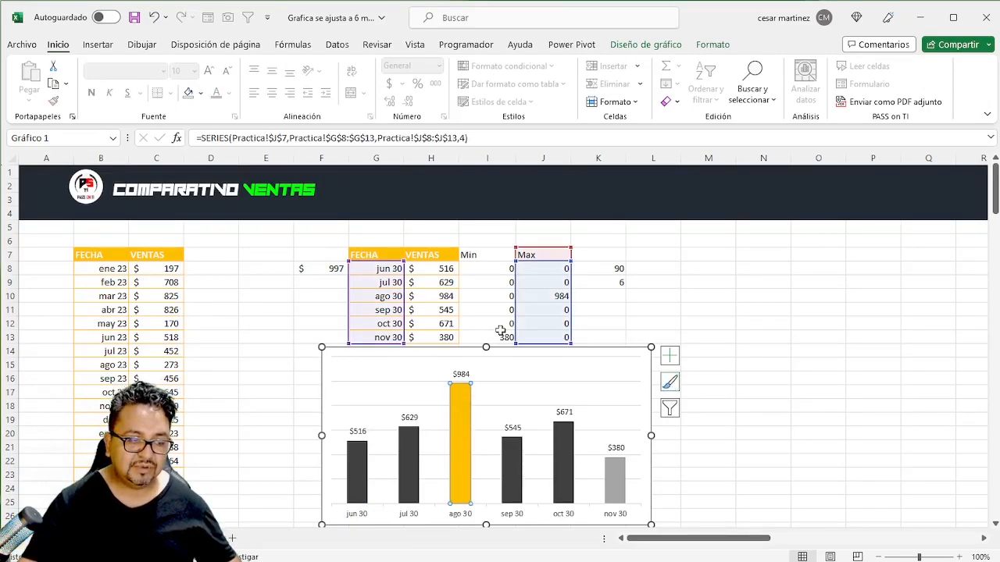
{"action": "left_click", "coordinate": [200, 93]}
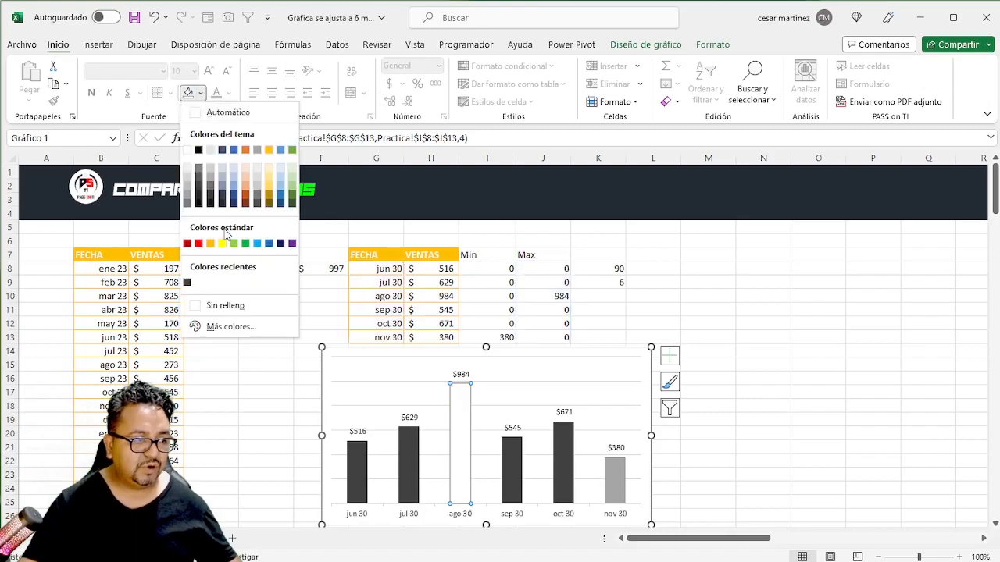
{"action": "left_click", "coordinate": [234, 244]}
- Fill the Min series column at nov 30 with standard red and deselect the chart
{"action": "left_click", "coordinate": [610, 496]}
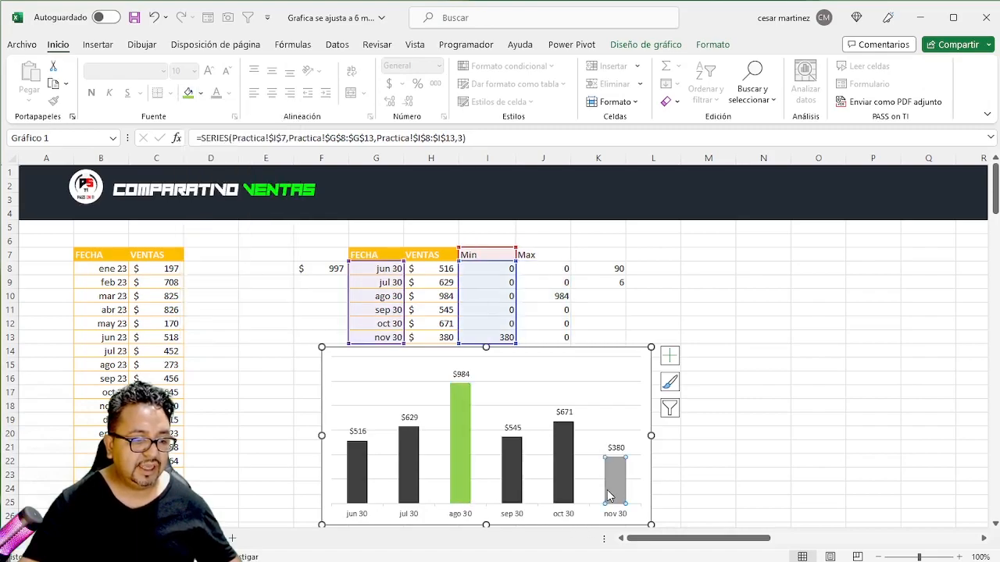
{"action": "left_click", "coordinate": [201, 93]}
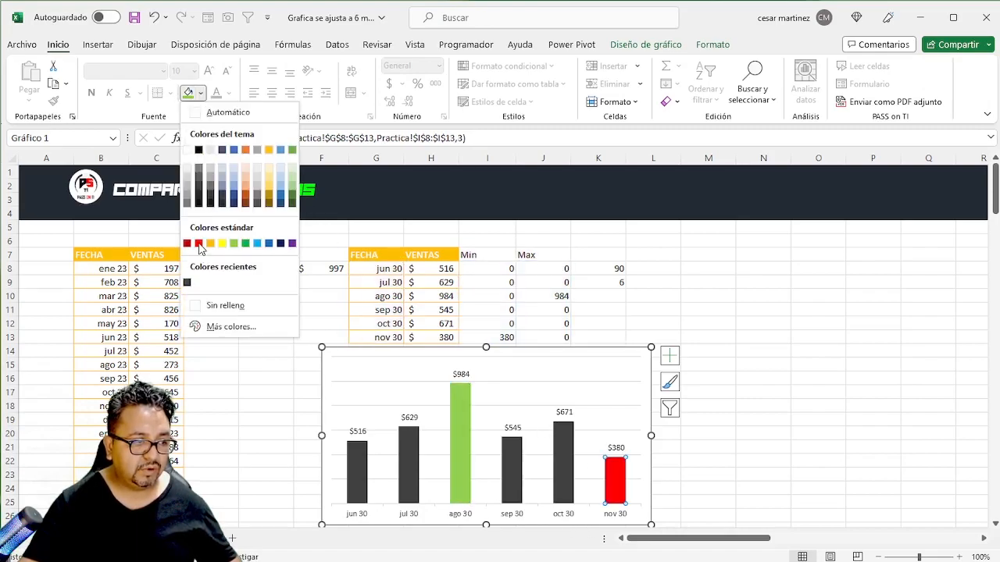
{"action": "left_click", "coordinate": [201, 244]}
{"action": "left_click", "coordinate": [816, 283]}
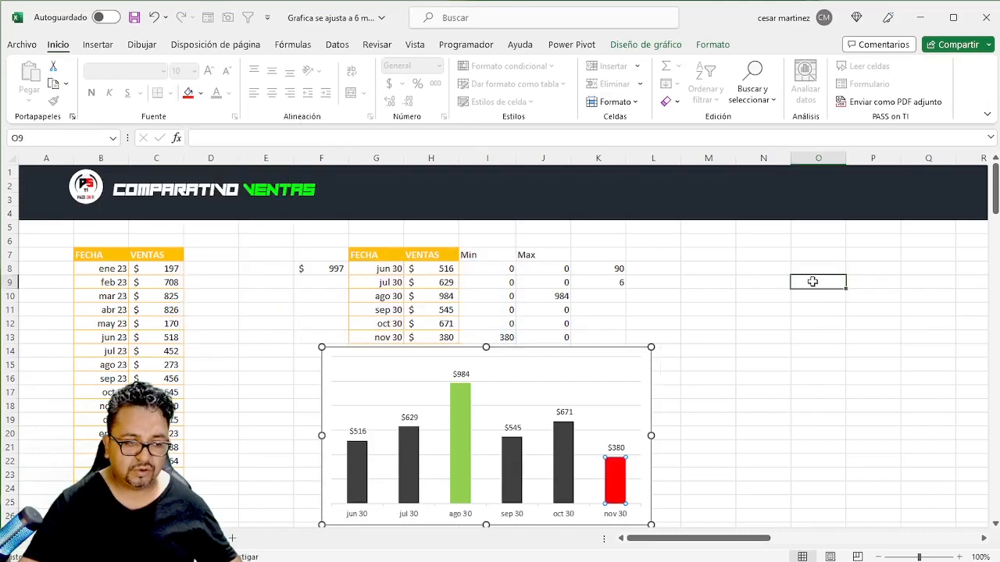
- Draw a small rectangle shape about 0.4 cm high and 0.82 cm wide on the empty cells beside the chart
{"action": "left_click", "coordinate": [613, 352]}
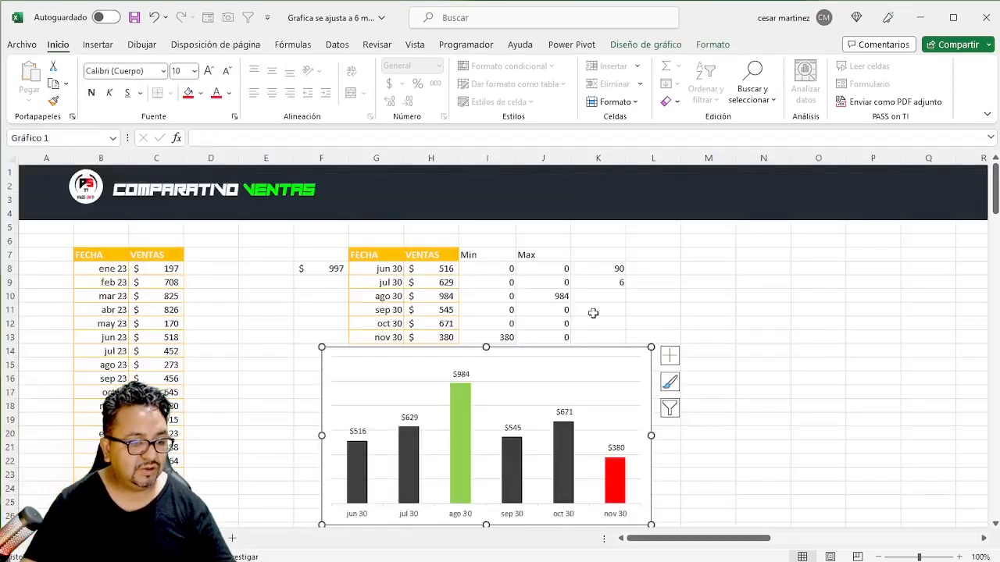
{"action": "left_click", "coordinate": [709, 267]}
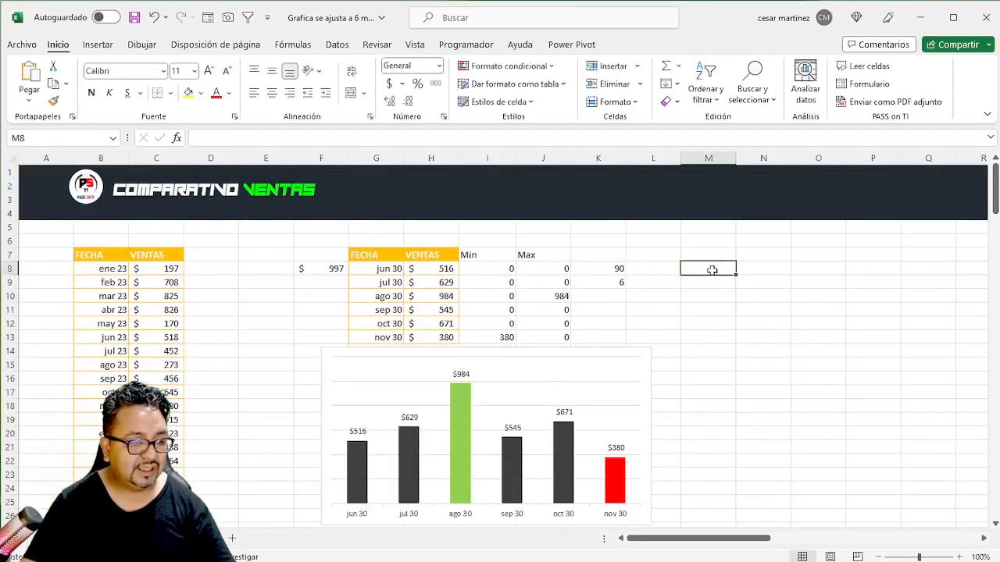
{"action": "left_click", "coordinate": [98, 45]}
{"action": "left_click", "coordinate": [188, 92]}
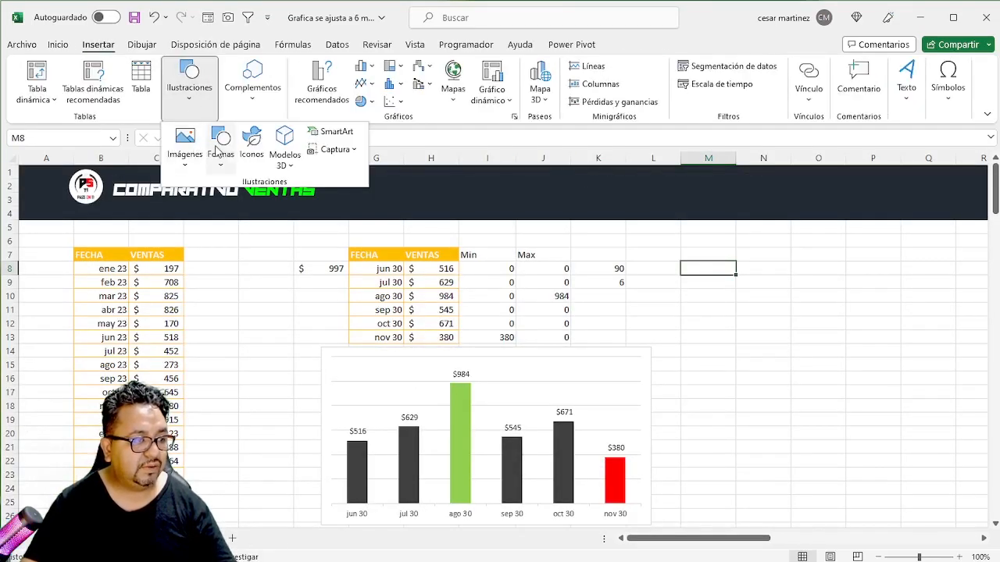
{"action": "left_click", "coordinate": [220, 147]}
{"action": "left_click", "coordinate": [254, 203]}
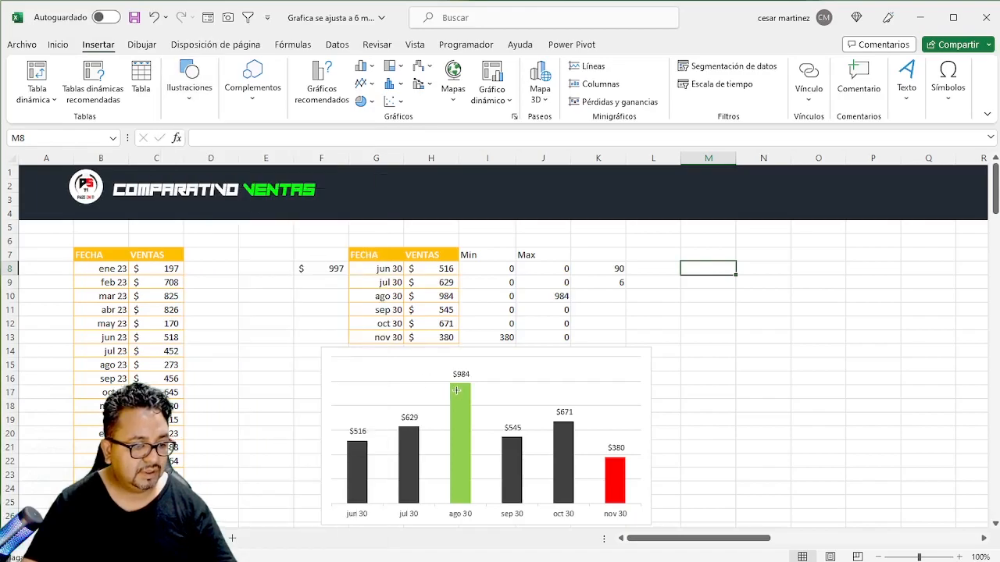
{"action": "mouse_move", "coordinate": [448, 386]}
{"action": "left_mouse_down"}
{"action": "mouse_move", "coordinate": [472, 399]}
{"action": "mouse_move", "coordinate": [662, 422]}
{"action": "mouse_move", "coordinate": [689, 387]}
{"action": "left_mouse_up"}
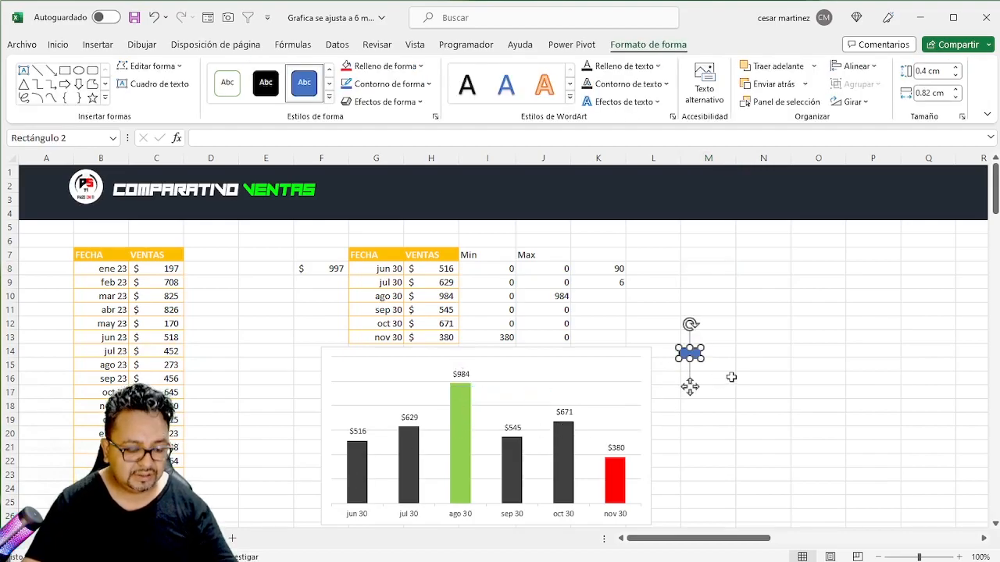
- Fill the small rectangle with a dark gray shade of the theme's black
{"action": "key", "text": "ctrl+1"}
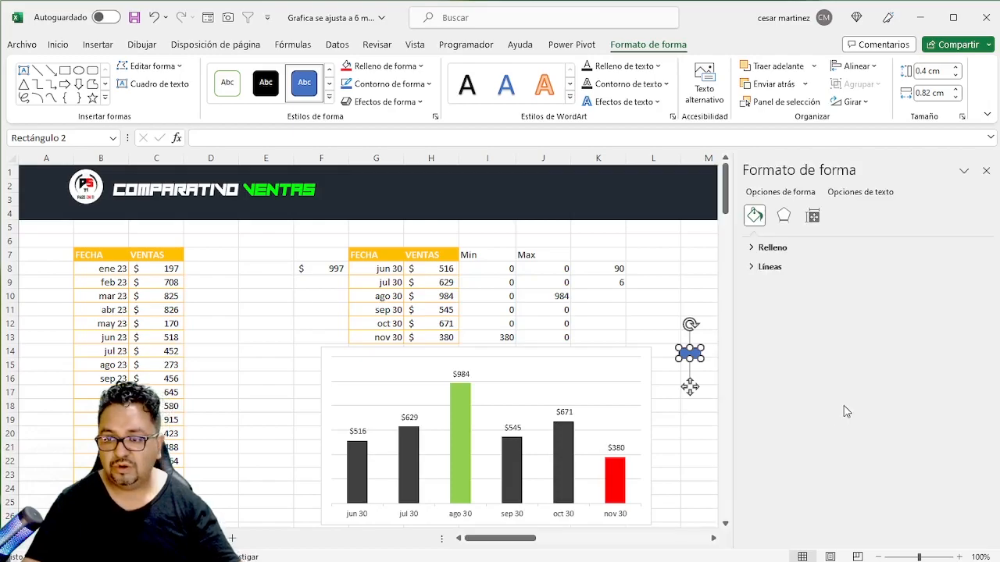
{"action": "left_click", "coordinate": [770, 249]}
{"action": "left_click", "coordinate": [972, 355]}
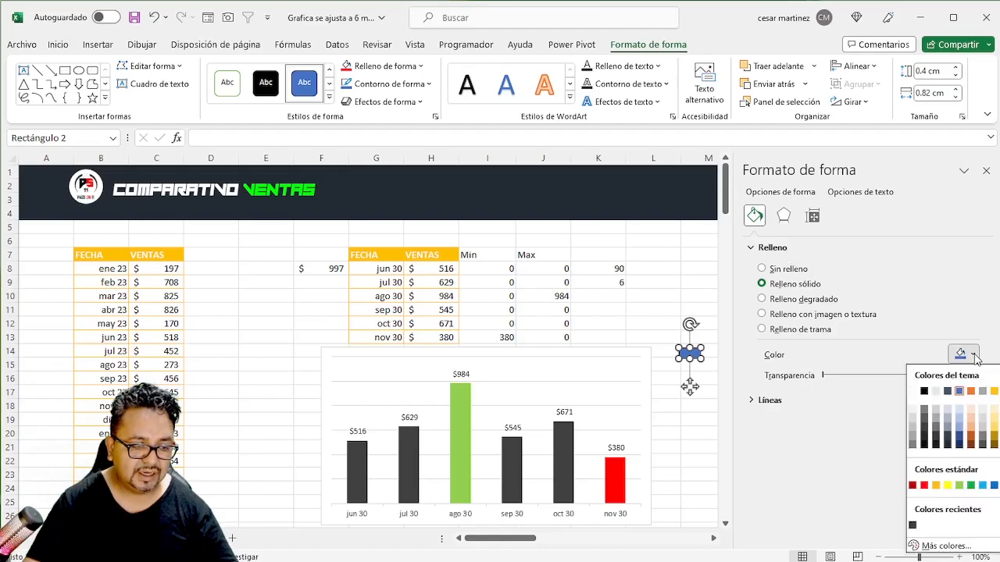
{"action": "left_click", "coordinate": [925, 428]}
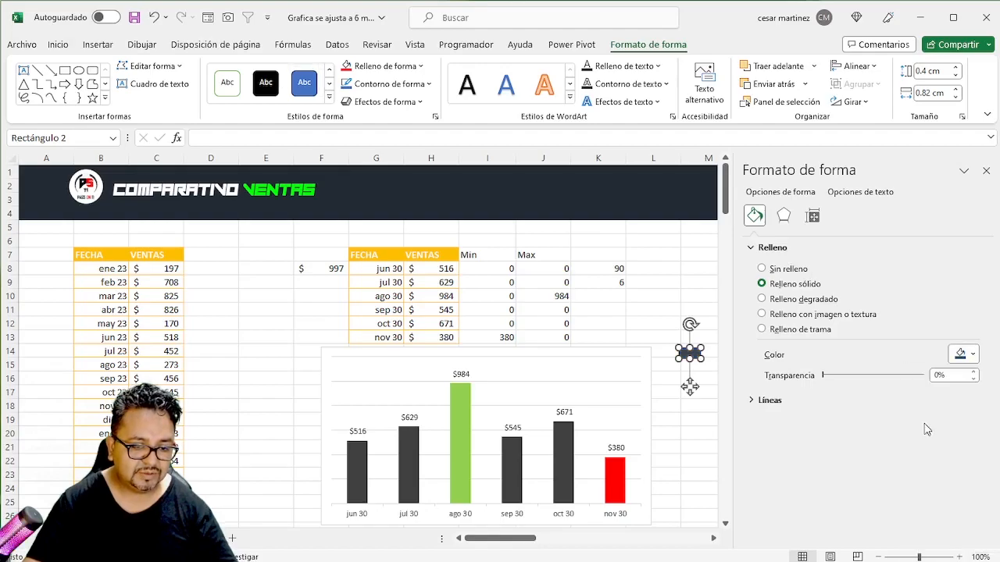
- Give the rectangle a solid white outline with 80% transparency and a 10 pt width, and finish formatting it
{"action": "left_click", "coordinate": [763, 247]}
{"action": "left_click", "coordinate": [754, 267]}
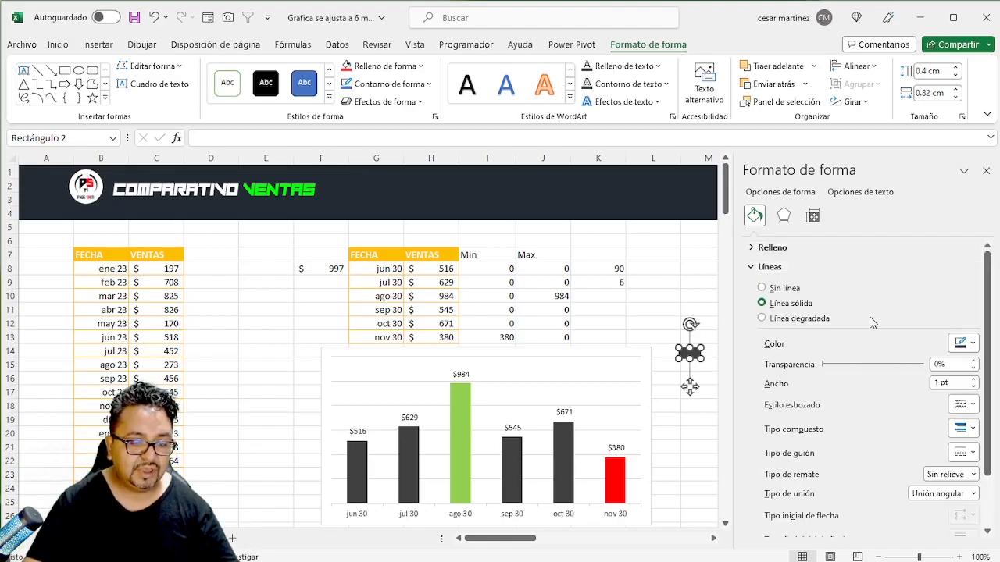
{"action": "left_click_drag", "start_coordinate": [945, 364], "coordinate": [918, 364]}
{"action": "type", "text": "80"}
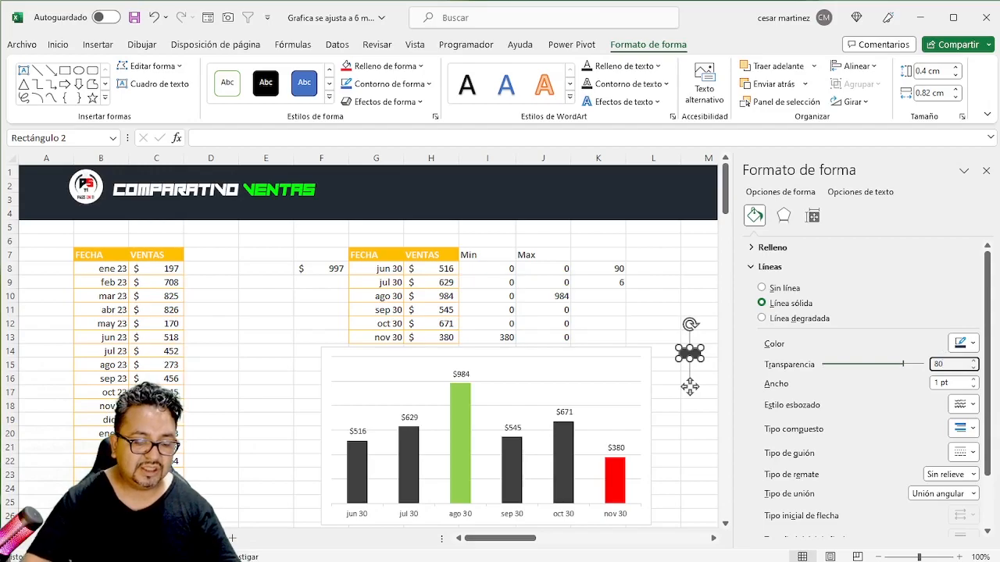
{"action": "left_click_drag", "start_coordinate": [956, 384], "coordinate": [892, 379]}
{"action": "type", "text": "10"}
{"action": "key", "text": "Return"}
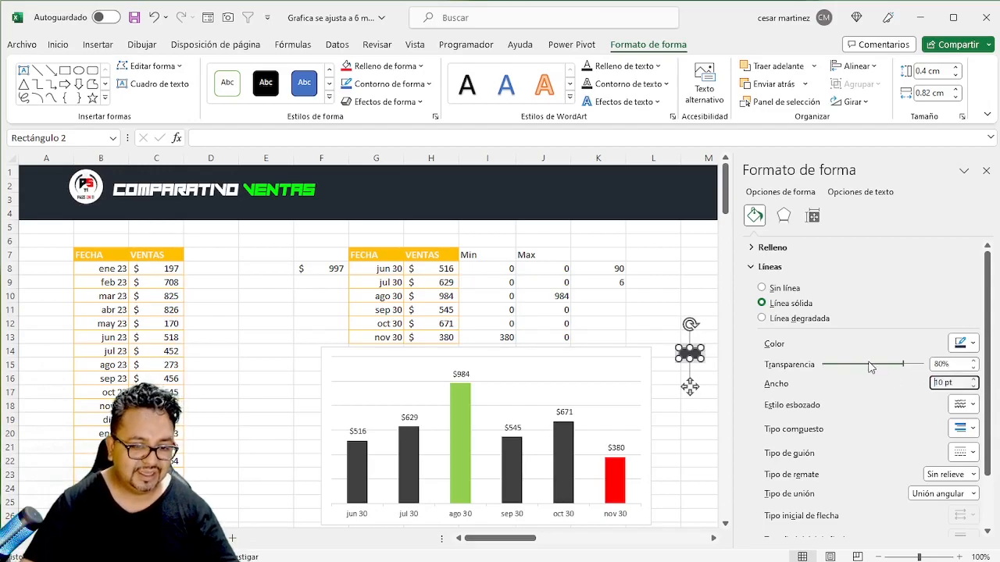
{"action": "left_click", "coordinate": [973, 344]}
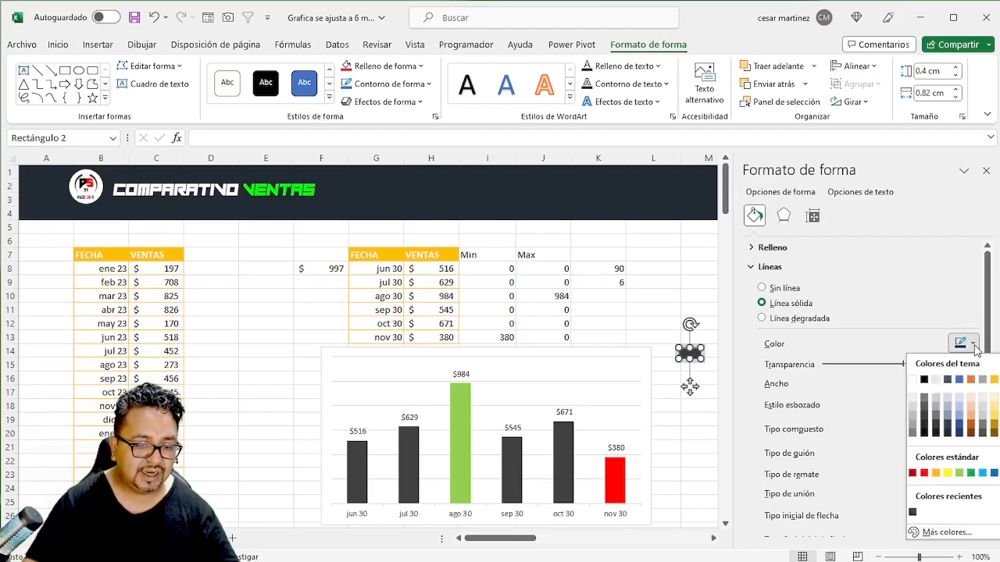
{"action": "left_click", "coordinate": [973, 344]}
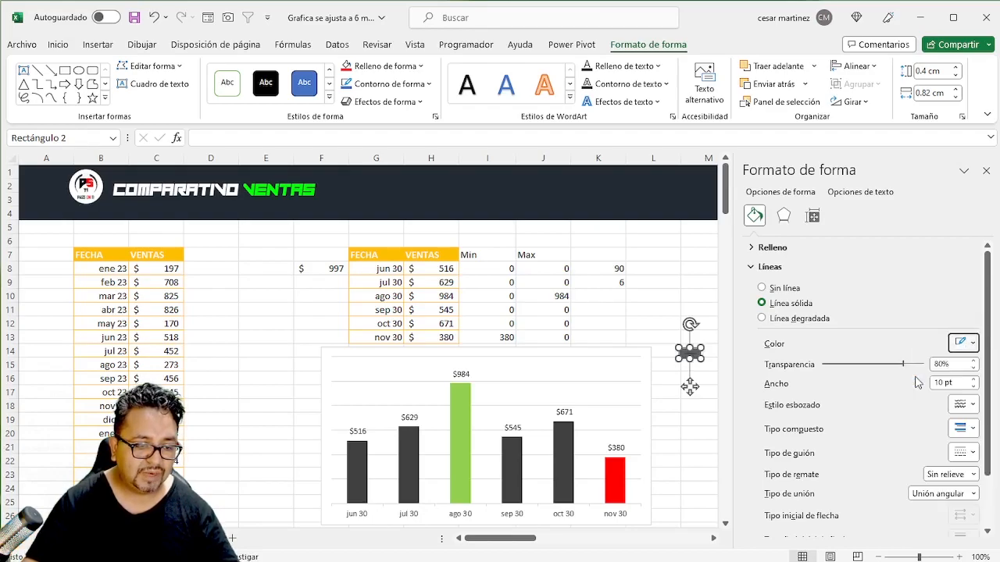
{"action": "left_click", "coordinate": [988, 172]}
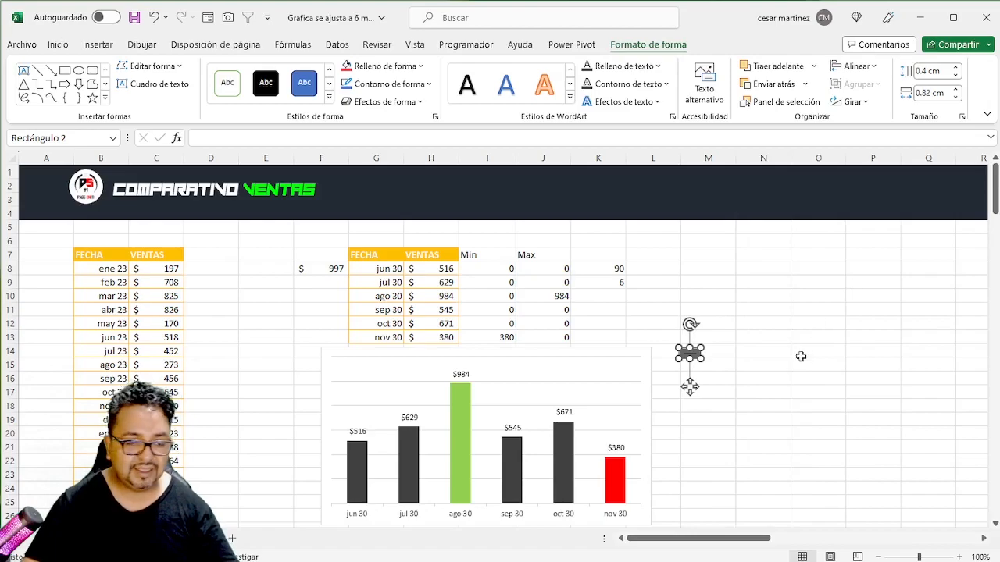
- Copy the dark gray rectangle and paste it as the picture fill of the VENTAS series columns
{"action": "left_click", "coordinate": [766, 392]}
{"action": "left_click", "coordinate": [689, 355]}
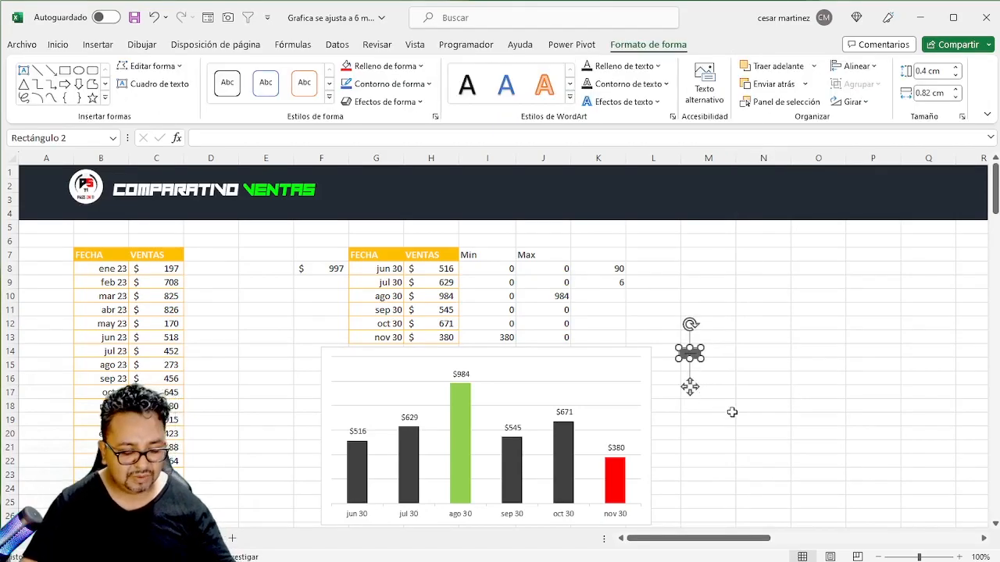
{"action": "left_click", "coordinate": [558, 427]}
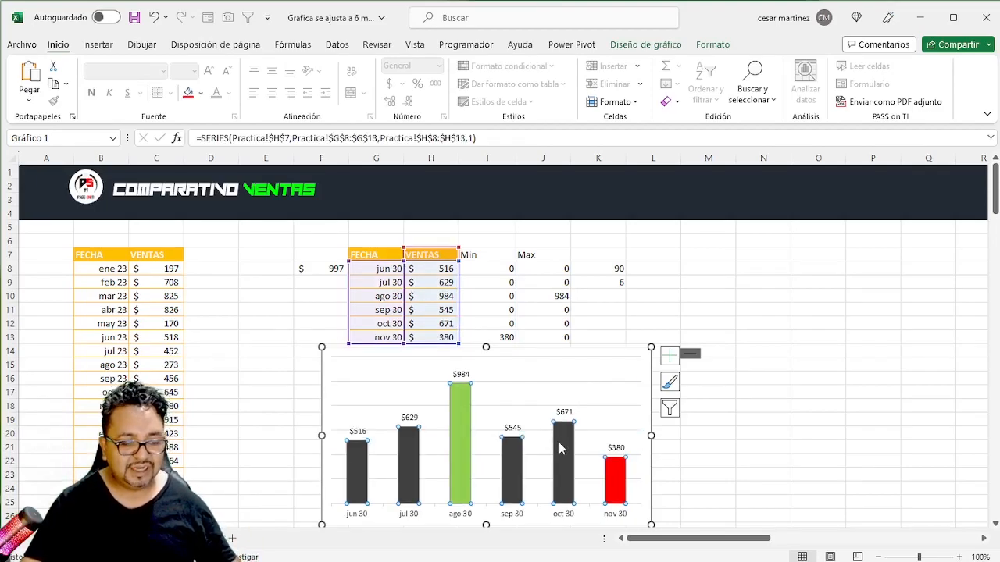
{"action": "key", "text": "ctrl+v"}
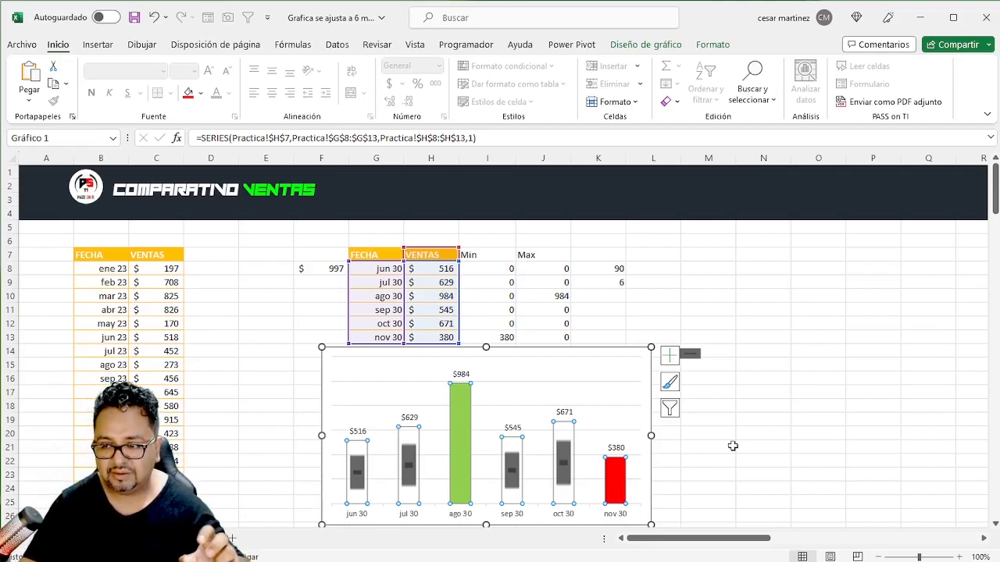
- Set the VENTAS series picture fill to "Apilar y ajustar la escala con" with 50 units per image
{"action": "key", "text": "ctrl+1"}
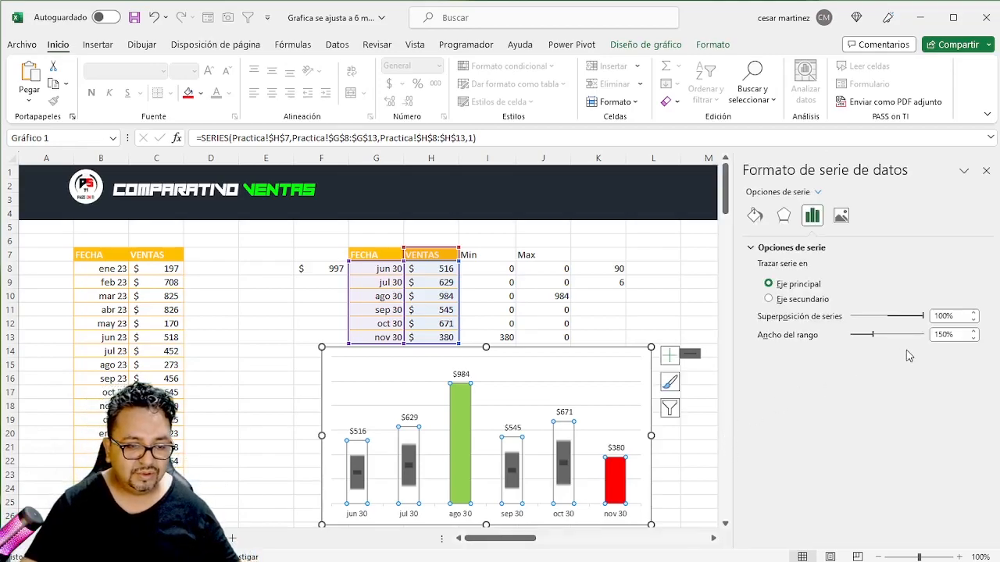
{"action": "left_click", "coordinate": [754, 218]}
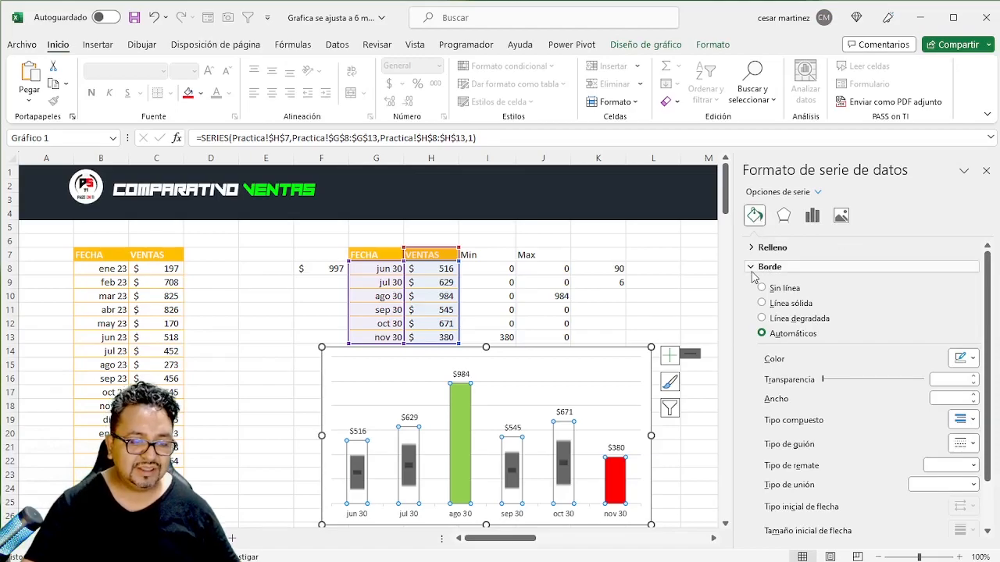
{"action": "scroll", "coordinate": [794, 315], "scroll_direction": "down", "scroll_amount": 2}
{"action": "scroll", "coordinate": [794, 323], "scroll_direction": "up", "scroll_amount": 2}
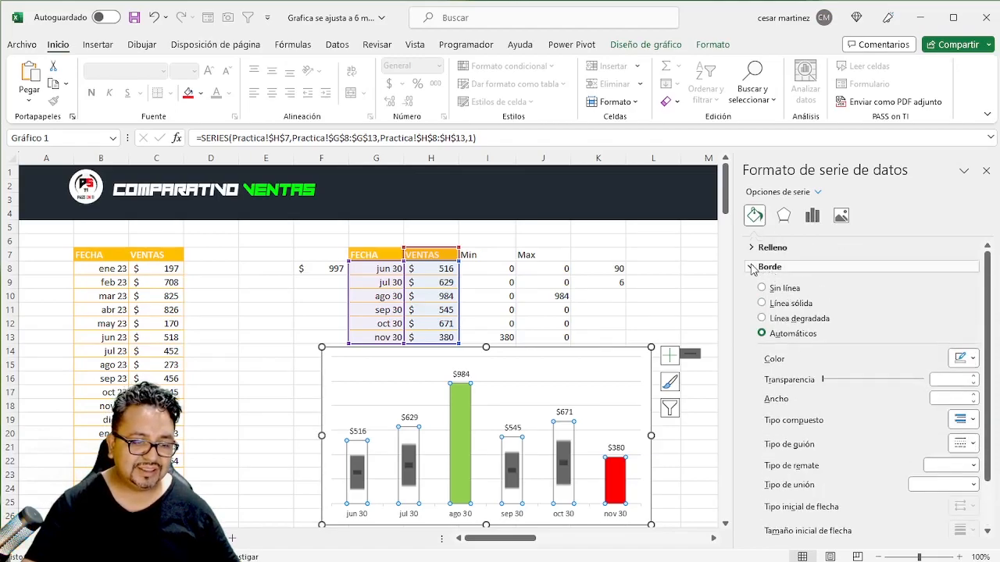
{"action": "left_click", "coordinate": [753, 264]}
{"action": "left_click", "coordinate": [751, 249]}
{"action": "scroll", "coordinate": [788, 368], "scroll_direction": "down", "scroll_amount": 4}
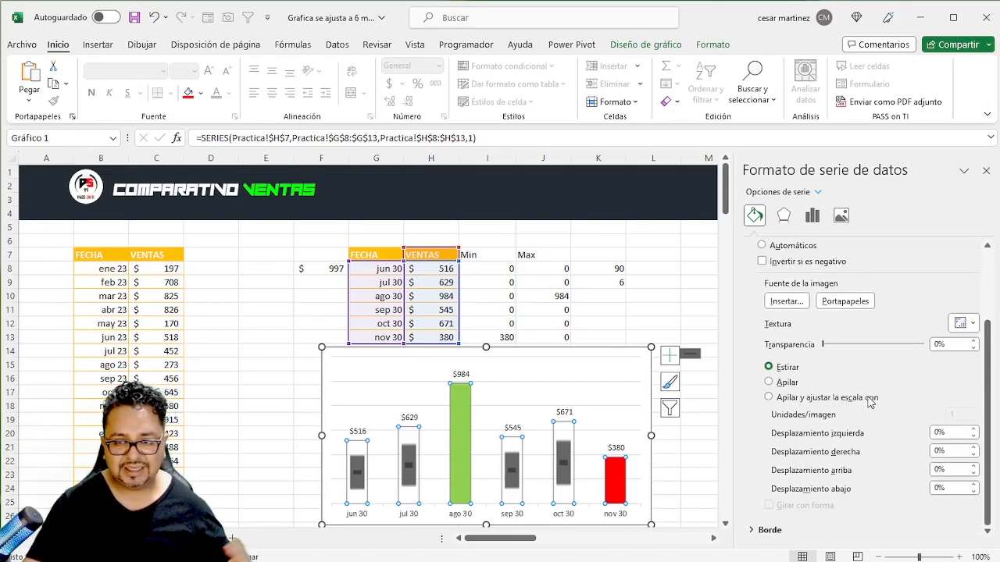
{"action": "left_click", "coordinate": [768, 399]}
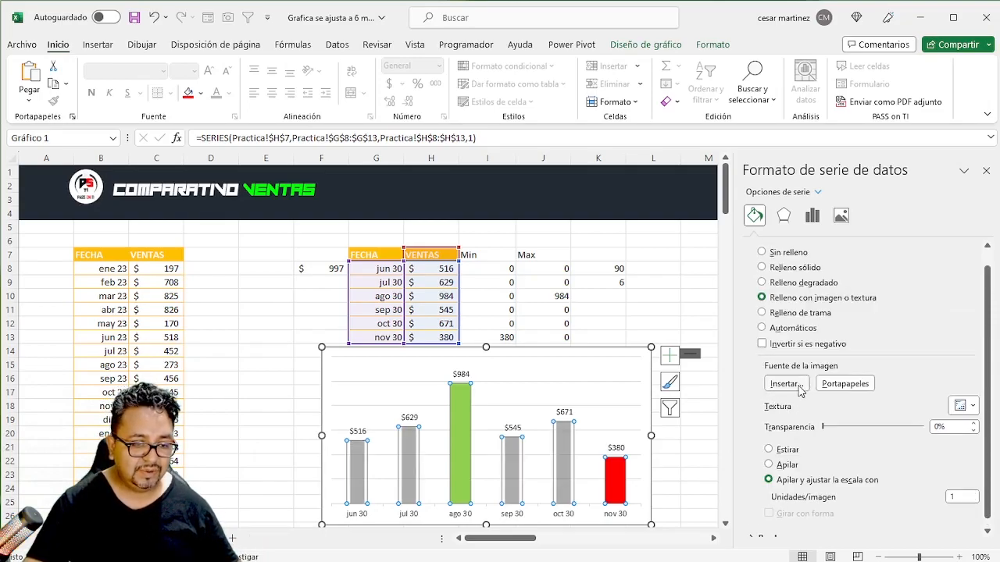
{"action": "scroll", "coordinate": [801, 378], "scroll_direction": "down", "scroll_amount": 1}
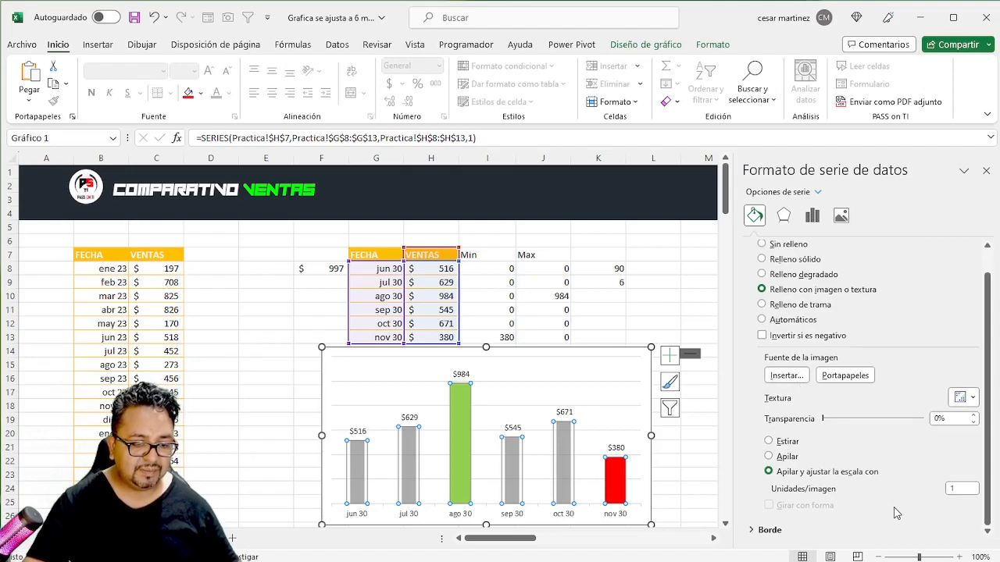
{"action": "left_click", "coordinate": [960, 489]}
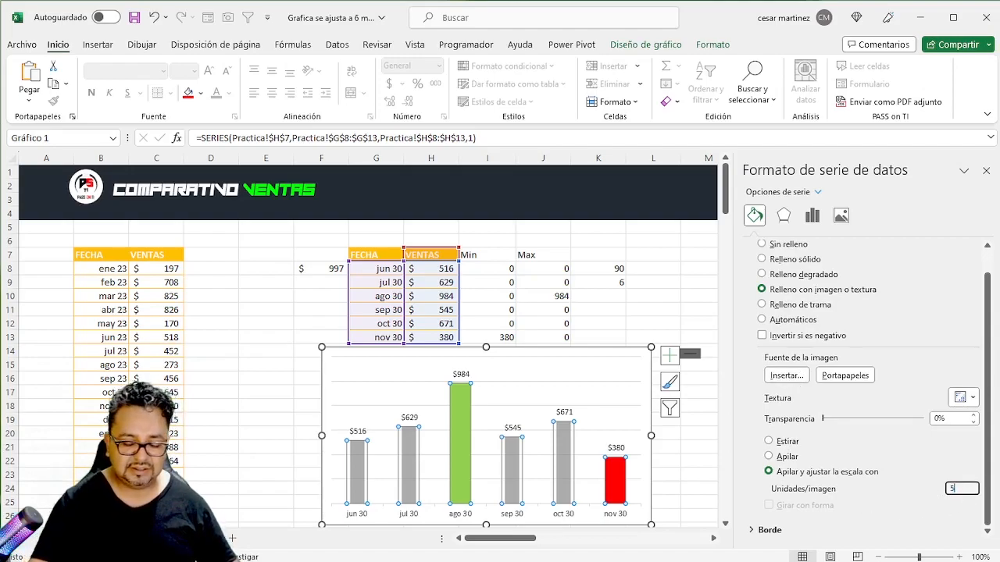
{"action": "key", "text": "Tab"}
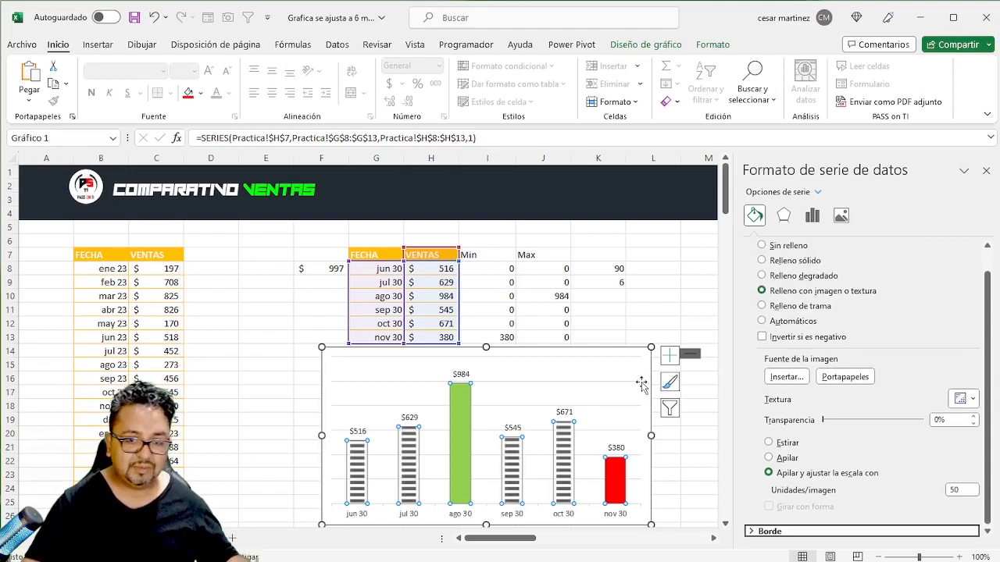
- Change the small rectangle's fill to standard light green
{"action": "left_click", "coordinate": [690, 354]}
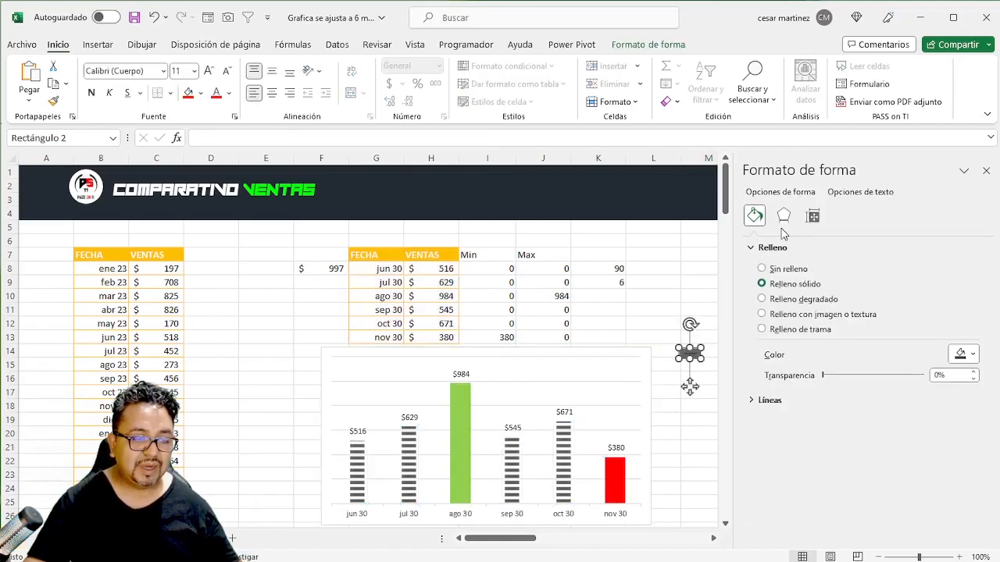
{"action": "left_click", "coordinate": [971, 356]}
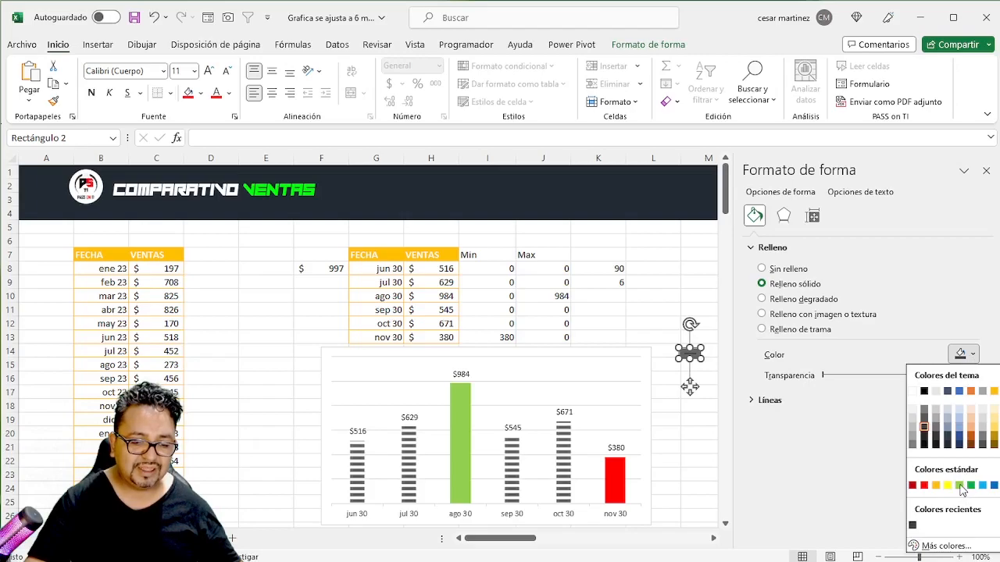
{"action": "left_click", "coordinate": [960, 485]}
- Copy the light green rectangle and paste it as the picture fill of the Max series column at ago 30
{"action": "left_click", "coordinate": [699, 282]}
{"action": "left_click", "coordinate": [694, 355]}
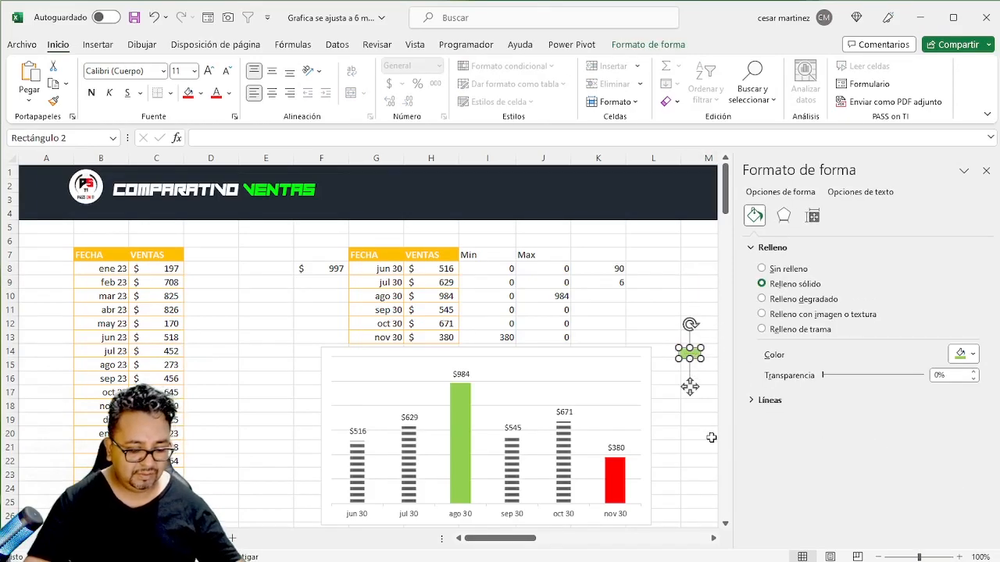
{"action": "left_click", "coordinate": [463, 422]}
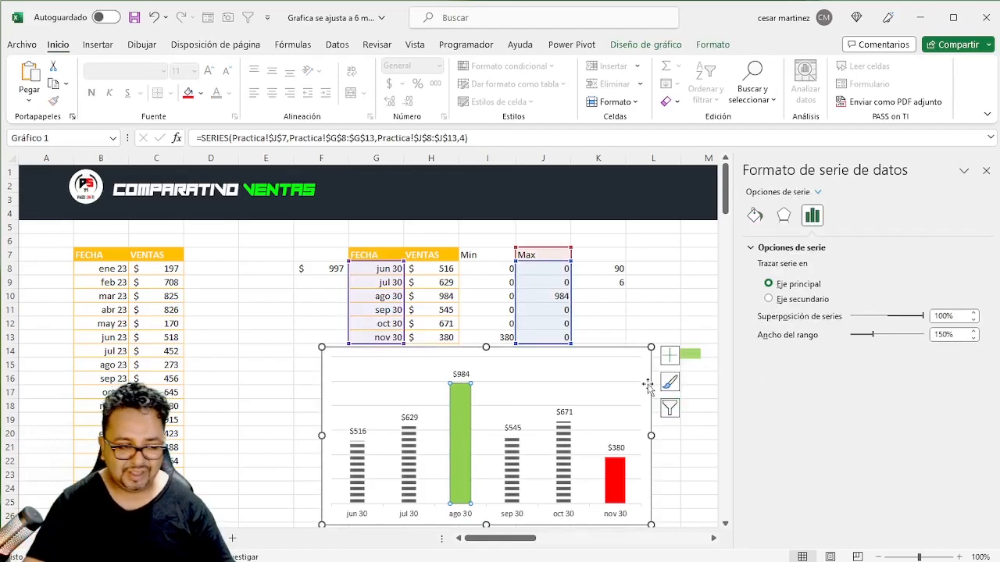
{"action": "key", "text": "ctrl+v"}
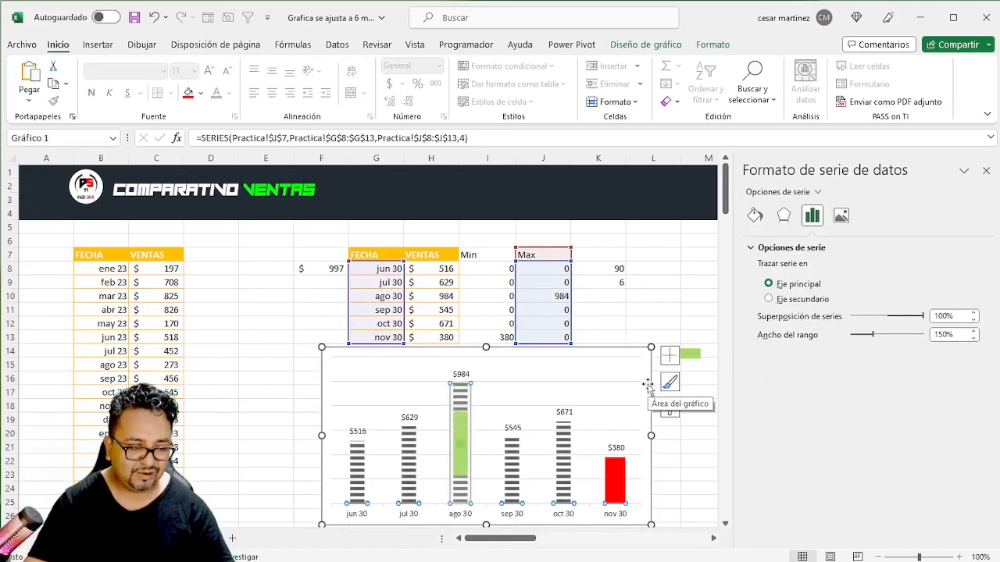
- Stack and scale the Max series picture fill with "Apilar y ajustar la escala con" at 50 units per image
{"action": "left_click", "coordinate": [755, 218]}
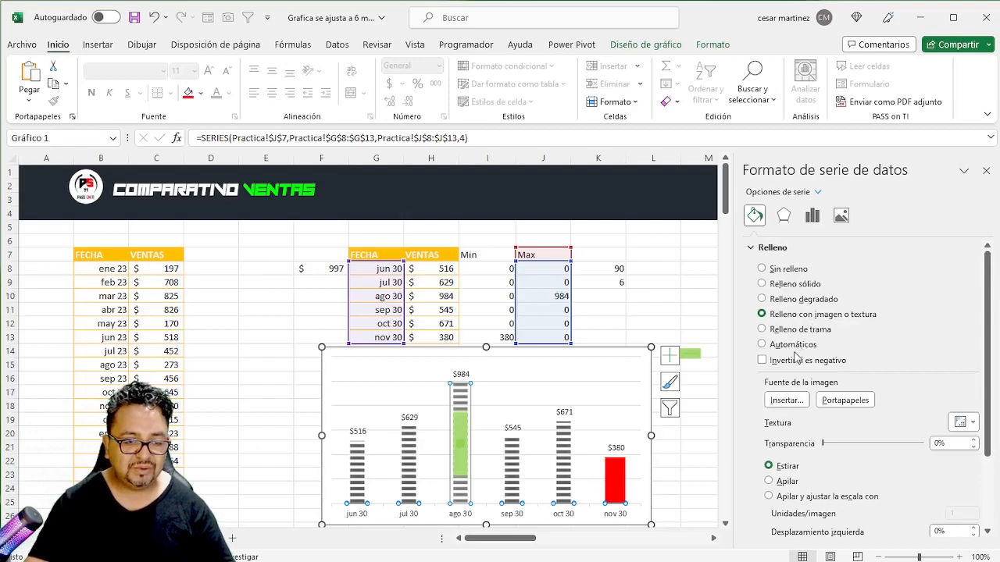
{"action": "scroll", "coordinate": [797, 359], "scroll_direction": "down", "scroll_amount": 3}
{"action": "left_click", "coordinate": [768, 398]}
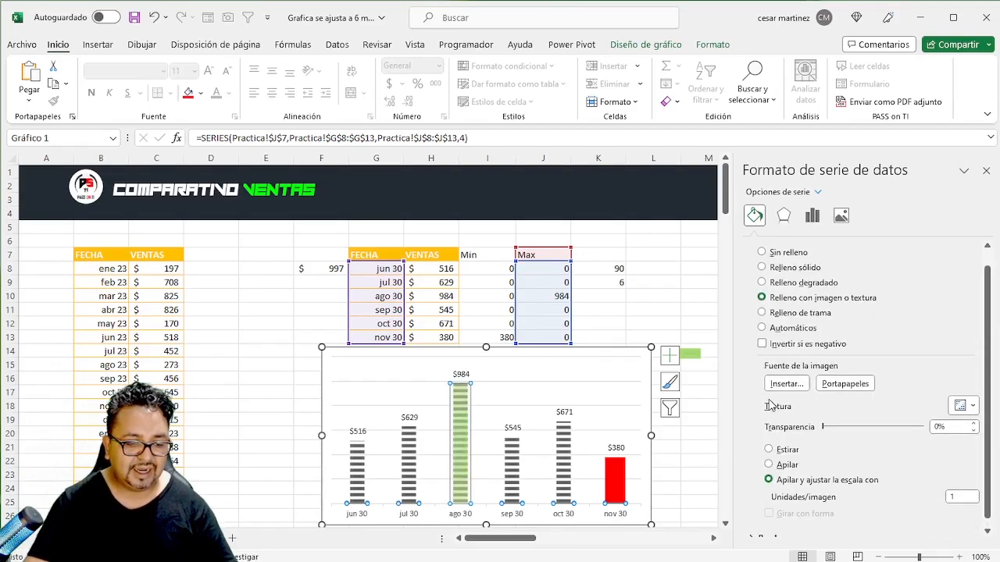
{"action": "left_click", "coordinate": [947, 490]}
{"action": "key", "text": "Tab"}
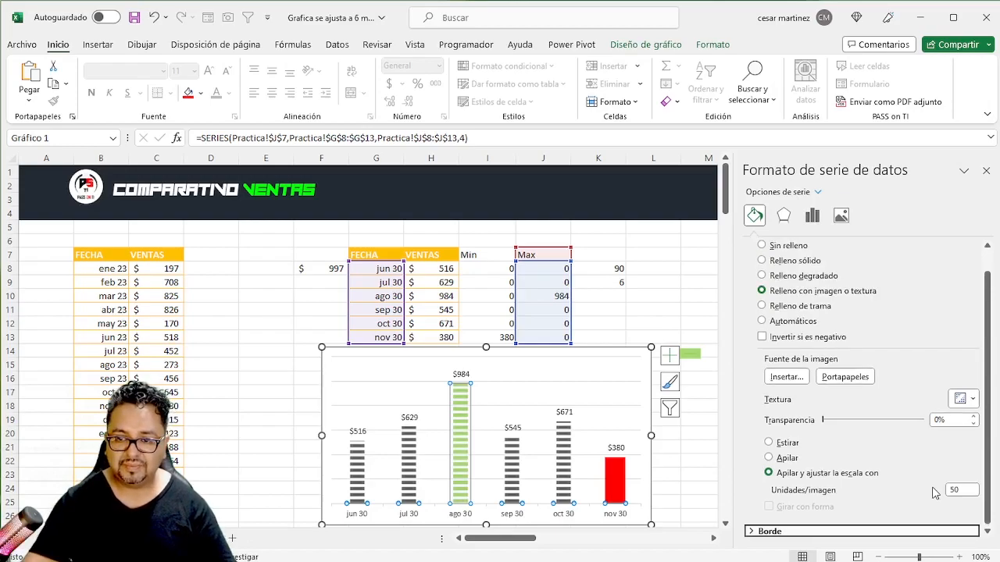
- Change the small rectangle's fill to standard red
{"action": "left_click", "coordinate": [690, 353]}
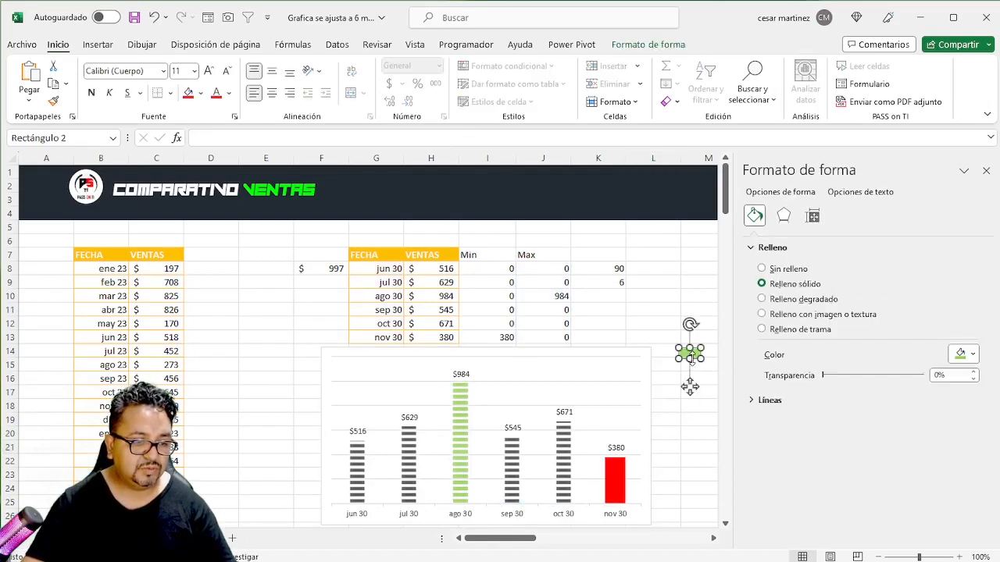
{"action": "left_click", "coordinate": [968, 354]}
{"action": "left_click", "coordinate": [924, 485]}
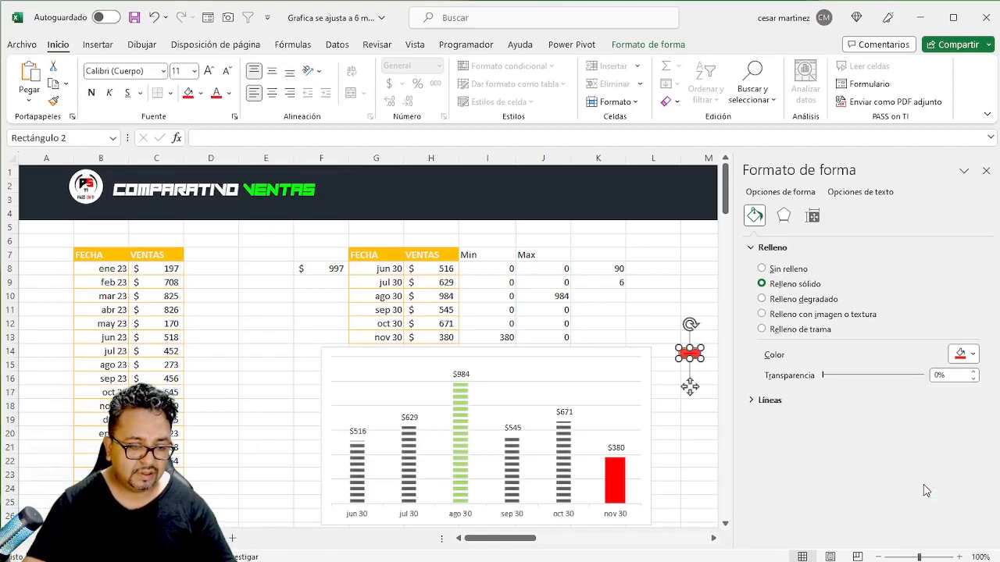
- Paste the red rectangle as the Min series column's picture fill, stacked and scaled with "Apilar y ajustar la escala con" at 50 units per image
{"action": "left_click", "coordinate": [625, 490]}
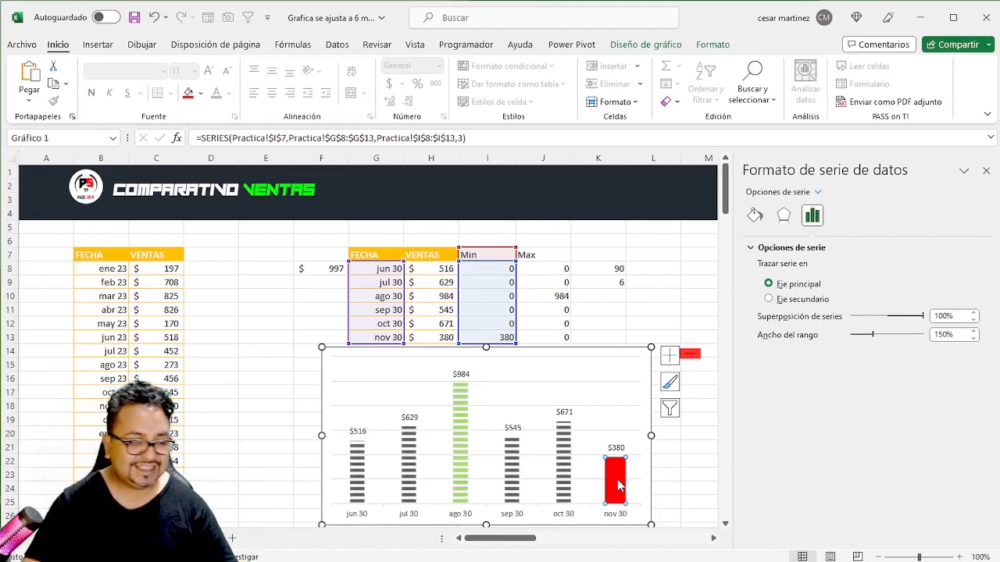
{"action": "key", "text": "ctrl+v"}
{"action": "left_click", "coordinate": [755, 215]}
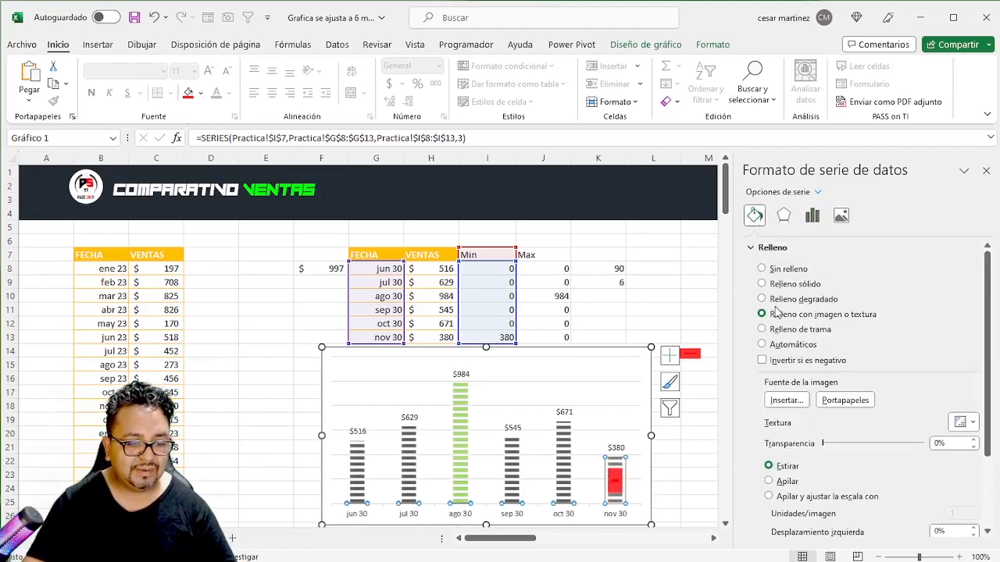
{"action": "scroll", "coordinate": [783, 348], "scroll_direction": "down", "scroll_amount": 3}
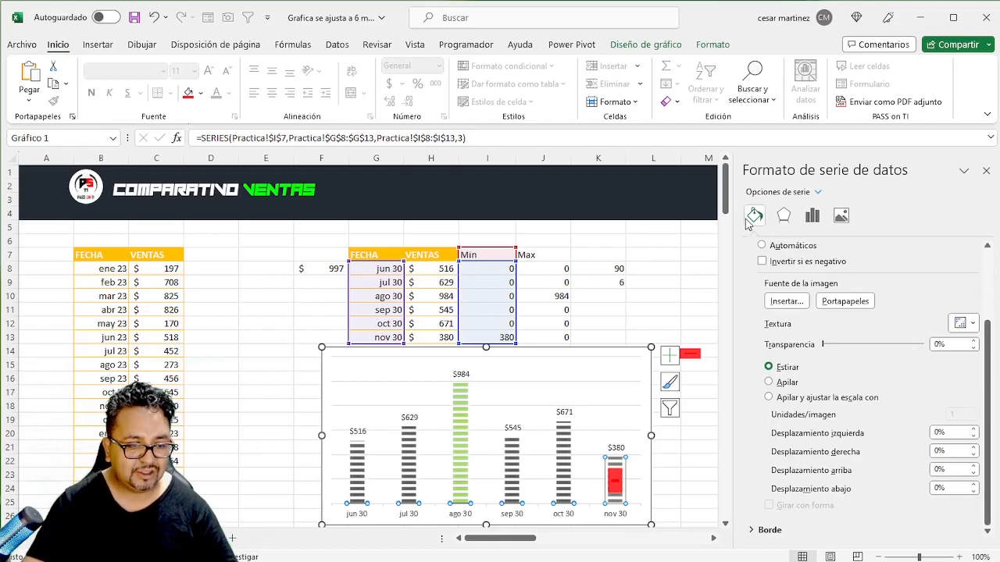
{"action": "scroll", "coordinate": [780, 306], "scroll_direction": "up", "scroll_amount": 2}
{"action": "scroll", "coordinate": [779, 306], "scroll_direction": "up", "scroll_amount": 1}
{"action": "scroll", "coordinate": [764, 338], "scroll_direction": "up", "scroll_amount": 1}
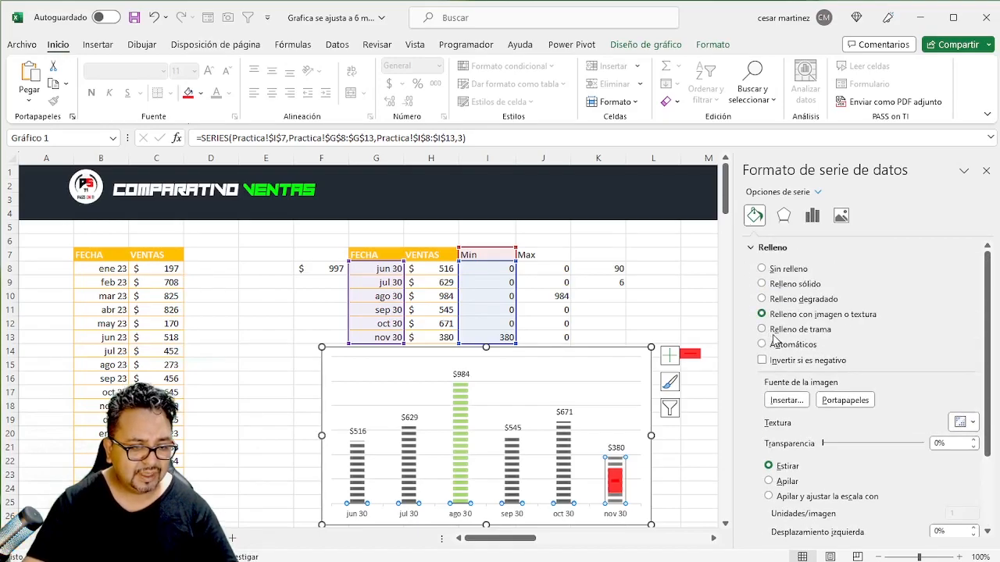
{"action": "scroll", "coordinate": [773, 344], "scroll_direction": "down", "scroll_amount": 3}
{"action": "left_click", "coordinate": [770, 398]}
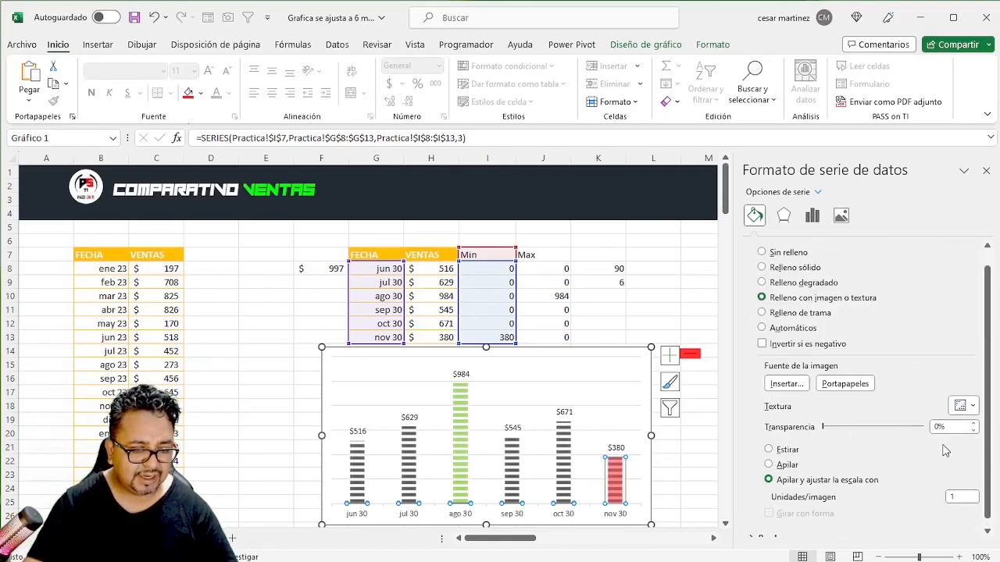
{"action": "double_click", "coordinate": [949, 498]}
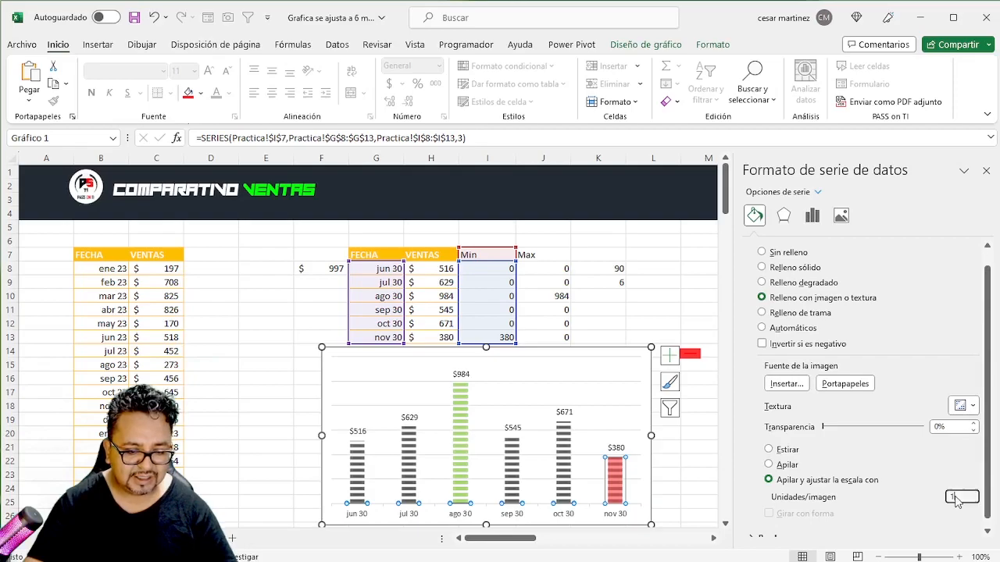
{"action": "type", "text": "50"}
{"action": "key", "text": "Tab"}
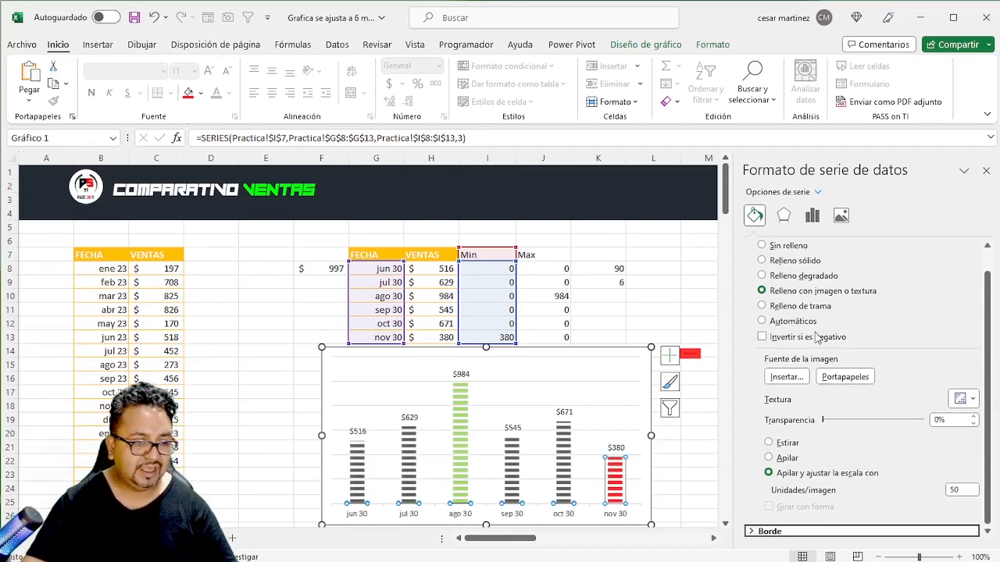
- Close the formatting pane and delete the small red rectangle beside the chart
{"action": "left_click", "coordinate": [653, 267]}
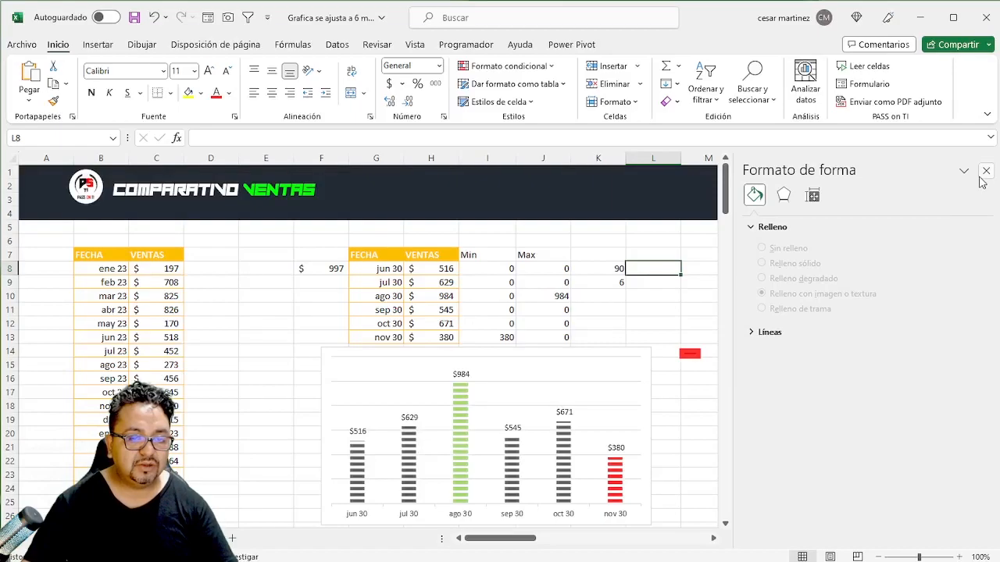
{"action": "left_click", "coordinate": [985, 171]}
{"action": "left_click", "coordinate": [693, 354]}
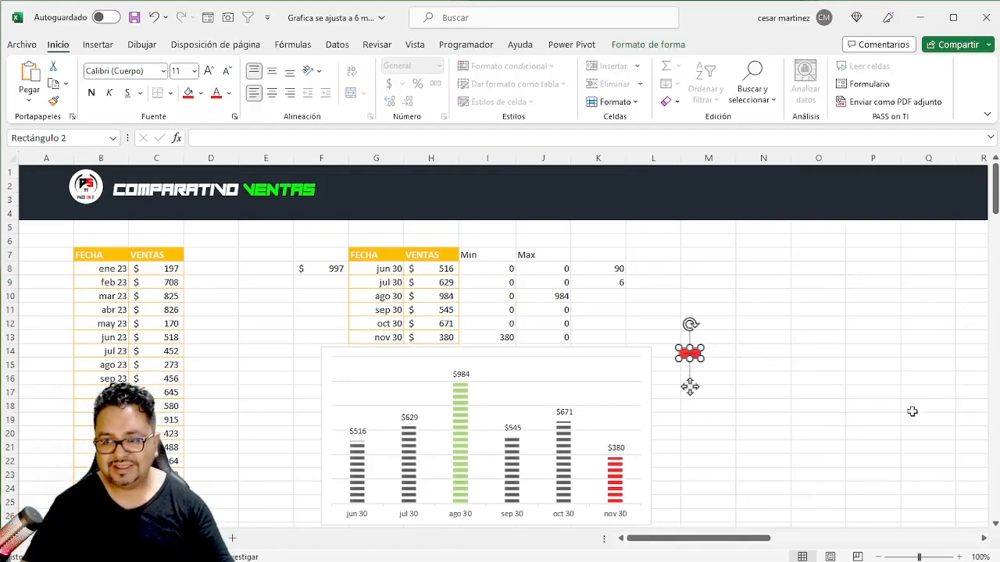
{"action": "key", "text": "Delete"}
{"action": "left_click", "coordinate": [759, 350]}
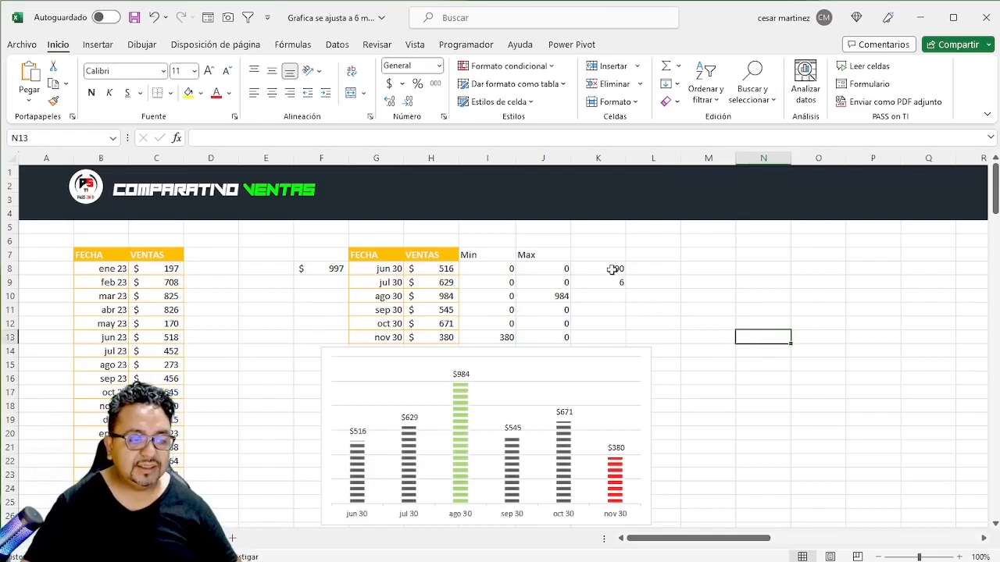
- Set the start month value in cell K8 to 100
{"action": "left_click", "coordinate": [613, 269]}
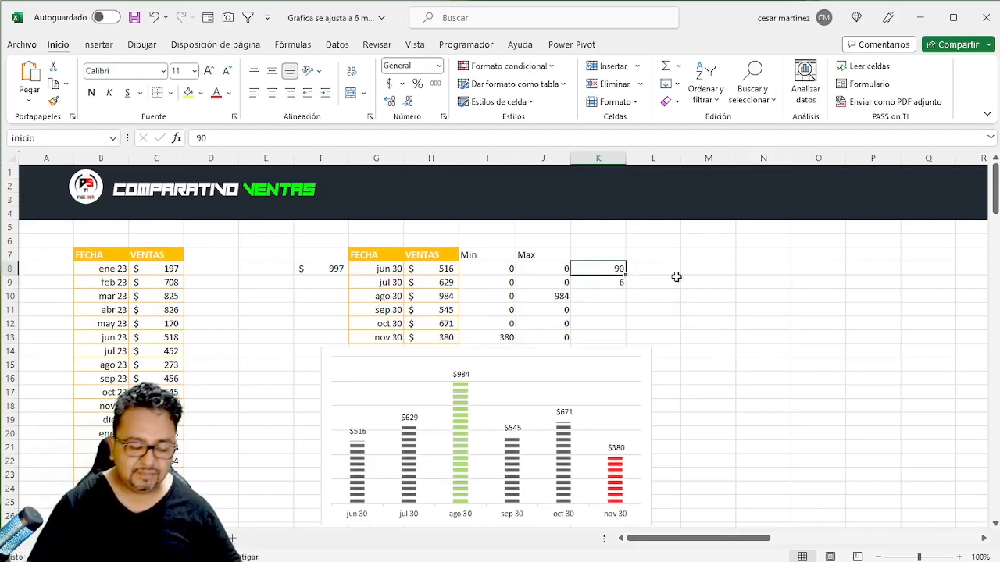
{"action": "type", "text": "100"}
{"action": "key", "text": "Return"}
{"action": "key", "text": "Up"}
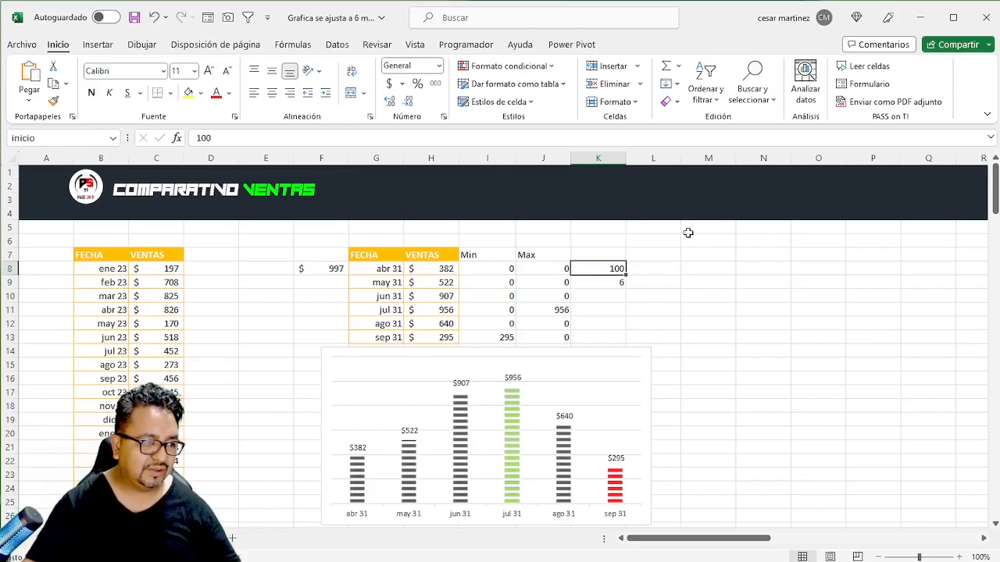
- Check in the ribbon customization options that the Programador tab is enabled
{"action": "left_click", "coordinate": [467, 45]}
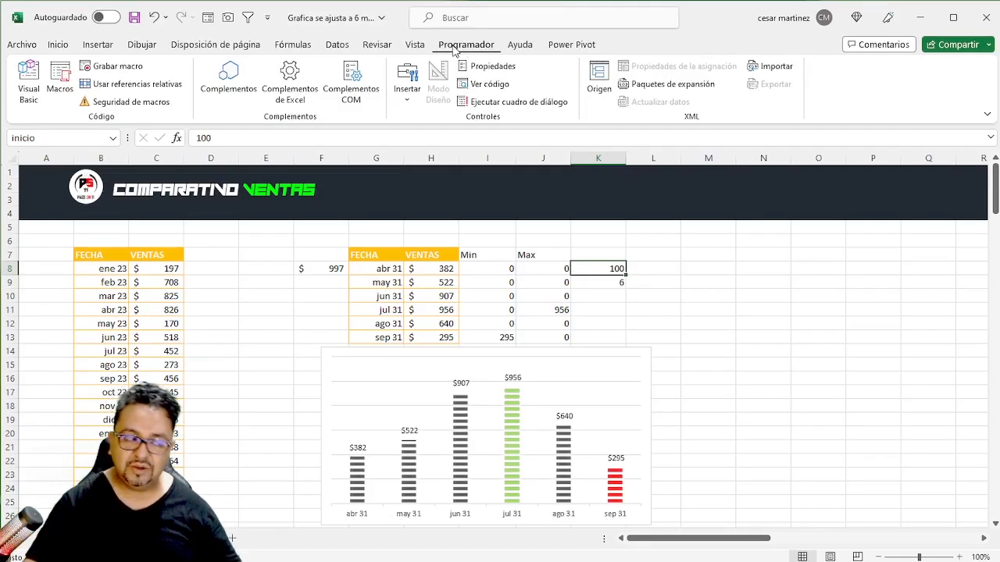
{"action": "right_click", "coordinate": [454, 50]}
{"action": "right_click", "coordinate": [289, 48]}
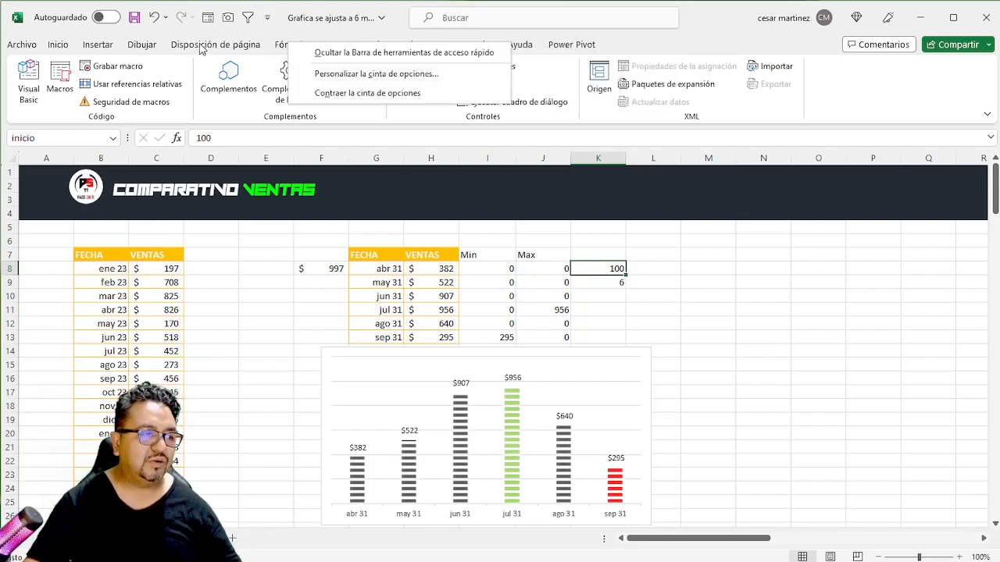
{"action": "right_click", "coordinate": [273, 46]}
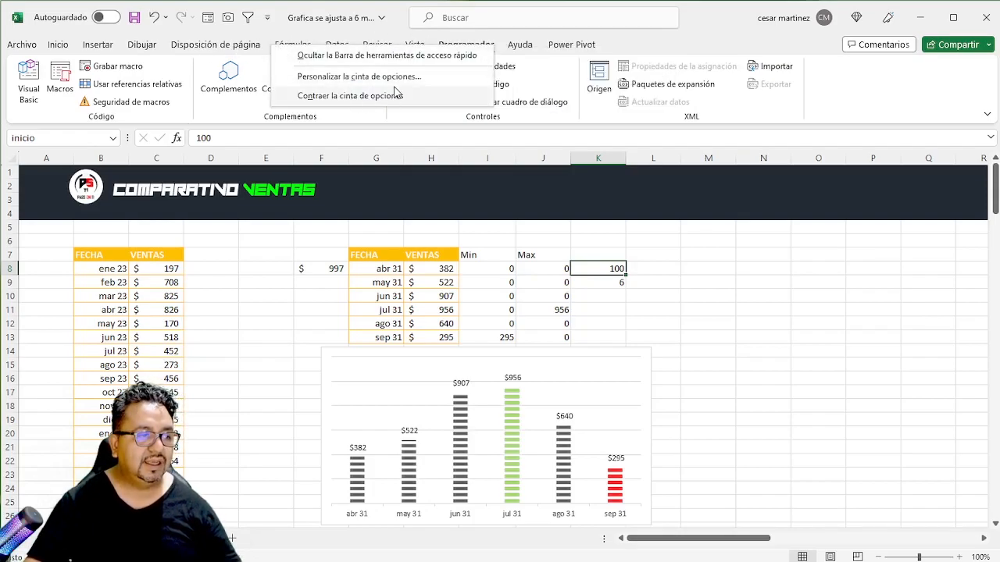
{"action": "left_click", "coordinate": [347, 77]}
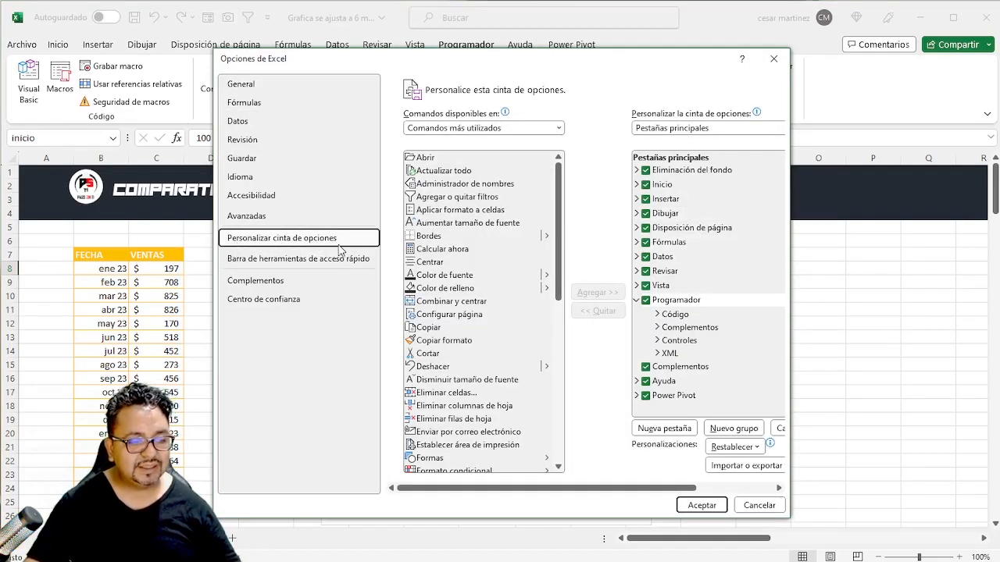
{"action": "left_click", "coordinate": [637, 300]}
{"action": "left_click", "coordinate": [646, 302]}
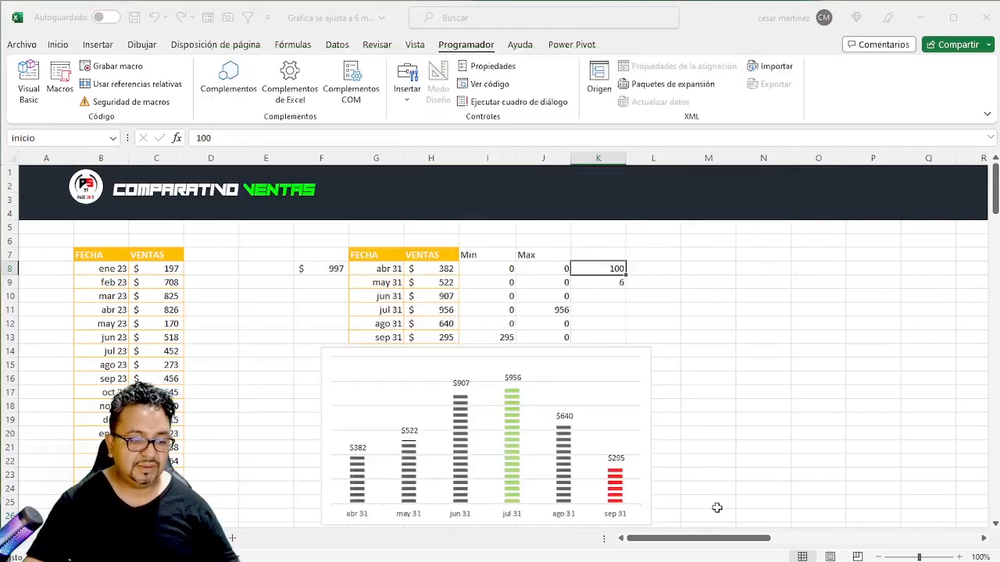
{"action": "left_click", "coordinate": [717, 509]}
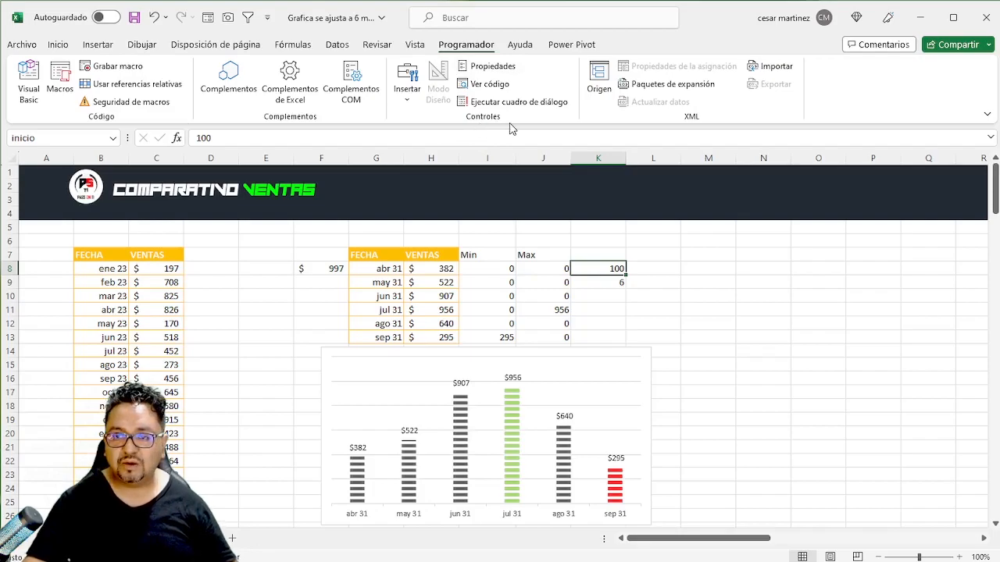
- Insert a form-control scroll bar spanning nearly the chart's full width along its upper edge and try advancing it
{"action": "left_click", "coordinate": [406, 100]}
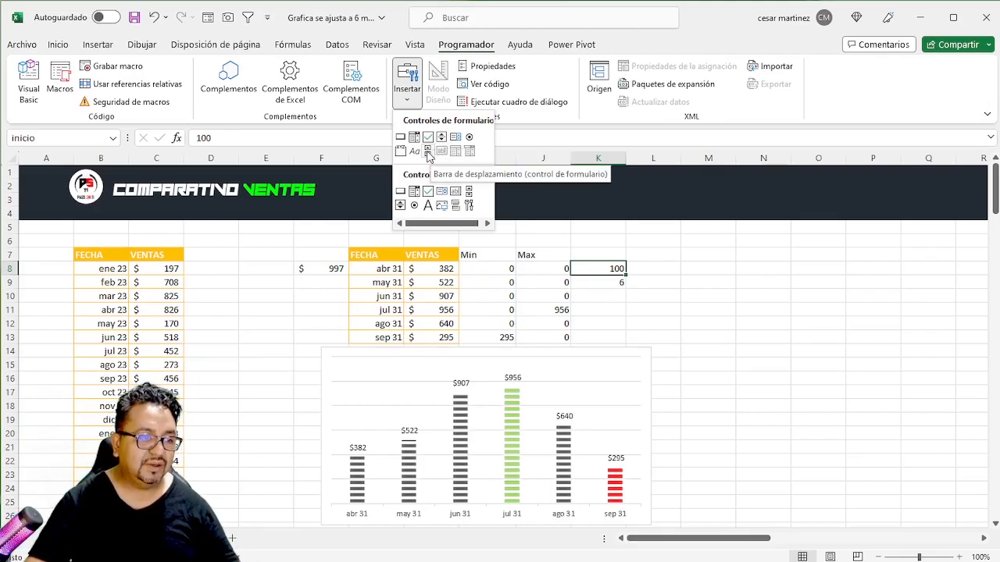
{"action": "left_click", "coordinate": [427, 152]}
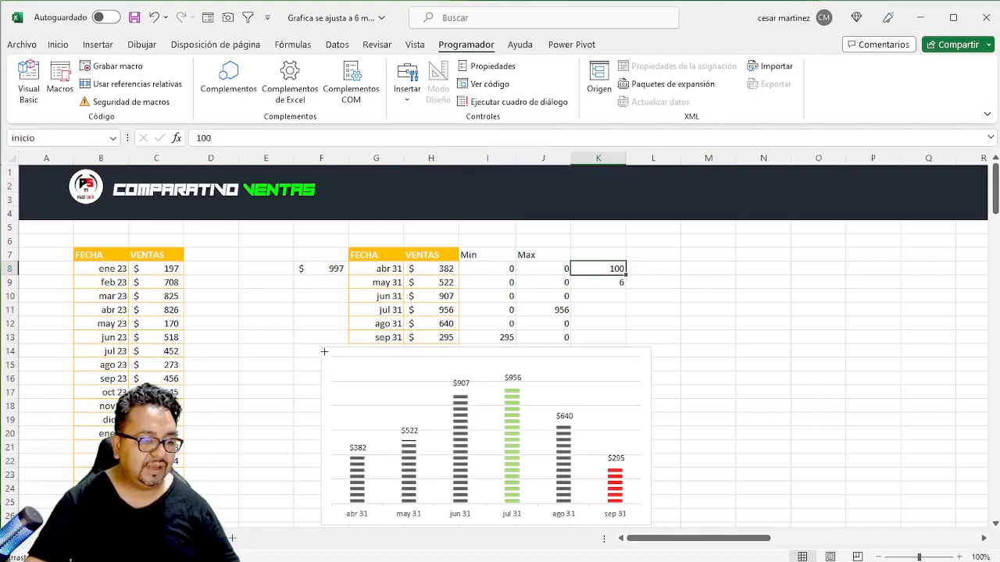
{"action": "left_click_drag", "start_coordinate": [332, 357], "coordinate": [641, 366]}
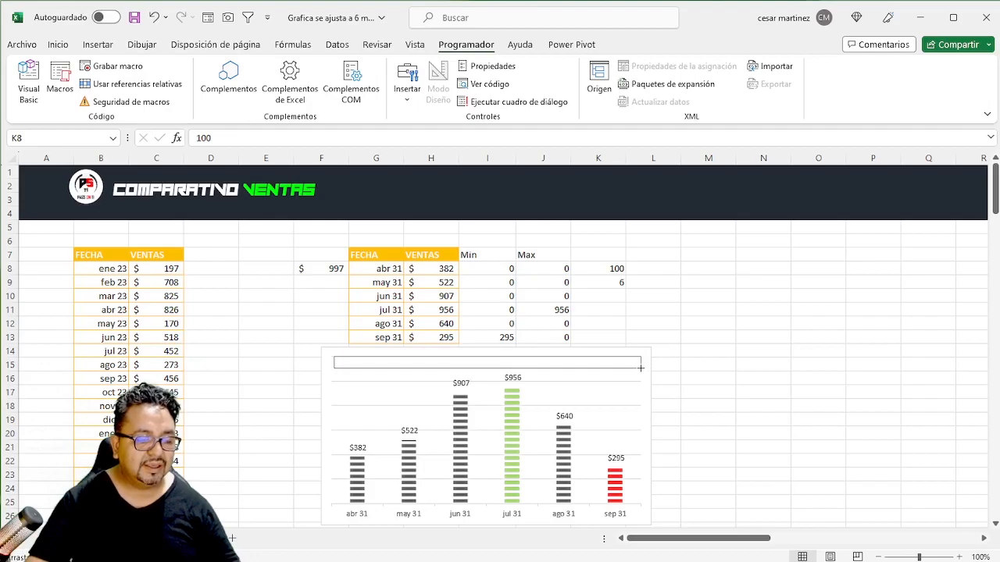
{"action": "left_click_drag", "start_coordinate": [641, 367], "coordinate": [641, 372]}
{"action": "left_click", "coordinate": [660, 325]}
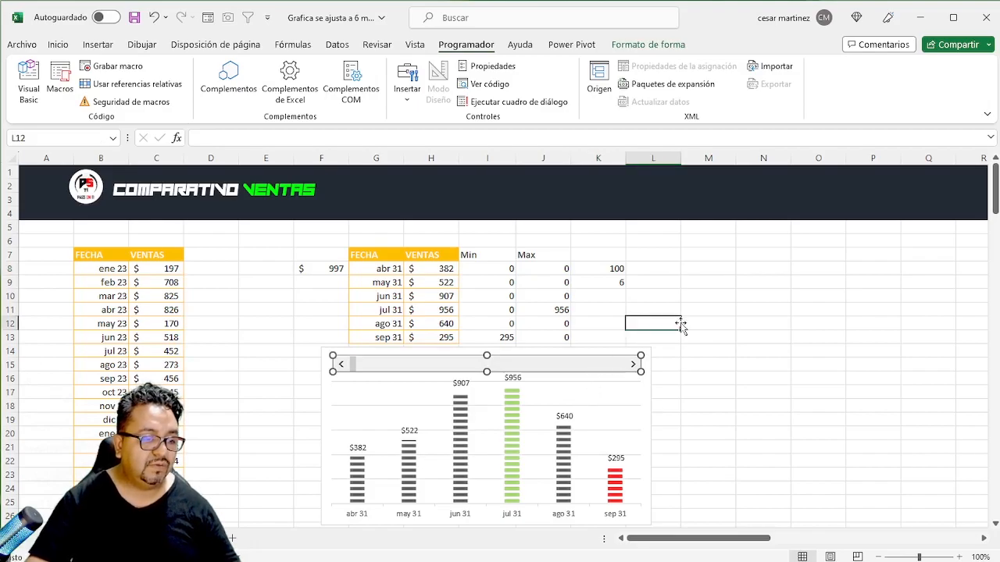
{"action": "left_click", "coordinate": [632, 368]}
{"action": "left_click", "coordinate": [632, 368]}
{"action": "right_click", "coordinate": [632, 368]}
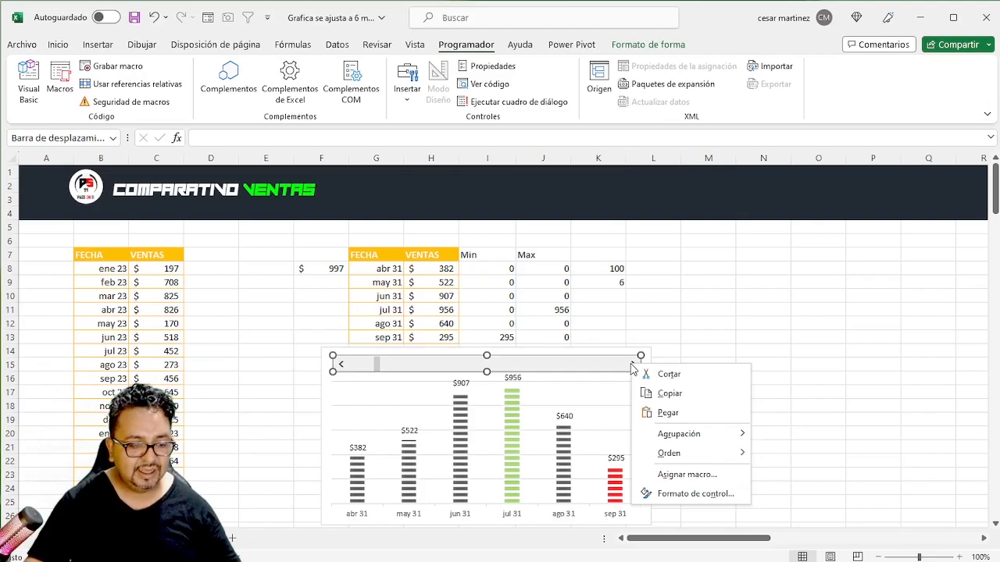
{"action": "left_click", "coordinate": [692, 494]}
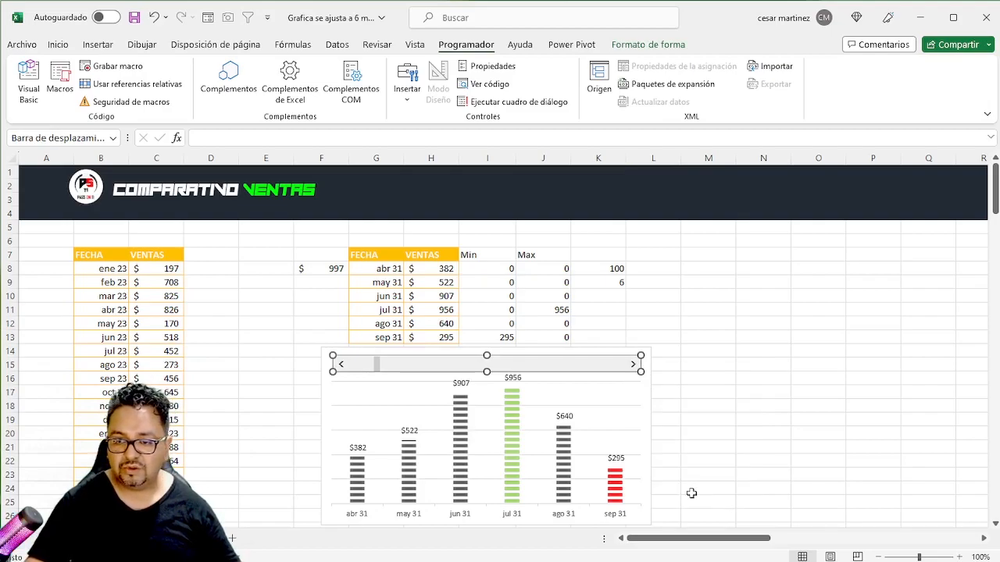
{"action": "left_click_drag", "start_coordinate": [229, 2], "coordinate": [803, 177]}
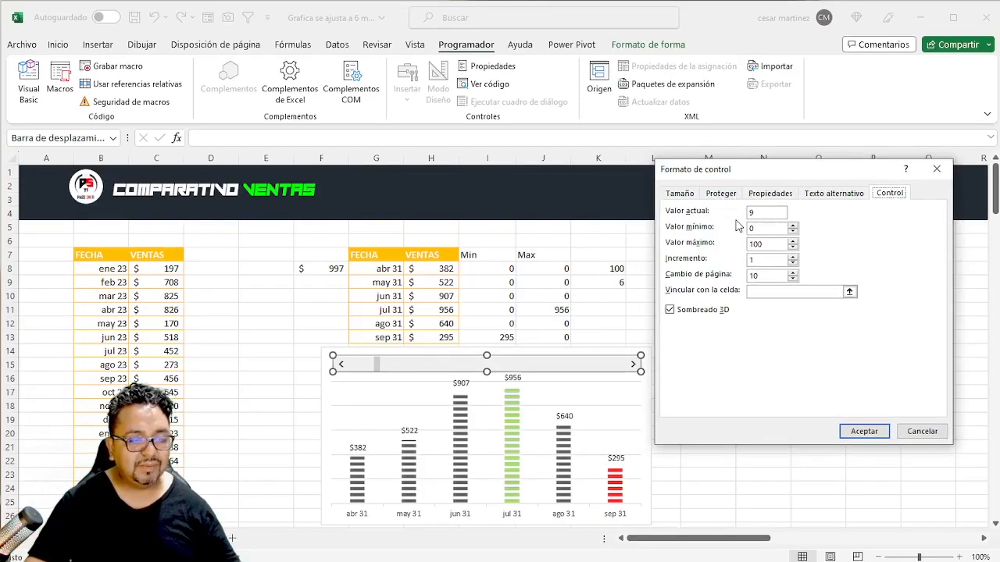
{"action": "left_click_drag", "start_coordinate": [764, 213], "coordinate": [739, 214]}
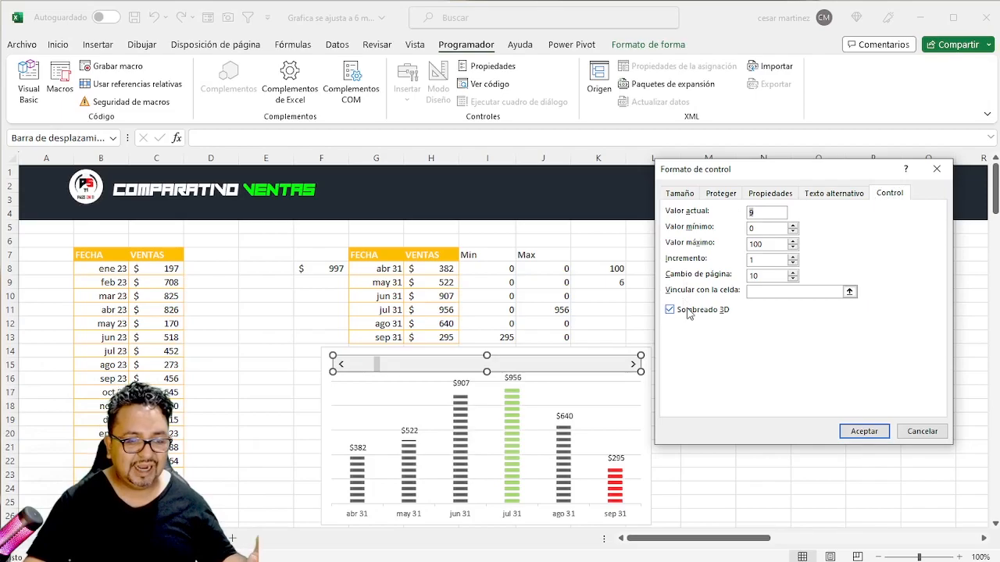
{"action": "type", "text": "1"}
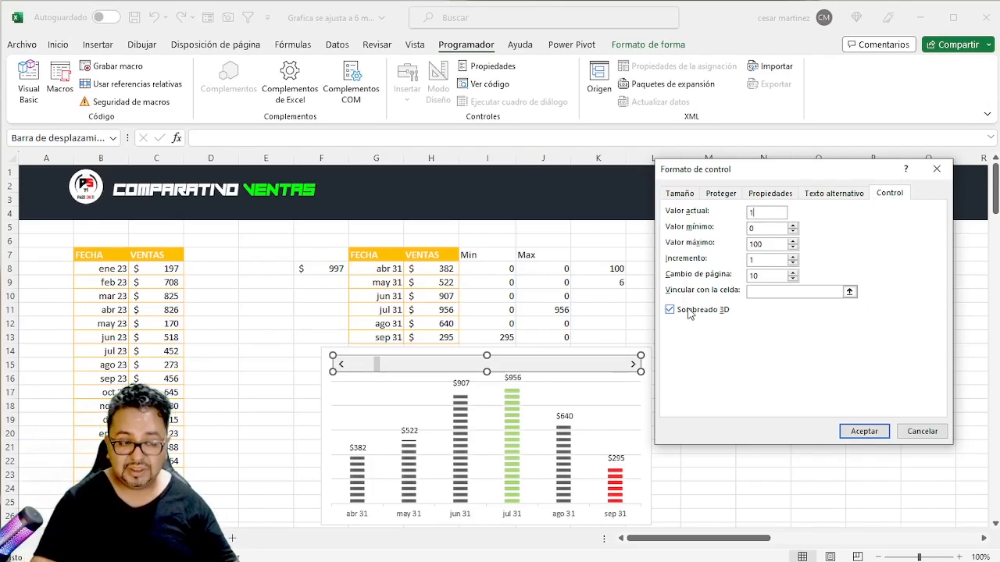
{"action": "key", "text": "Tab"}
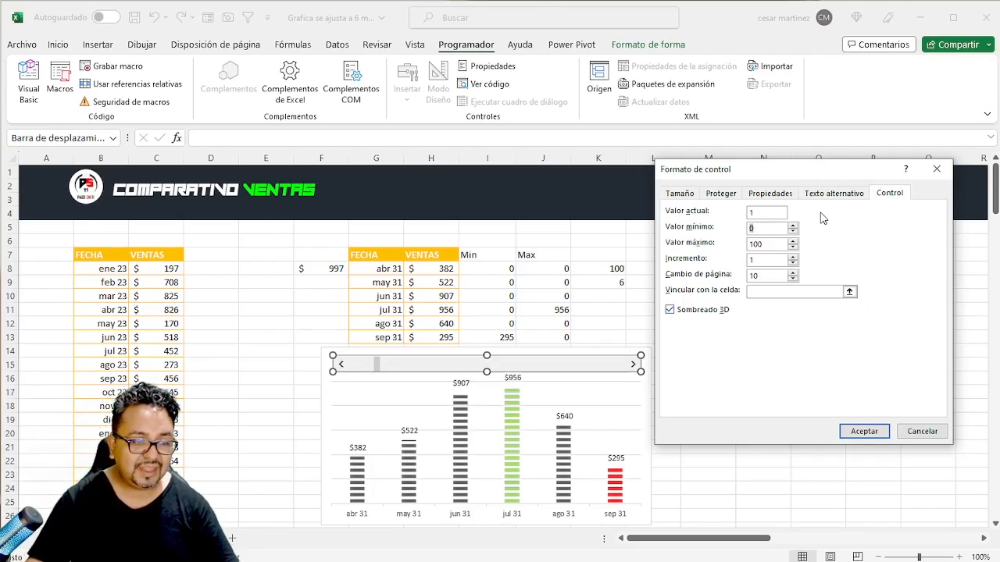
{"action": "left_click", "coordinate": [924, 435]}
- Select the VENTAS values from C8 down to the last row to check how many records the table holds
{"action": "left_click", "coordinate": [388, 289]}
{"action": "left_click", "coordinate": [167, 277]}
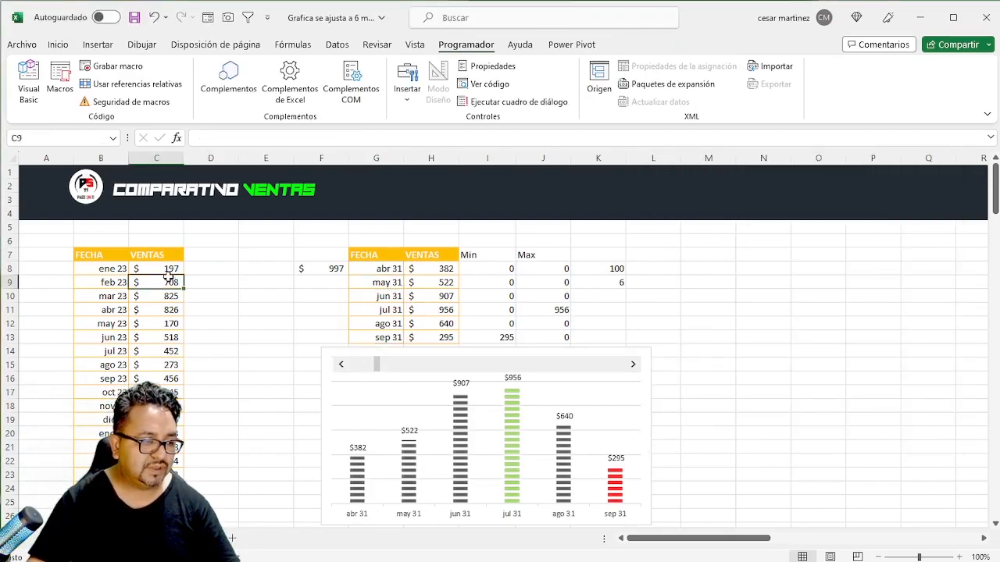
{"action": "left_click", "coordinate": [165, 268]}
{"action": "key", "text": "ctrl+shift+Down"}
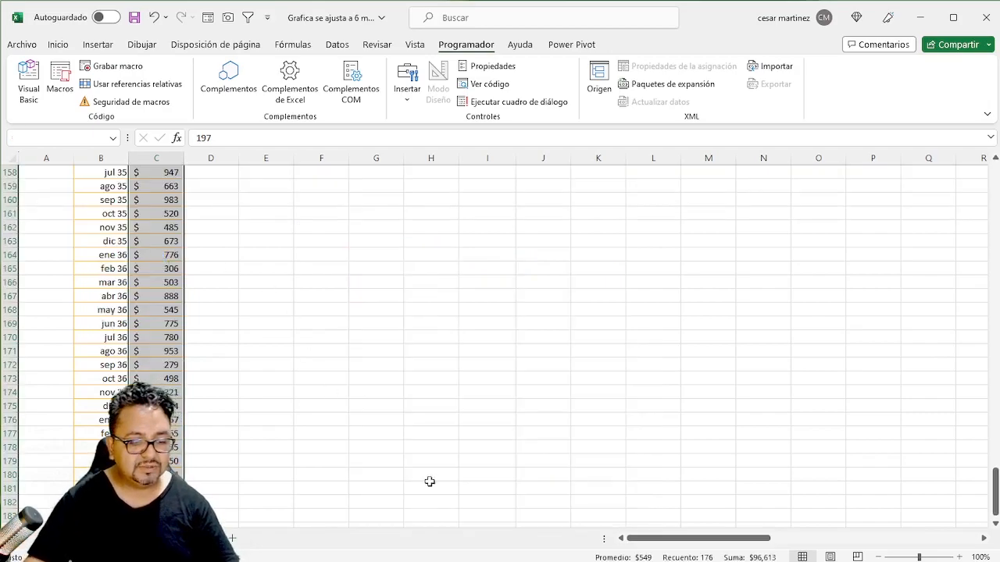
{"action": "key", "text": "ctrl+Up"}
{"action": "key", "text": "ctrl+Up"}
{"action": "key", "text": "ctrl+Down"}
{"action": "left_click", "coordinate": [664, 295]}
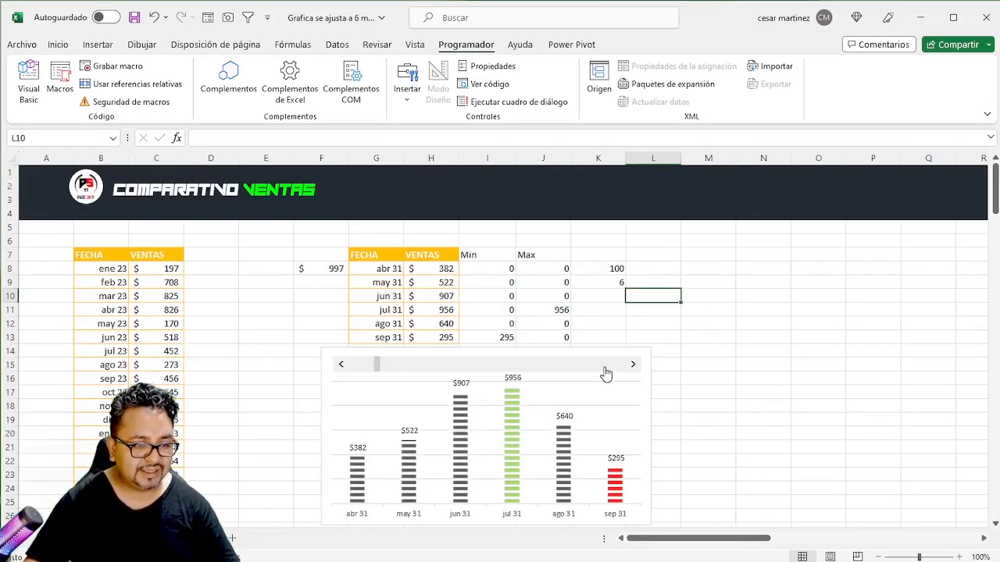
- Set the scroll bar's maximum value to 174 and link it to cell $K$8
{"action": "right_click", "coordinate": [606, 364]}
{"action": "left_click", "coordinate": [664, 499]}
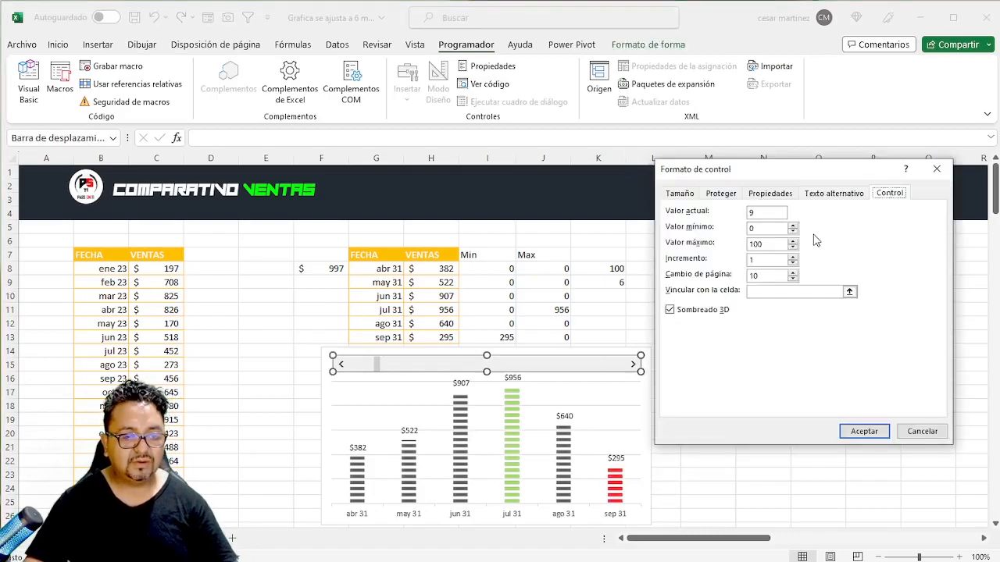
{"action": "left_click_drag", "start_coordinate": [775, 243], "coordinate": [744, 244]}
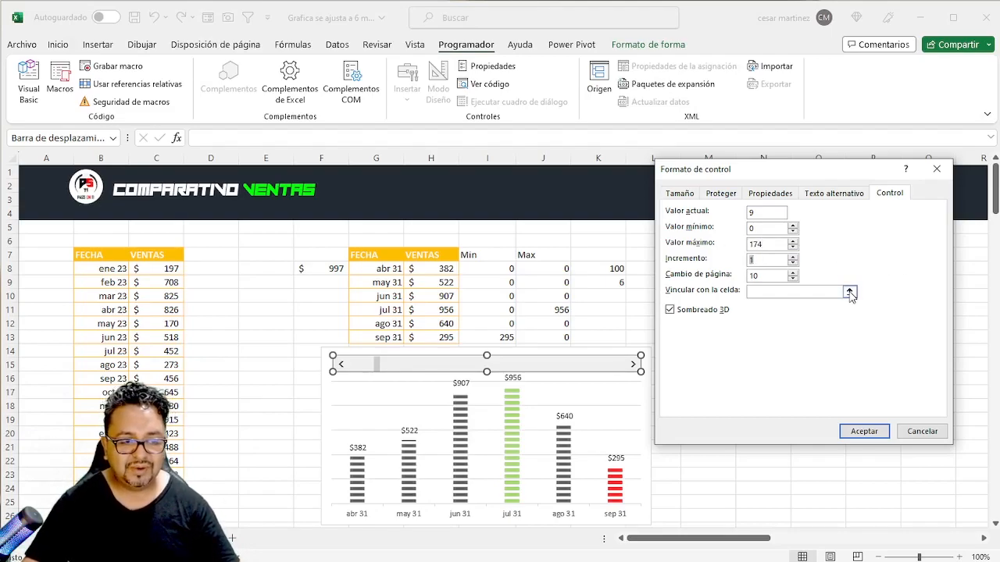
{"action": "left_click", "coordinate": [849, 292]}
{"action": "left_click", "coordinate": [614, 268]}
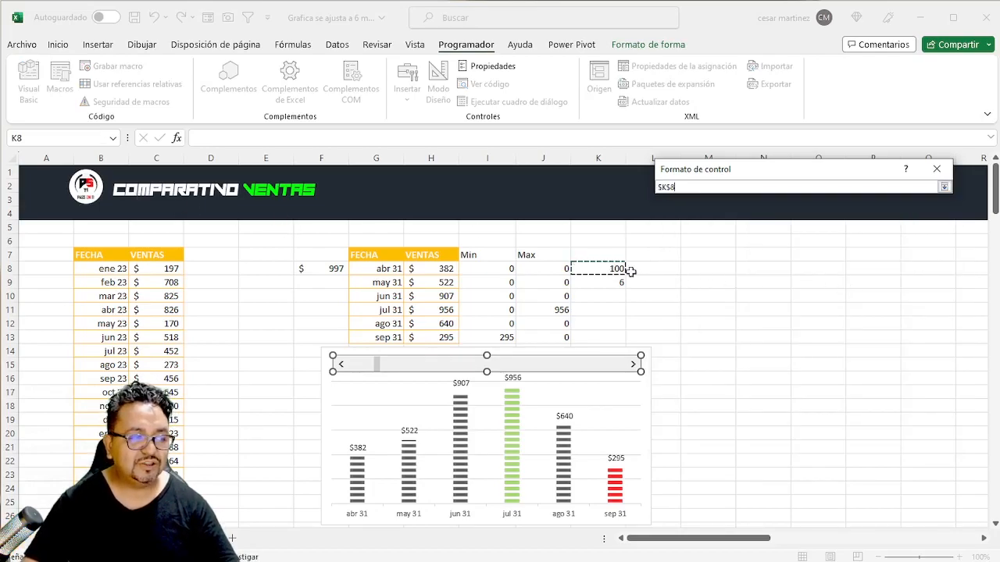
{"action": "left_click", "coordinate": [944, 188]}
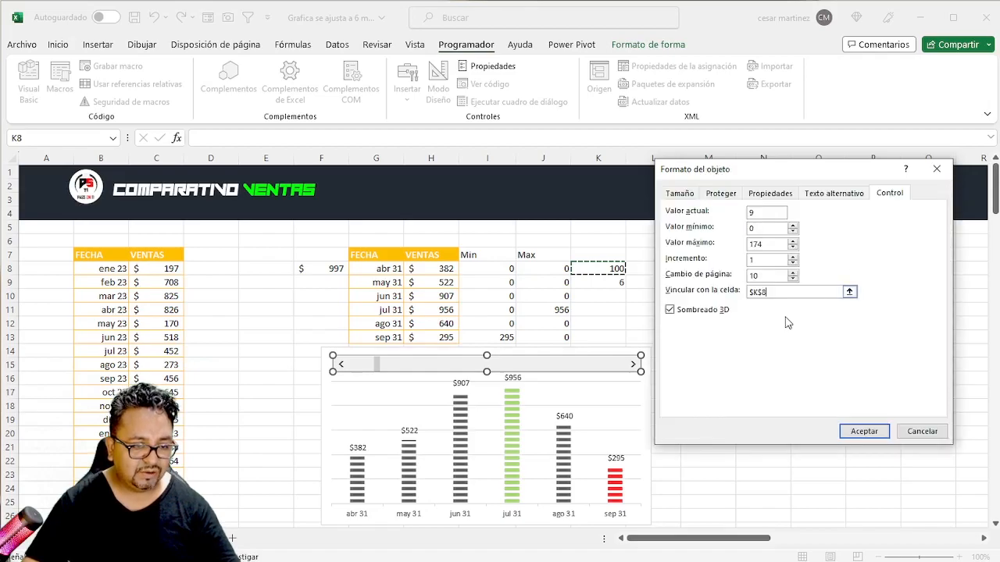
{"action": "left_click", "coordinate": [864, 431]}
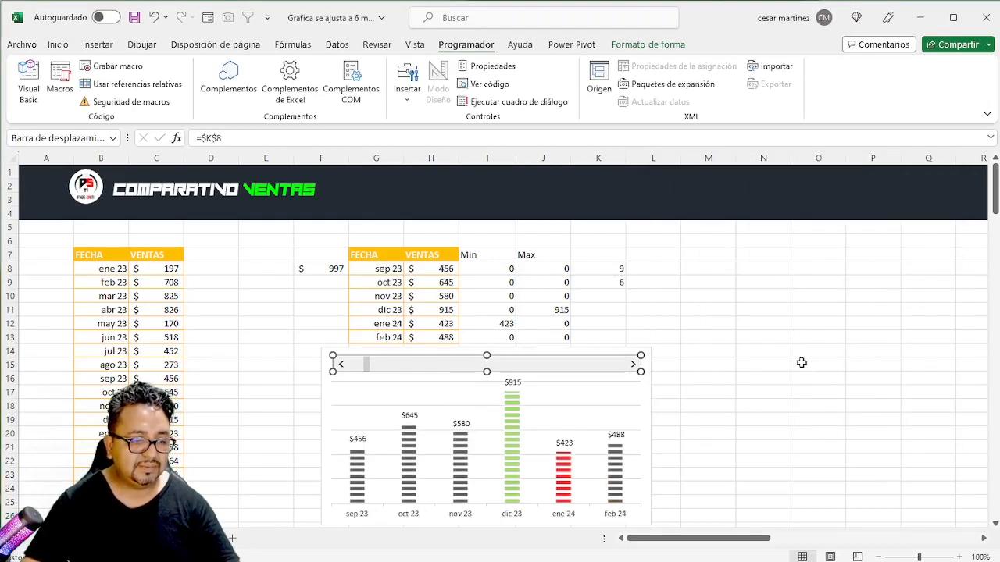
{"action": "left_click", "coordinate": [773, 349]}
- Test the linked scroll bar by moving the window back to ene 23 and forward to a feb 24 start
{"action": "left_click", "coordinate": [343, 366]}
{"action": "left_click", "coordinate": [342, 366]}
{"action": "left_click", "coordinate": [342, 366]}
{"action": "left_click", "coordinate": [343, 366]}
{"action": "left_click", "coordinate": [342, 366]}
{"action": "left_click", "coordinate": [342, 366]}
{"action": "left_click", "coordinate": [342, 365]}
{"action": "left_click", "coordinate": [342, 366]}
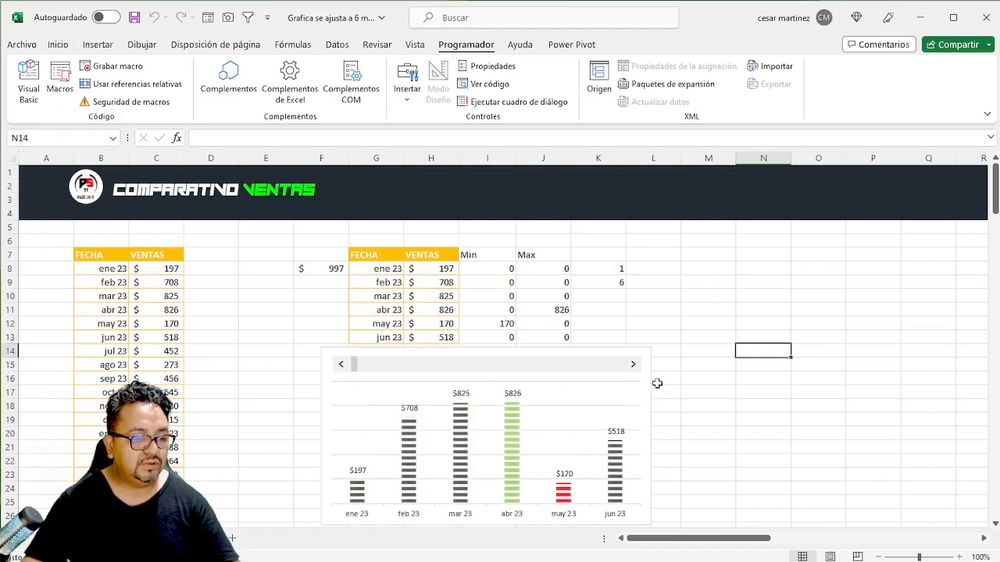
{"action": "left_click", "coordinate": [633, 365]}
{"action": "left_click", "coordinate": [633, 365]}
{"action": "left_click", "coordinate": [633, 365]}
{"action": "left_click", "coordinate": [633, 365]}
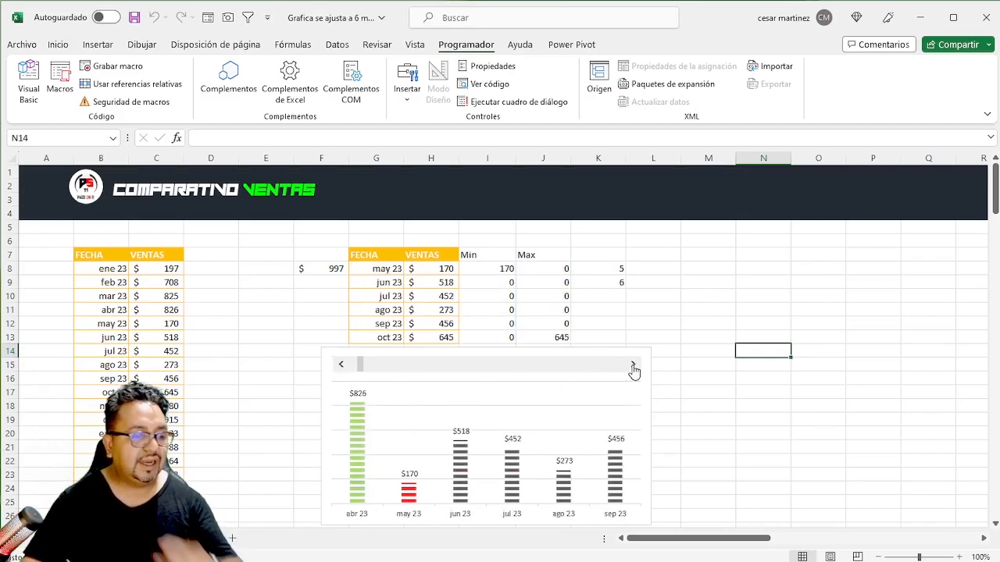
{"action": "left_click", "coordinate": [632, 366]}
{"action": "left_click", "coordinate": [633, 366]}
{"action": "left_click", "coordinate": [633, 365]}
{"action": "left_click", "coordinate": [632, 366]}
{"action": "left_click", "coordinate": [633, 366]}
{"action": "left_click", "coordinate": [632, 366]}
{"action": "left_click", "coordinate": [632, 365]}
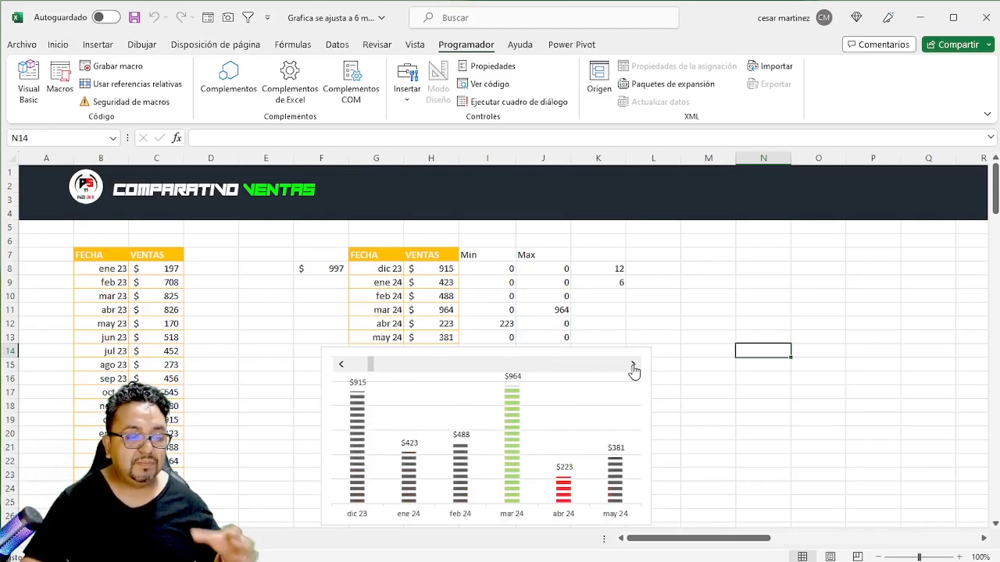
{"action": "left_click", "coordinate": [632, 366]}
{"action": "left_click", "coordinate": [633, 365]}
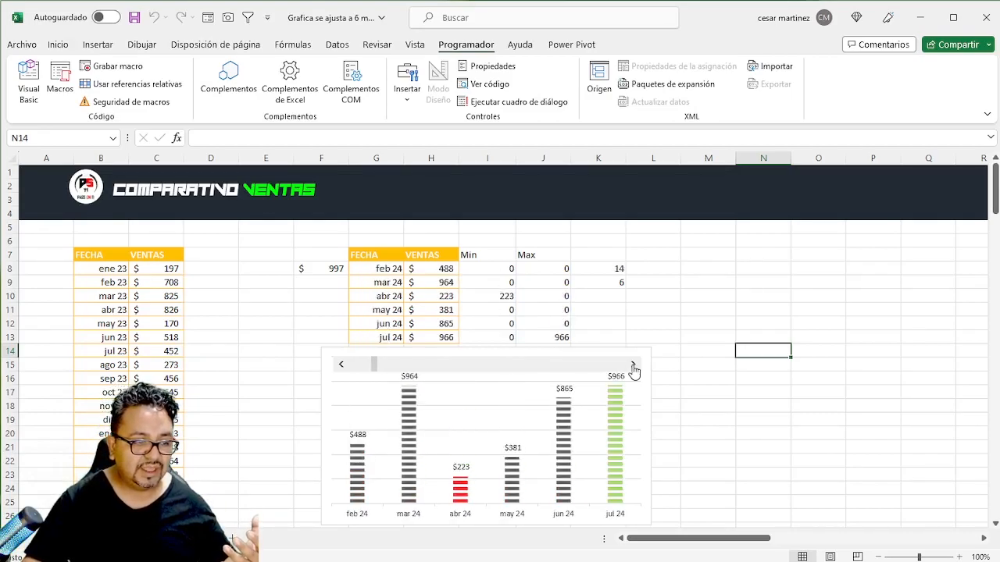
- Shrink the chart's plot area from its upper edge so the columns and labels sit below the scroll bar
{"action": "left_click", "coordinate": [478, 394]}
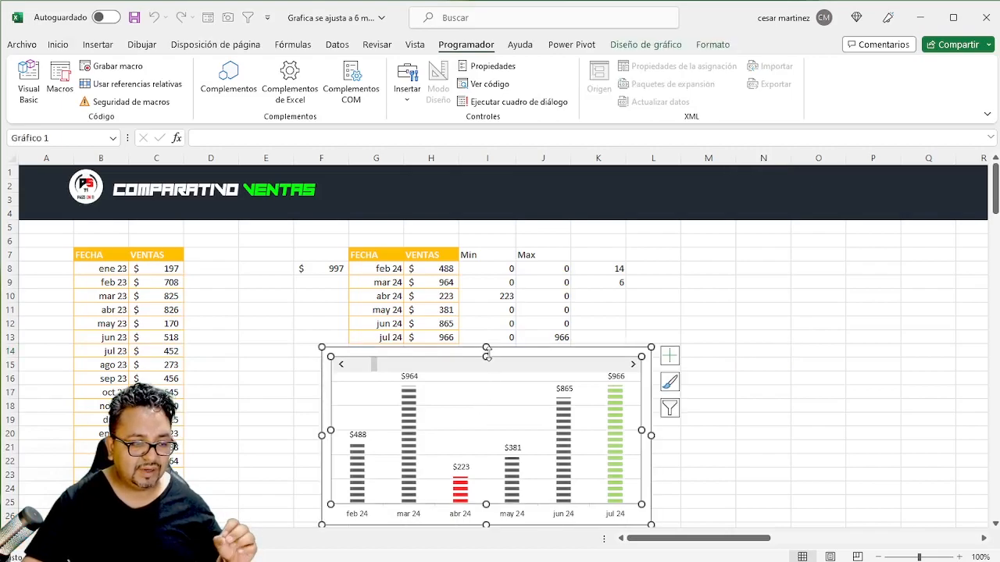
{"action": "left_click_drag", "start_coordinate": [486, 354], "coordinate": [485, 379]}
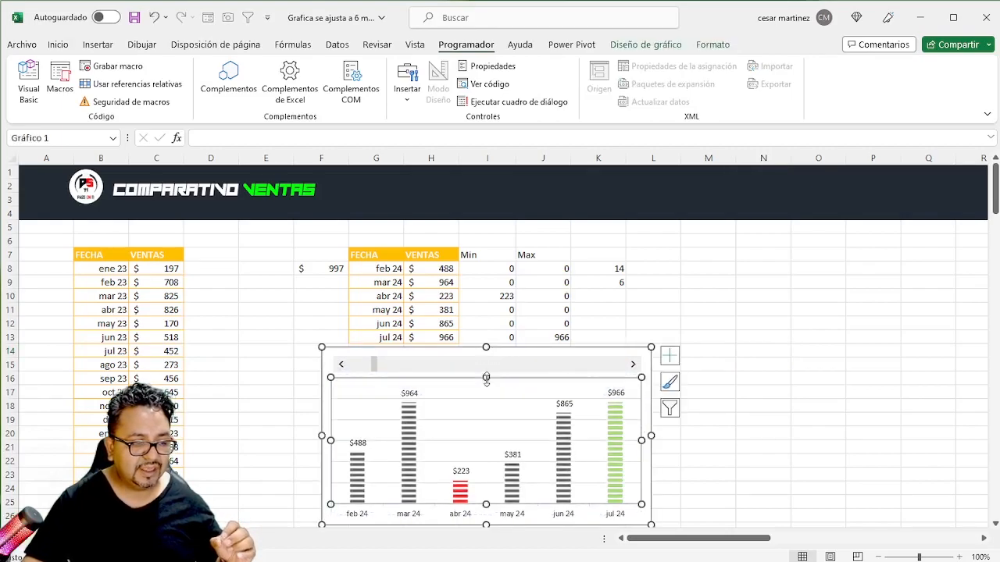
{"action": "left_click", "coordinate": [707, 310]}
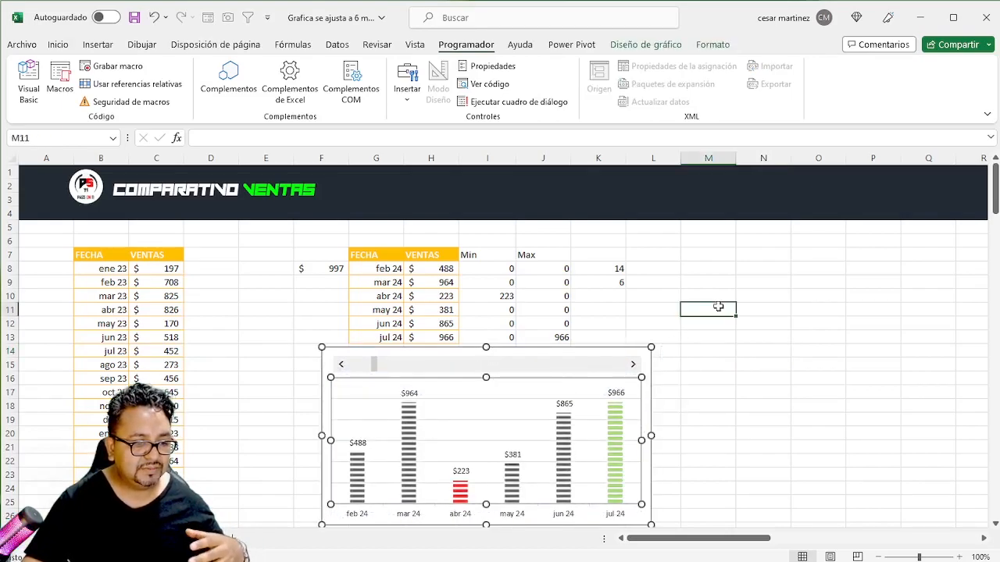
- Advance the scroll bar month by month, with one step back, to check how the Min and Max columns follow the window
{"action": "left_click", "coordinate": [633, 367]}
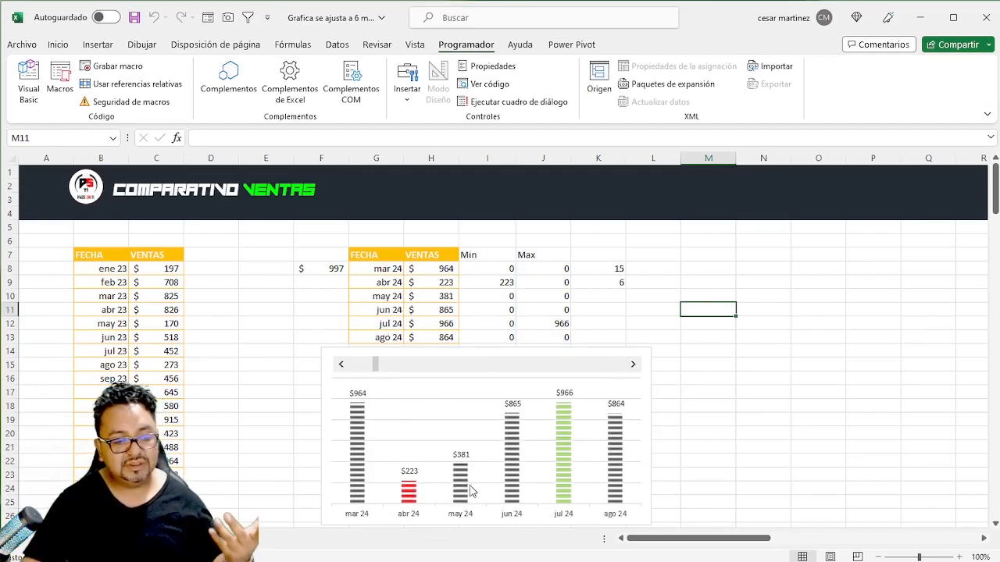
{"action": "left_click", "coordinate": [632, 366]}
{"action": "left_click", "coordinate": [633, 366]}
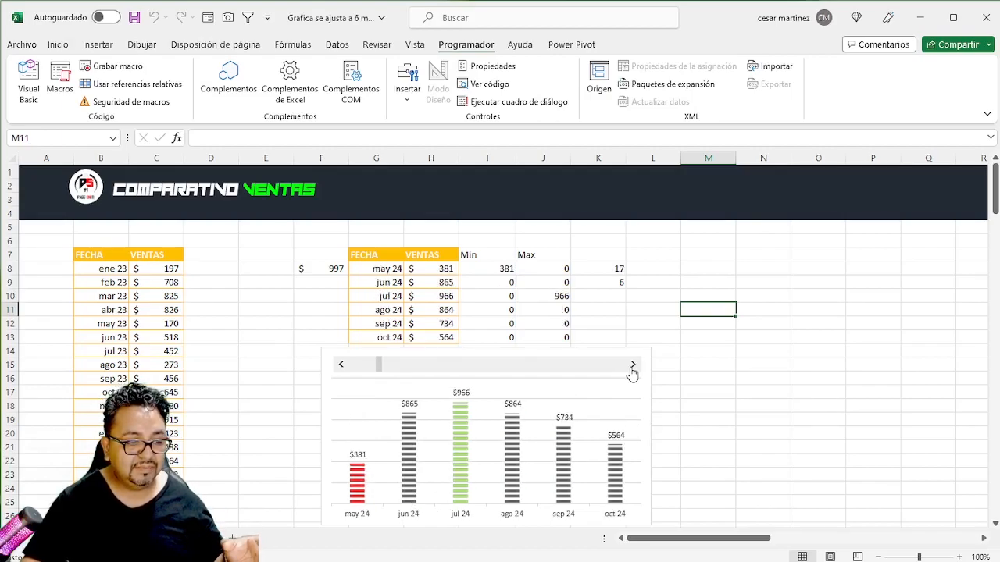
{"action": "left_click", "coordinate": [633, 367]}
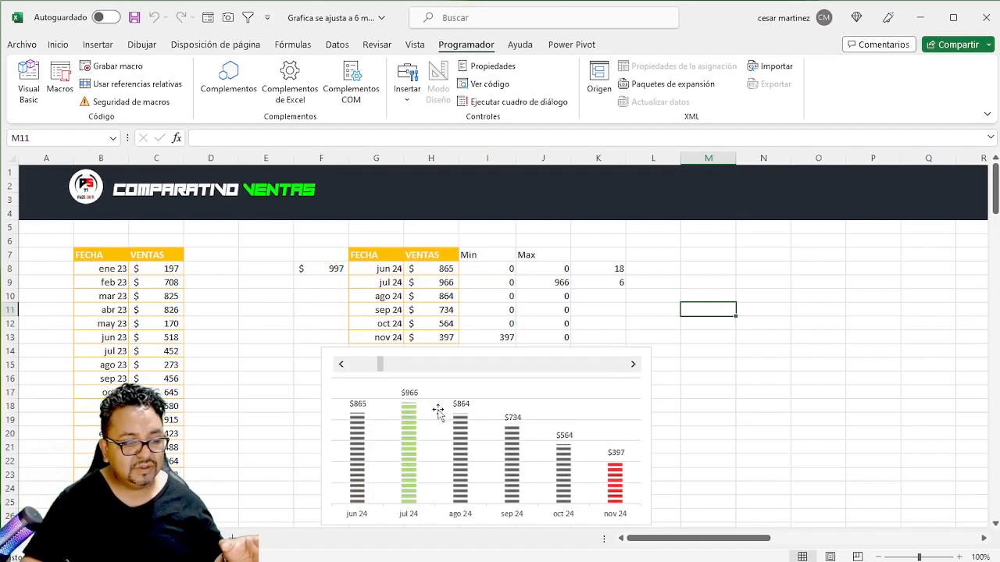
{"action": "left_click", "coordinate": [633, 367]}
{"action": "left_click", "coordinate": [633, 367]}
{"action": "left_click", "coordinate": [632, 367]}
{"action": "left_click", "coordinate": [633, 367]}
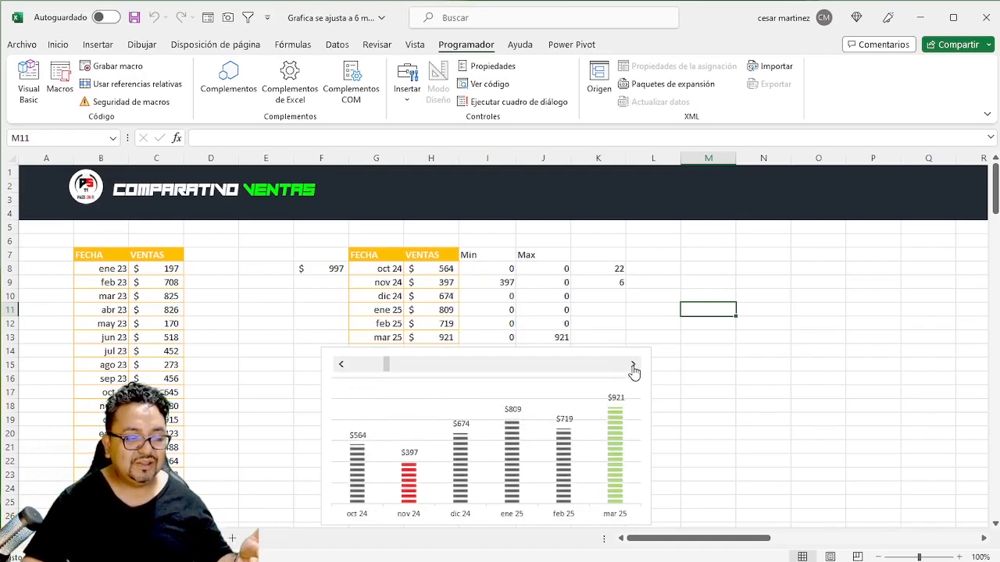
{"action": "left_click", "coordinate": [633, 367]}
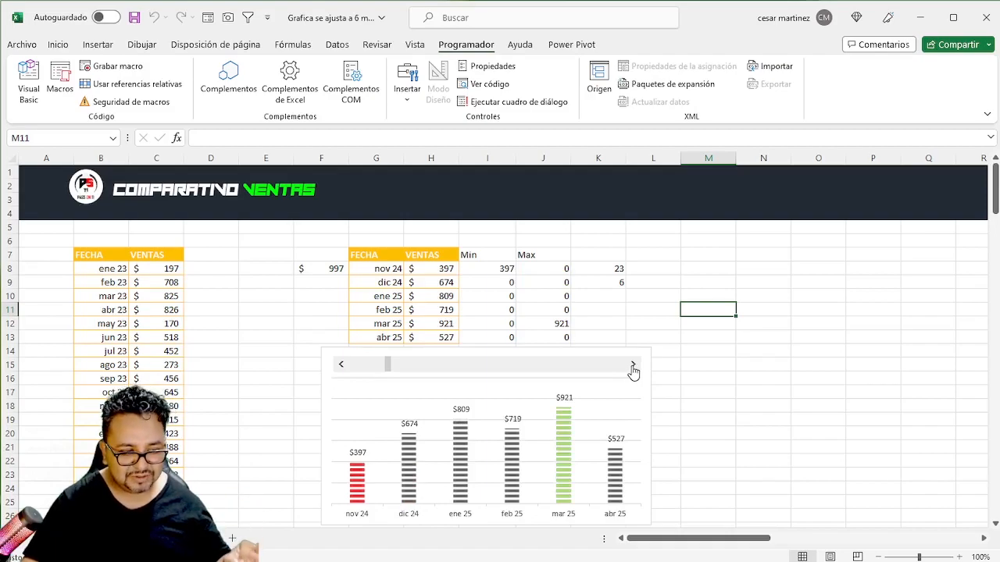
{"action": "left_click", "coordinate": [341, 365]}
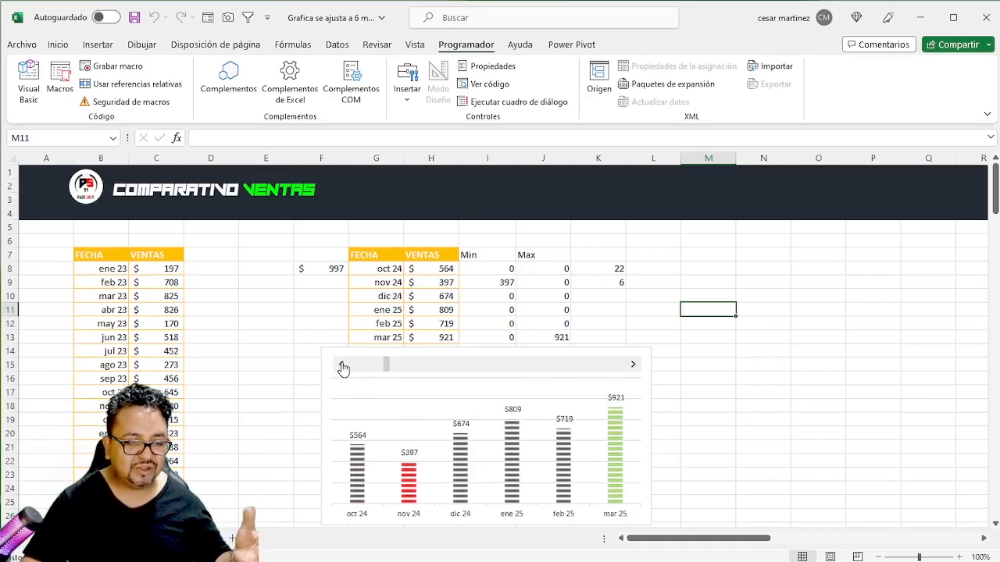
{"action": "left_click", "coordinate": [634, 366]}
{"action": "left_click", "coordinate": [633, 366]}
{"action": "left_click", "coordinate": [634, 366]}
{"action": "left_click", "coordinate": [633, 365]}
{"action": "left_click", "coordinate": [633, 366]}
{"action": "left_click", "coordinate": [633, 365]}
{"action": "left_click", "coordinate": [633, 366]}
{"action": "left_click", "coordinate": [634, 365]}
{"action": "left_click", "coordinate": [634, 366]}
{"action": "left_click", "coordinate": [634, 365]}
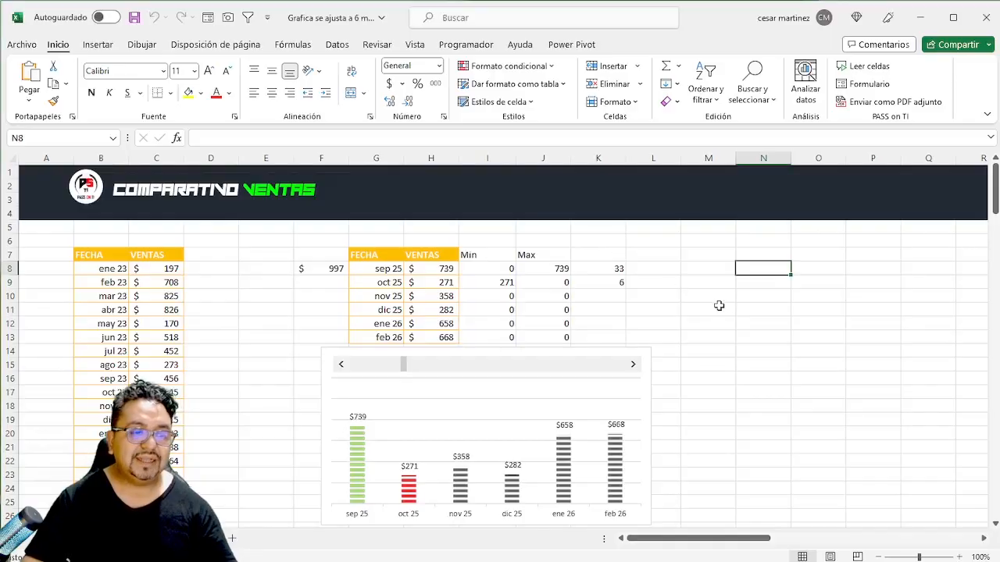
- Draw a rounded rectangle about 2.5 cm high and 5.11 cm wide in the empty cells starting at M7
{"action": "left_click", "coordinate": [700, 283]}
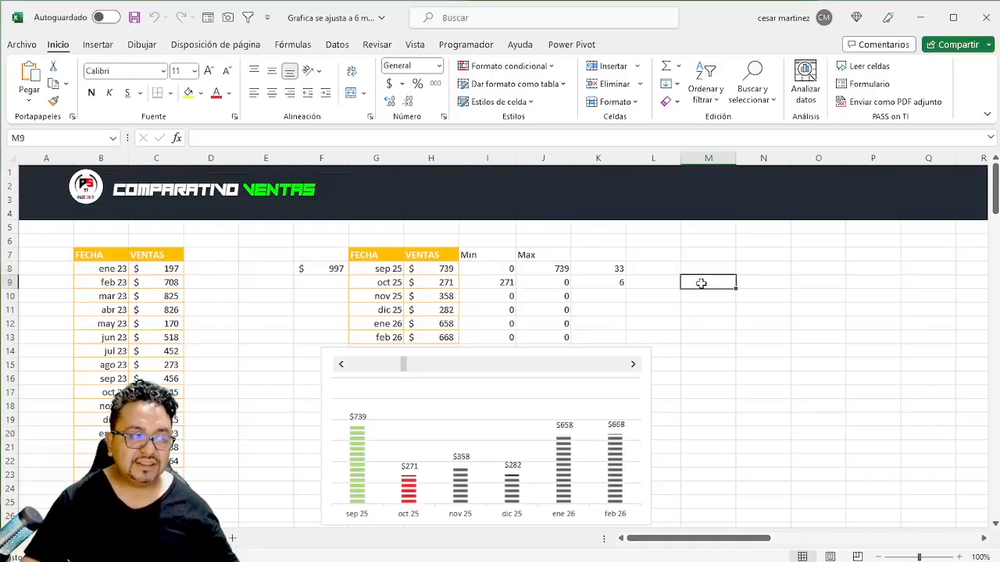
{"action": "left_click", "coordinate": [99, 47]}
{"action": "left_click", "coordinate": [188, 78]}
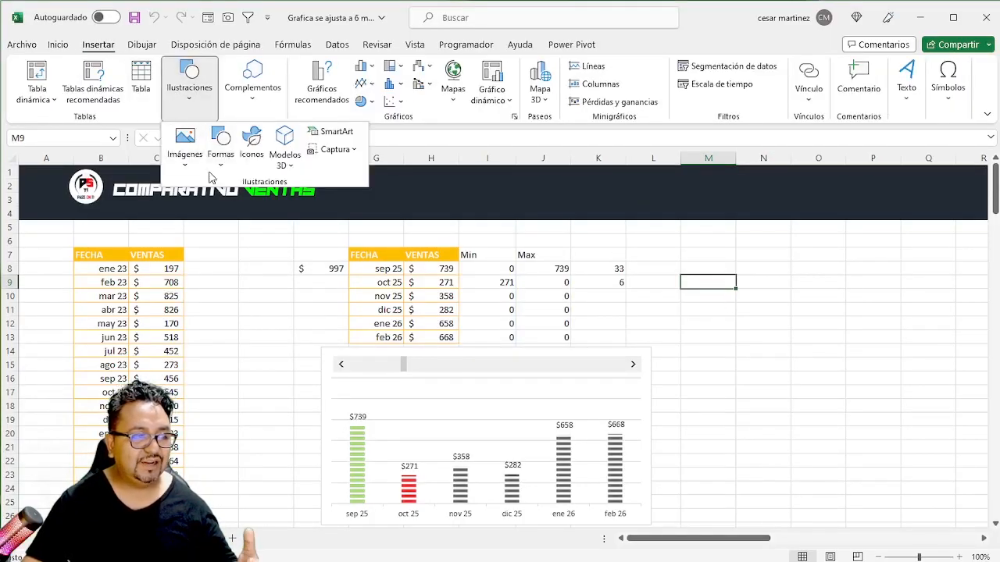
{"action": "left_click", "coordinate": [223, 160]}
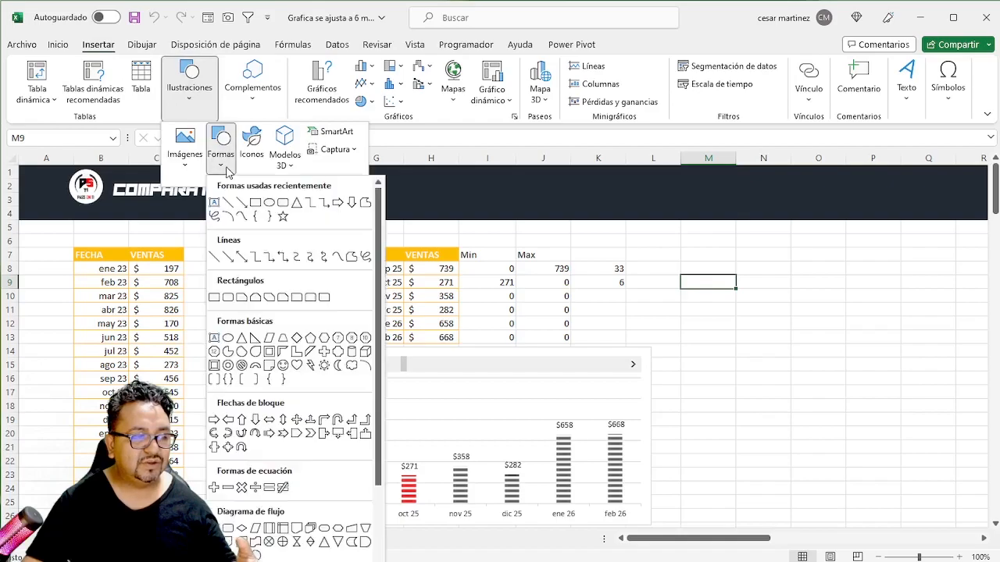
{"action": "left_click", "coordinate": [282, 203]}
{"action": "left_click_drag", "start_coordinate": [684, 250], "coordinate": [814, 317]}
- Set the rounded rectangle's height and width to 3 cm each
{"action": "left_click", "coordinate": [954, 75]}
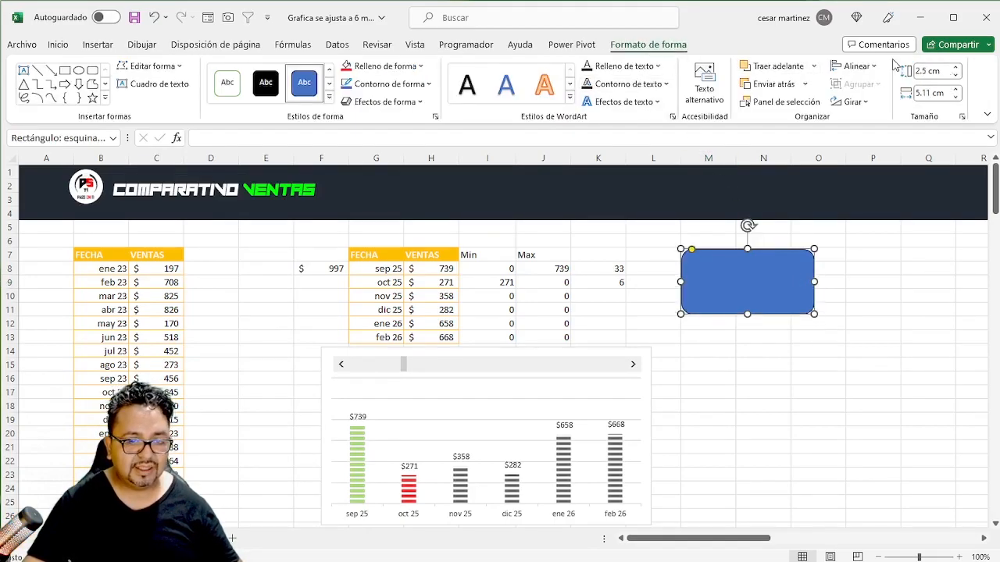
{"action": "left_click", "coordinate": [939, 74]}
{"action": "type", "text": "3"}
{"action": "key", "text": "Tab"}
{"action": "type", "text": "3"}
{"action": "key", "text": "Return"}
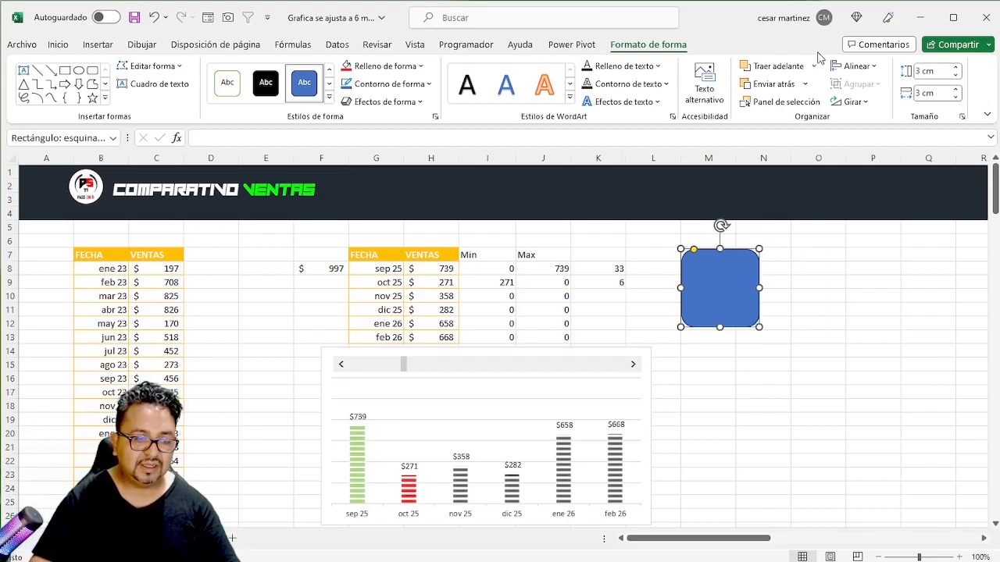
{"action": "left_click", "coordinate": [804, 322]}
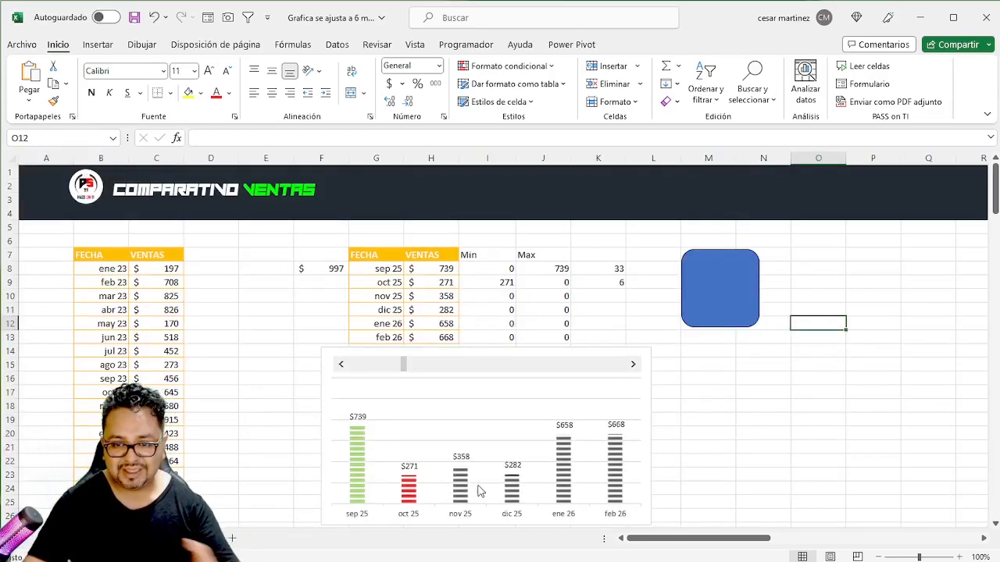
- Duplicate the rounded square into a row of four and move the row down so the first overlaps the chart's upper-right corner
{"action": "left_click", "coordinate": [705, 335]}
{"action": "left_click", "coordinate": [746, 283]}
{"action": "left_click_drag", "start_coordinate": [714, 302], "coordinate": [970, 321]}
{"action": "left_click", "coordinate": [767, 306], "text": "shift"}
{"action": "left_click", "coordinate": [705, 308], "text": "shift"}
{"action": "left_click_drag", "start_coordinate": [705, 308], "coordinate": [614, 398]}
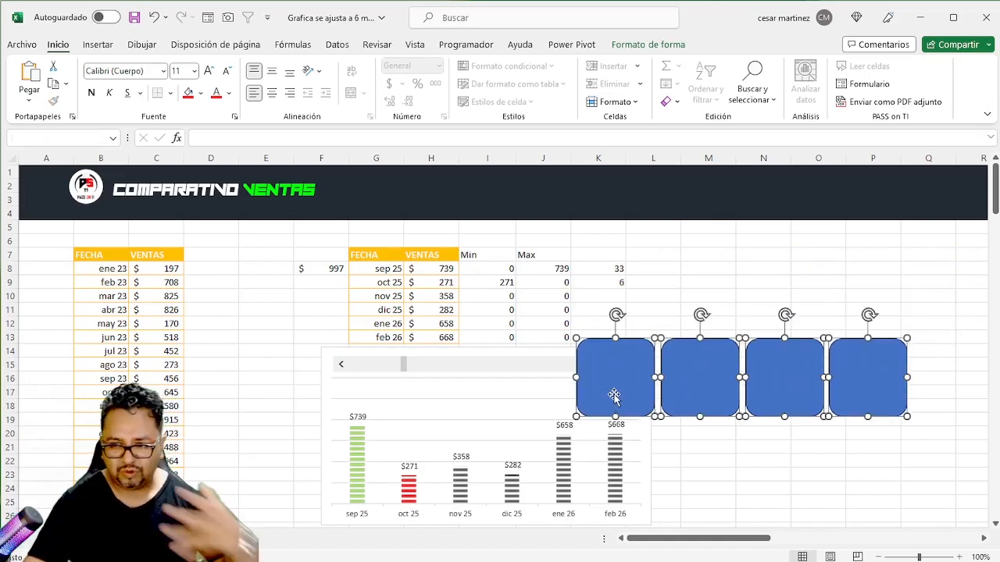
{"action": "left_click", "coordinate": [792, 269]}
- Remove the outline of the first rounded square in the row and fill it with white
{"action": "left_click", "coordinate": [586, 367]}
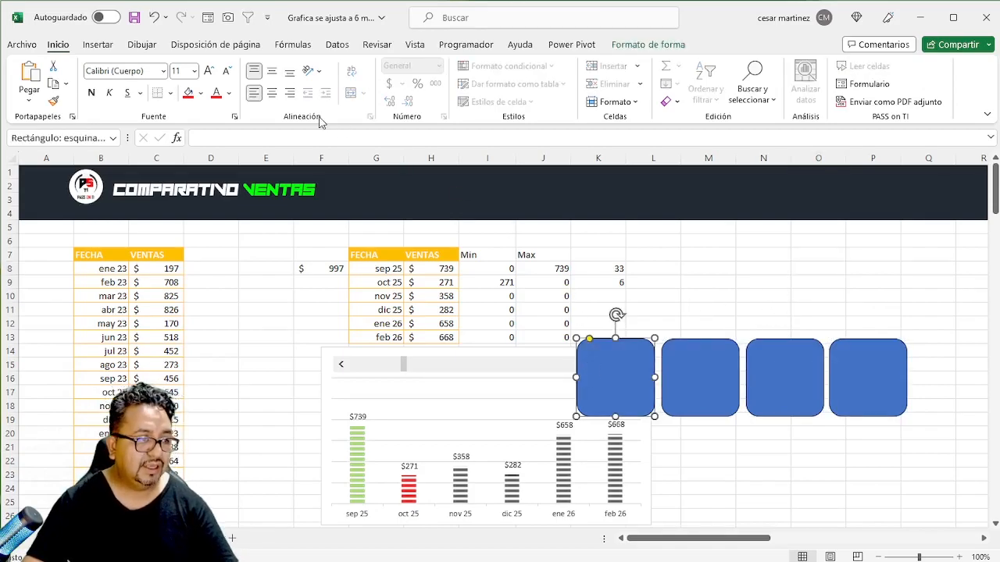
{"action": "left_click", "coordinate": [663, 49]}
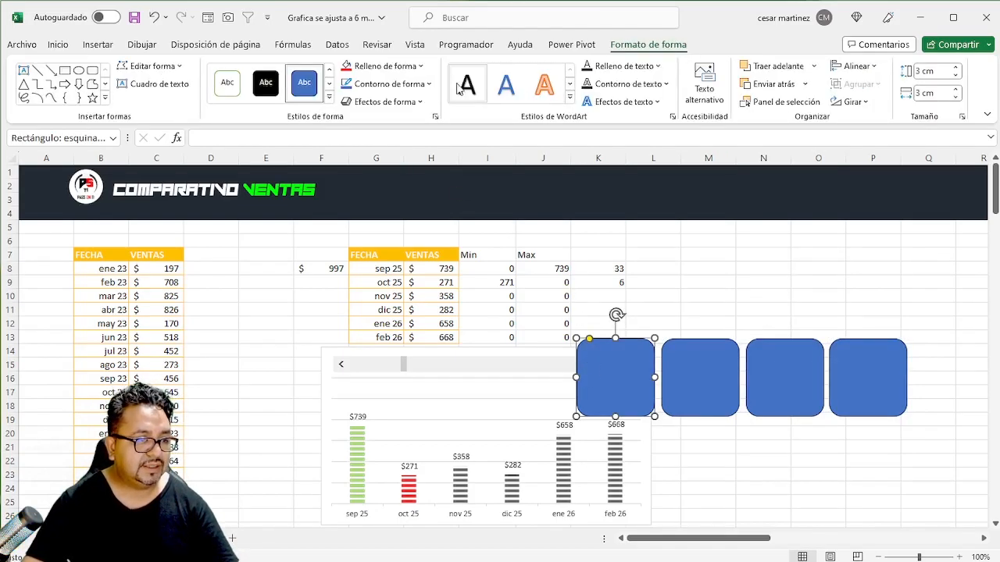
{"action": "left_click", "coordinate": [391, 85]}
{"action": "left_click", "coordinate": [398, 85]}
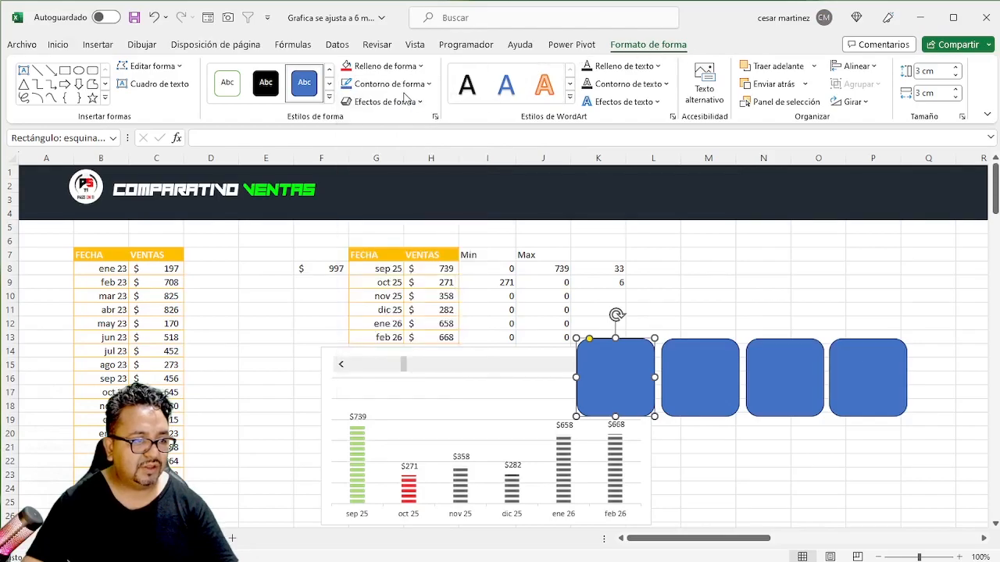
{"action": "left_click", "coordinate": [394, 86]}
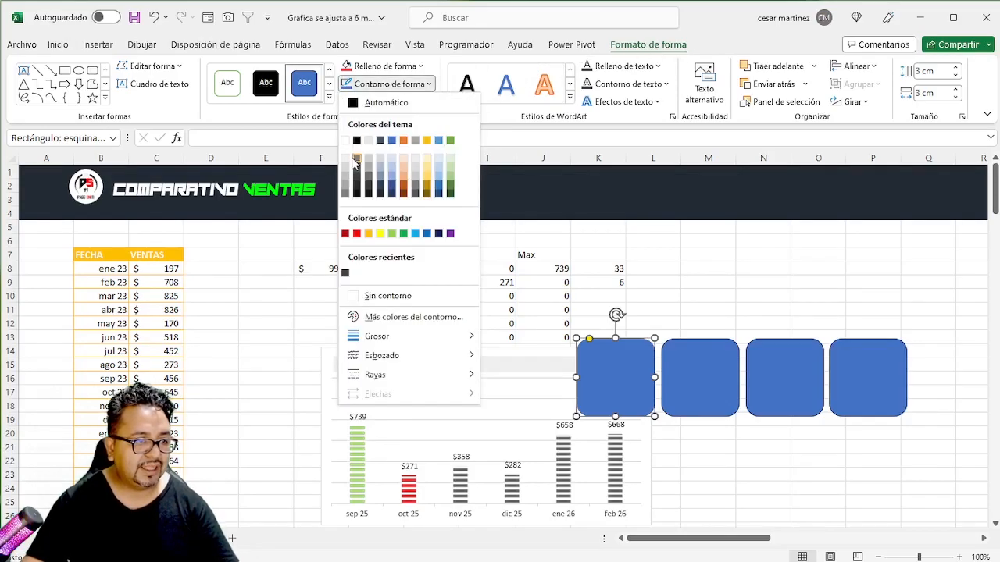
{"action": "left_click", "coordinate": [378, 296]}
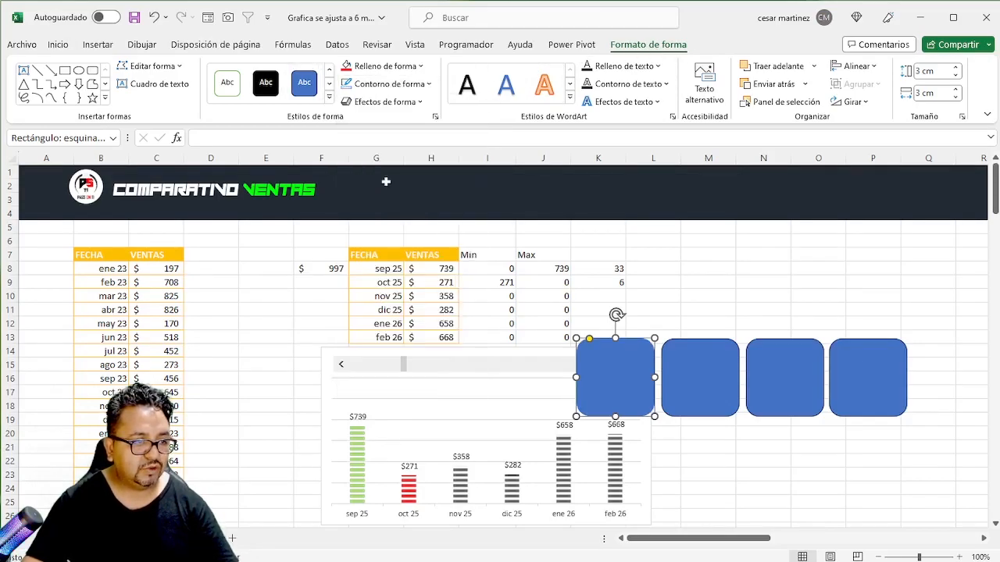
{"action": "left_click", "coordinate": [383, 66]}
{"action": "left_click", "coordinate": [346, 124]}
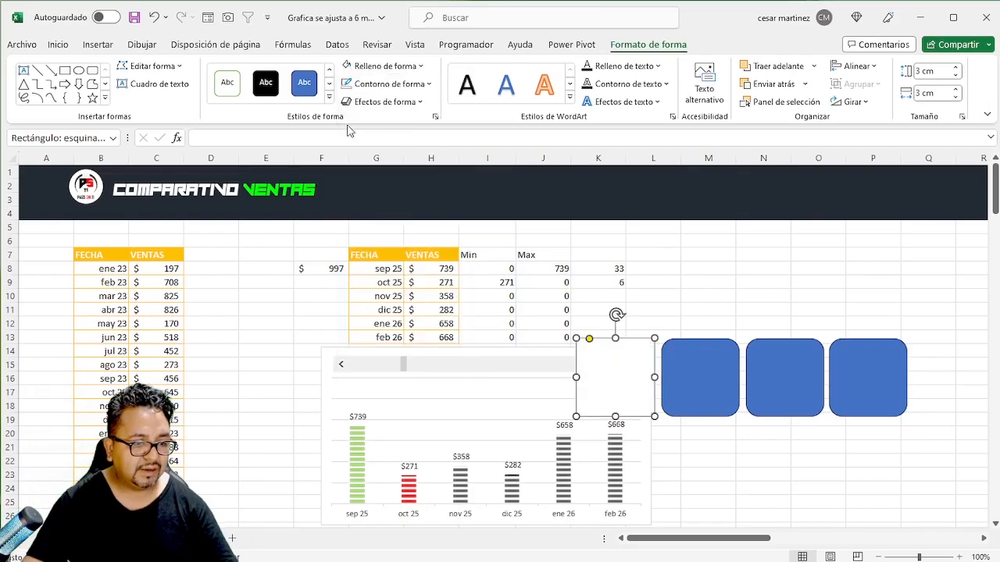
- Fill the second rounded square in the row with the near-black theme shade
{"action": "left_click", "coordinate": [702, 396]}
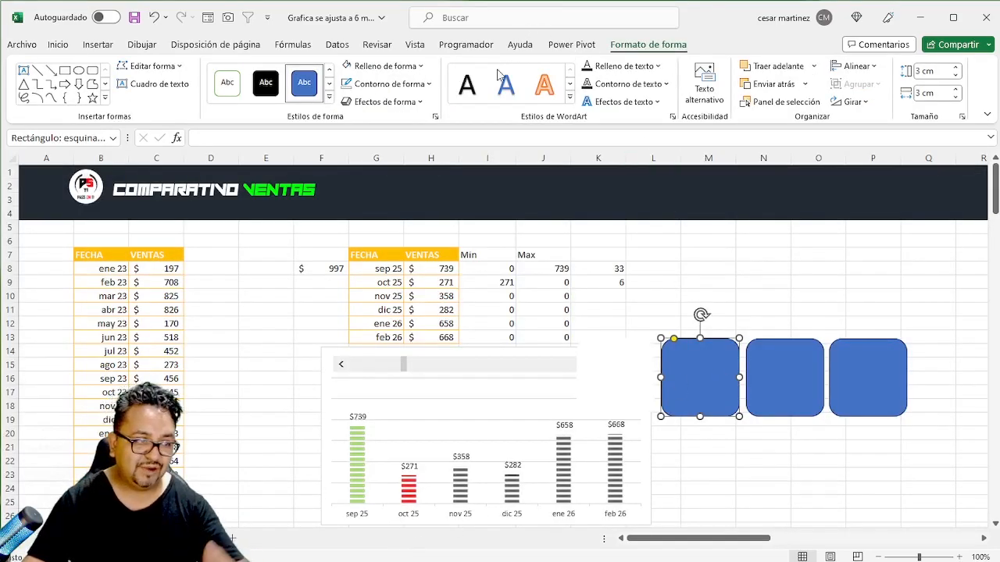
{"action": "left_click", "coordinate": [369, 69]}
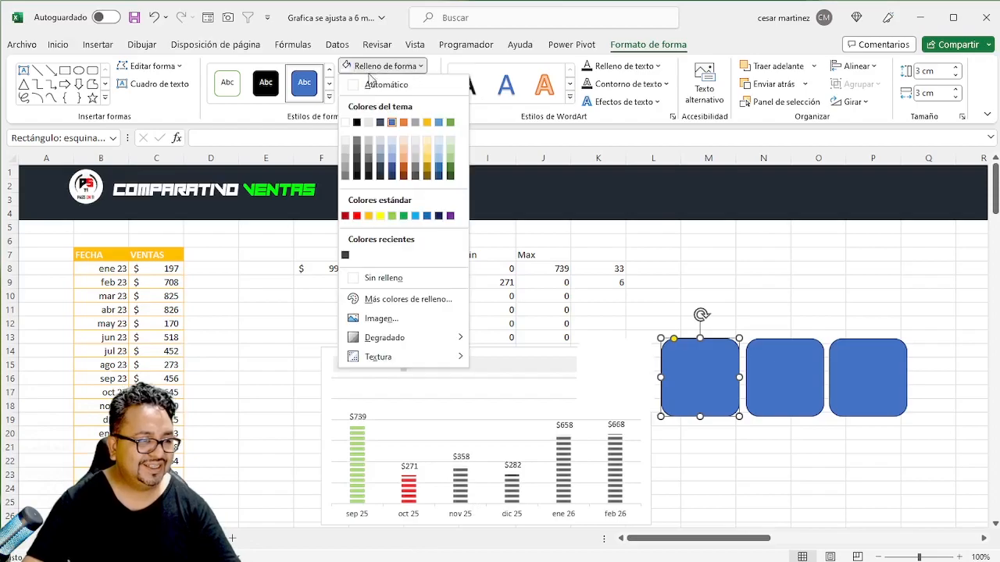
{"action": "left_click", "coordinate": [357, 167]}
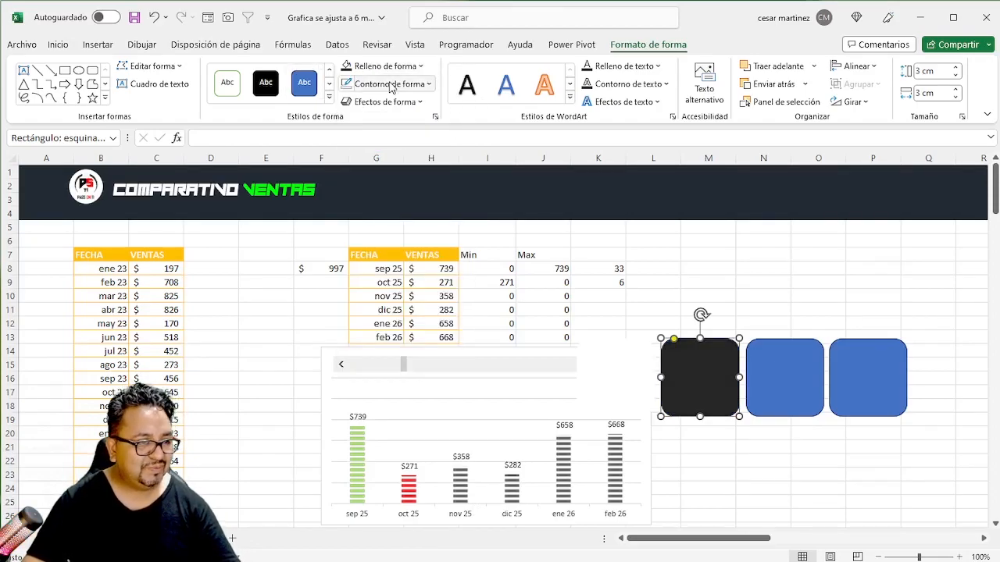
- Fill the third rounded square with standard red and the fourth with light green, both without an outline
{"action": "left_click", "coordinate": [767, 376]}
{"action": "left_click", "coordinate": [369, 67]}
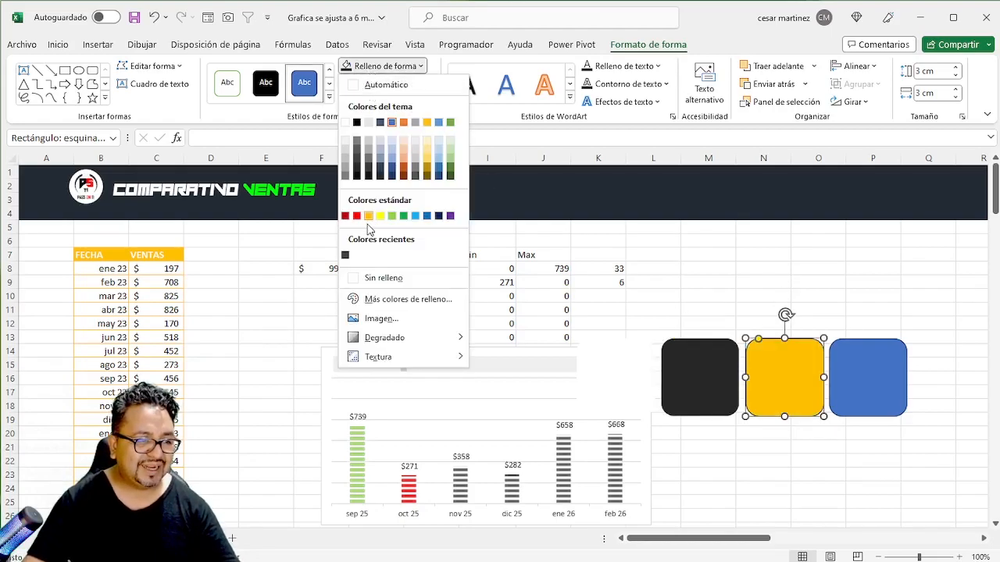
{"action": "left_click", "coordinate": [360, 216]}
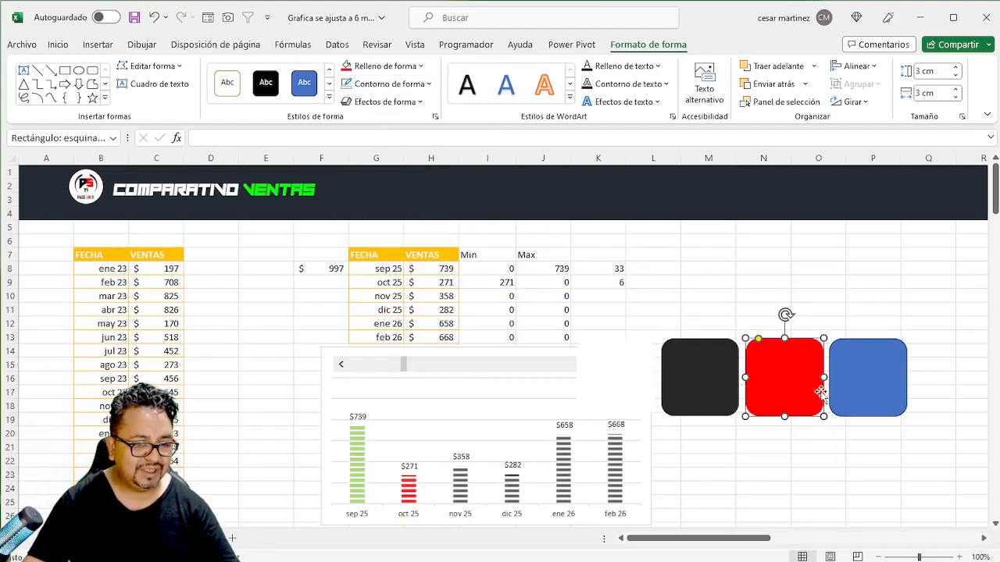
{"action": "left_click", "coordinate": [845, 383]}
{"action": "left_click", "coordinate": [393, 74]}
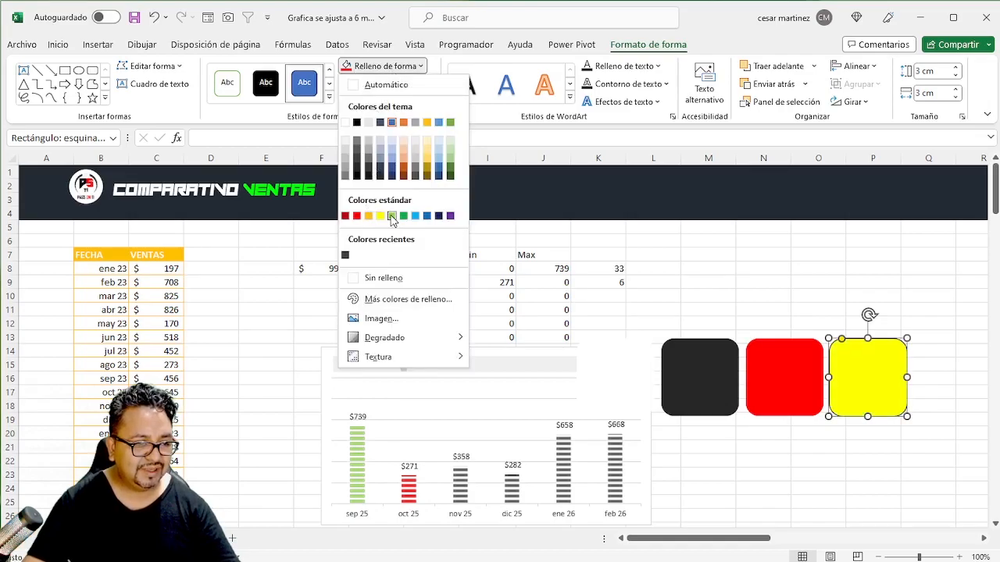
{"action": "left_click", "coordinate": [388, 213]}
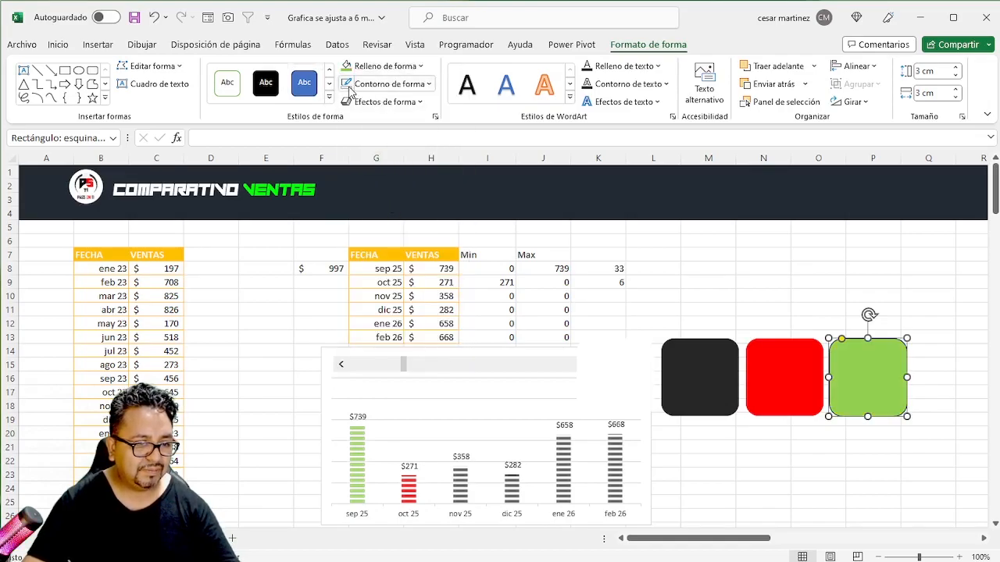
{"action": "left_click", "coordinate": [755, 296]}
{"action": "left_click", "coordinate": [676, 375]}
{"action": "left_click_drag", "start_coordinate": [677, 375], "coordinate": [591, 381]}
{"action": "left_click", "coordinate": [686, 389]}
{"action": "left_click", "coordinate": [770, 390]}
{"action": "left_click", "coordinate": [854, 397]}
{"action": "left_click", "coordinate": [629, 392]}
{"action": "left_click", "coordinate": [682, 393]}
{"action": "left_click", "coordinate": [781, 390]}
{"action": "left_click", "coordinate": [866, 390]}
{"action": "left_click", "coordinate": [708, 282]}
{"action": "left_click", "coordinate": [685, 241]}
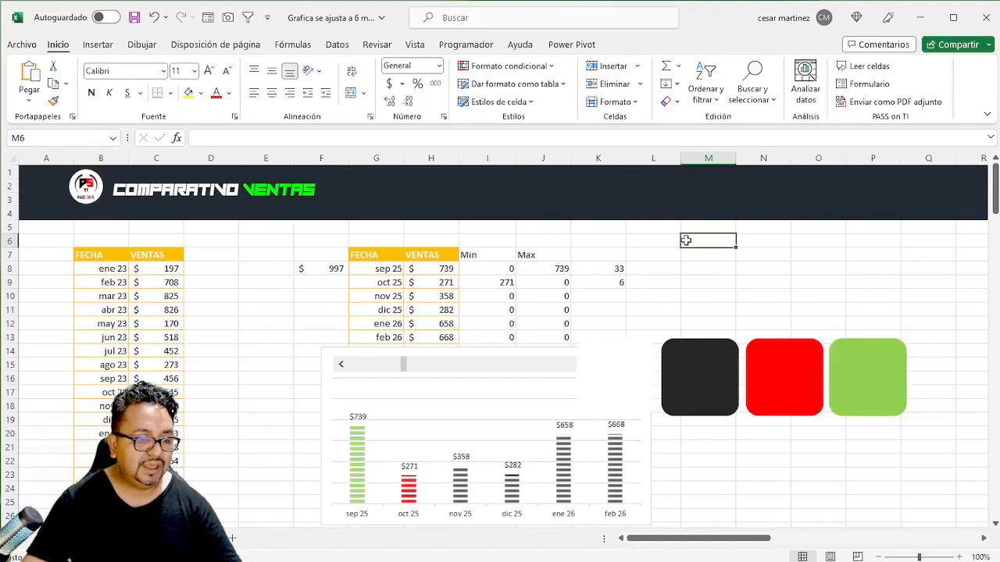
{"action": "left_click", "coordinate": [692, 281]}
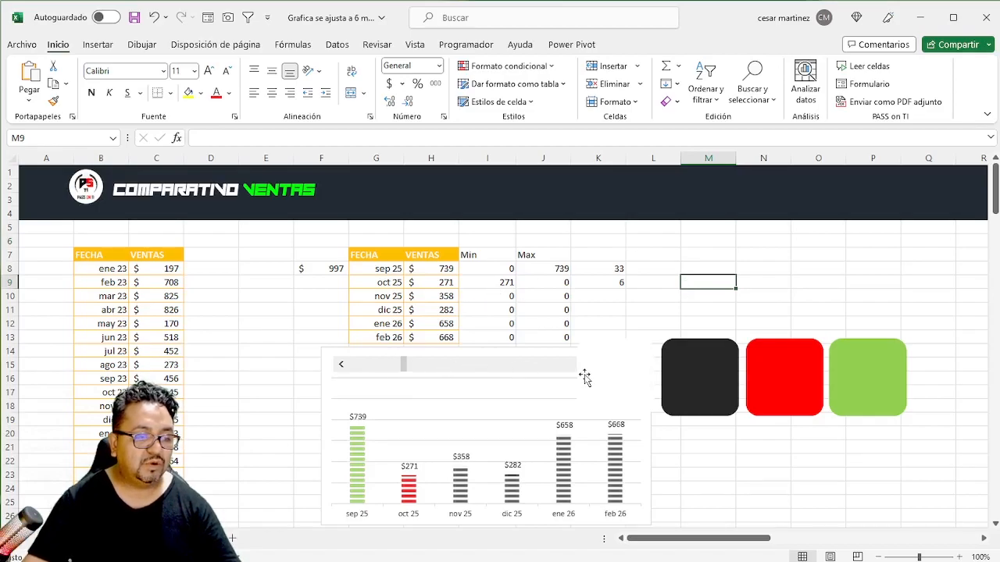
{"action": "left_click", "coordinate": [685, 364]}
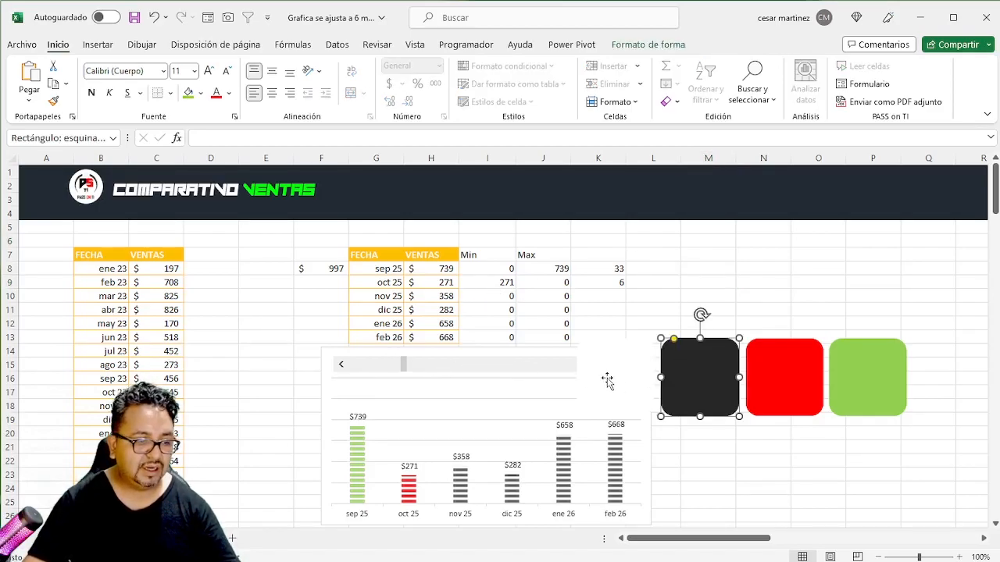
{"action": "left_click", "coordinate": [795, 389], "text": "shift"}
{"action": "left_click", "coordinate": [858, 387], "text": "shift"}
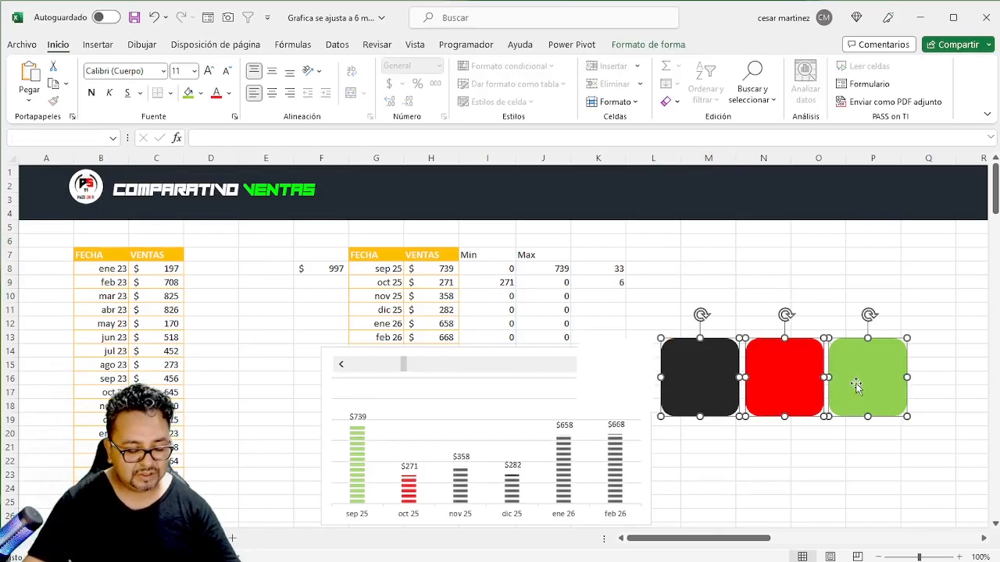
{"action": "left_click", "coordinate": [635, 375], "text": "shift"}
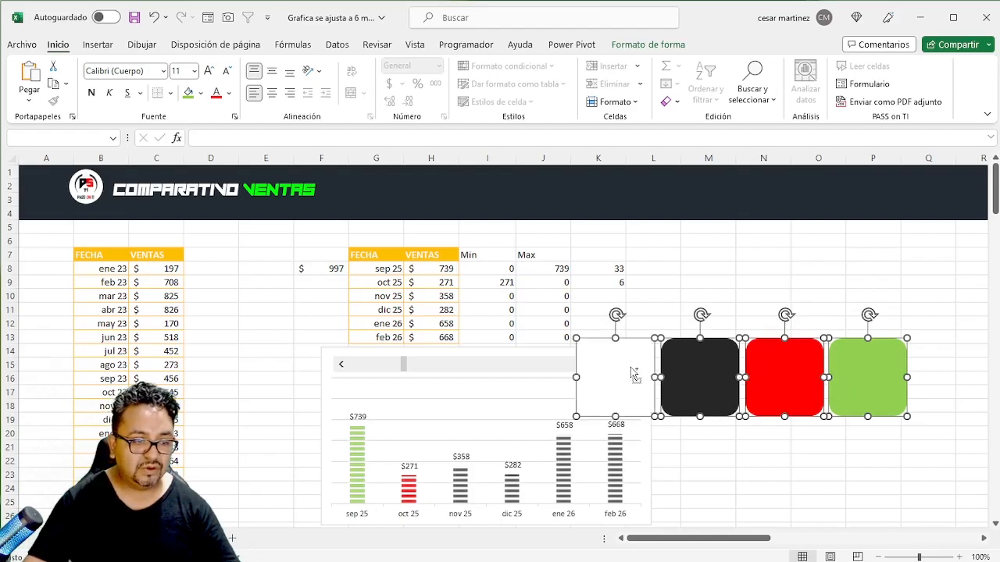
{"action": "left_click", "coordinate": [471, 364], "text": "shift"}
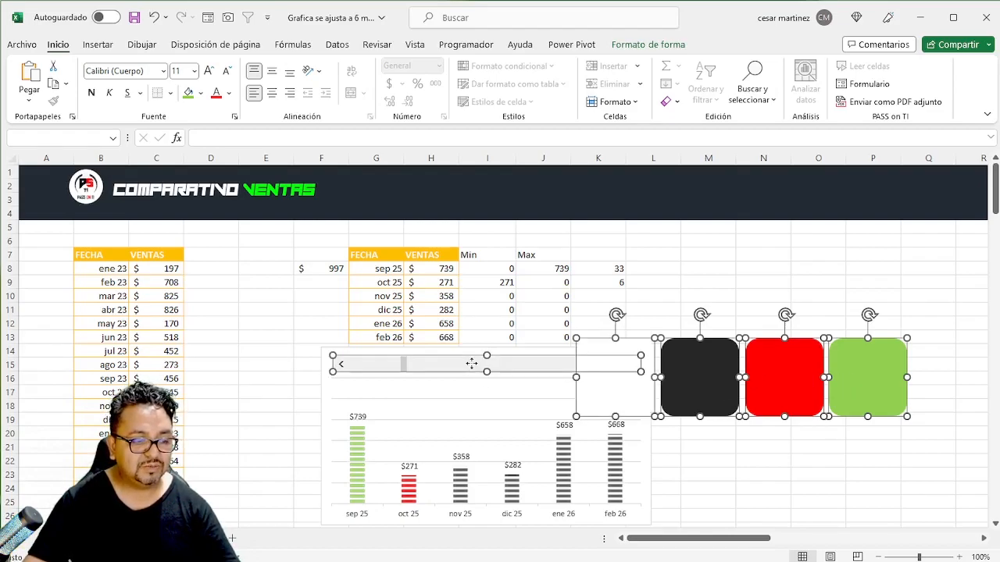
{"action": "left_click", "coordinate": [356, 390], "text": "shift"}
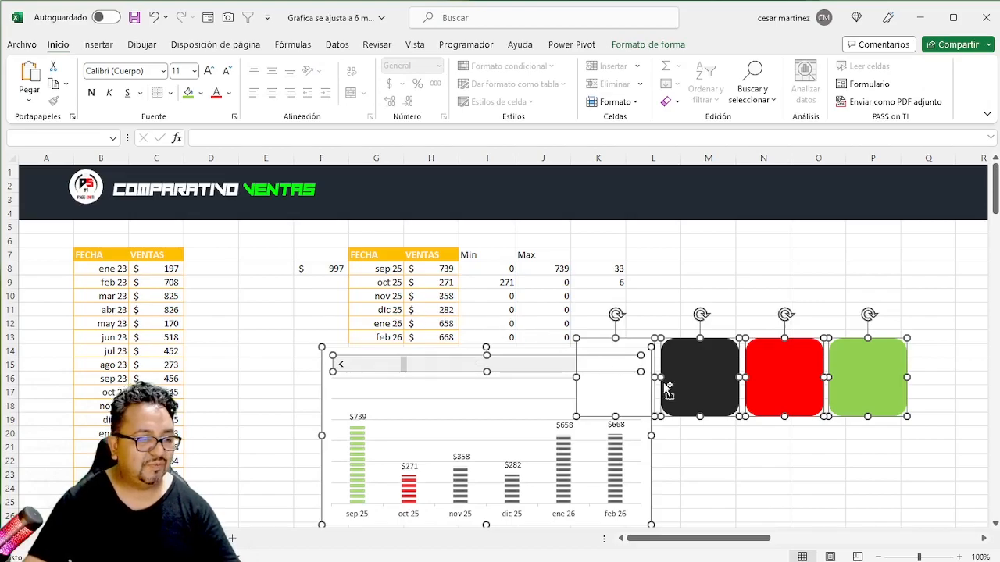
{"action": "key", "text": "Escape"}
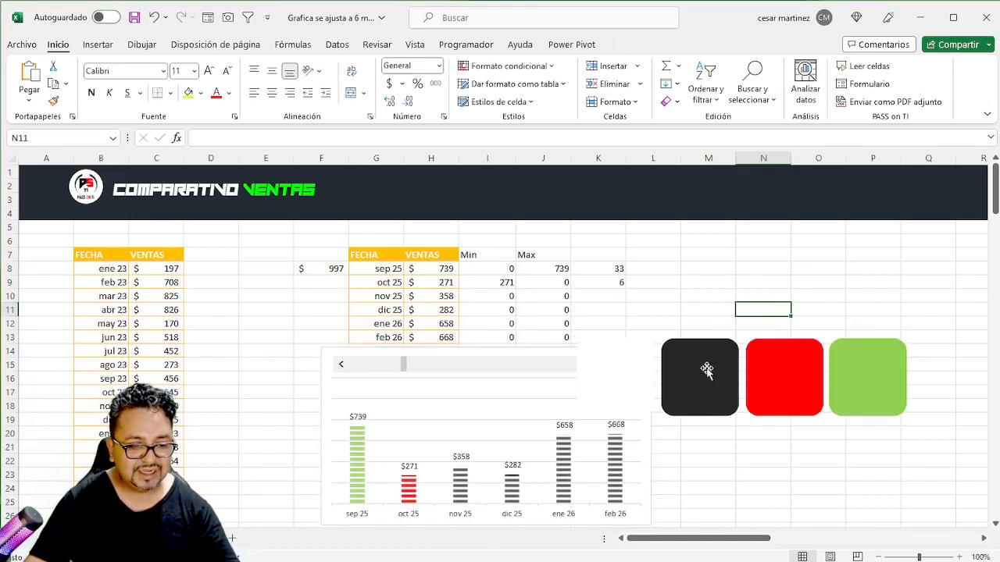
- Select every object except the logo and title, and move the chart, scroll bar and rounded squares down about two rows
{"action": "left_click", "coordinate": [700, 371]}
{"action": "key", "text": "ctrl+a"}
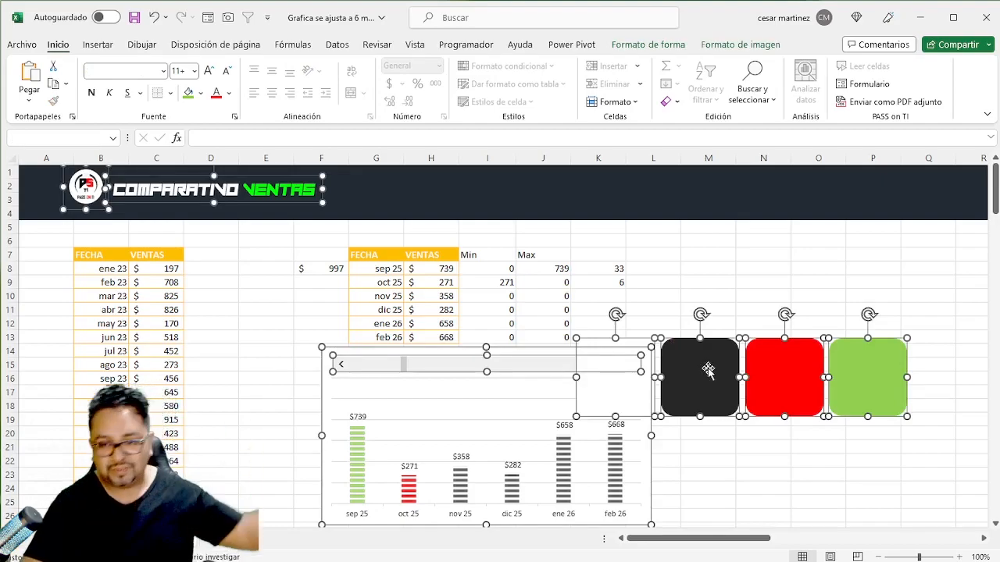
{"action": "left_click", "coordinate": [136, 207], "text": "ctrl"}
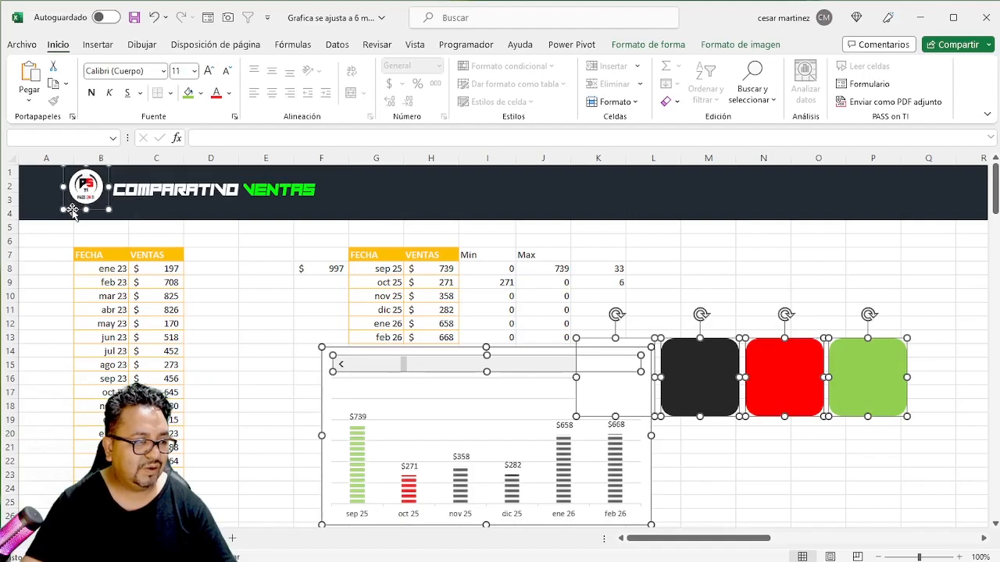
{"action": "left_click_drag", "start_coordinate": [533, 349], "coordinate": [536, 376]}
{"action": "left_click", "coordinate": [548, 311]}
{"action": "left_click", "coordinate": [517, 269]}
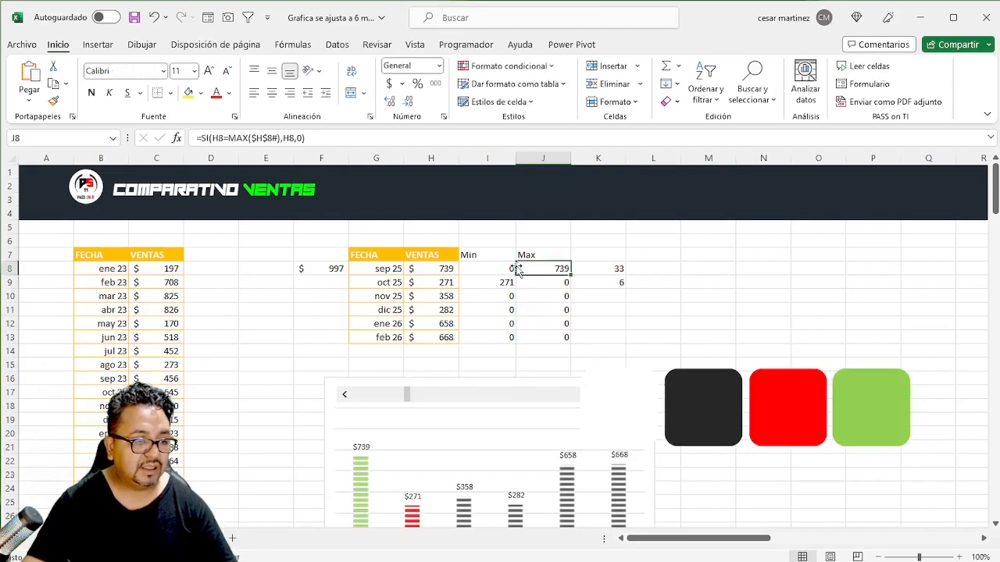
- Add AutoSum totals in H14:J14 under the VENTAS, Min and Max columns
{"action": "left_click_drag", "start_coordinate": [429, 358], "coordinate": [568, 364]}
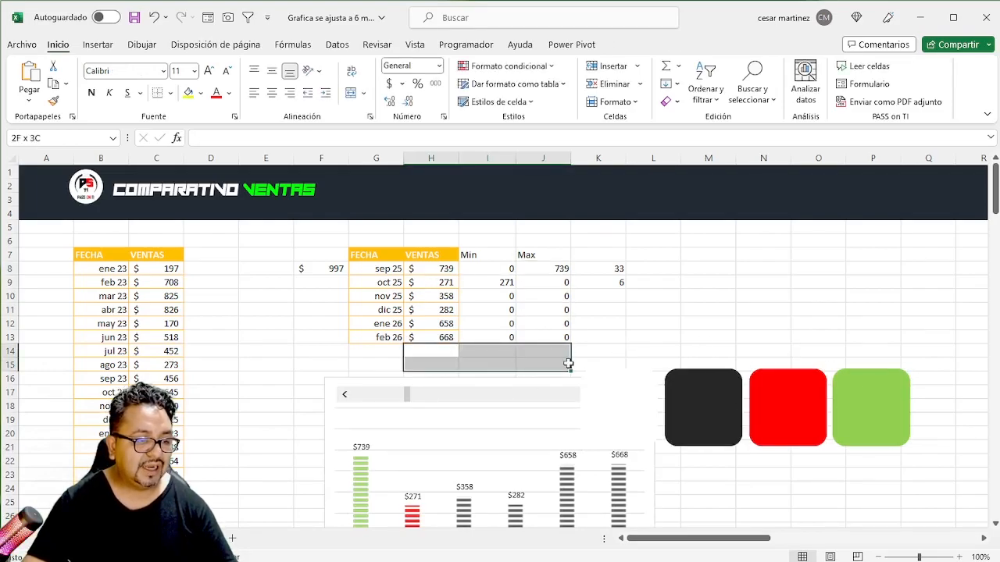
{"action": "left_click", "coordinate": [426, 267]}
{"action": "left_click", "coordinate": [479, 266]}
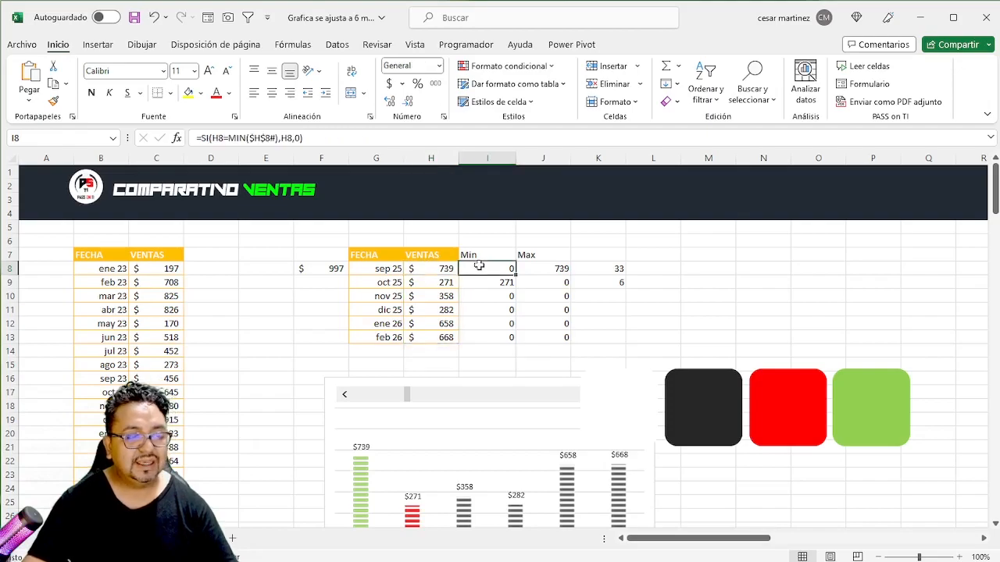
{"action": "left_click", "coordinate": [547, 268]}
{"action": "left_click", "coordinate": [428, 265]}
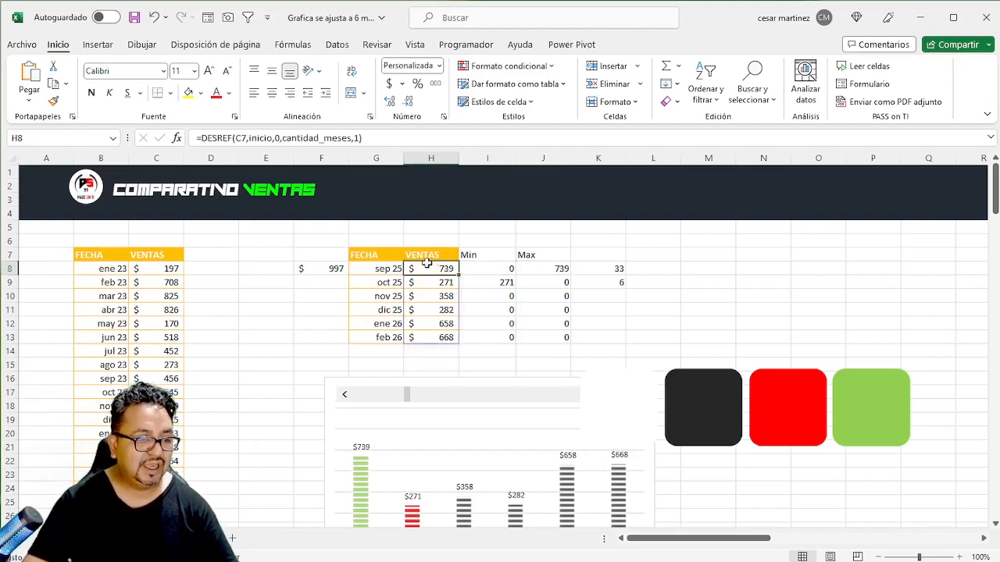
{"action": "left_click", "coordinate": [537, 355], "text": "shift"}
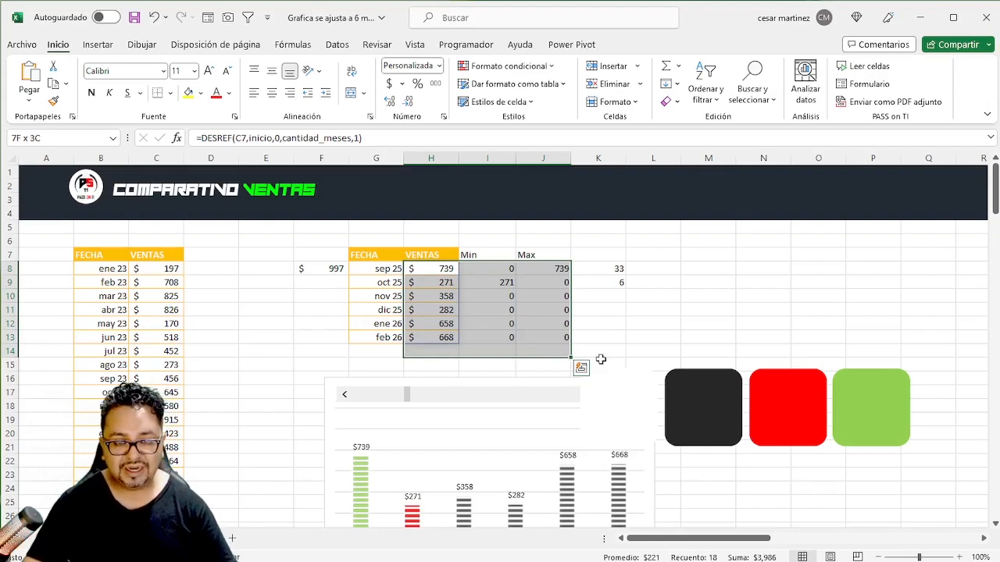
{"action": "key", "text": "alt+equal"}
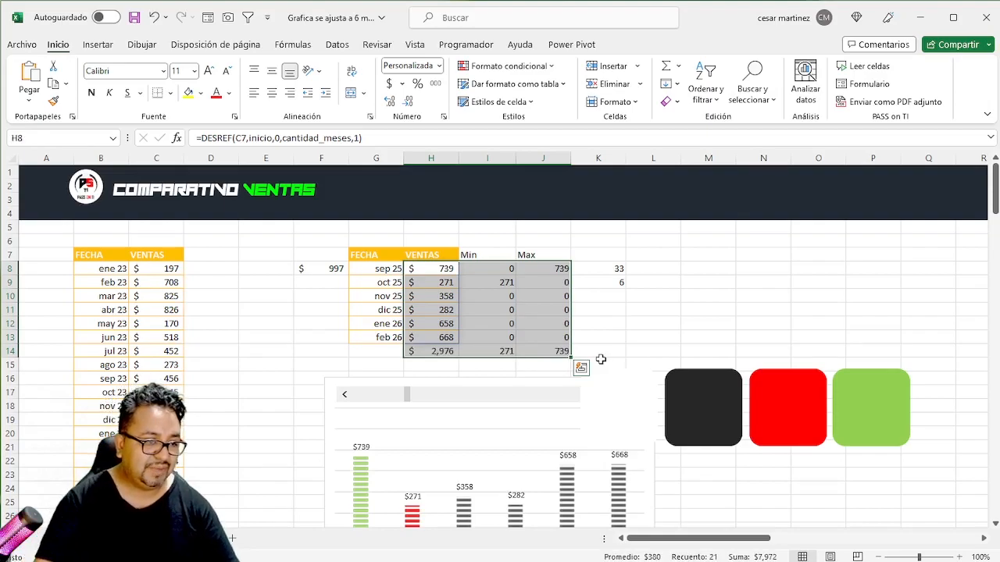
- Check the SUMA formulas in H14, I14 and J14
{"action": "key", "text": "Down"}
{"action": "key", "text": "Down"}
{"action": "key", "text": "Down"}
{"action": "key", "text": "Down"}
{"action": "key", "text": "Down"}
{"action": "key", "text": "Down"}
{"action": "key", "text": "F2"}
{"action": "key", "text": "Escape"}
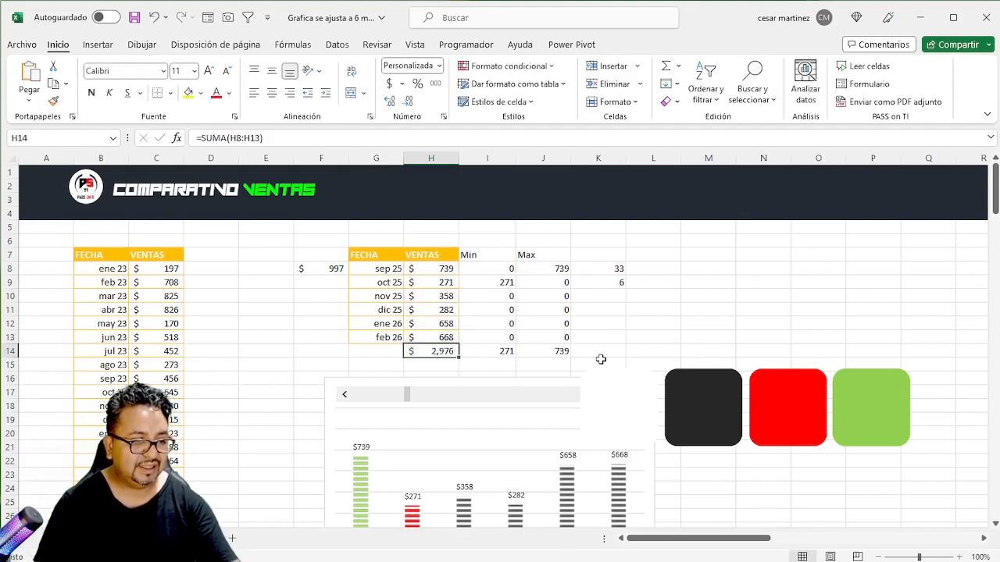
{"action": "key", "text": "Right"}
{"action": "key", "text": "F2"}
{"action": "key", "text": "Escape"}
{"action": "key", "text": "Right"}
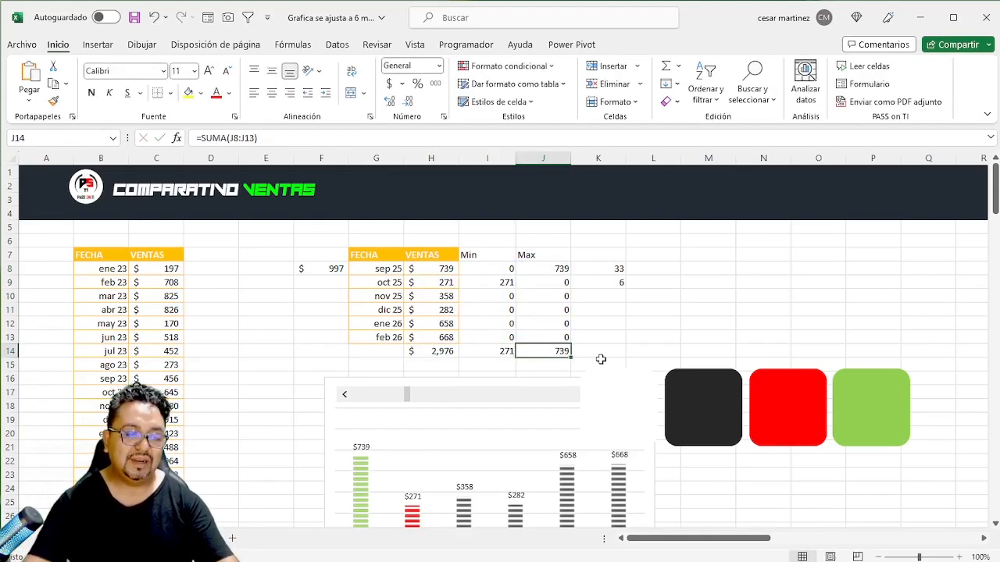
- Link the dark rounded square's text to the sales total with the formula =$H$14
{"action": "left_click", "coordinate": [699, 402]}
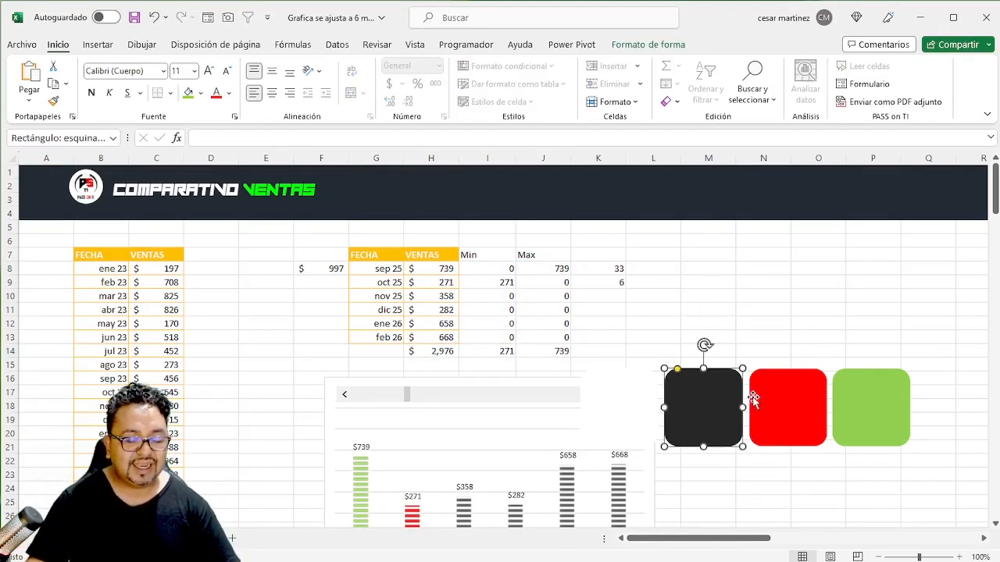
{"action": "left_click", "coordinate": [200, 136]}
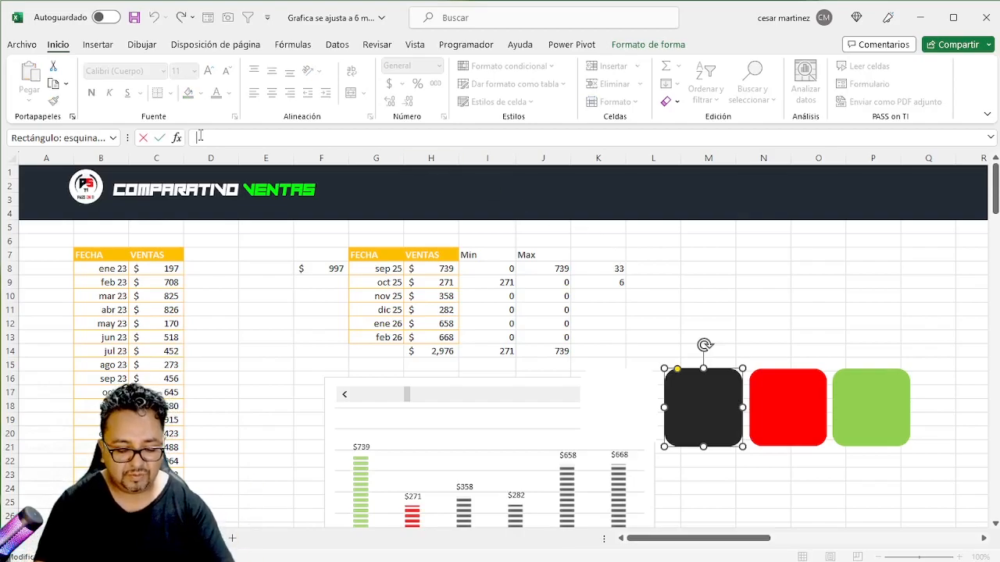
{"action": "type", "text": "="}
{"action": "left_click", "coordinate": [437, 352]}
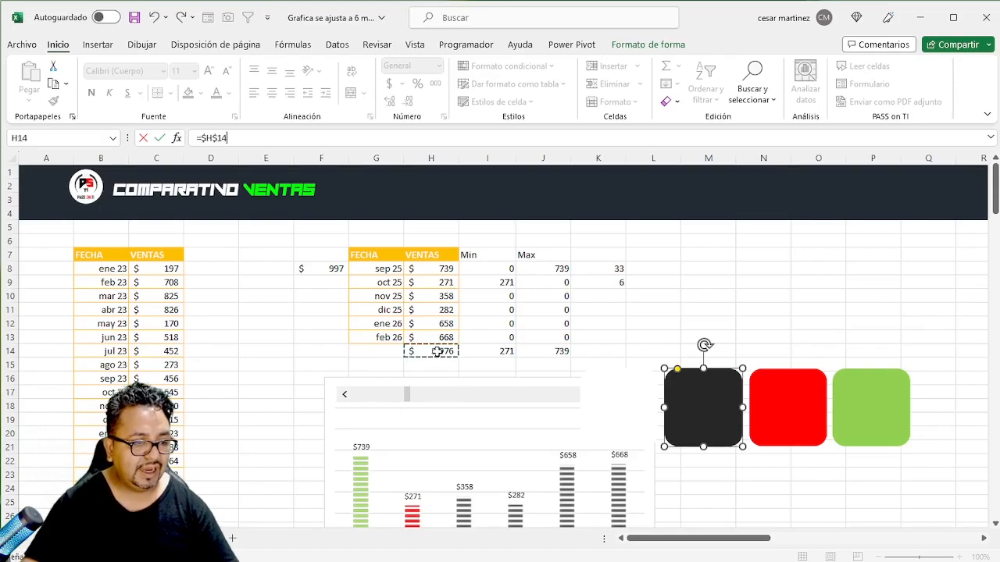
{"action": "key", "text": "Return"}
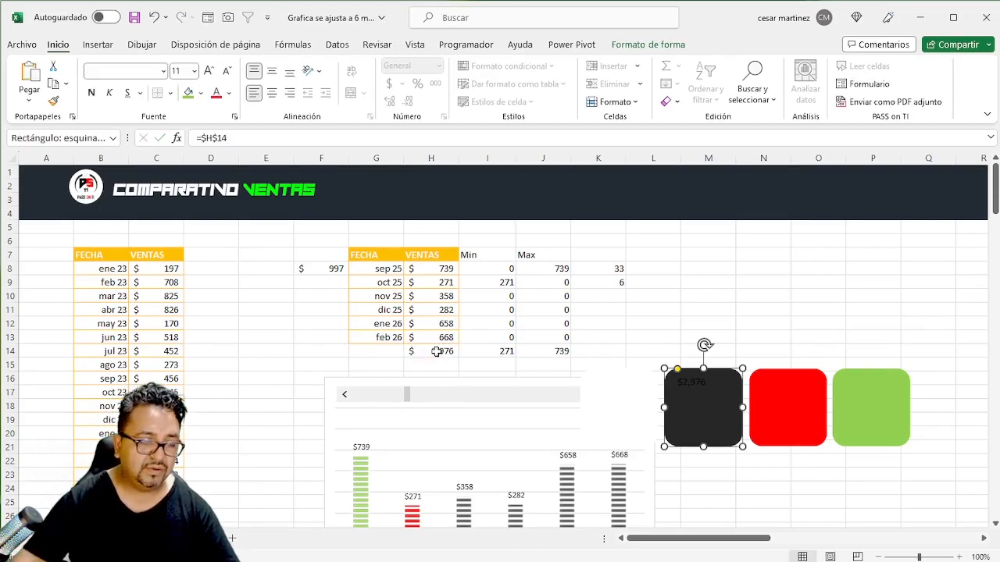
- Centre the dark card's text horizontally and vertically, make it white and set its font size to 14
{"action": "left_click", "coordinate": [273, 94]}
{"action": "left_click", "coordinate": [274, 73]}
{"action": "left_click", "coordinate": [228, 93]}
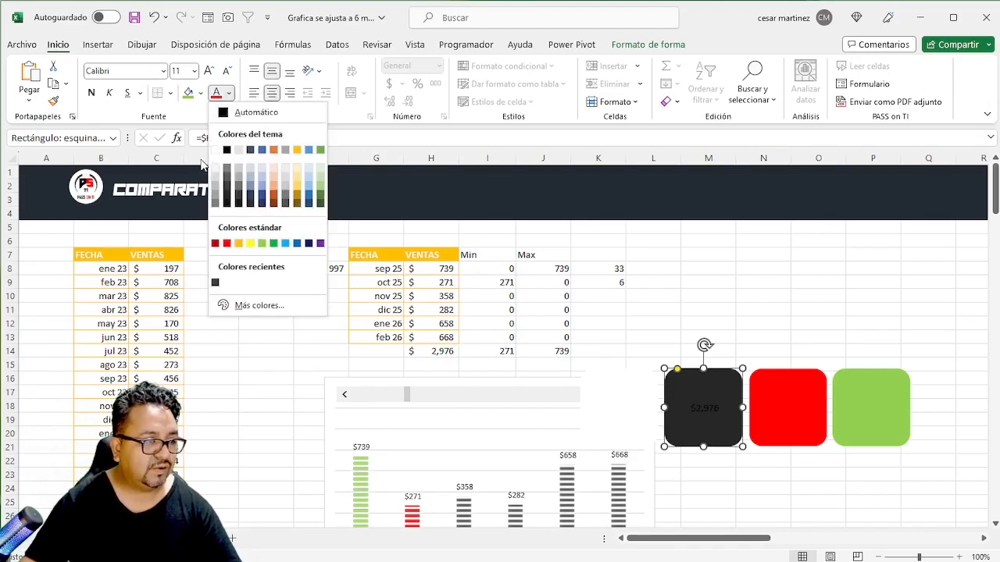
{"action": "left_click", "coordinate": [214, 150]}
{"action": "left_click", "coordinate": [208, 71]}
{"action": "left_click", "coordinate": [208, 71]}
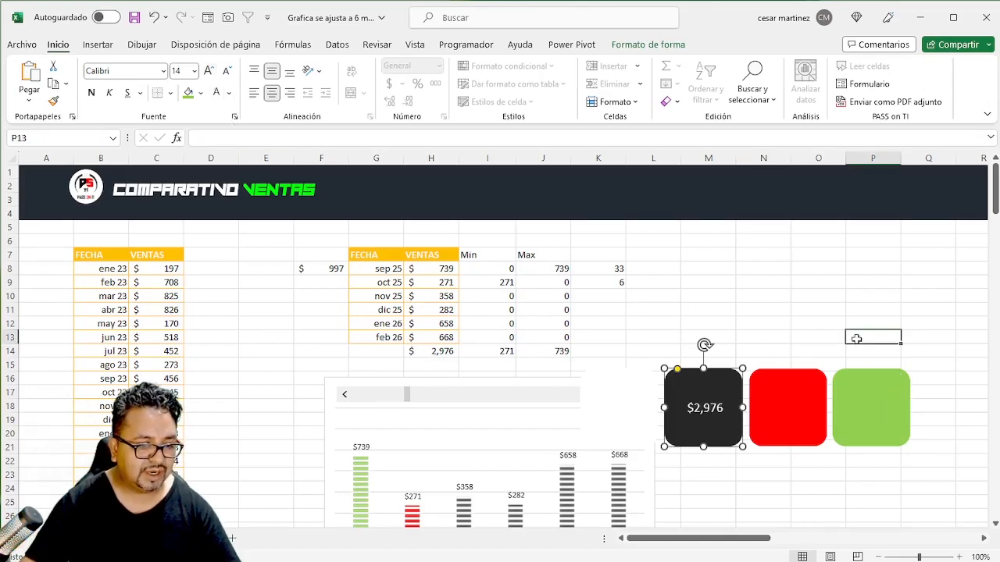
- Link the red rounded square's text to the Min total with the formula =$I$14
{"action": "left_click", "coordinate": [787, 411]}
{"action": "left_click", "coordinate": [351, 141]}
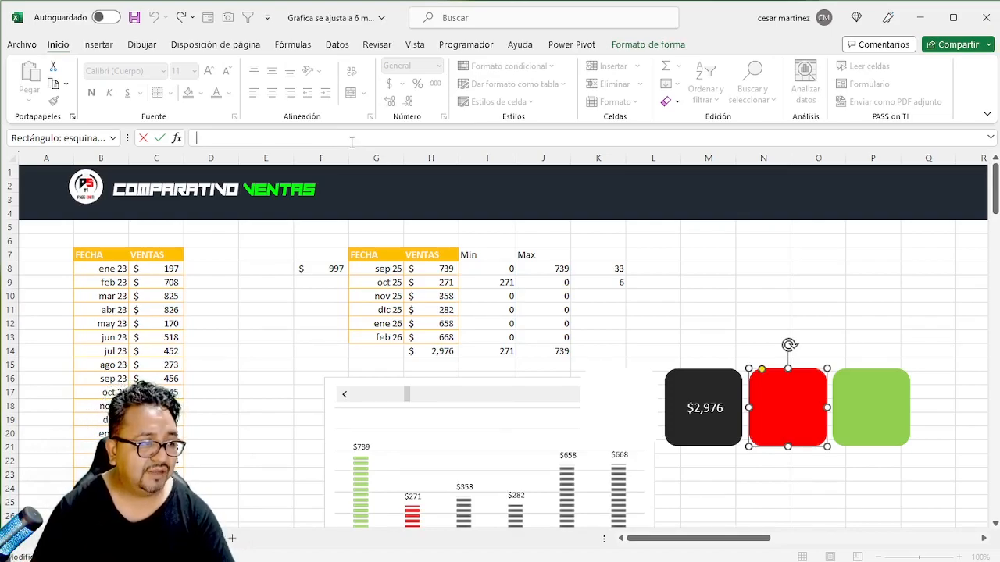
{"action": "type", "text": "="}
{"action": "left_click", "coordinate": [506, 351]}
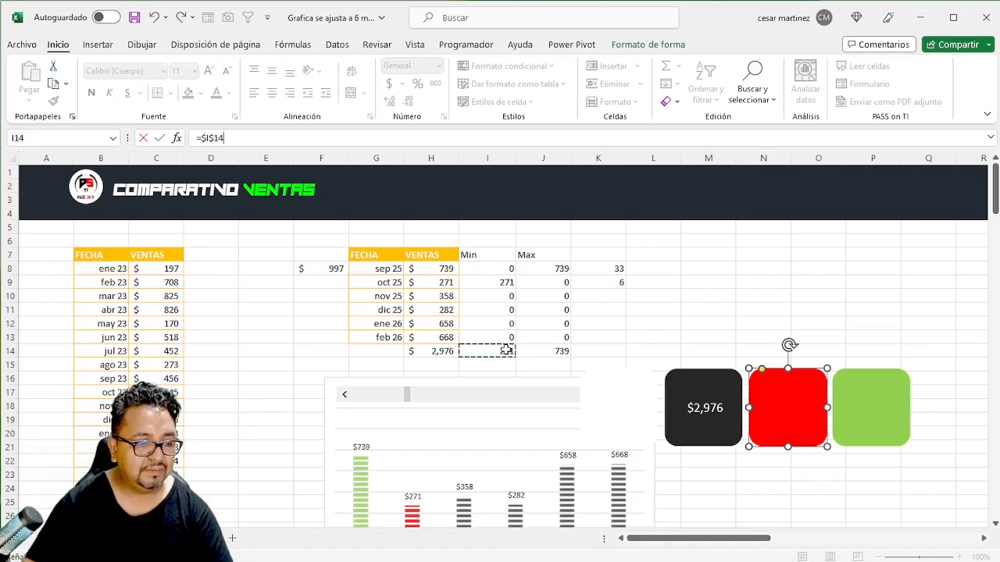
{"action": "key", "text": "Return"}
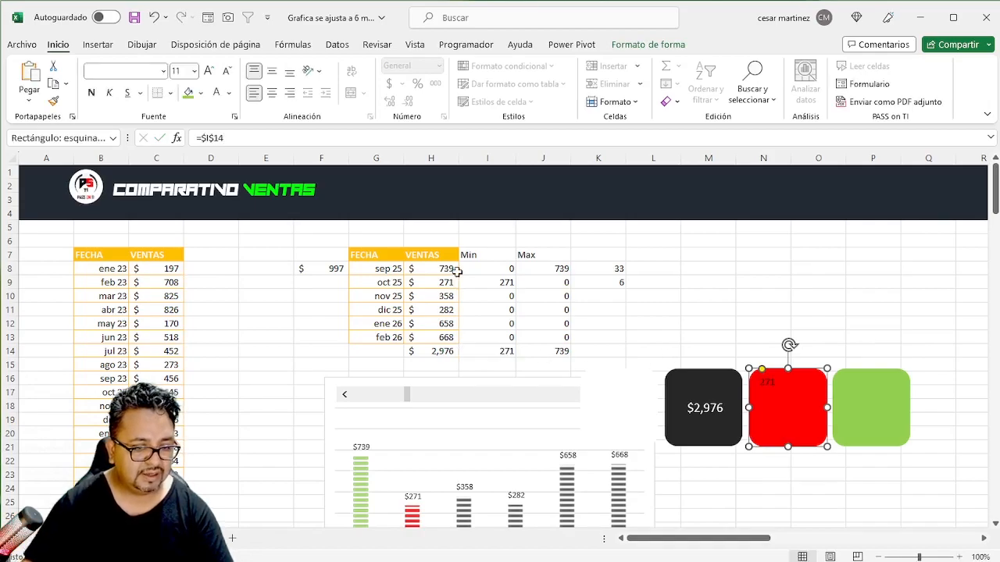
- Centre the red card's text vertically and horizontally and make it white
{"action": "left_click", "coordinate": [272, 71]}
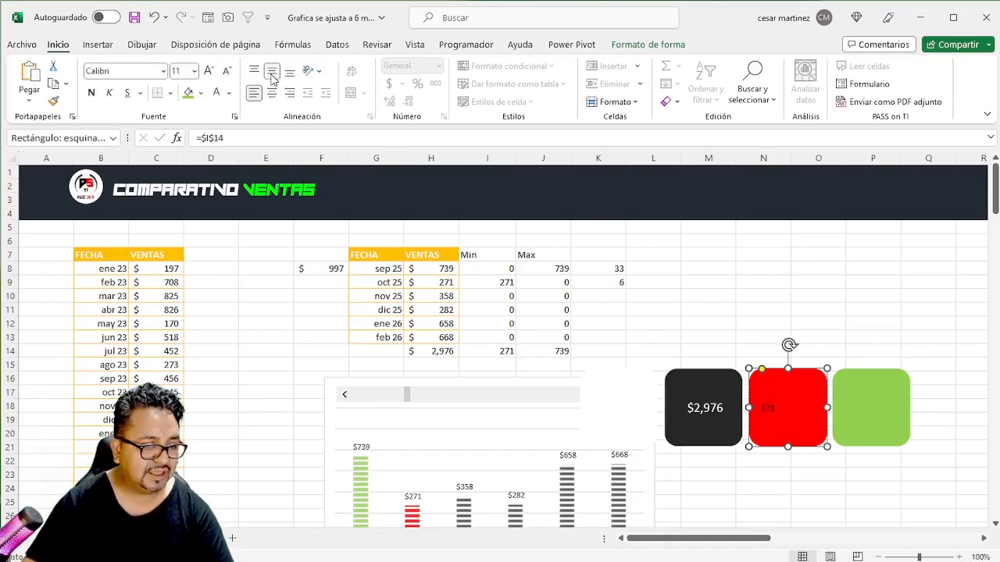
{"action": "left_click", "coordinate": [216, 93]}
{"action": "left_click", "coordinate": [272, 93]}
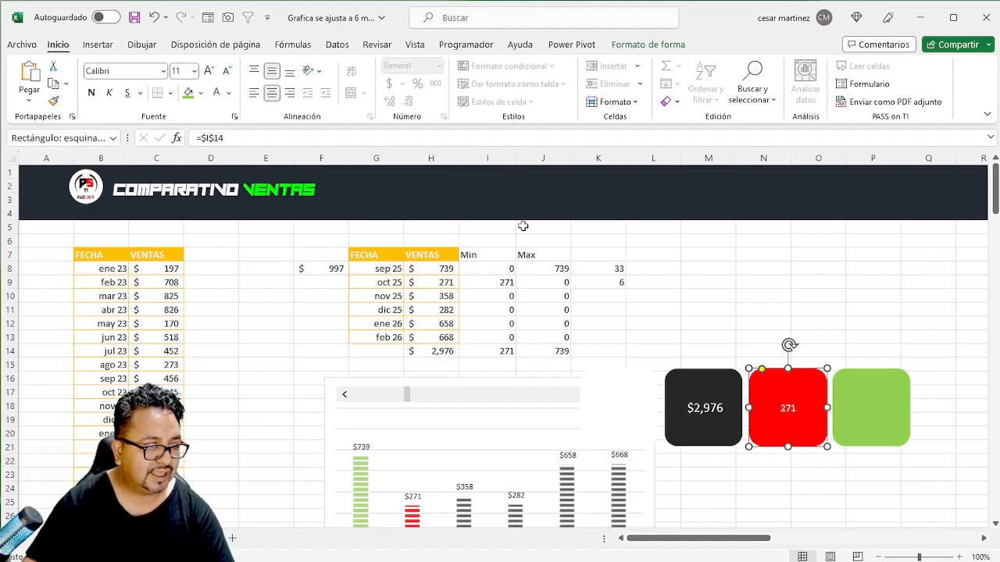
- Copy the currency format of H14 onto the Min and Max totals in I14:J14
{"action": "left_click", "coordinate": [431, 351]}
{"action": "left_click", "coordinate": [53, 100]}
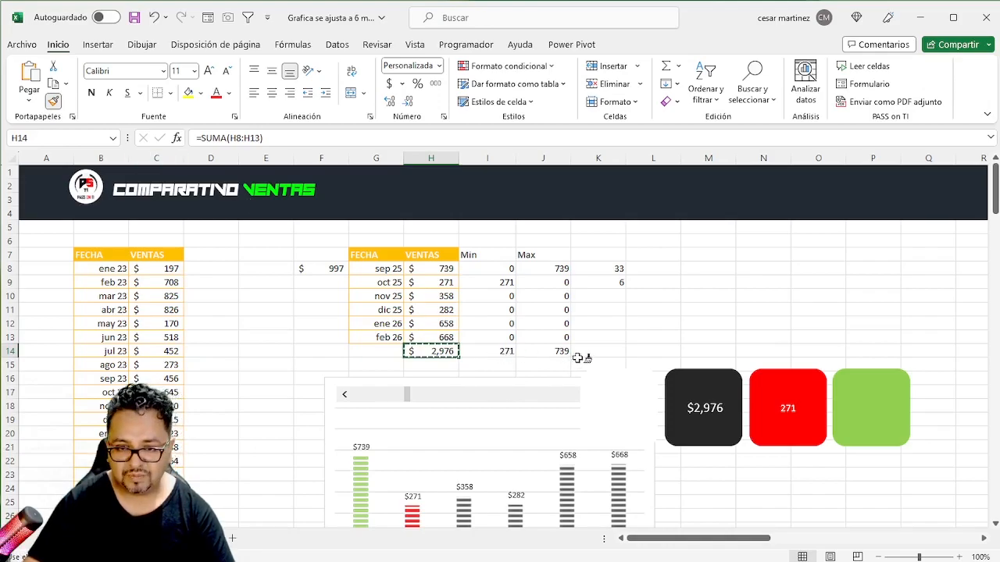
{"action": "left_click_drag", "start_coordinate": [506, 352], "coordinate": [535, 355]}
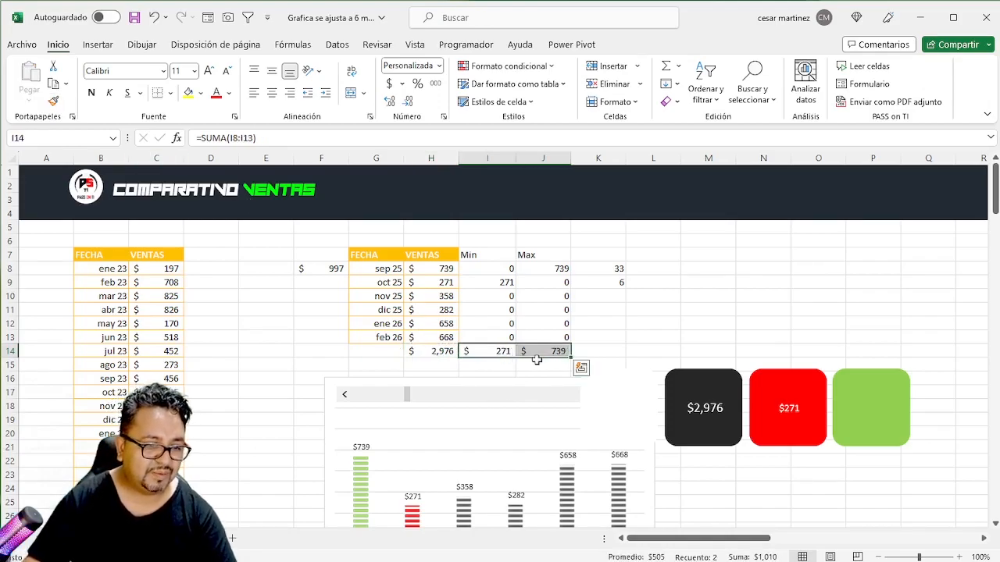
- Increase the red card's text to font size 14, matching the dark card
{"action": "left_click", "coordinate": [772, 422]}
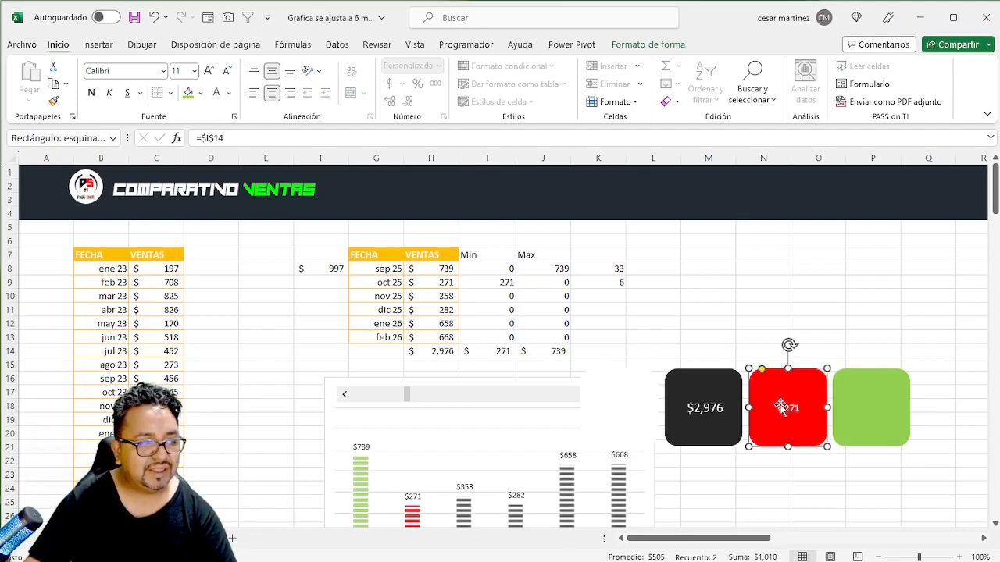
{"action": "left_click", "coordinate": [697, 416]}
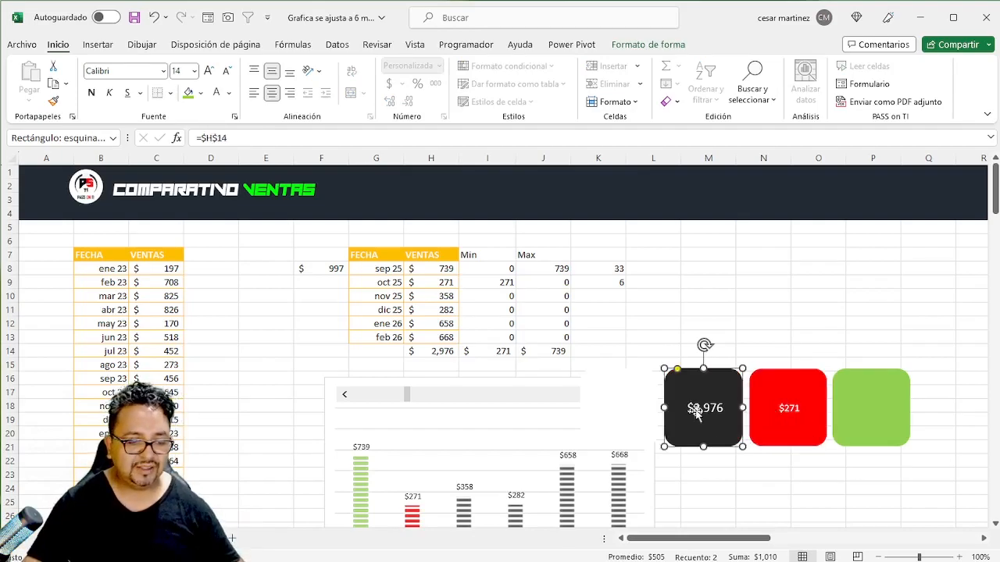
{"action": "left_click", "coordinate": [774, 412]}
{"action": "left_click", "coordinate": [209, 71]}
- Link the green rounded square's text to the Max total with the formula =$J$14
{"action": "left_click", "coordinate": [900, 419]}
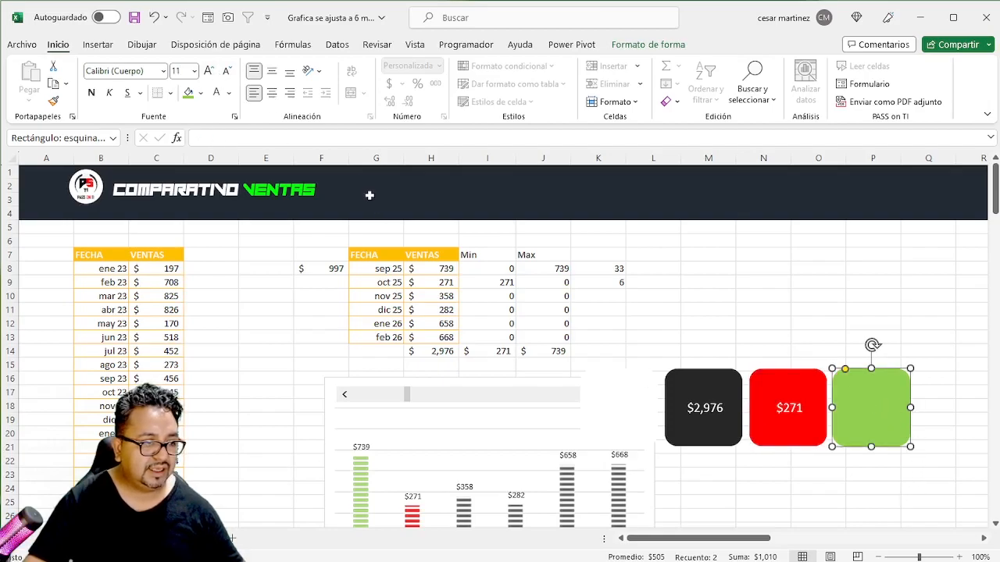
{"action": "left_click", "coordinate": [314, 142]}
{"action": "type", "text": "="}
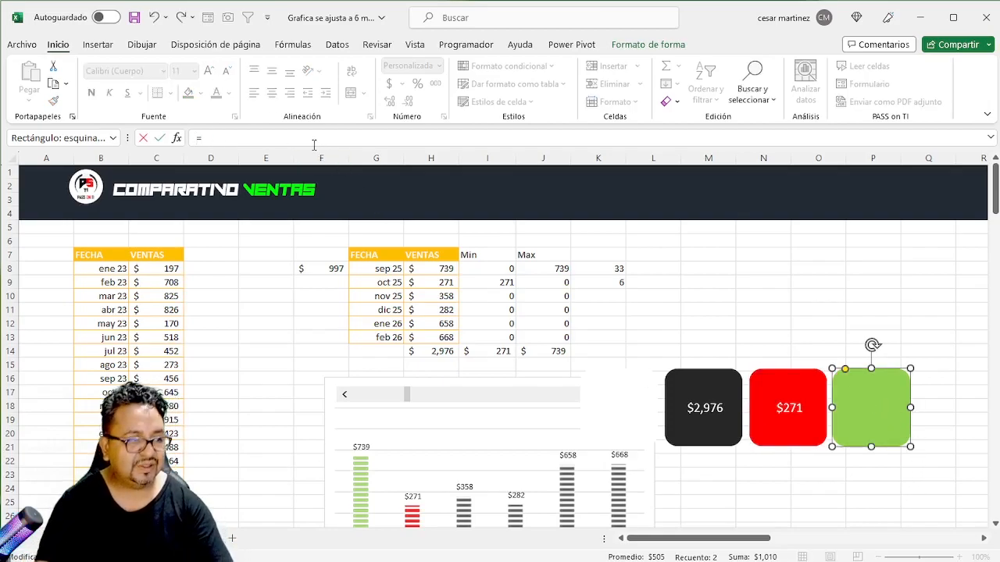
{"action": "left_click", "coordinate": [554, 351]}
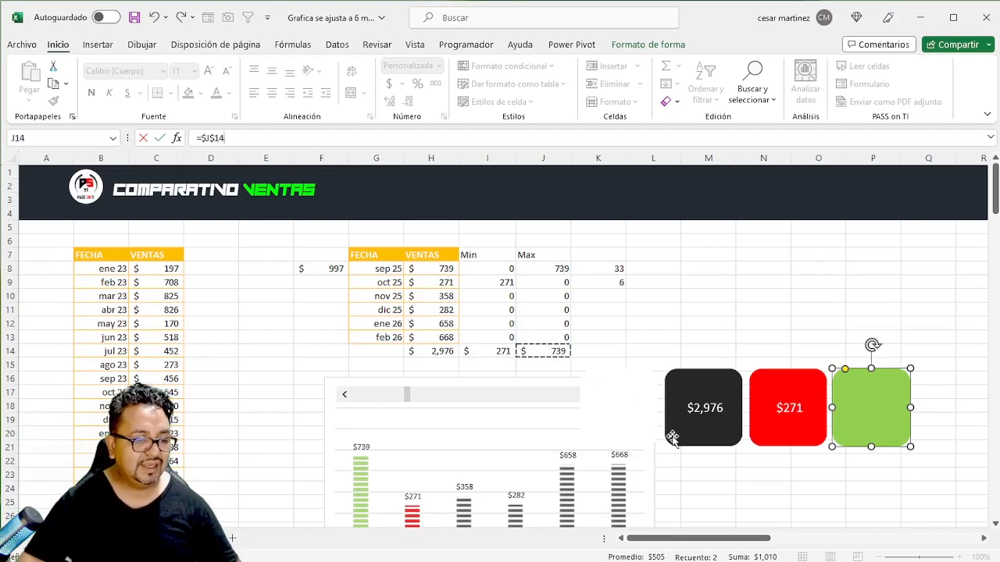
{"action": "key", "text": "Return"}
- Centre the green card's text vertically and horizontally, make it white and set its font size to 14
{"action": "left_click", "coordinate": [271, 71]}
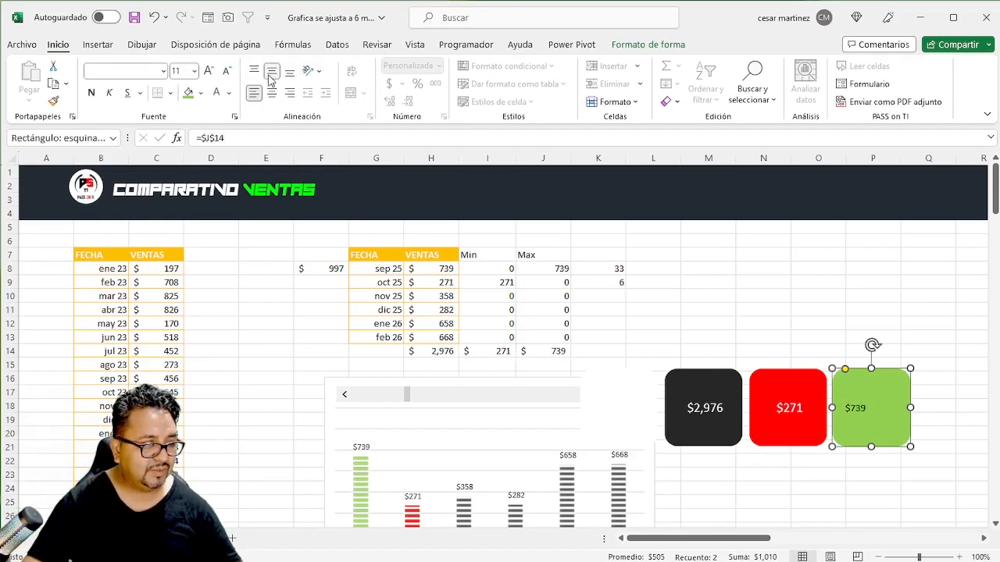
{"action": "left_click", "coordinate": [275, 94]}
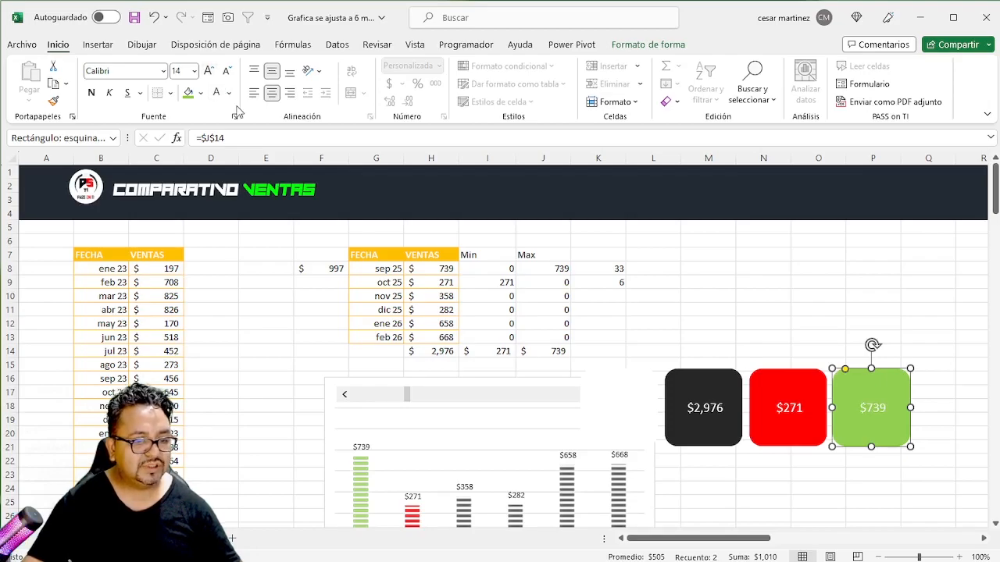
{"action": "left_click", "coordinate": [861, 331]}
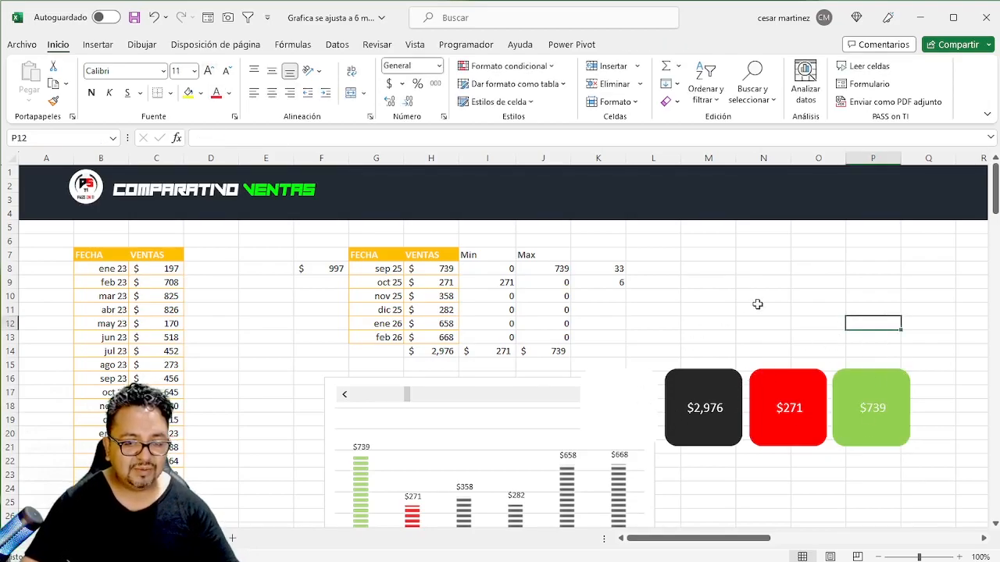
- Search the stock icons for "dinero" and insert the solid bank, safe and wallet icons
{"action": "left_click", "coordinate": [764, 336]}
{"action": "left_click", "coordinate": [423, 280]}
{"action": "left_click", "coordinate": [771, 314]}
{"action": "left_click", "coordinate": [94, 44]}
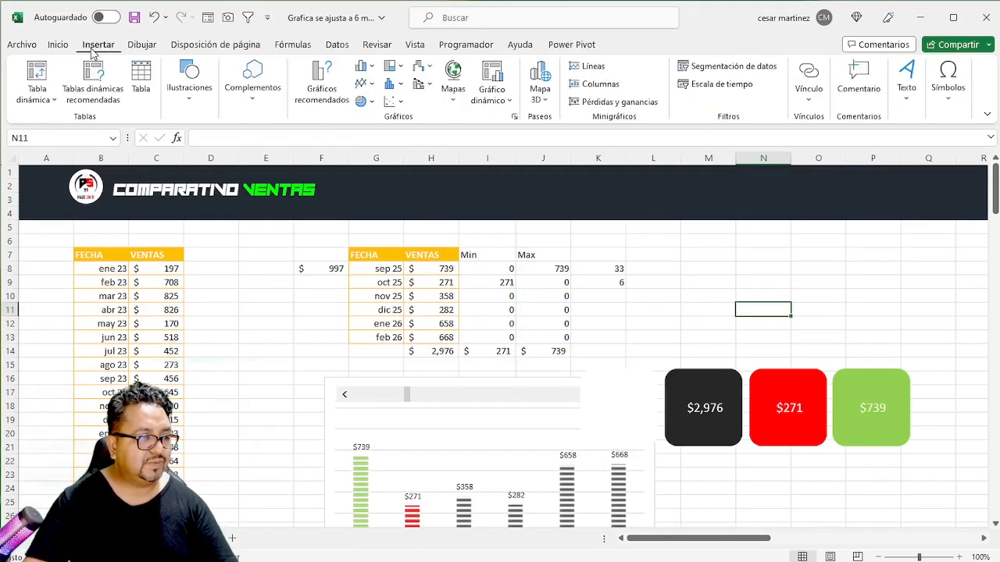
{"action": "left_click", "coordinate": [199, 104]}
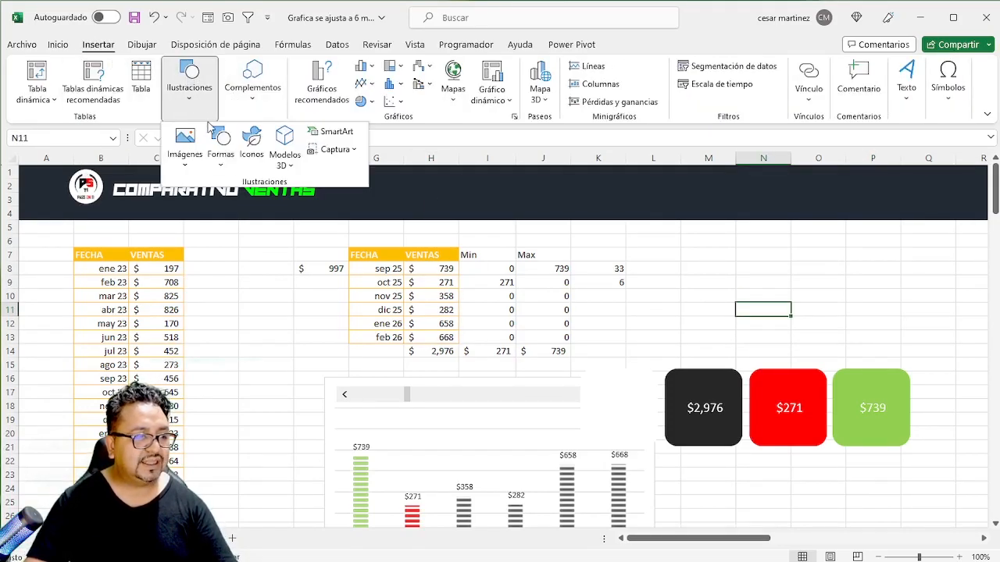
{"action": "left_click", "coordinate": [250, 153]}
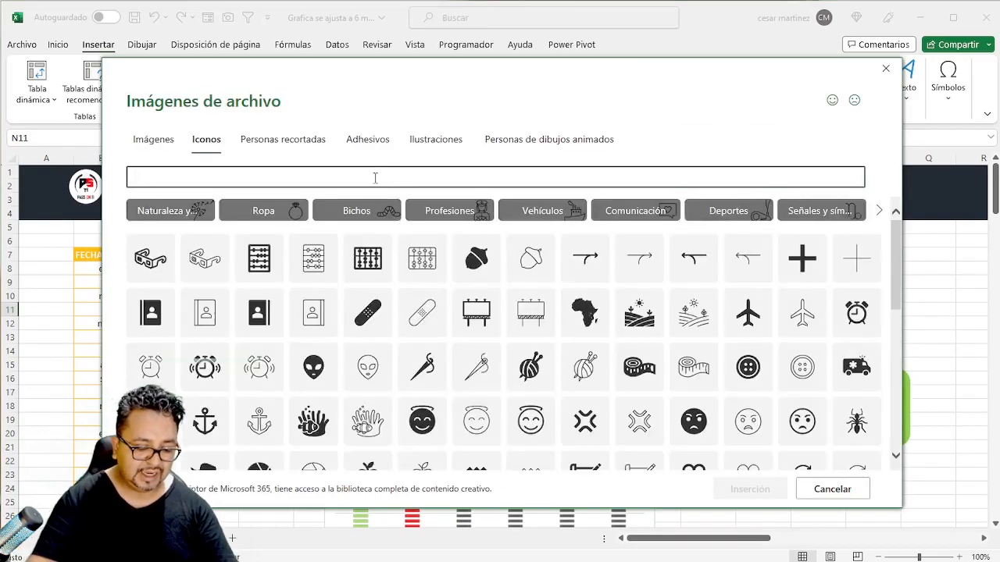
{"action": "type", "text": "dinero"}
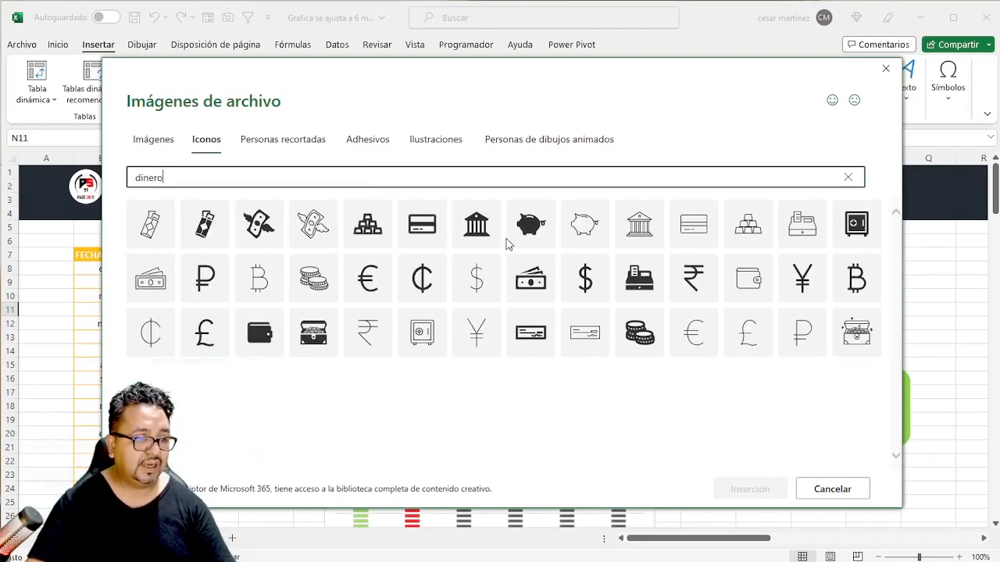
{"action": "left_click", "coordinate": [485, 225]}
{"action": "left_click", "coordinate": [840, 227]}
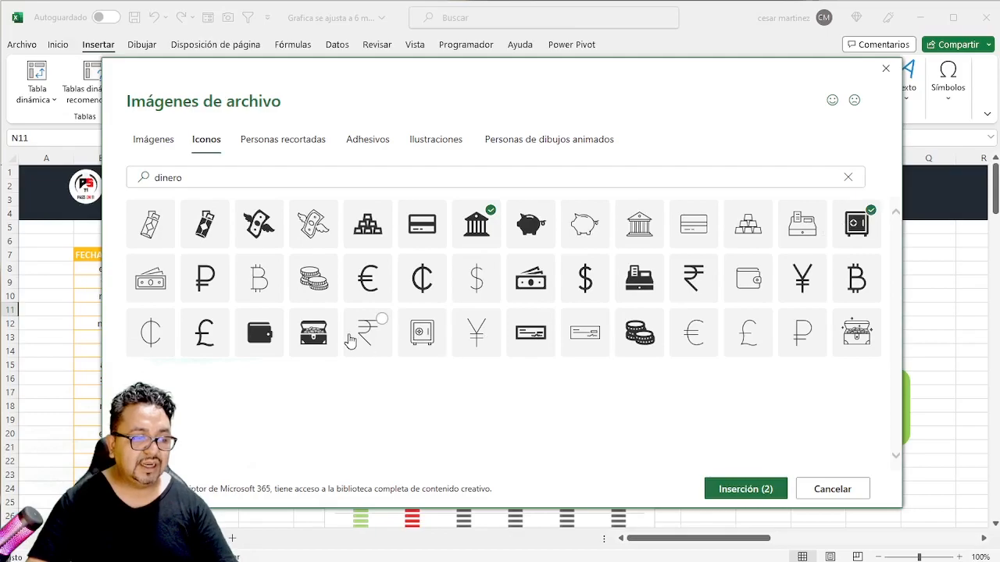
{"action": "left_click", "coordinate": [260, 334]}
{"action": "left_click", "coordinate": [742, 488]}
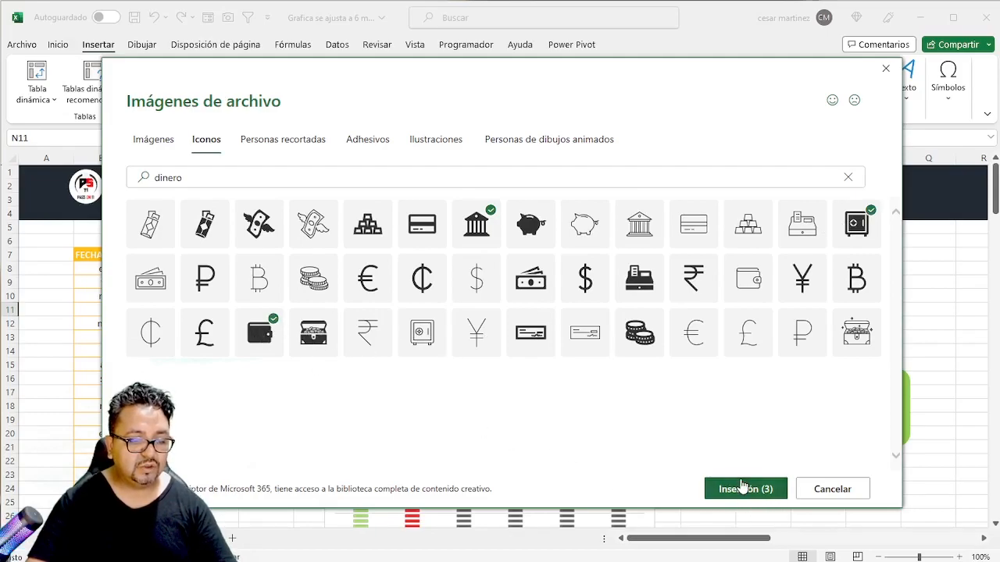
- Shrink the three inserted icons together to about 0.99 cm and fill them white
{"action": "left_click_drag", "start_coordinate": [786, 361], "coordinate": [858, 363]}
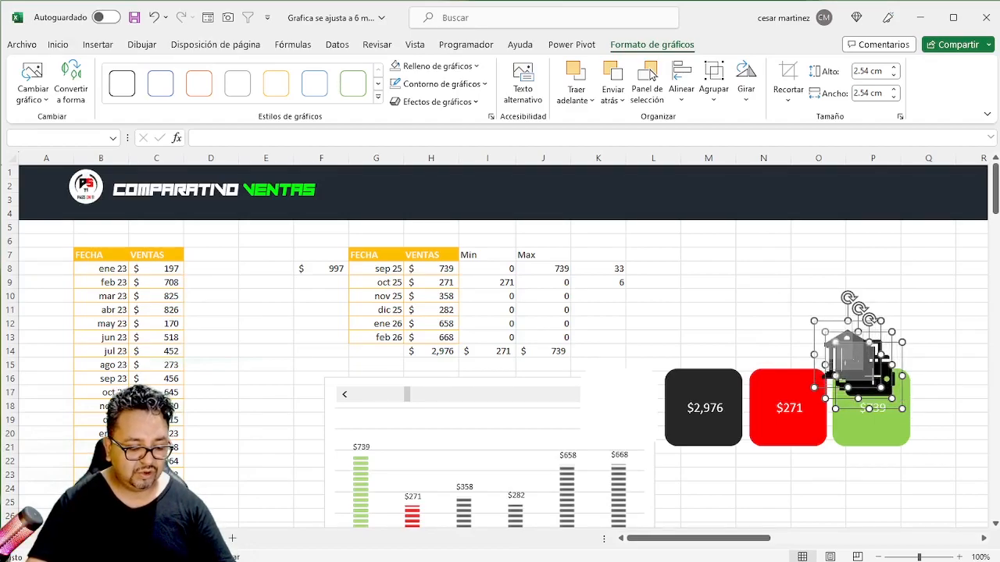
{"action": "left_click_drag", "start_coordinate": [902, 409], "coordinate": [873, 430]}
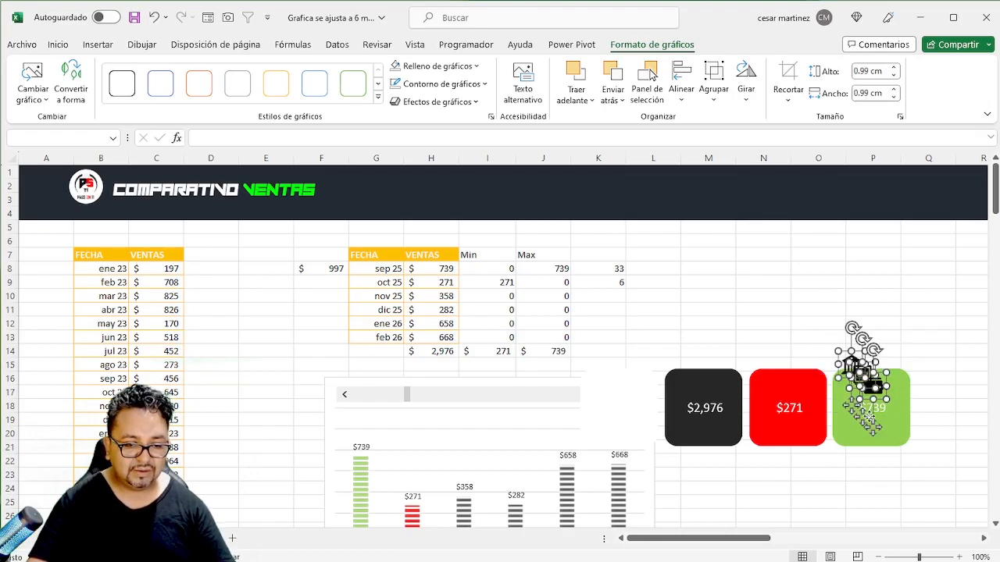
{"action": "left_click", "coordinate": [399, 67]}
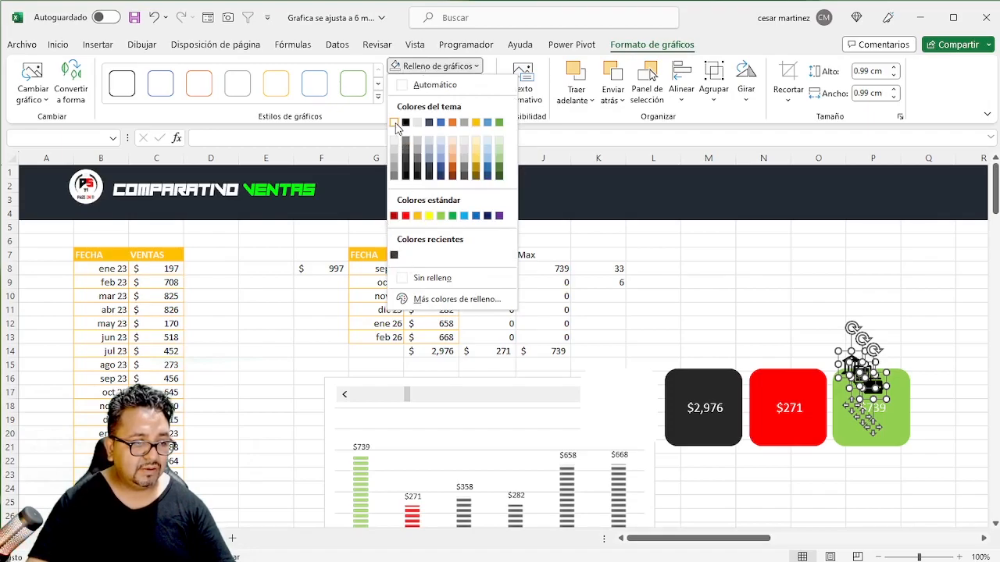
{"action": "left_click", "coordinate": [397, 121]}
- Place the bank icon above the dark card's amount and the safe icon above the red card's, keeping the wallet on the green card
{"action": "left_click", "coordinate": [666, 245]}
{"action": "left_click_drag", "start_coordinate": [846, 367], "coordinate": [699, 385]}
{"action": "left_click_drag", "start_coordinate": [855, 382], "coordinate": [781, 381]}
{"action": "left_click", "coordinate": [711, 296]}
- Insert a text box above the dark card reading "Total ventas"
{"action": "left_click", "coordinate": [98, 45]}
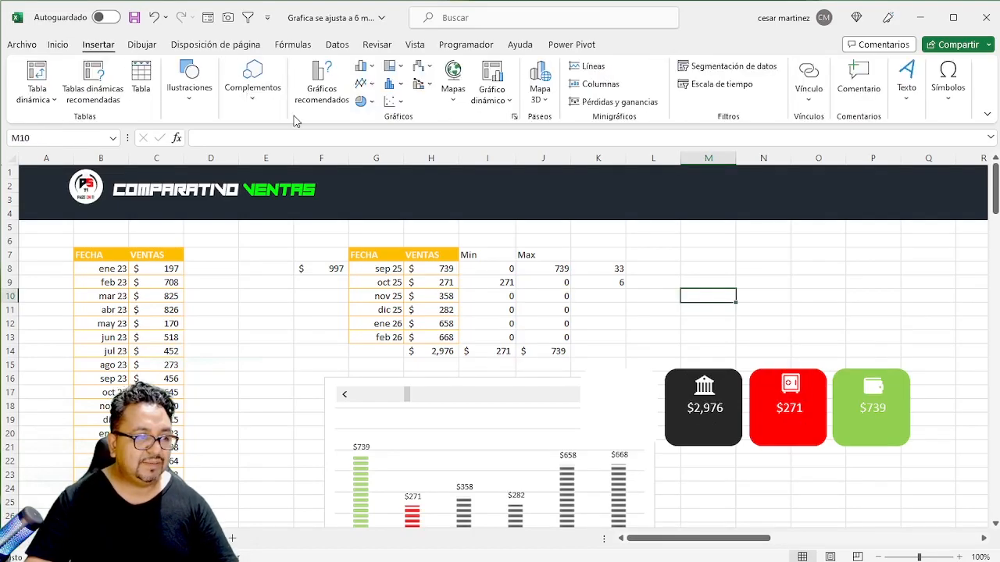
{"action": "left_click", "coordinate": [203, 109]}
{"action": "left_click", "coordinate": [220, 146]}
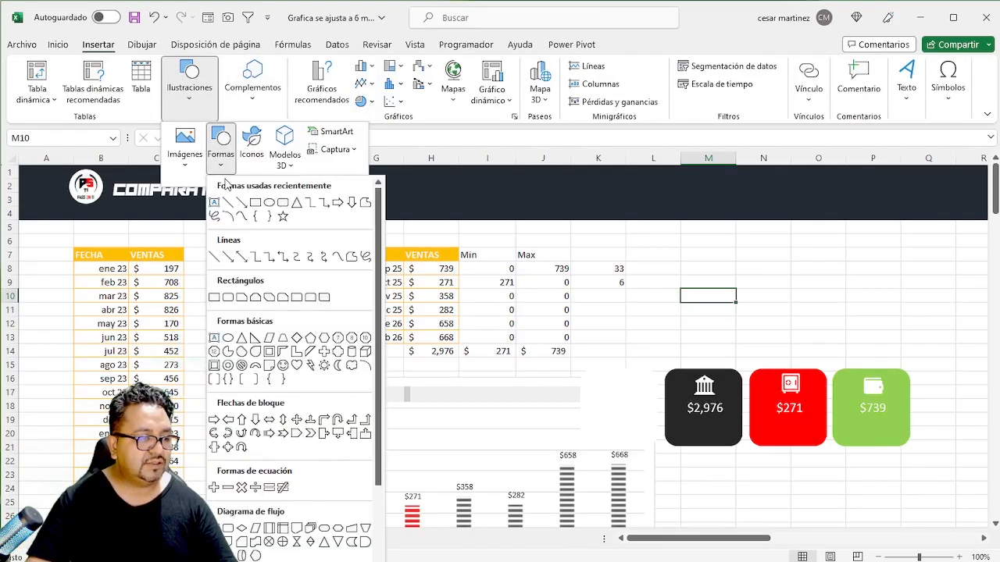
{"action": "left_click", "coordinate": [214, 203]}
{"action": "left_click", "coordinate": [704, 327]}
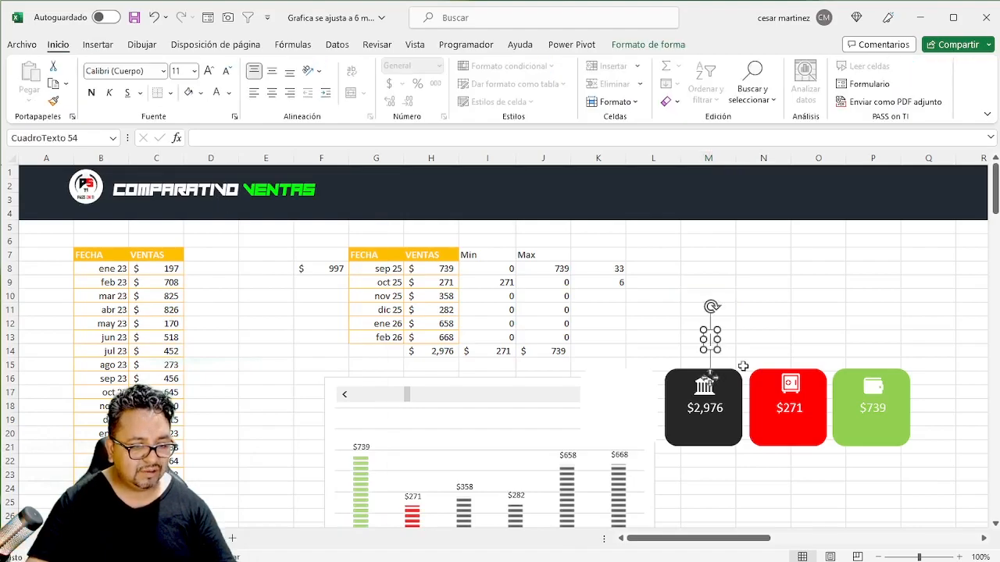
{"action": "type", "text": "Total"}
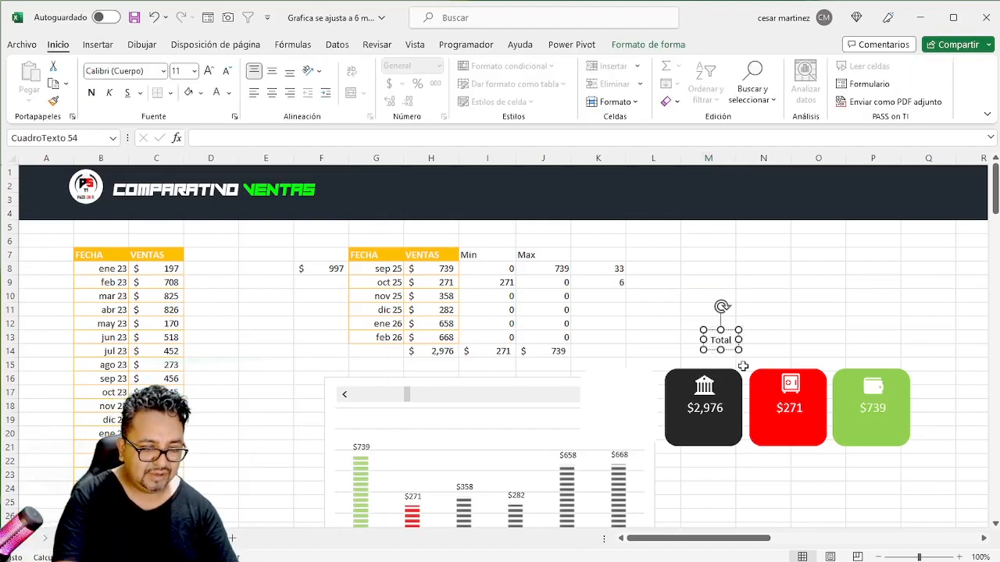
{"action": "type", "text": " ventas"}
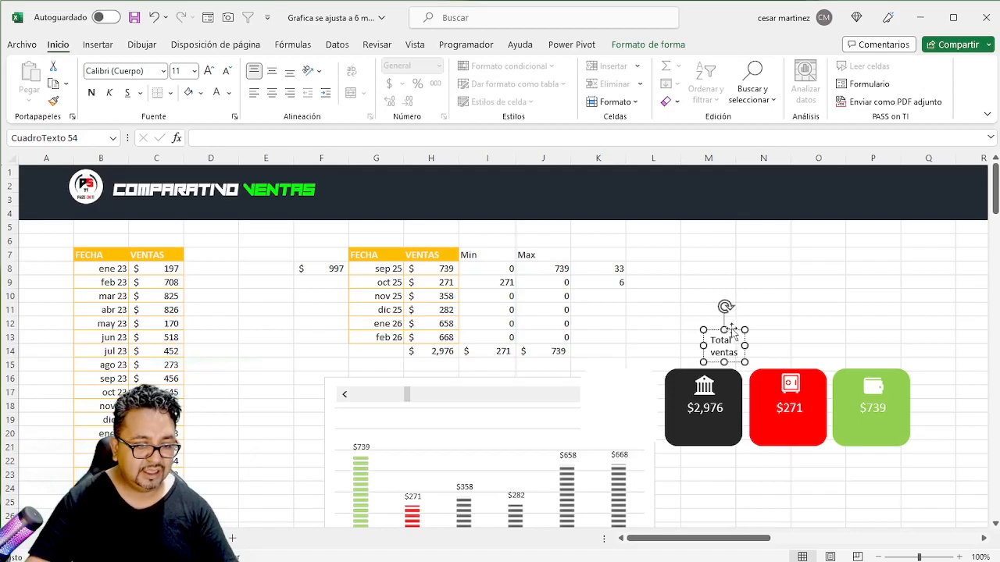
- Move the "Total ventas" label below the dark card's amount, centre its text and make it white
{"action": "left_click", "coordinate": [731, 332]}
{"action": "left_click_drag", "start_coordinate": [730, 332], "coordinate": [713, 412]}
{"action": "left_click", "coordinate": [272, 93]}
{"action": "left_click", "coordinate": [218, 93]}
{"action": "left_click_drag", "start_coordinate": [726, 419], "coordinate": [724, 419]}
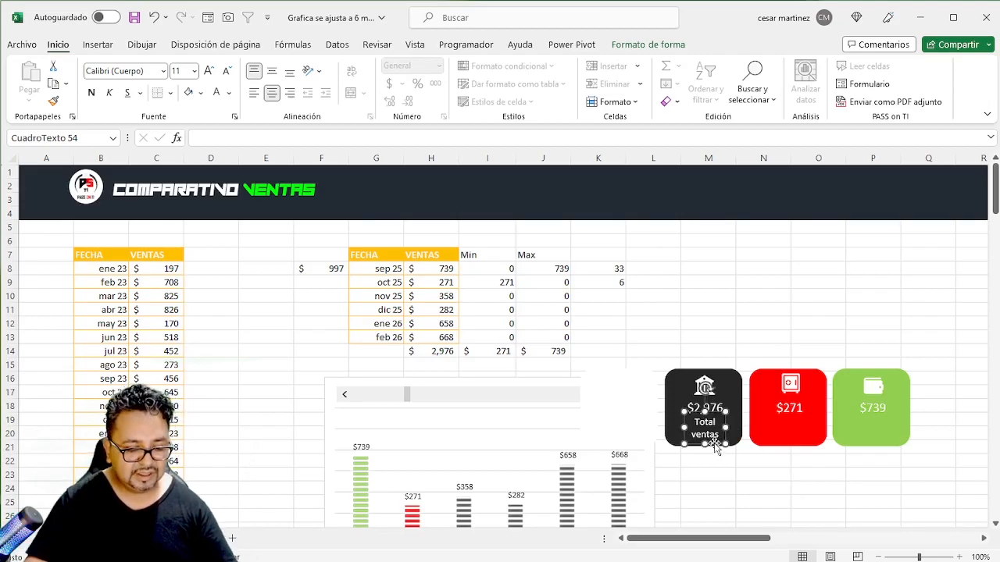
- Copy the "Total ventas" label below the red card's amount and change its text to "Mínimo"
{"action": "left_click_drag", "start_coordinate": [714, 443], "coordinate": [805, 446]}
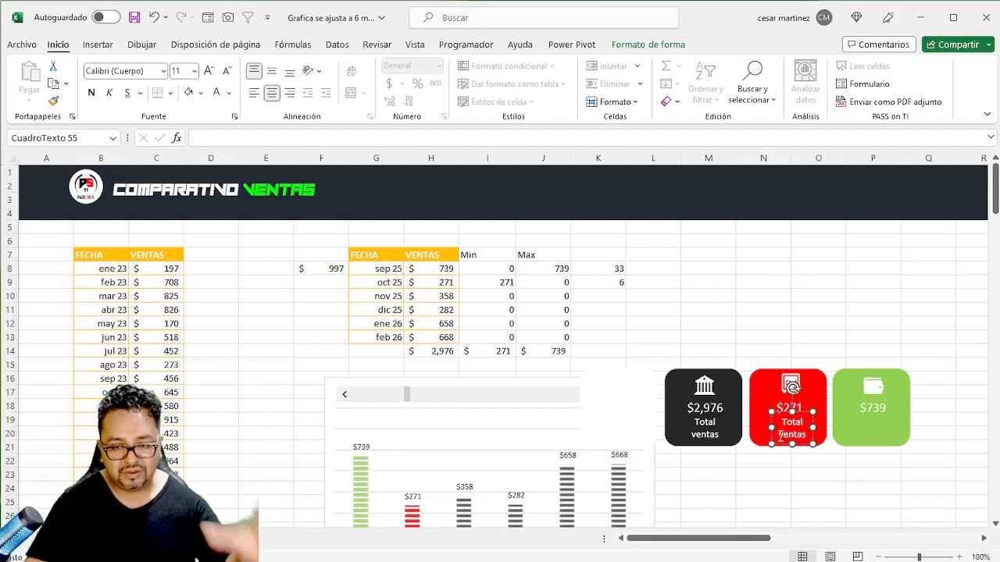
{"action": "left_click", "coordinate": [803, 407]}
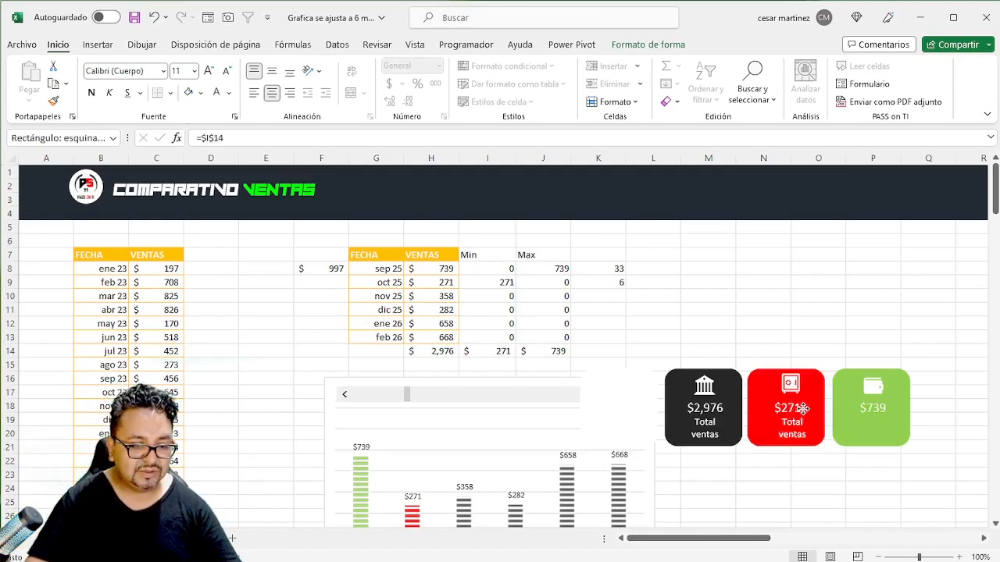
{"action": "left_click_drag", "start_coordinate": [803, 407], "coordinate": [806, 408]}
{"action": "left_click", "coordinate": [795, 428]}
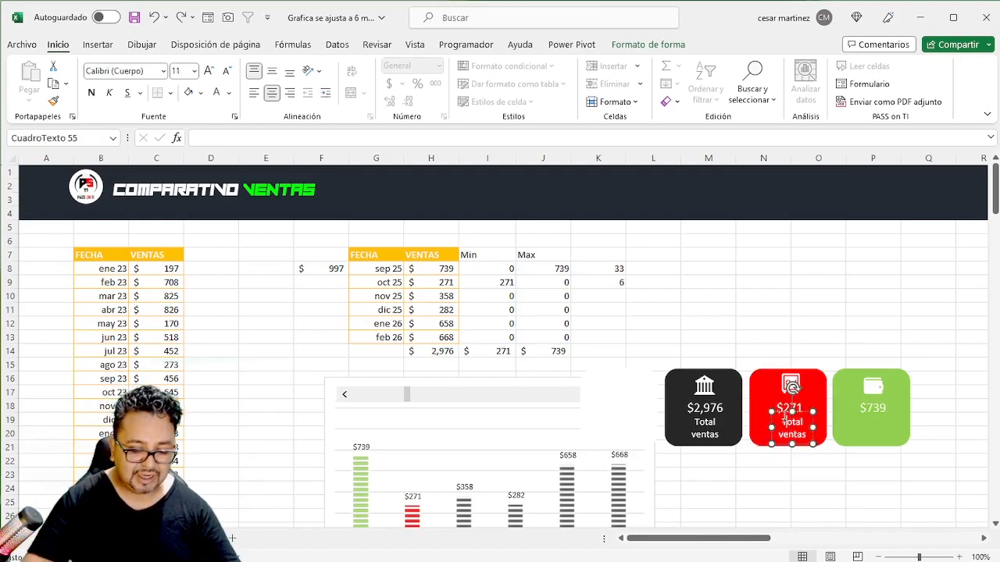
{"action": "triple_click", "coordinate": [785, 420]}
{"action": "type", "text": "Mi"}
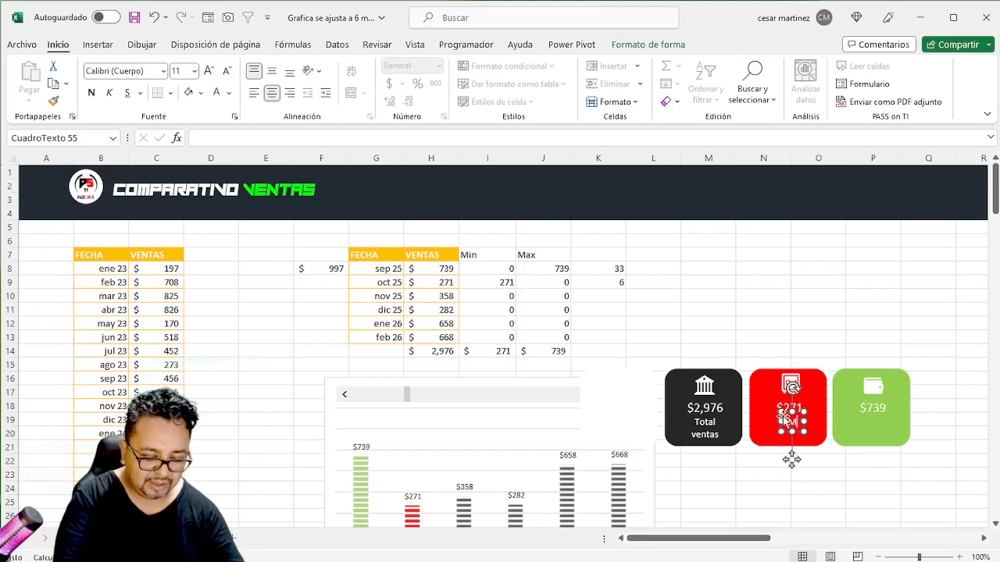
{"action": "type", "text": "nimo"}
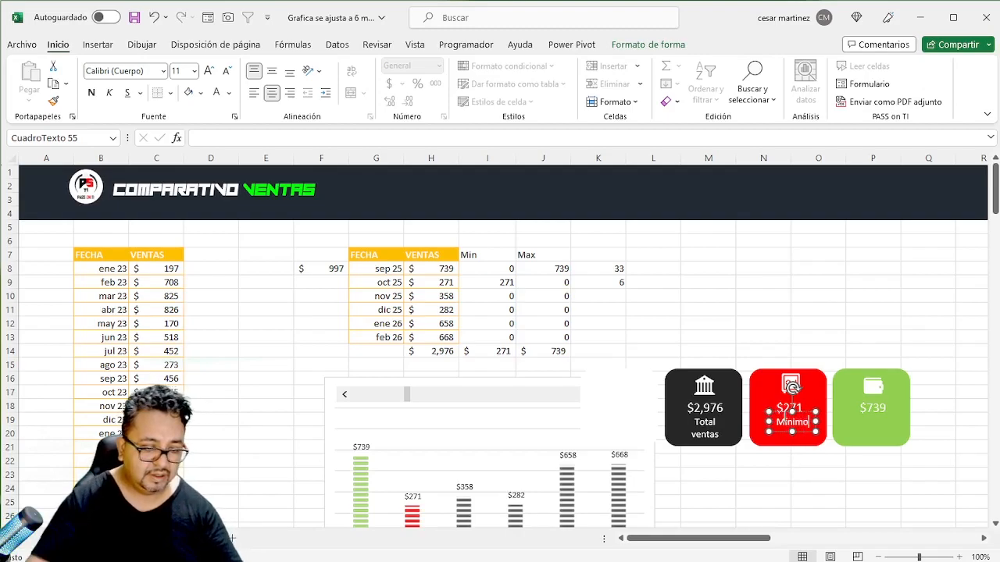
- Copy the "Mínimo" label below the green card's amount and change its text to "Máximo"
{"action": "left_click_drag", "start_coordinate": [792, 431], "coordinate": [889, 447]}
{"action": "double_click", "coordinate": [871, 420]}
{"action": "type", "text": "Máximo"}
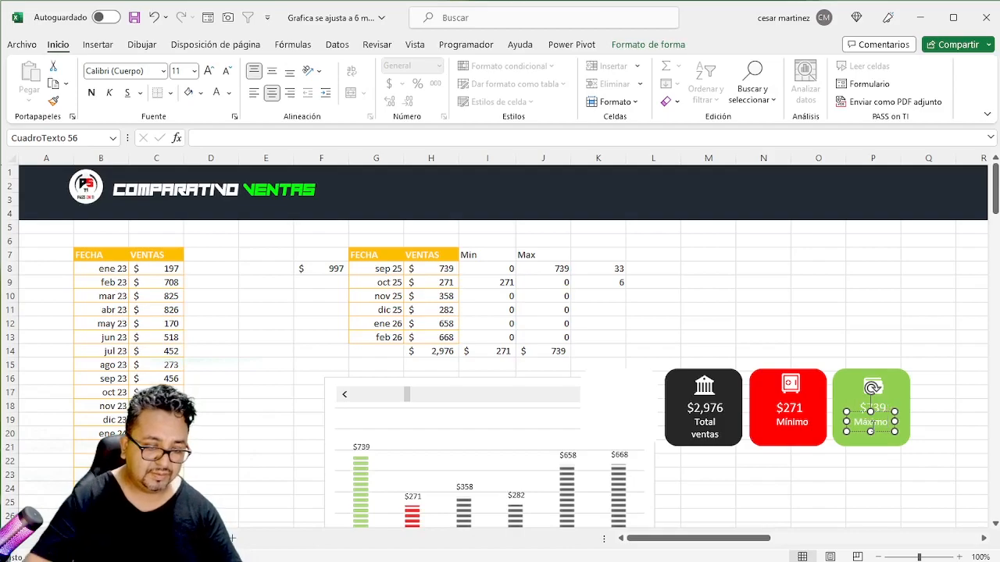
{"action": "left_click", "coordinate": [833, 309]}
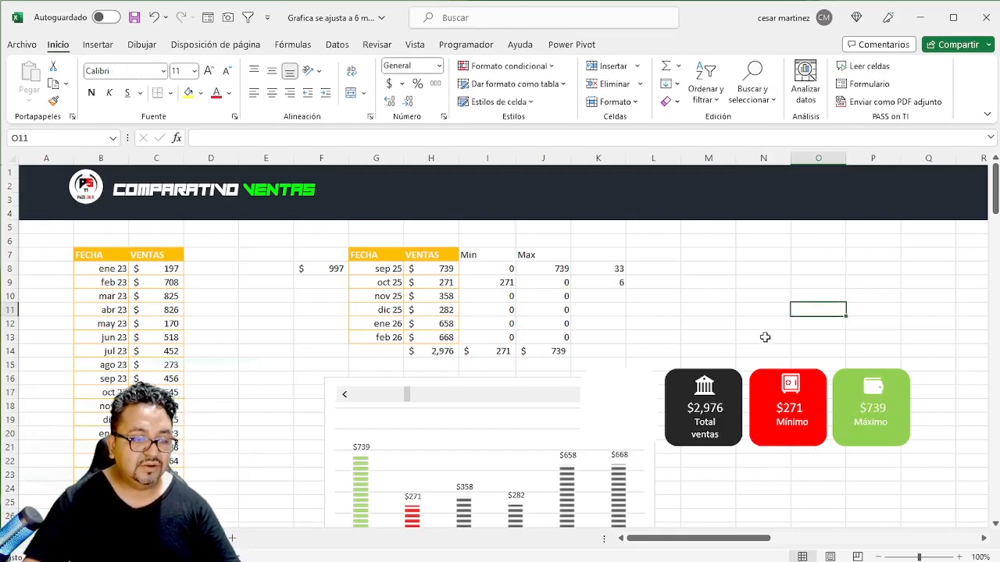
{"action": "left_click", "coordinate": [695, 296]}
{"action": "left_click", "coordinate": [590, 310]}
{"action": "left_click", "coordinate": [528, 336]}
{"action": "left_click", "coordinate": [490, 351]}
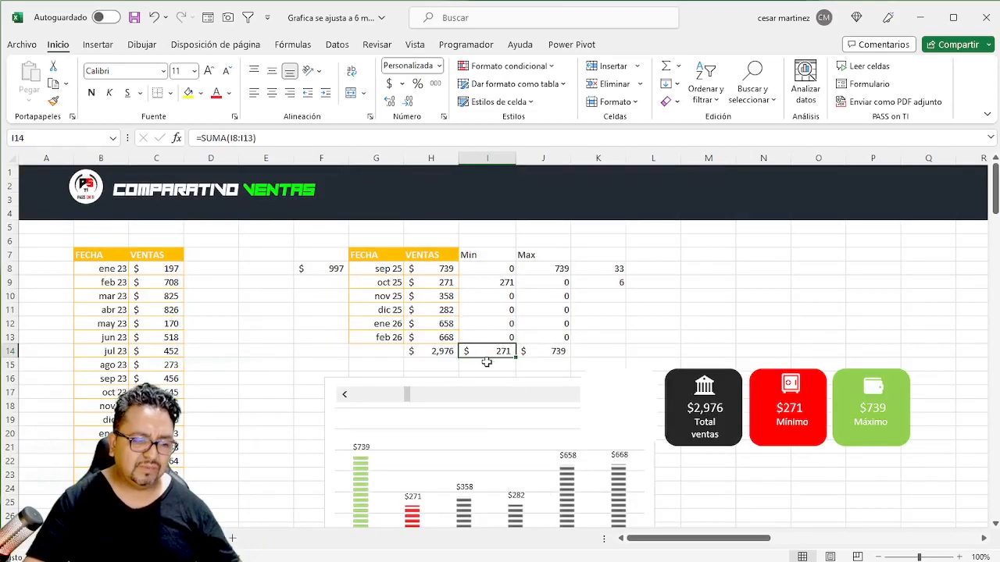
{"action": "left_click", "coordinate": [466, 364]}
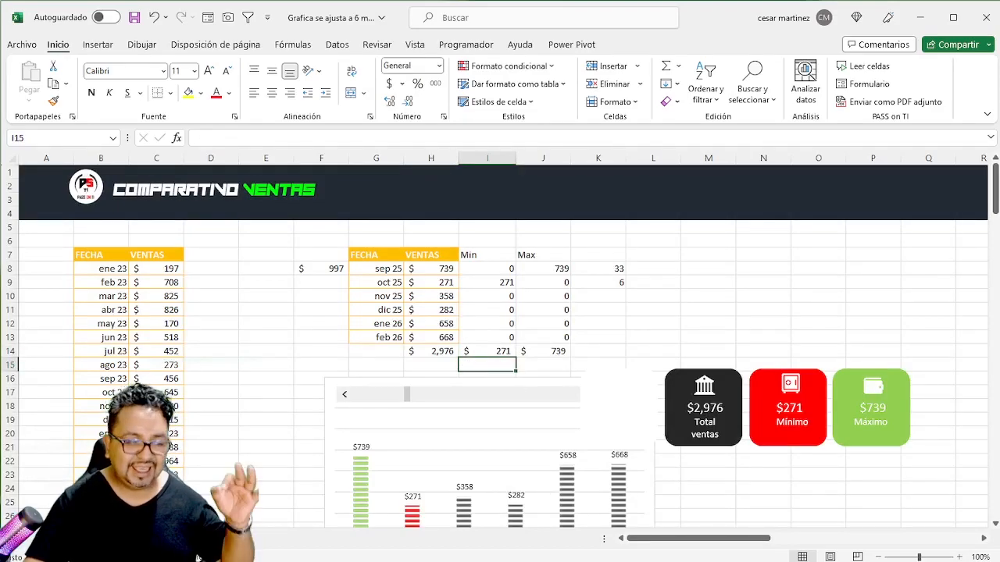
{"action": "left_click", "coordinate": [709, 296]}
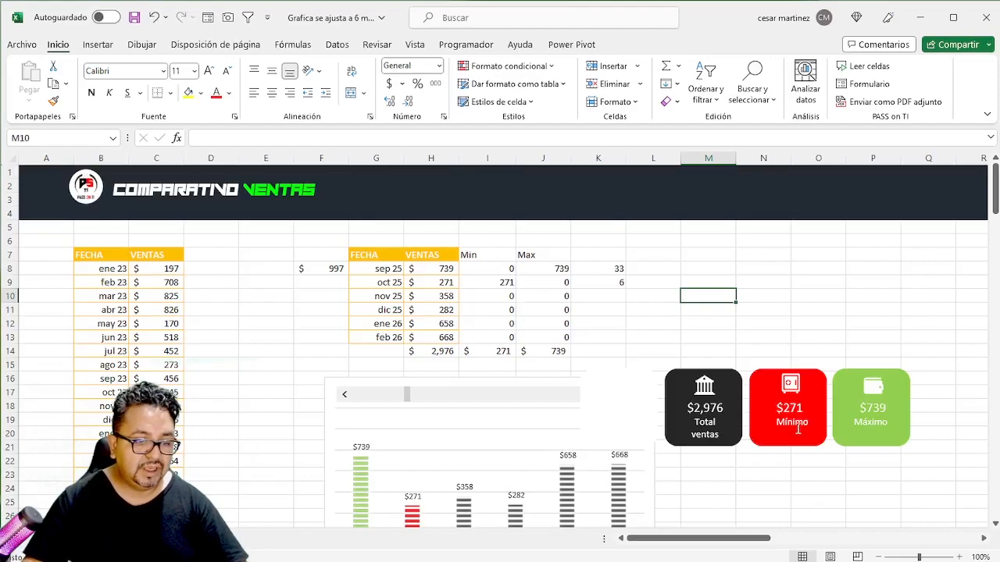
- Duplicate the "Mínimo" and "Máximo" labels directly below the originals on the red and green cards
{"action": "left_click", "coordinate": [798, 428]}
{"action": "left_click", "coordinate": [866, 423], "text": "ctrl"}
{"action": "left_click_drag", "start_coordinate": [857, 435], "coordinate": [860, 454]}
{"action": "left_click", "coordinate": [818, 350]}
{"action": "left_click", "coordinate": [802, 440]}
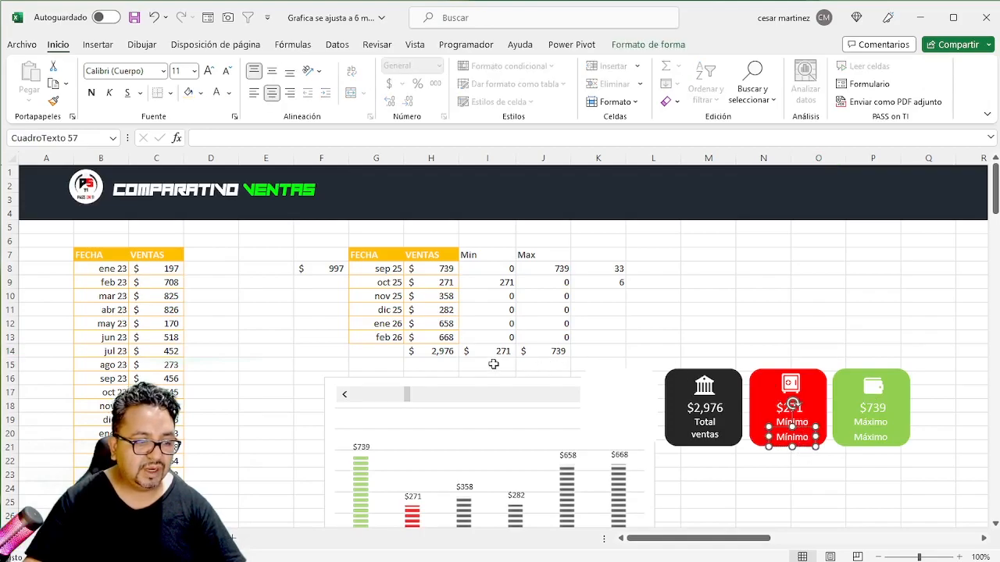
- Enter =BUSCARX(I14,I8:I13,G8#) in cell I15 to look up the month of the minimum sale
{"action": "left_click_drag", "start_coordinate": [490, 365], "coordinate": [531, 363]}
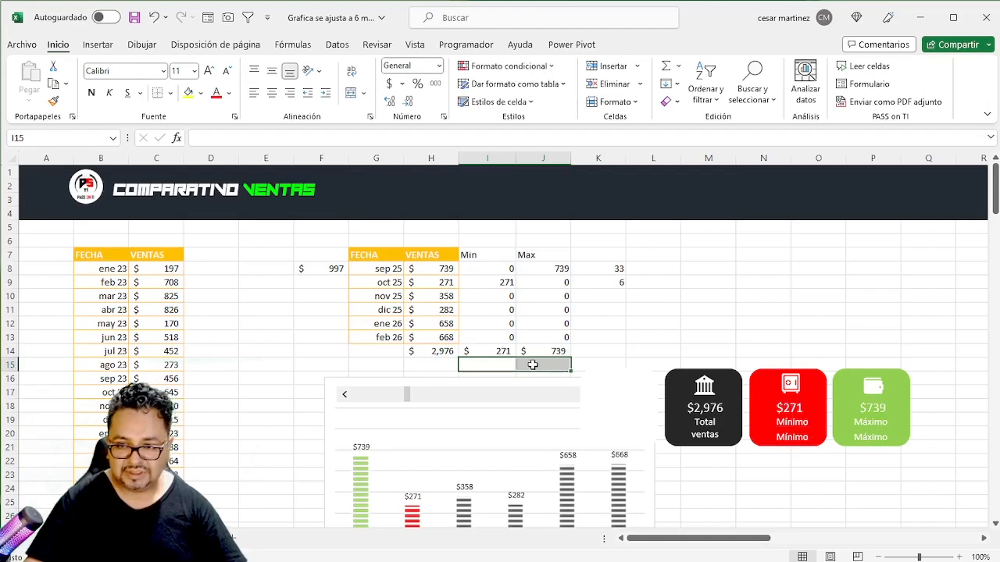
{"action": "left_click", "coordinate": [499, 351]}
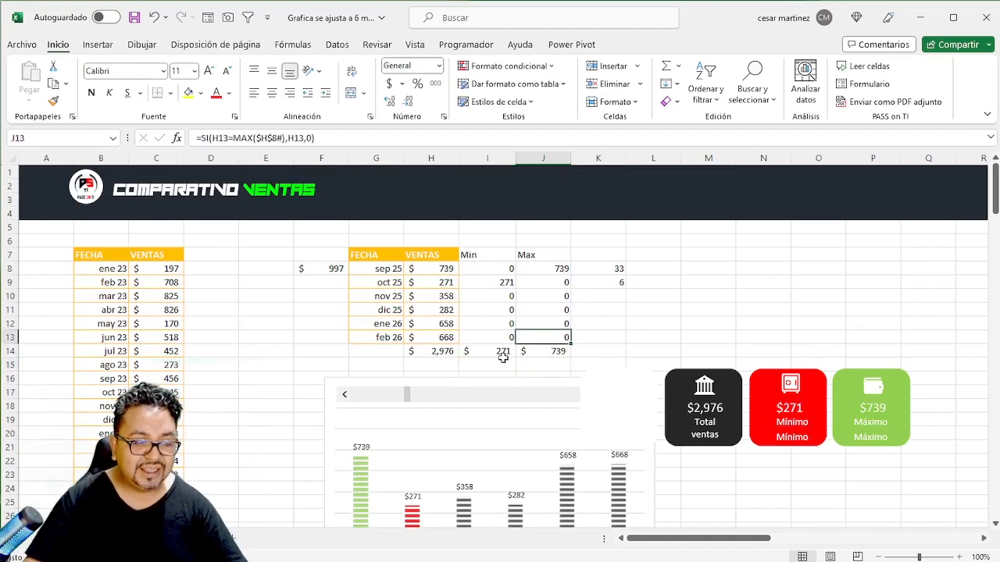
{"action": "left_click", "coordinate": [502, 363]}
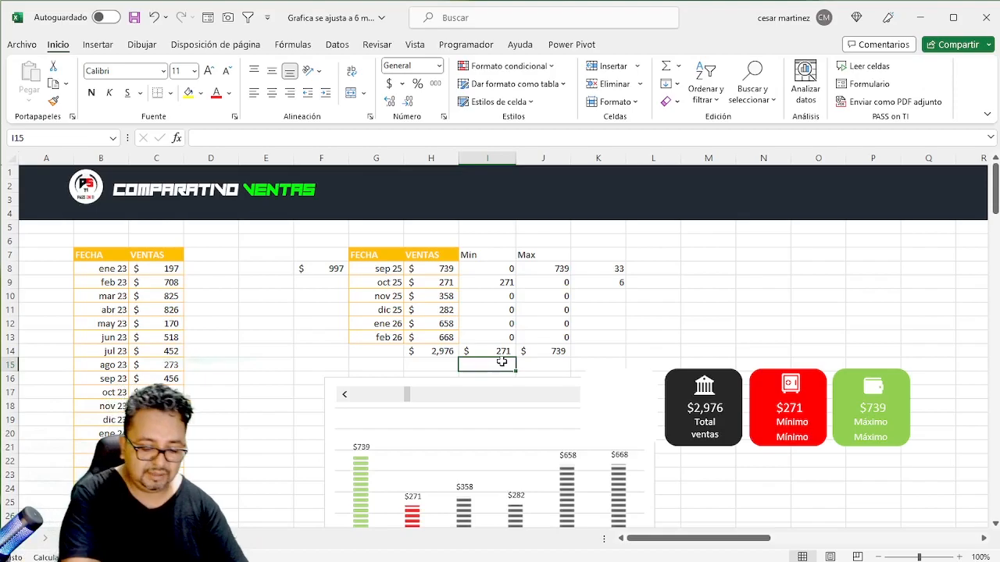
{"action": "type", "text": "=bu"}
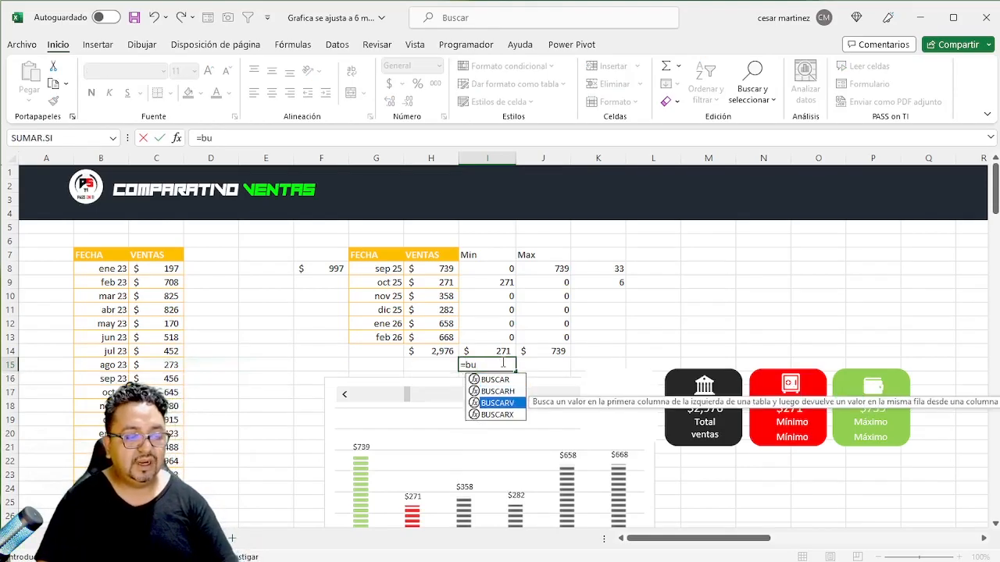
{"action": "key", "text": "Down"}
{"action": "key", "text": "Tab"}
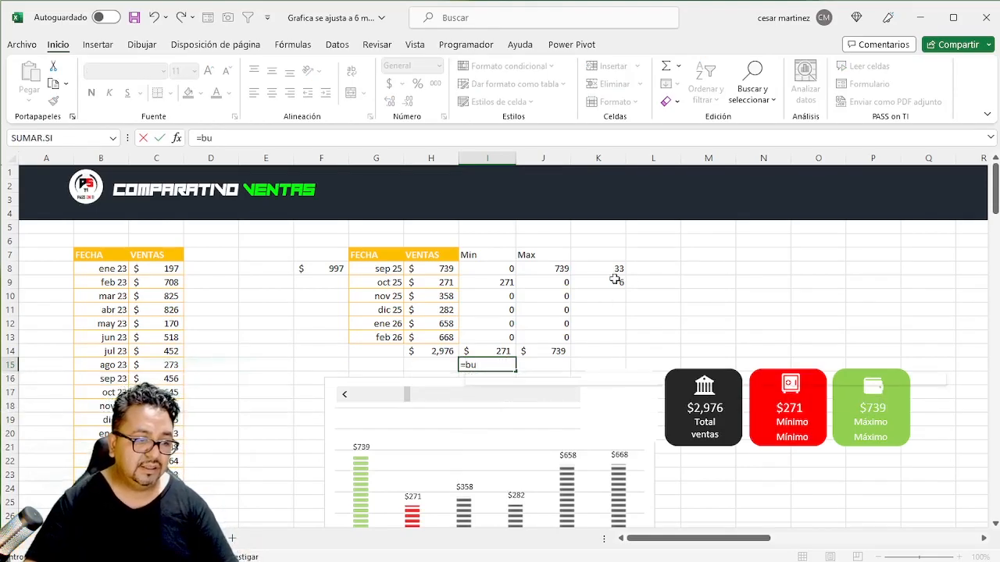
{"action": "left_click", "coordinate": [484, 348]}
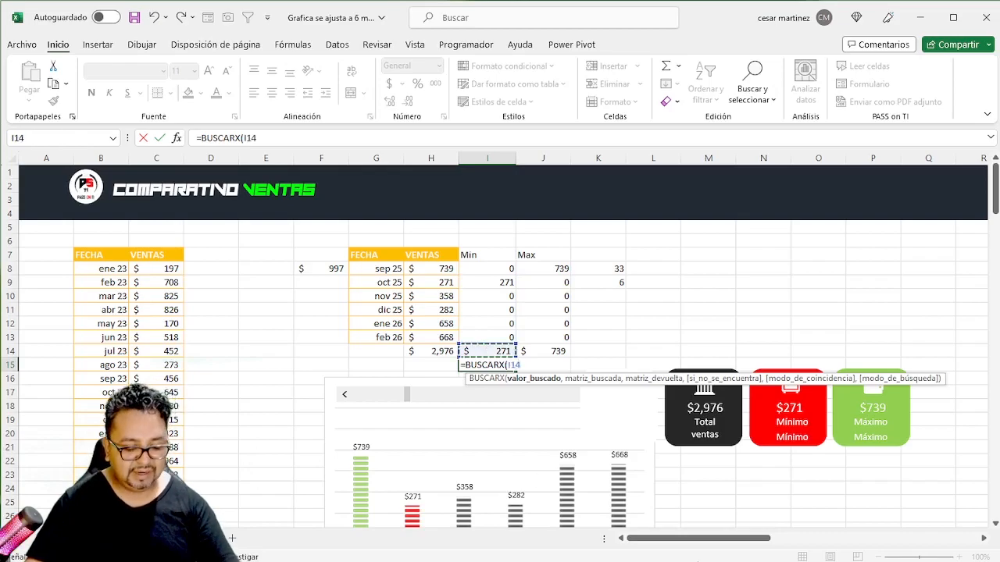
{"action": "type", "text": ","}
{"action": "left_click_drag", "start_coordinate": [500, 268], "coordinate": [502, 334]}
{"action": "type", "text": ","}
{"action": "left_click_drag", "start_coordinate": [390, 268], "coordinate": [388, 332]}
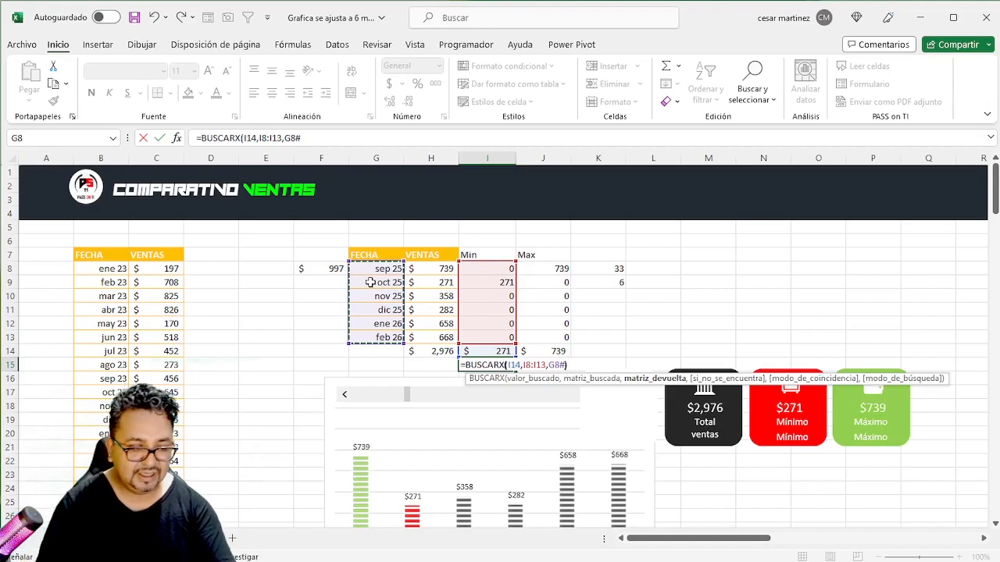
{"action": "type", "text": ")"}
{"action": "key", "text": "ctrl+Return"}
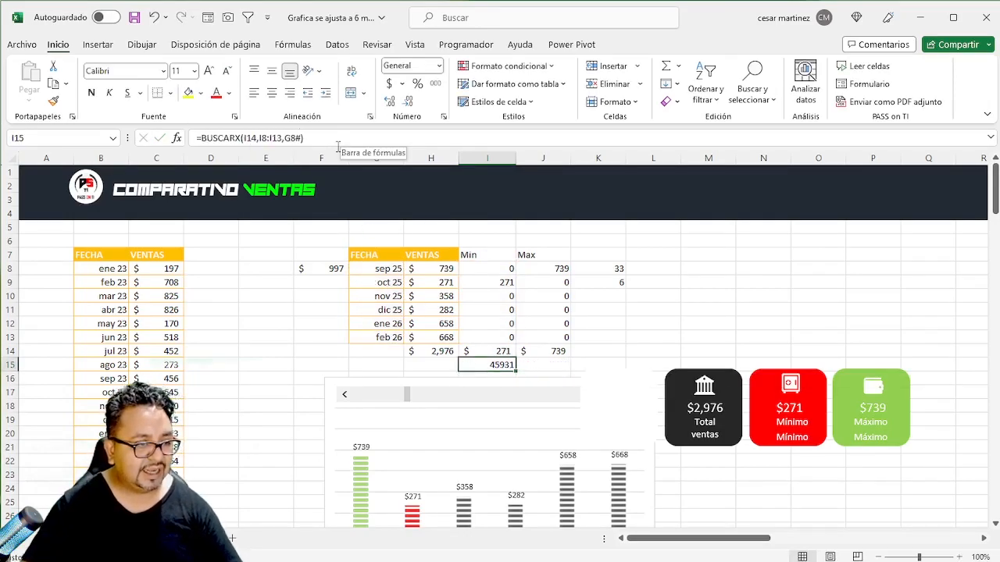
- Copy the month format of cell G8 to cells I15 and J15
{"action": "left_click", "coordinate": [381, 267]}
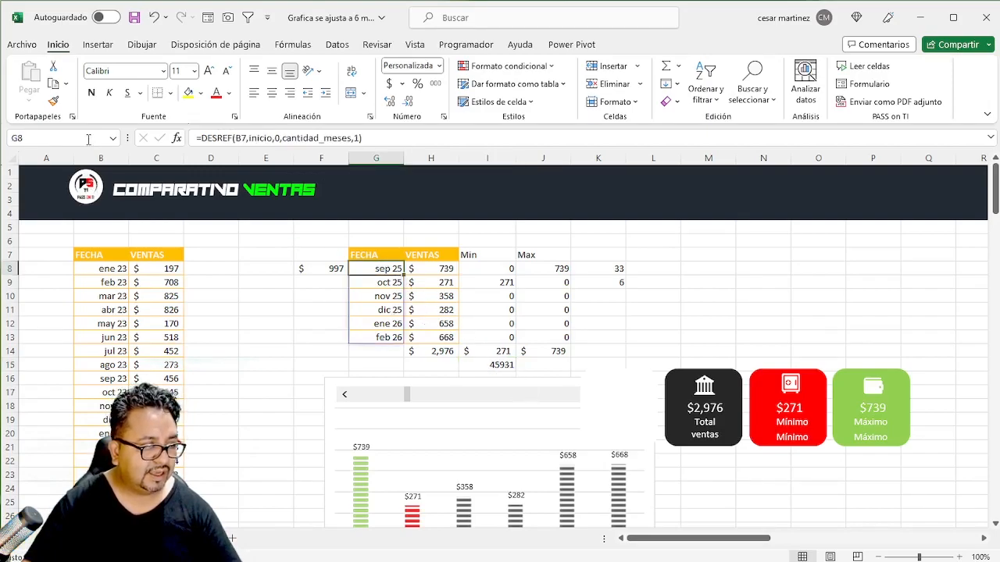
{"action": "left_click", "coordinate": [53, 101]}
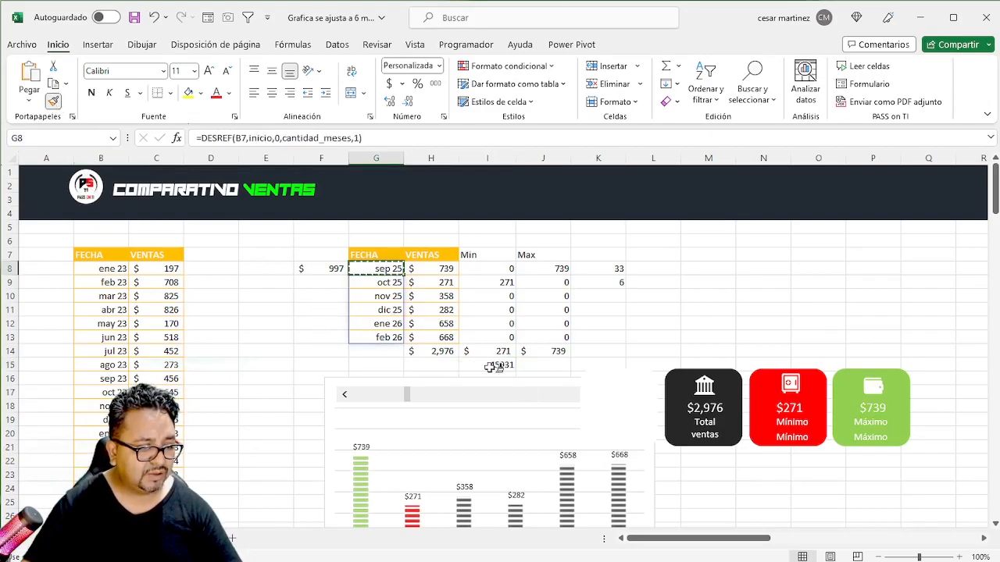
{"action": "left_click", "coordinate": [492, 366]}
{"action": "left_click_drag", "start_coordinate": [493, 367], "coordinate": [543, 366]}
{"action": "left_click", "coordinate": [540, 323]}
{"action": "left_click", "coordinate": [497, 365]}
- Begin the maximum-month formula in cell J15 with =BUSCARV(J14,ELEGIR({1,2},J8:J13,G8#)
{"action": "left_click", "coordinate": [550, 366]}
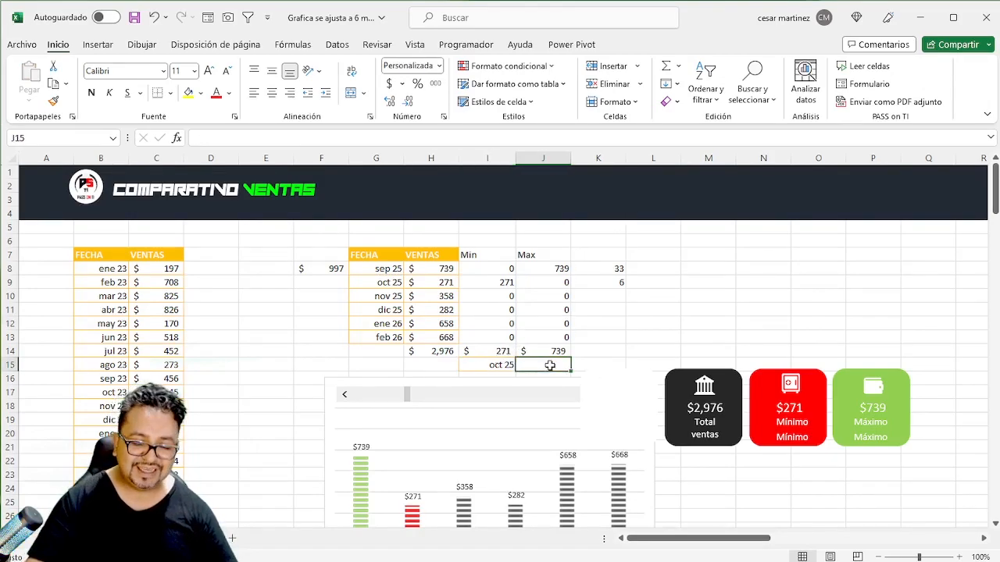
{"action": "type", "text": "=bu"}
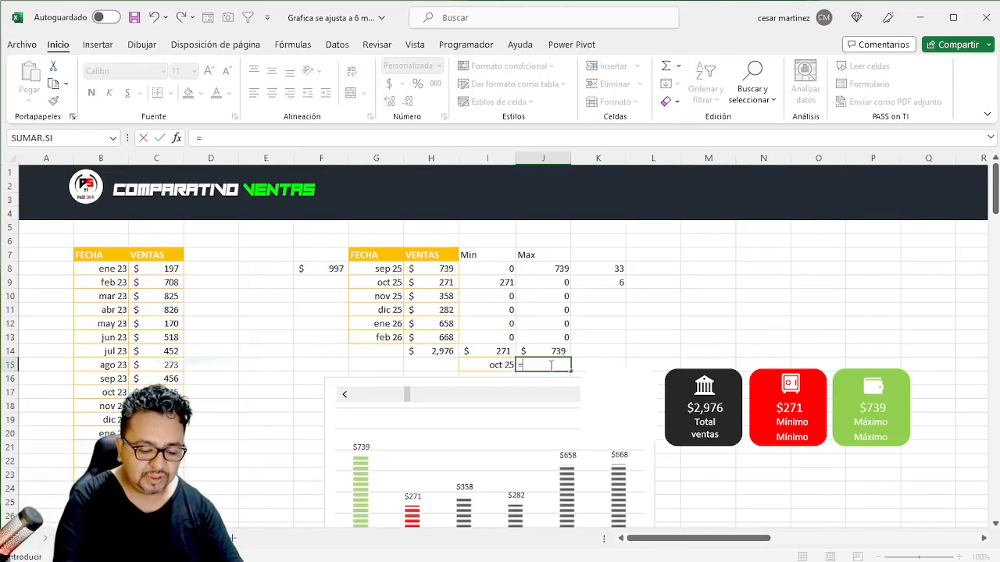
{"action": "key", "text": "Down"}
{"action": "key", "text": "Down"}
{"action": "key", "text": "Tab"}
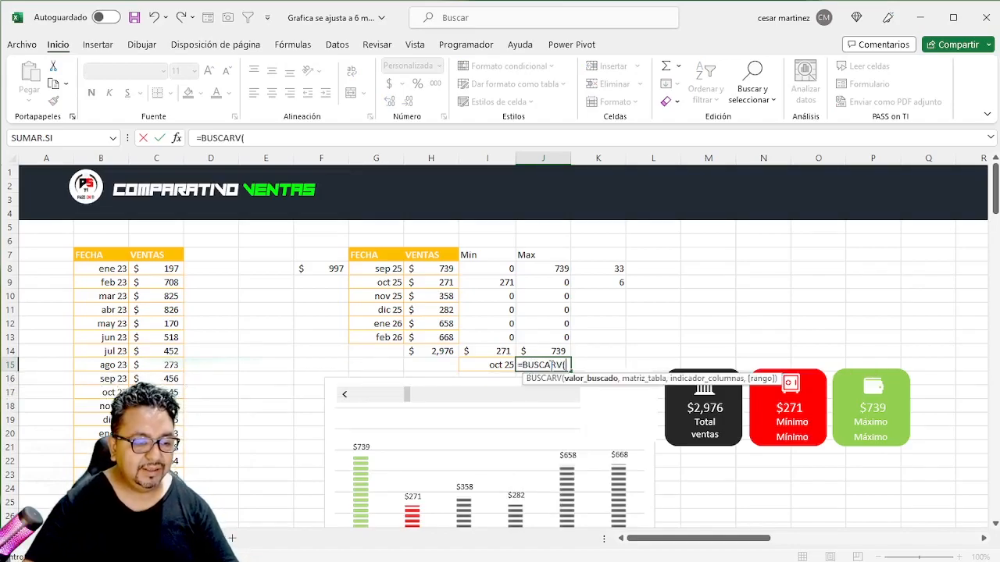
{"action": "left_click", "coordinate": [555, 351]}
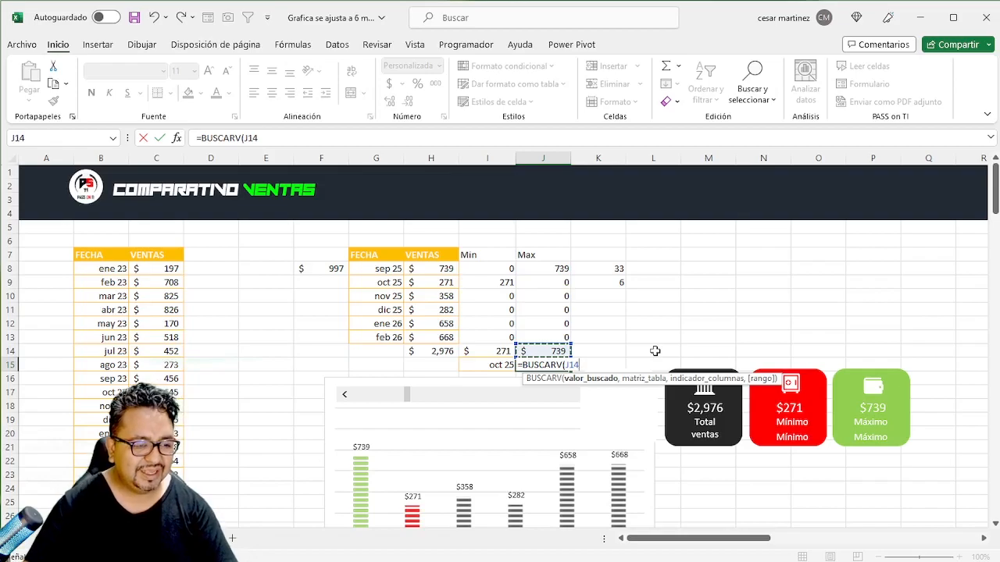
{"action": "type", "text": ","}
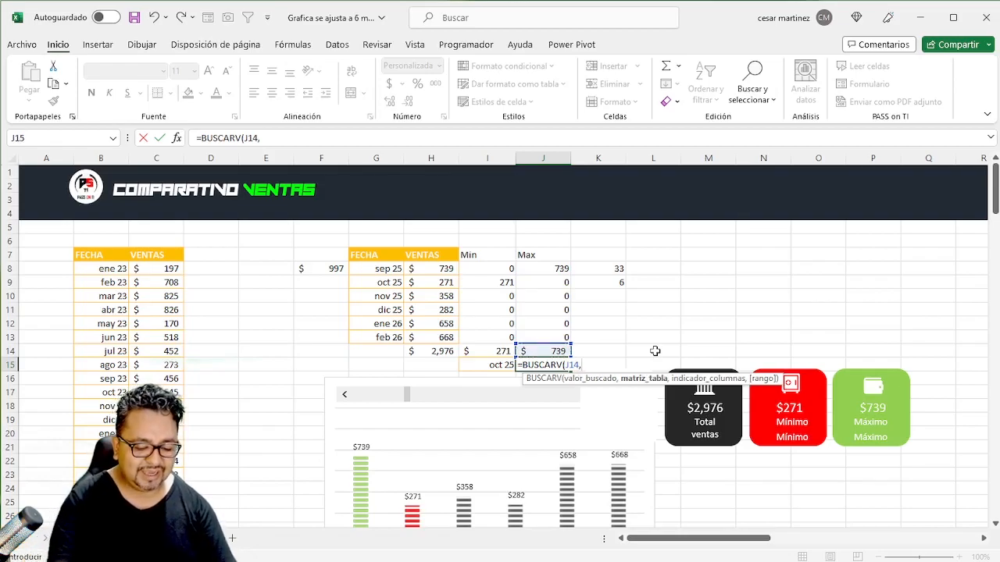
{"action": "type", "text": "ele"}
{"action": "key", "text": "Tab"}
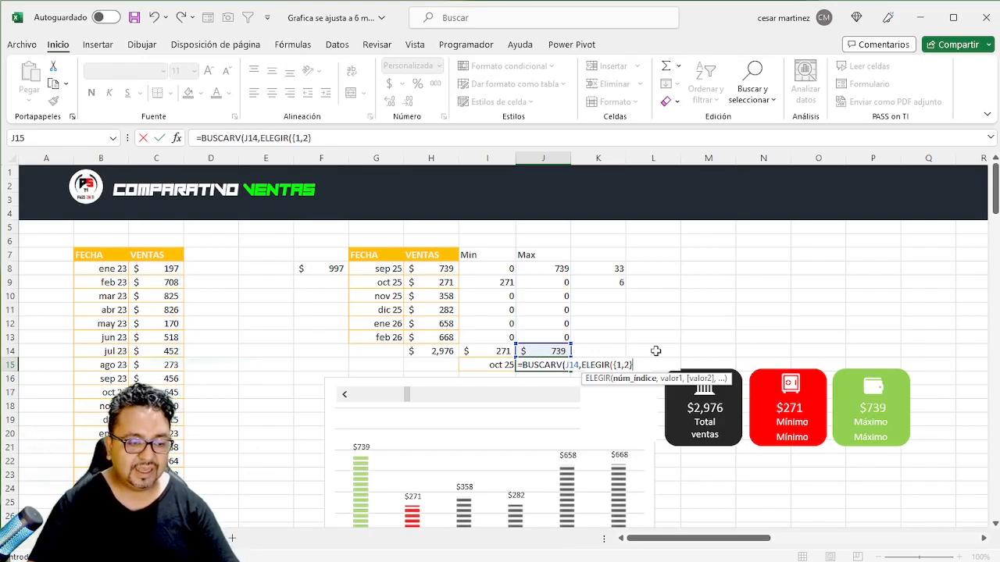
{"action": "type", "text": ","}
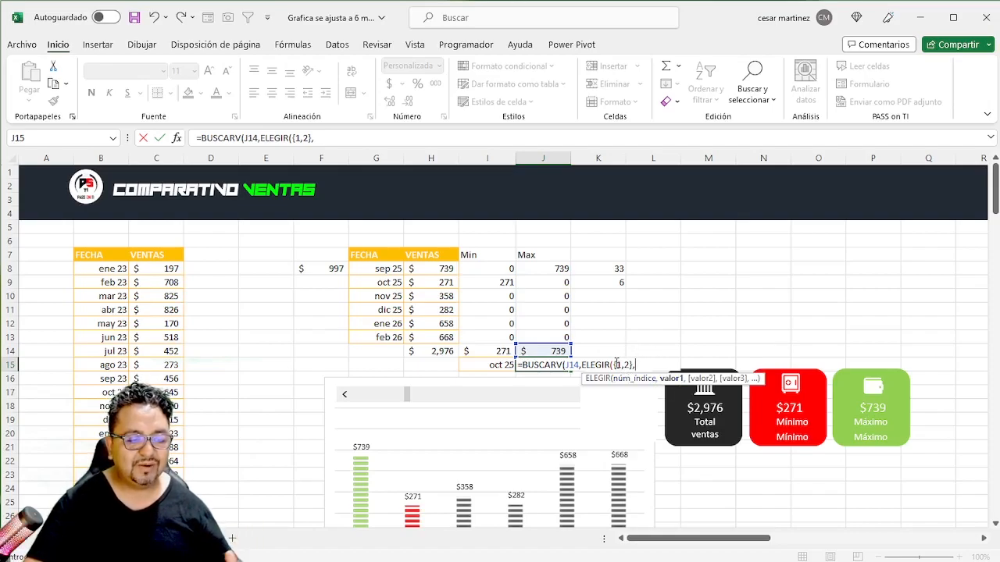
{"action": "left_click_drag", "start_coordinate": [538, 268], "coordinate": [539, 331]}
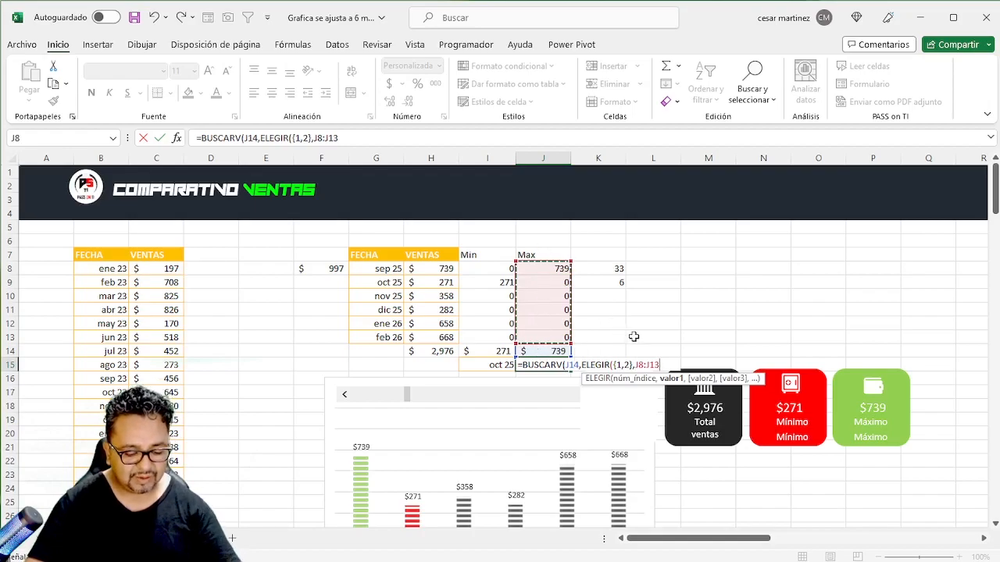
{"action": "type", "text": ","}
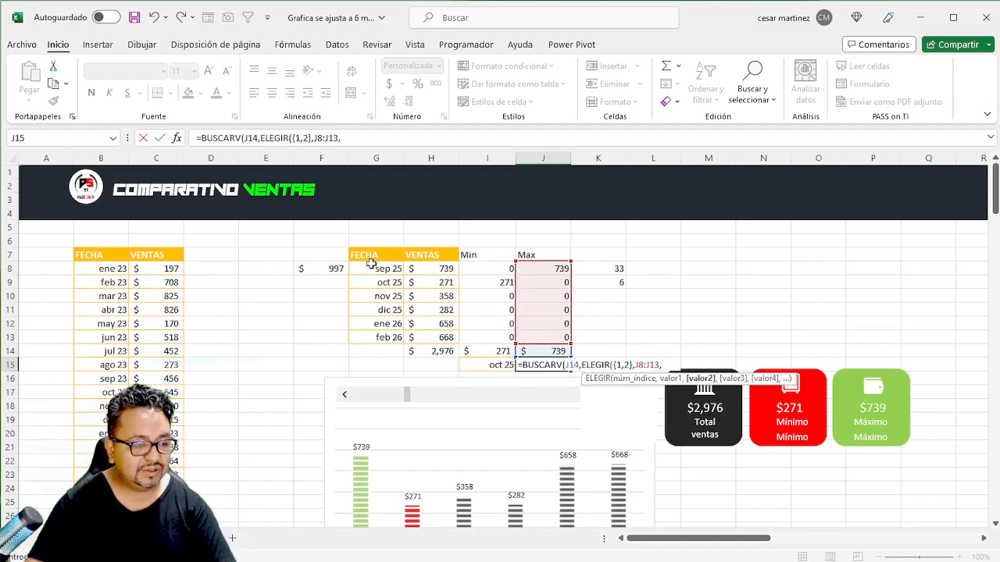
{"action": "left_click_drag", "start_coordinate": [369, 271], "coordinate": [368, 334]}
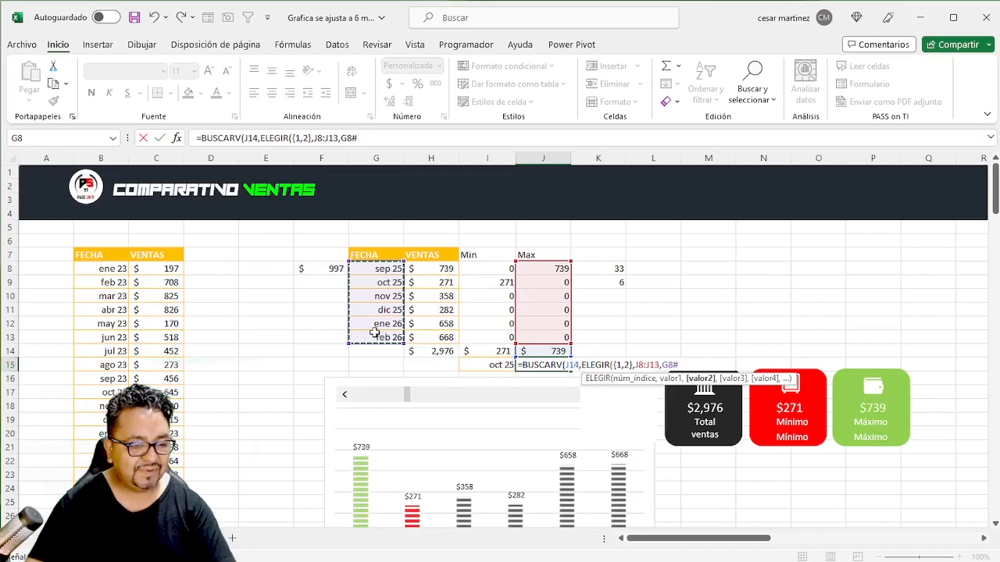
{"action": "type", "text": "("}
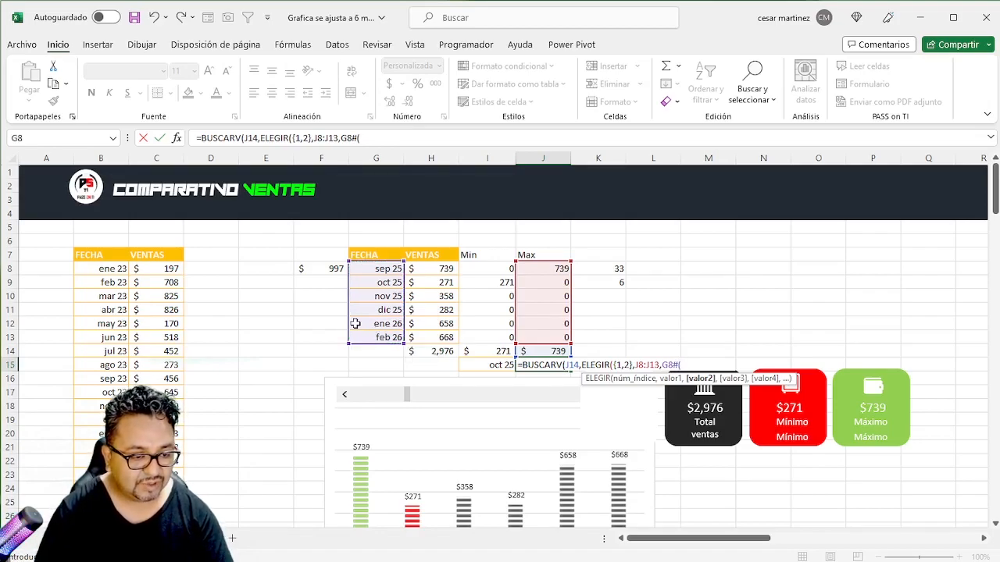
{"action": "key", "text": "BackSpace"}
{"action": "type", "text": ")"}
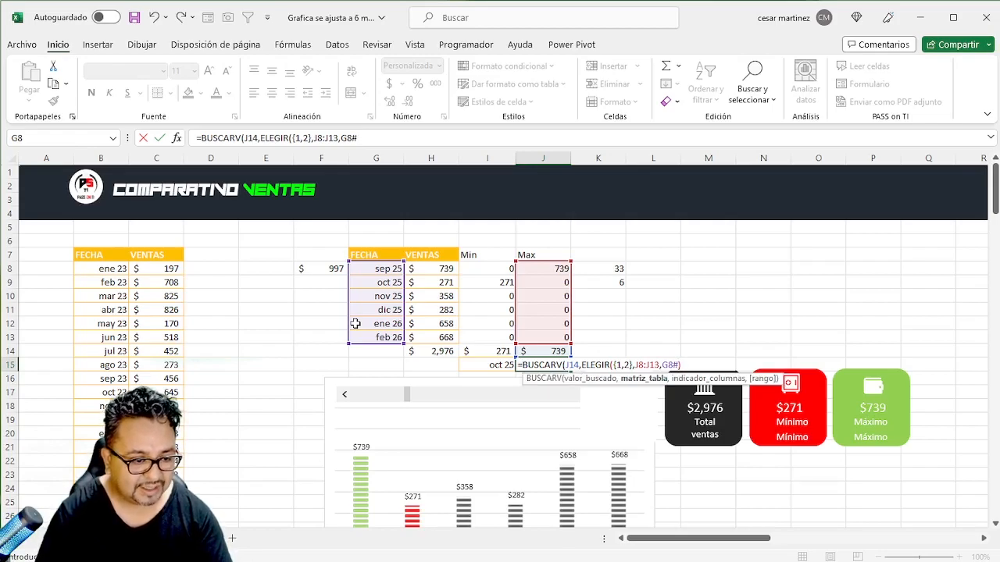
{"action": "type", "text": ","}
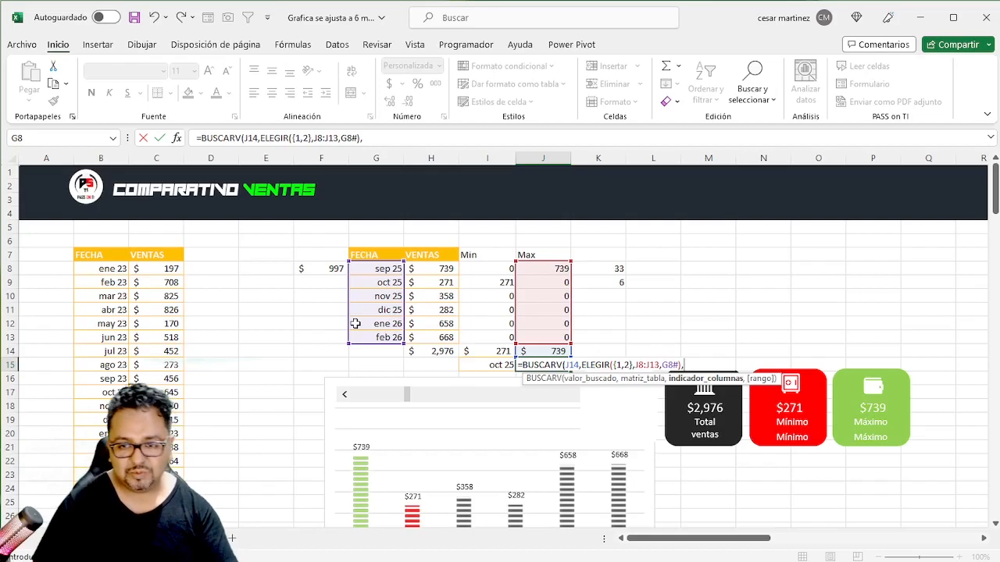
{"action": "type", "text": "2,"}
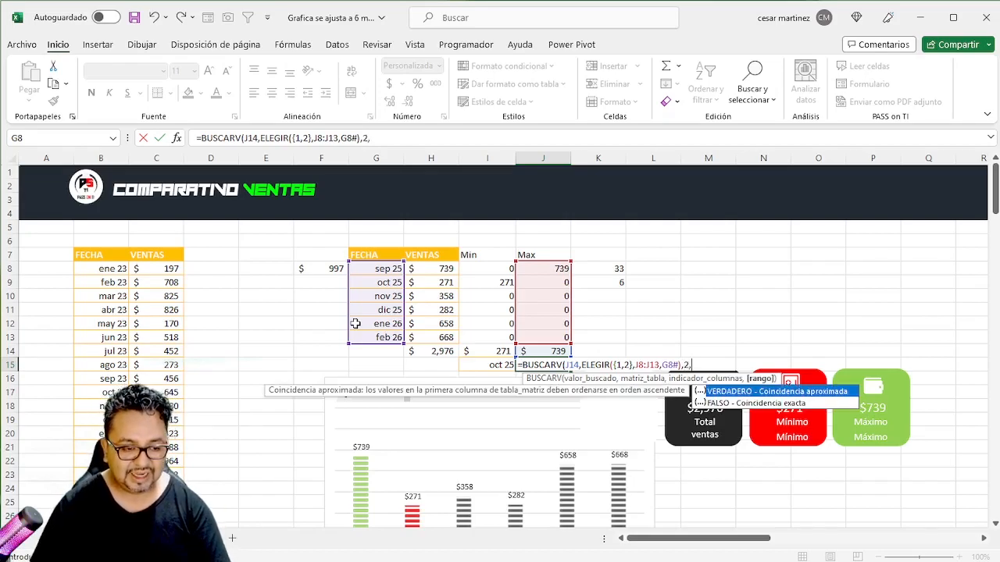
{"action": "type", "text": "0)"}
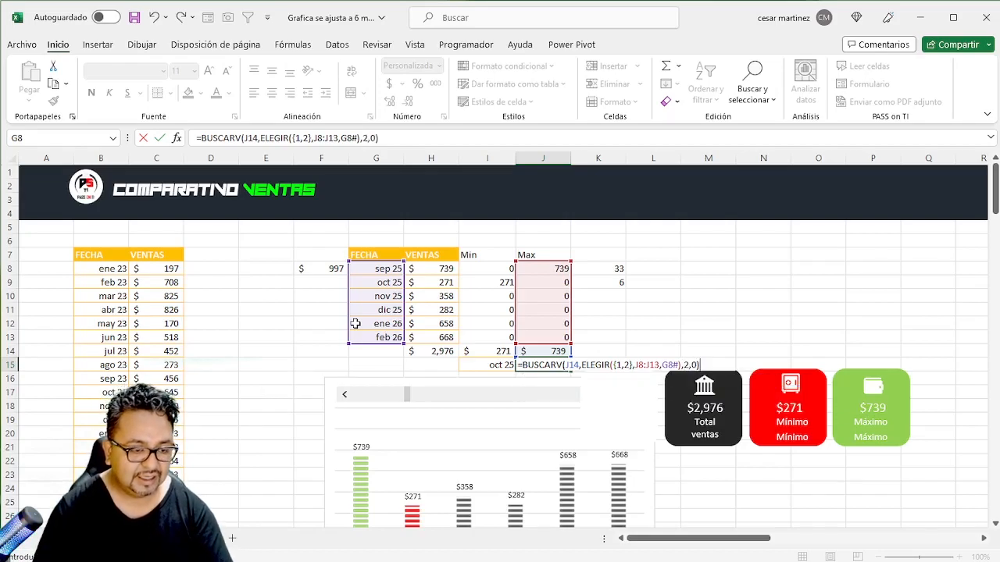
- Complete the J15 BUSCARV formula with column index 2 and exact match 0
{"action": "key", "text": "Return"}
{"action": "key", "text": "Up"}
{"action": "key", "text": "Left"}
{"action": "key", "text": "Right"}
{"action": "key", "text": "Left"}
{"action": "key", "text": "Right"}
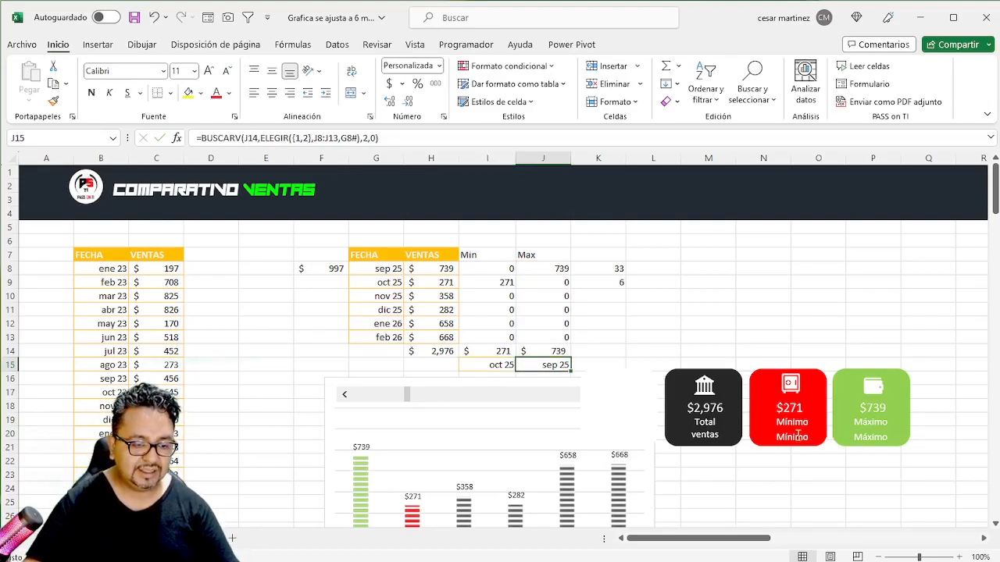
- Link the lower "Mínimo" label on the red card to cell I15
{"action": "left_click", "coordinate": [792, 435]}
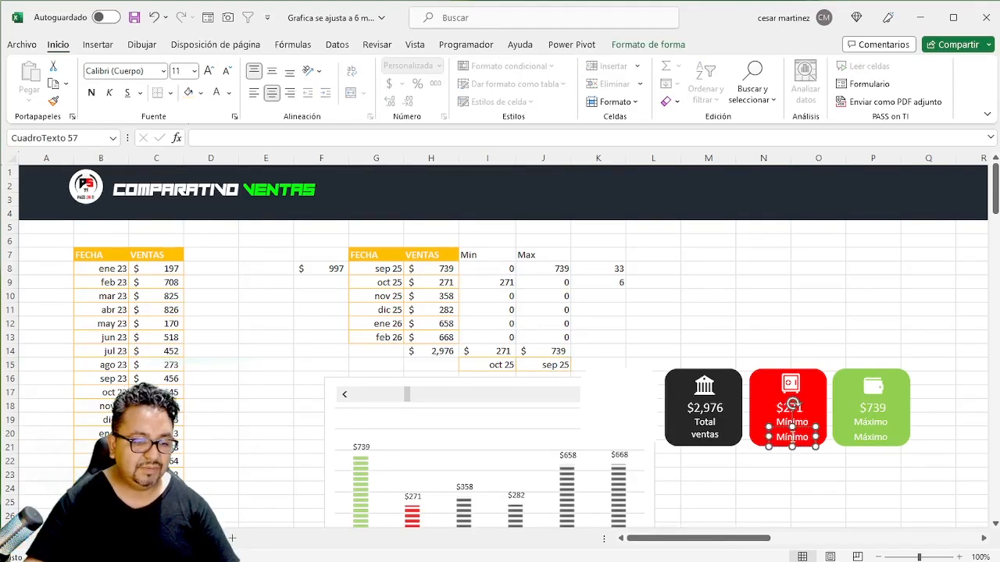
{"action": "left_click", "coordinate": [246, 137]}
{"action": "type", "text": "="}
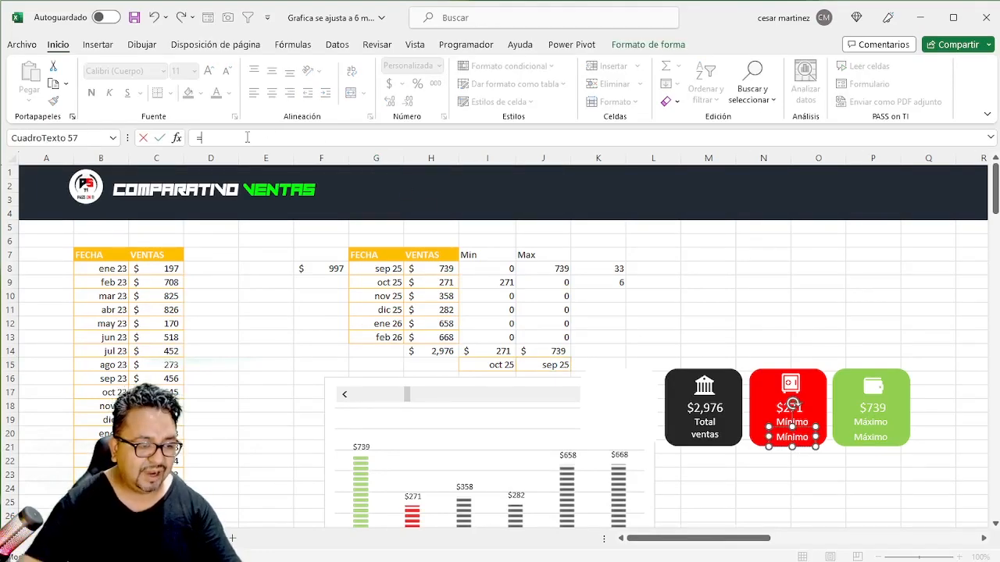
{"action": "left_click", "coordinate": [500, 365]}
{"action": "key", "text": "Return"}
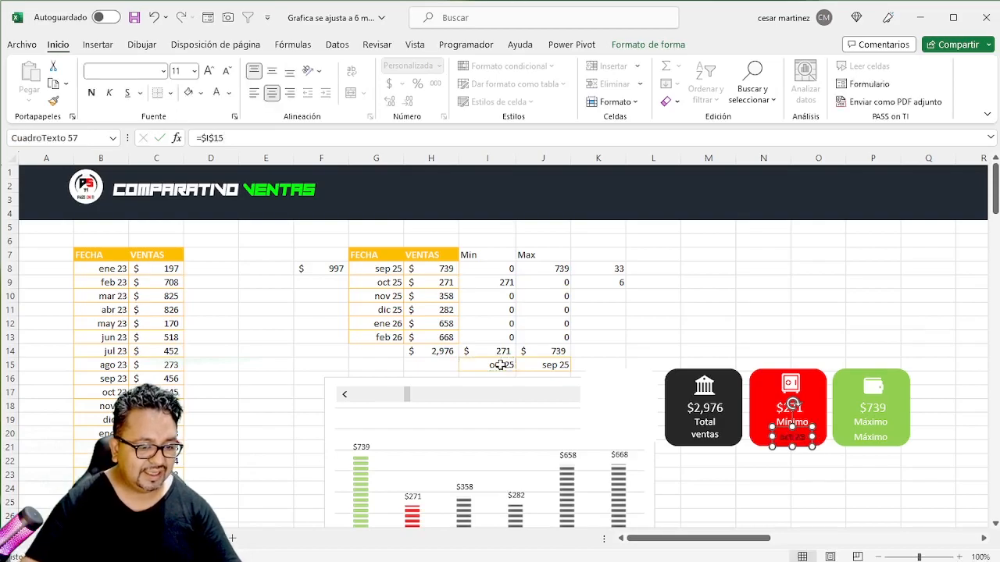
- Link the lower "Máximo" label on the green card to cell J15
{"action": "left_click", "coordinate": [873, 439]}
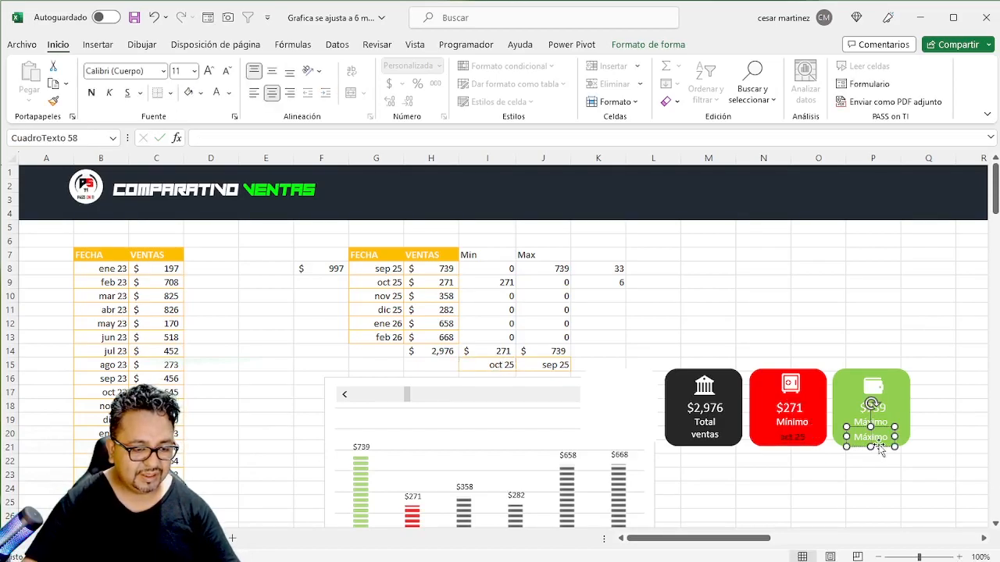
{"action": "left_click", "coordinate": [368, 138]}
{"action": "type", "text": "="}
{"action": "left_click", "coordinate": [547, 363]}
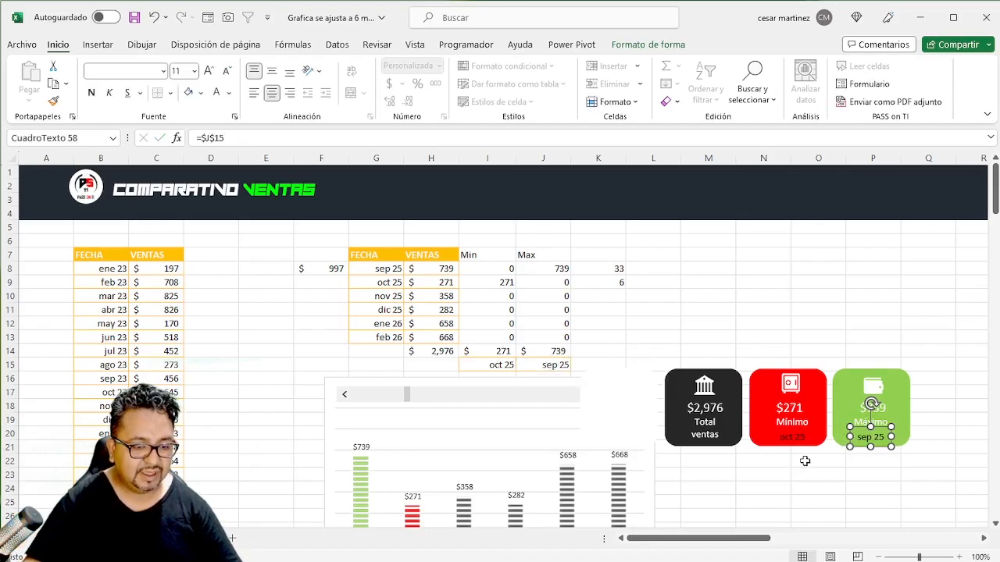
- Make the month labels on the red and green cards white and bold
{"action": "left_click", "coordinate": [792, 437], "text": "shift"}
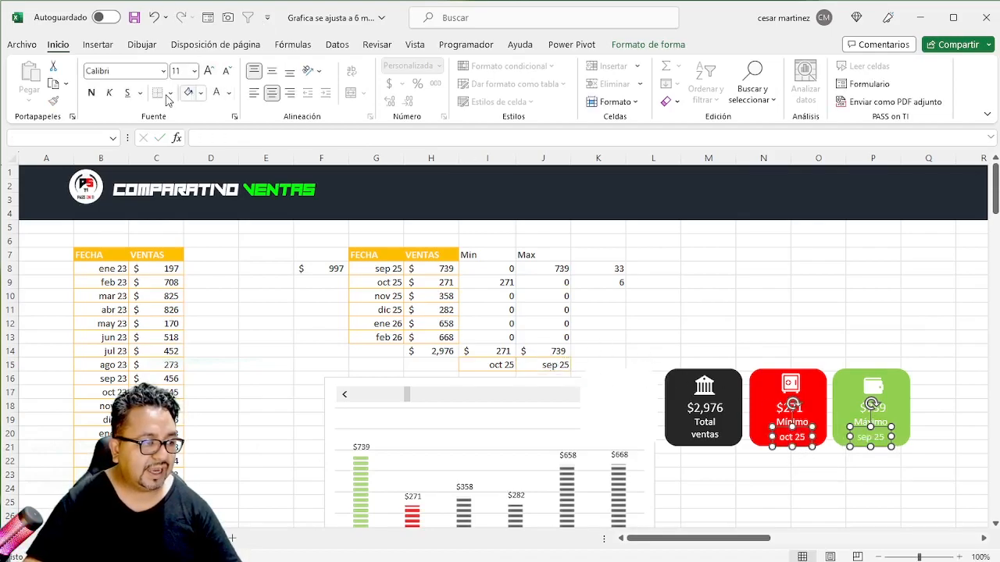
{"action": "left_click", "coordinate": [91, 93]}
{"action": "left_click", "coordinate": [500, 310]}
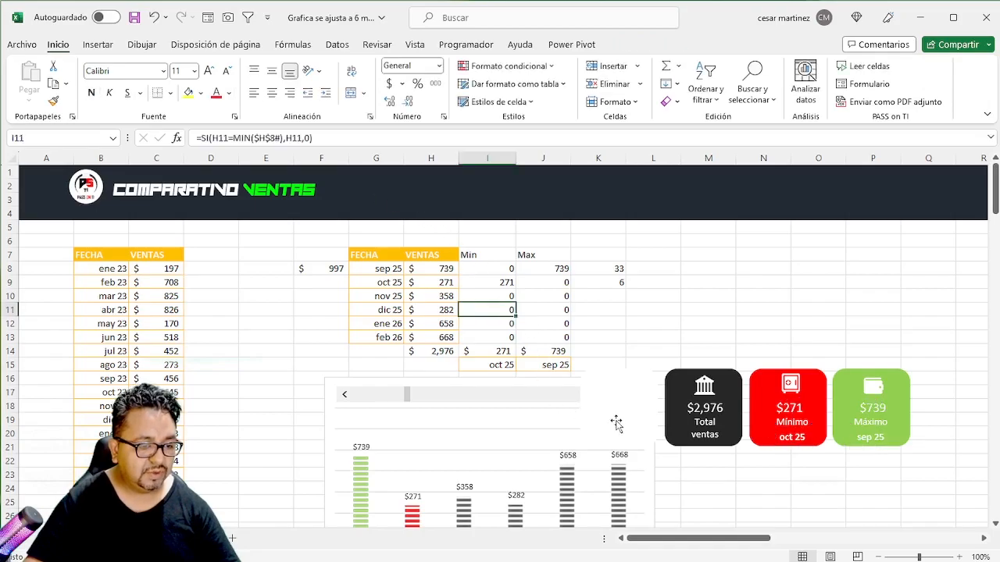
- Duplicate the white rounded card and enlarge the copy into a background panel spanning columns E to M below the header
{"action": "left_click", "coordinate": [619, 409]}
{"action": "left_click_drag", "start_coordinate": [618, 390], "coordinate": [292, 242]}
{"action": "left_click_drag", "start_coordinate": [325, 305], "coordinate": [717, 511]}
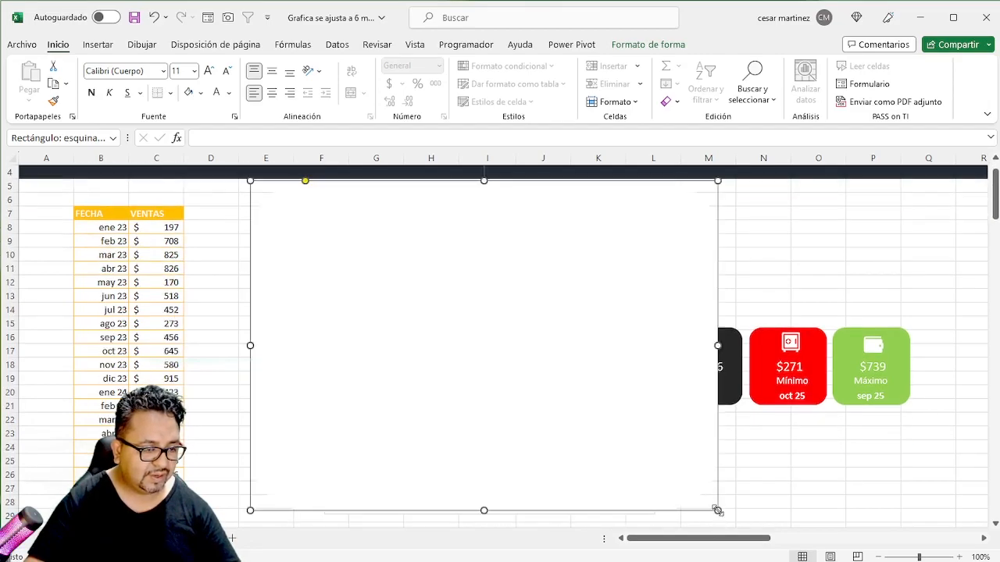
- Send the large white background panel behind the chart and cards
{"action": "scroll", "coordinate": [667, 482], "scroll_direction": "up", "scroll_amount": 1}
{"action": "right_click", "coordinate": [482, 270]}
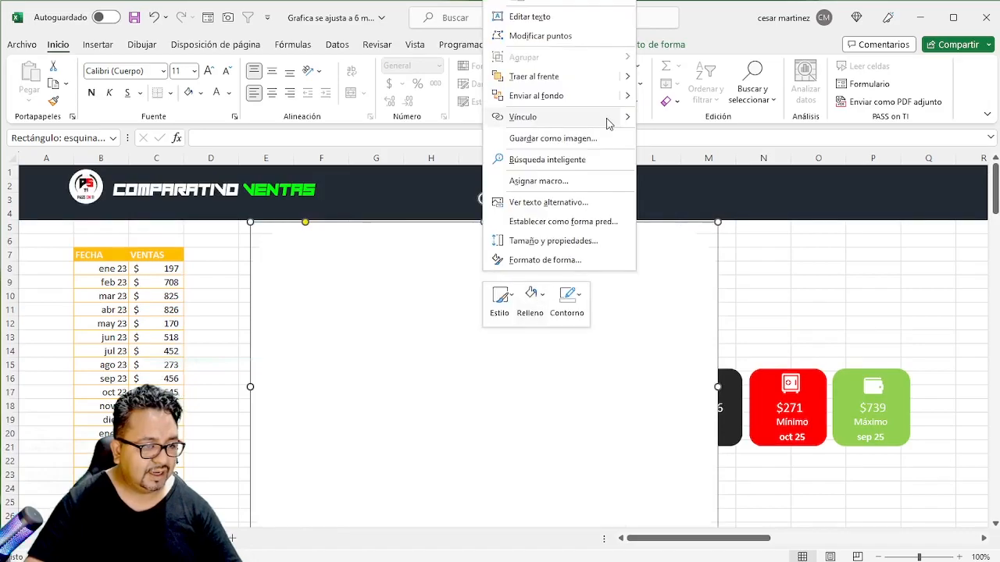
{"action": "left_click", "coordinate": [594, 97]}
{"action": "left_click", "coordinate": [818, 350]}
- Select all card shapes with their icons and labels, excluding the panel, header items and chart, and move them above the chart
{"action": "left_click", "coordinate": [629, 408]}
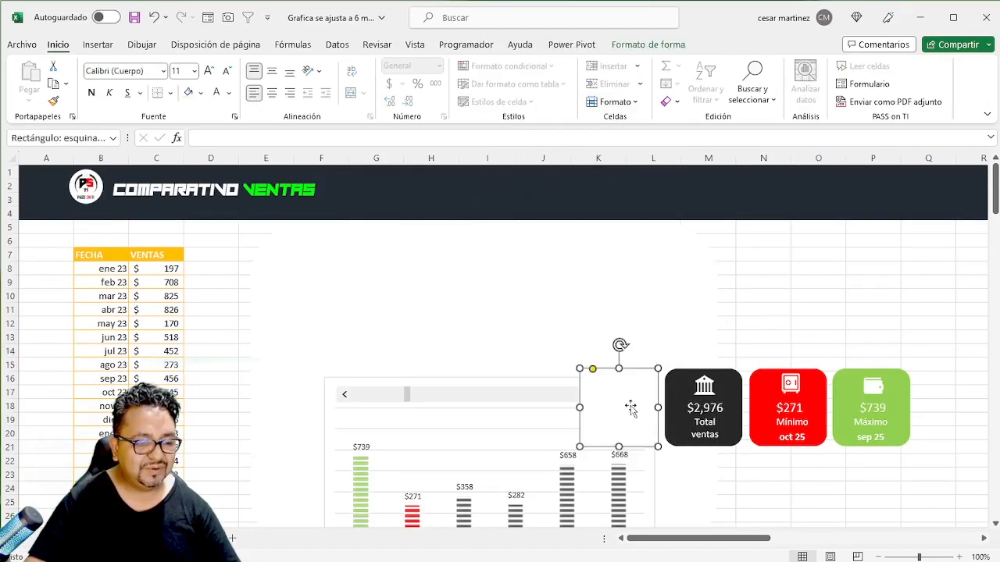
{"action": "left_click", "coordinate": [712, 392], "text": "shift"}
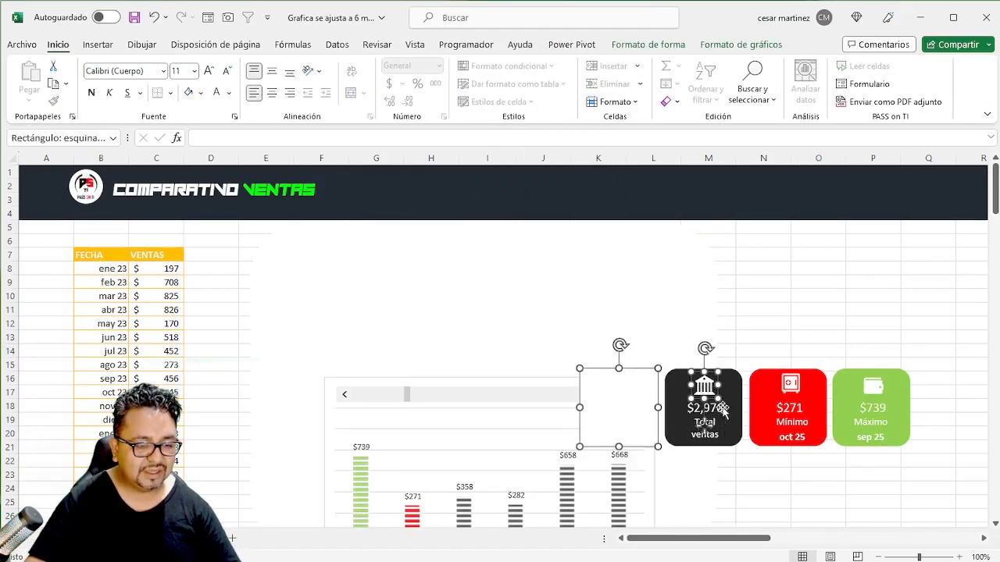
{"action": "left_click", "coordinate": [742, 396], "text": "shift"}
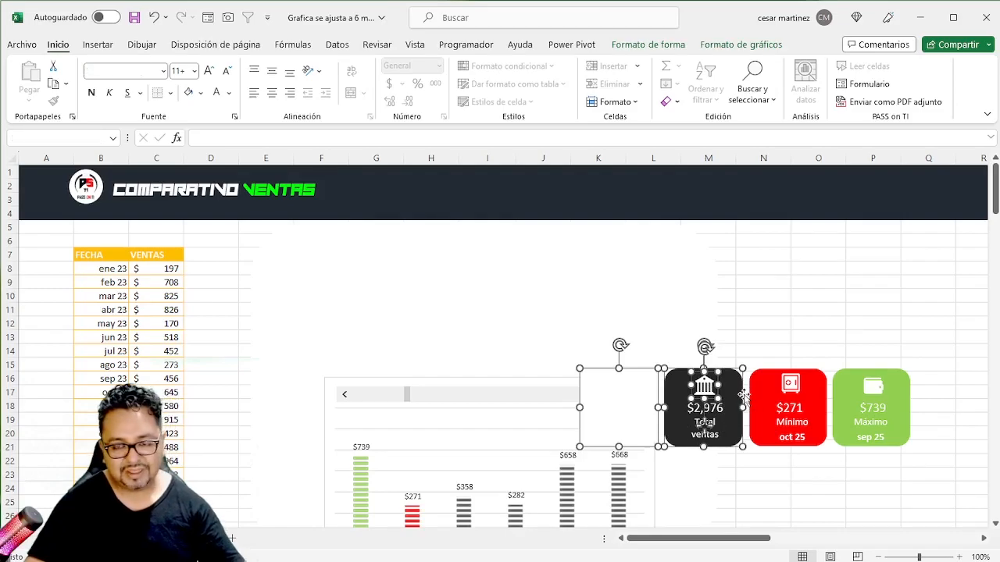
{"action": "key", "text": "ctrl+a"}
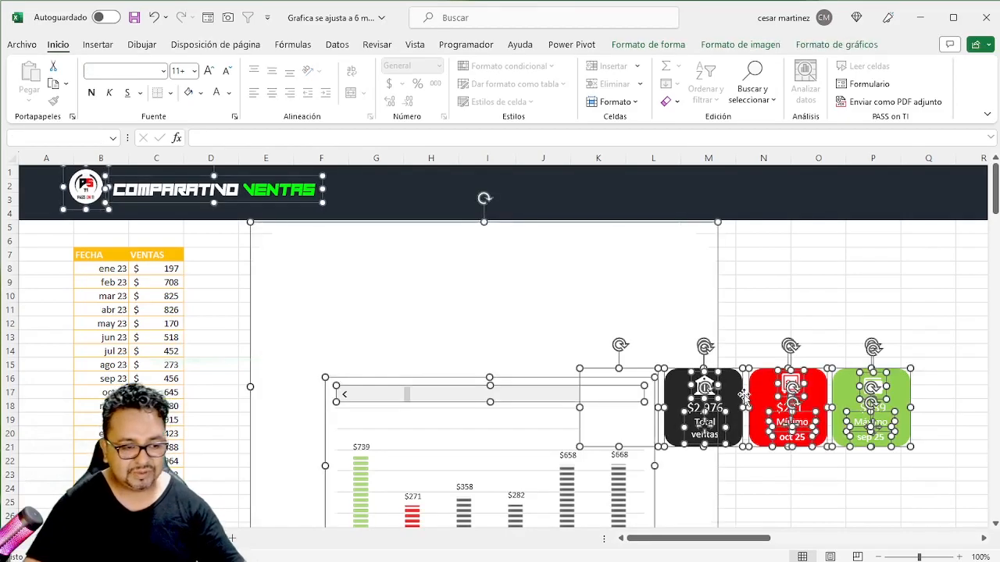
{"action": "left_click", "coordinate": [378, 282], "text": "shift"}
{"action": "left_click", "coordinate": [255, 205], "text": "shift"}
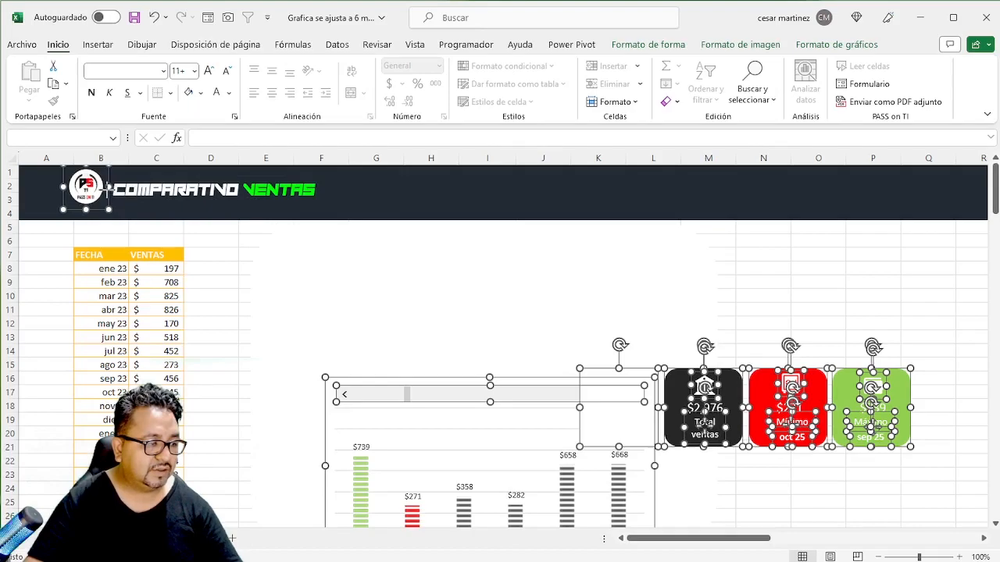
{"action": "left_click", "coordinate": [108, 188], "text": "shift"}
{"action": "left_click", "coordinate": [325, 429], "text": "shift"}
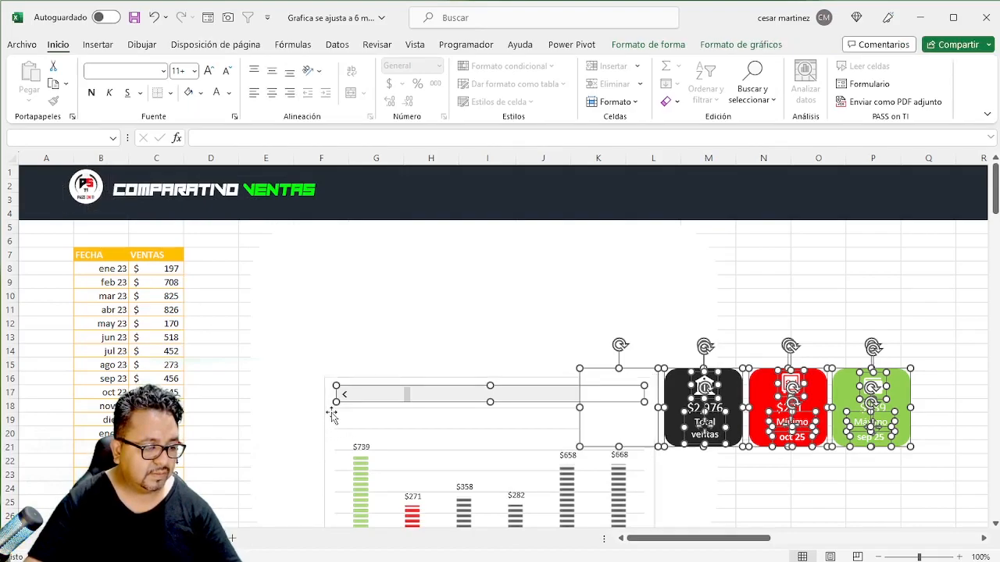
{"action": "right_click", "coordinate": [347, 398]}
{"action": "key", "text": "Escape"}
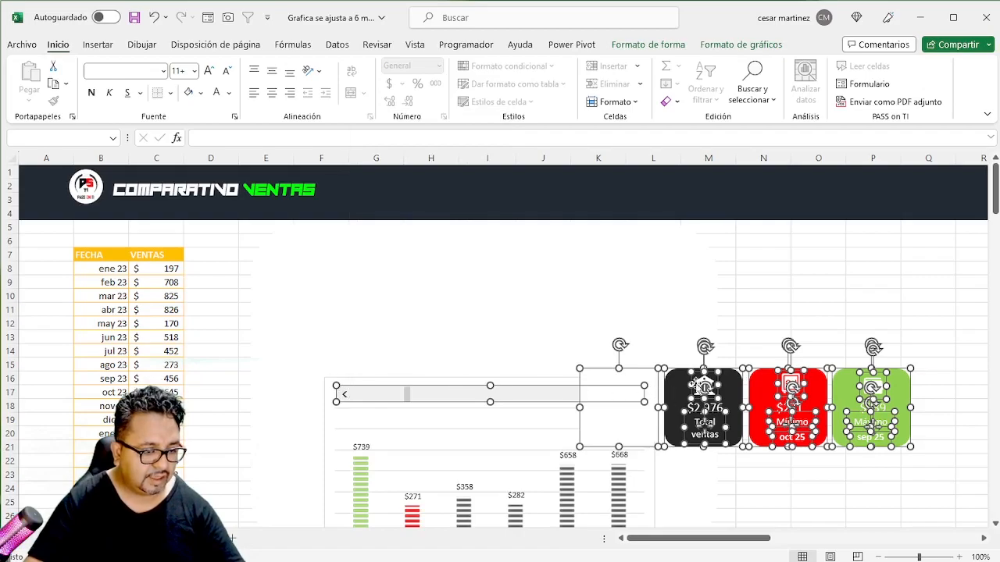
{"action": "left_click_drag", "start_coordinate": [640, 419], "coordinate": [382, 299]}
- Move the scroll bar back onto the upper edge of the chart
{"action": "left_click", "coordinate": [198, 347]}
{"action": "left_click", "coordinate": [215, 279], "text": "ctrl"}
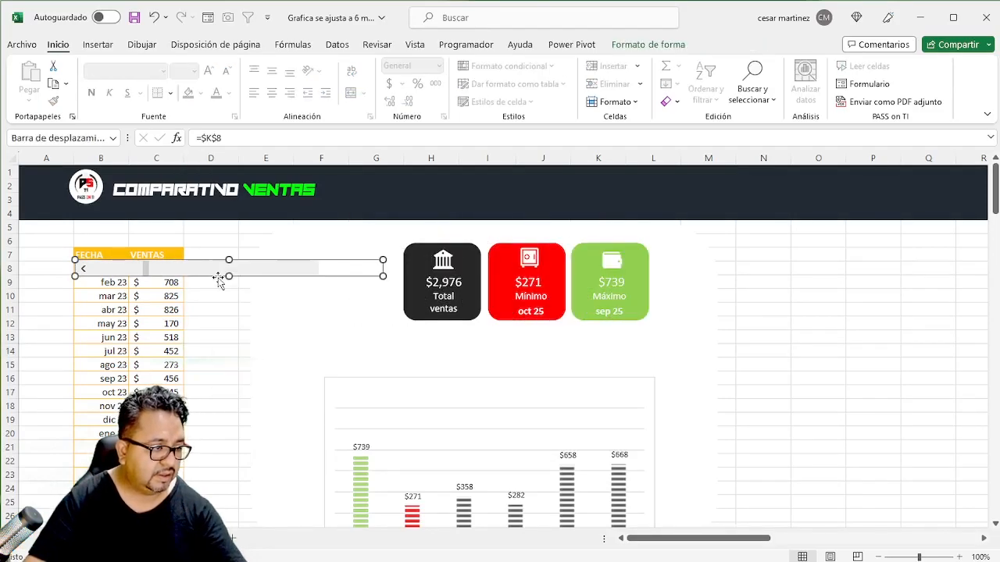
{"action": "left_click_drag", "start_coordinate": [215, 275], "coordinate": [476, 396]}
- Fill the background panel with light grey and reduce the rounding of its corners
{"action": "left_click", "coordinate": [681, 361]}
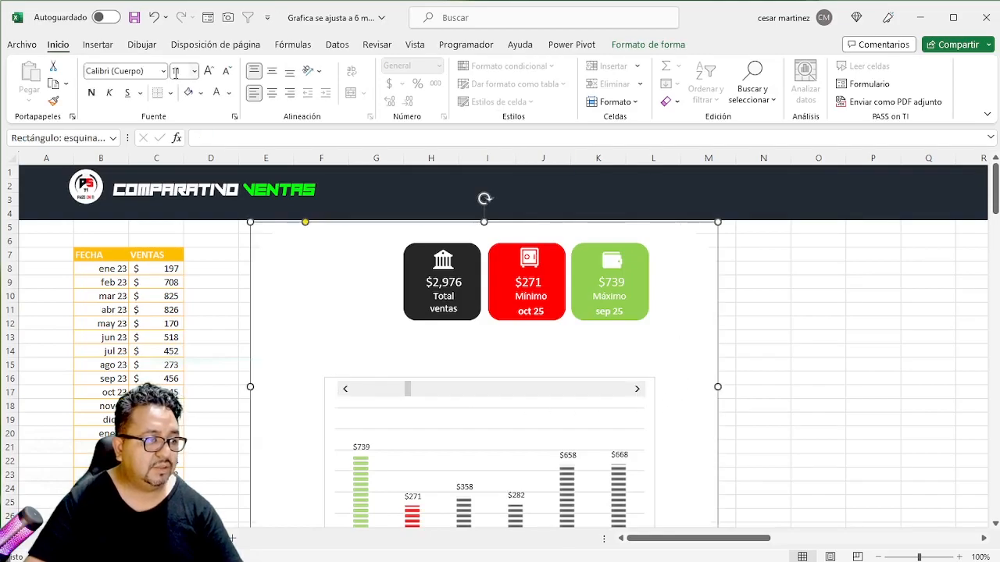
{"action": "left_click", "coordinate": [200, 94]}
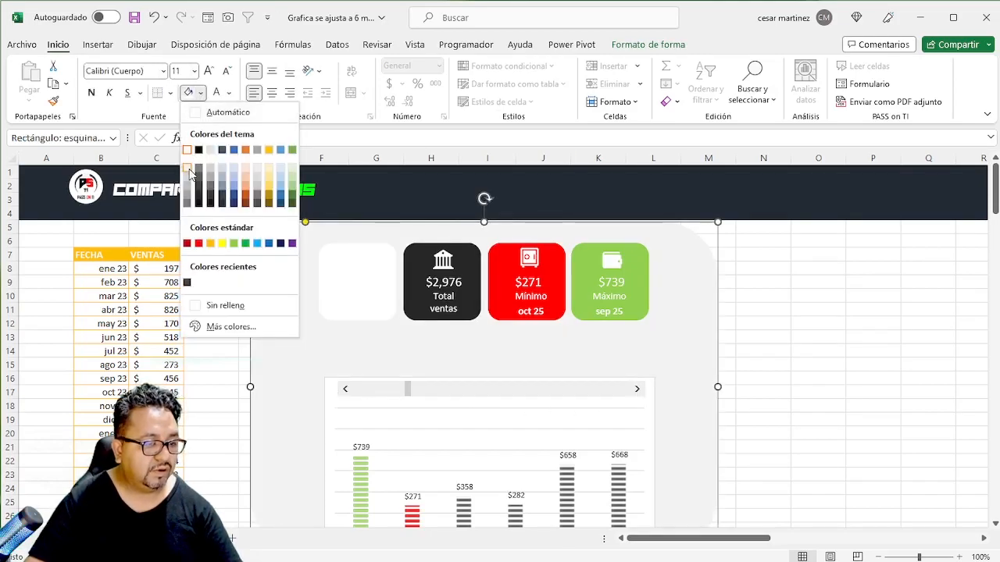
{"action": "left_click", "coordinate": [193, 174]}
{"action": "left_click_drag", "start_coordinate": [306, 223], "coordinate": [272, 234]}
- Select the chart together with its scroll bar and move both up directly beneath the row of cards
{"action": "right_click", "coordinate": [547, 393]}
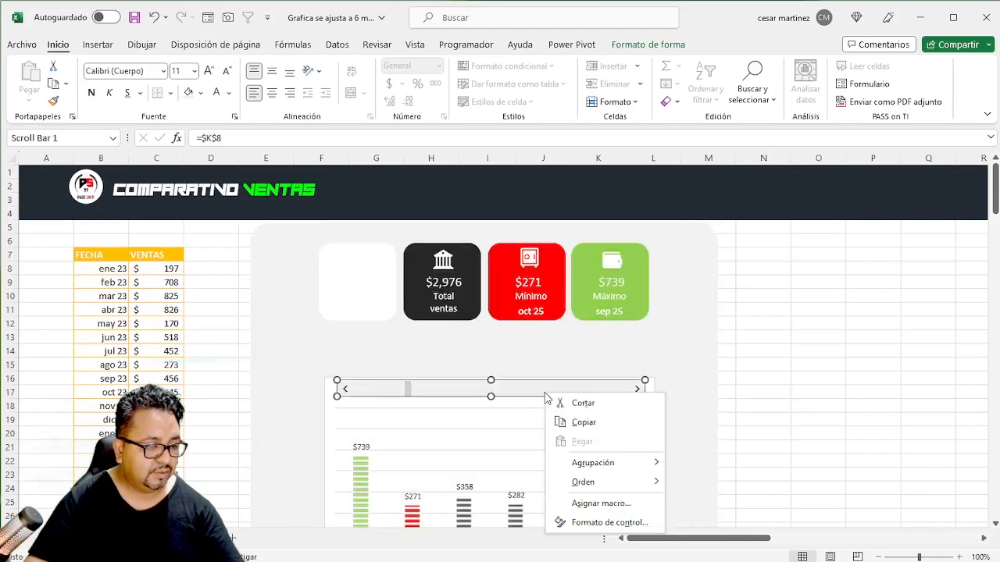
{"action": "key", "text": "Escape"}
{"action": "right_click", "coordinate": [559, 411], "text": "ctrl"}
{"action": "key", "text": "Escape"}
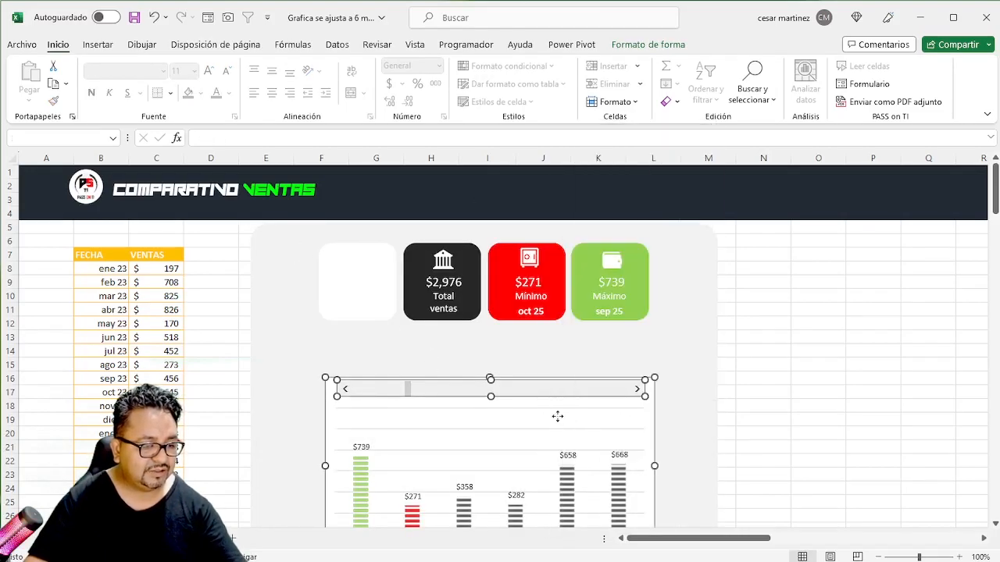
{"action": "left_click", "coordinate": [587, 375]}
{"action": "left_click", "coordinate": [594, 395], "text": "ctrl"}
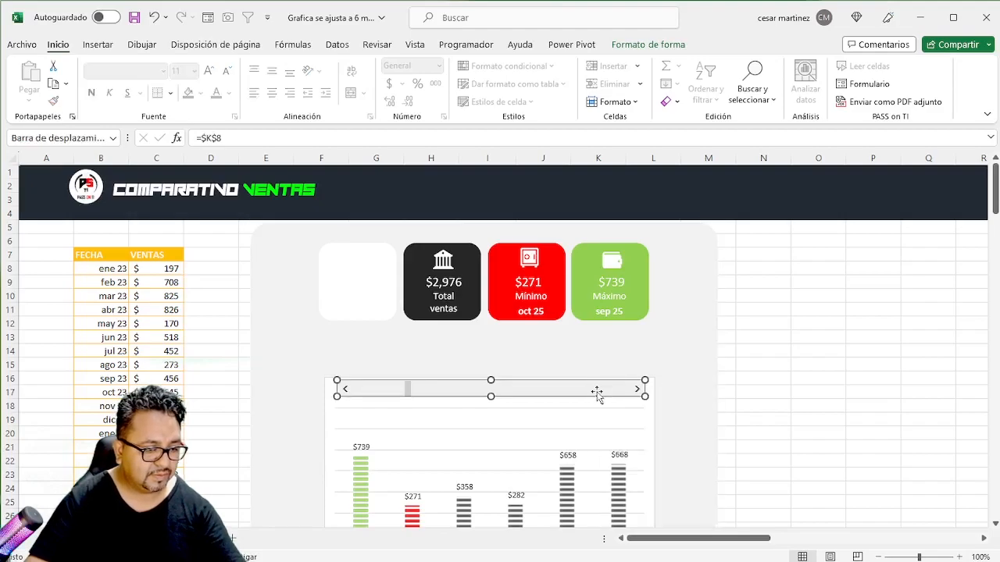
{"action": "right_click", "coordinate": [623, 423], "text": "ctrl"}
{"action": "key", "text": "Escape"}
{"action": "left_click_drag", "start_coordinate": [653, 421], "coordinate": [648, 377]}
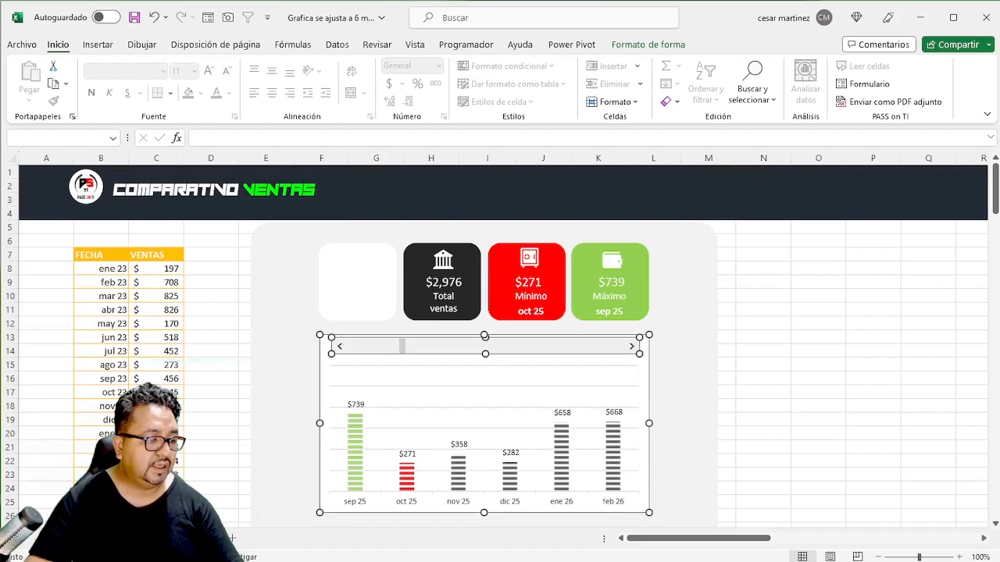
- Copy the chart-presentation illustration from the finished dashboard and place it on the empty white card
{"action": "left_click", "coordinate": [205, 405]}
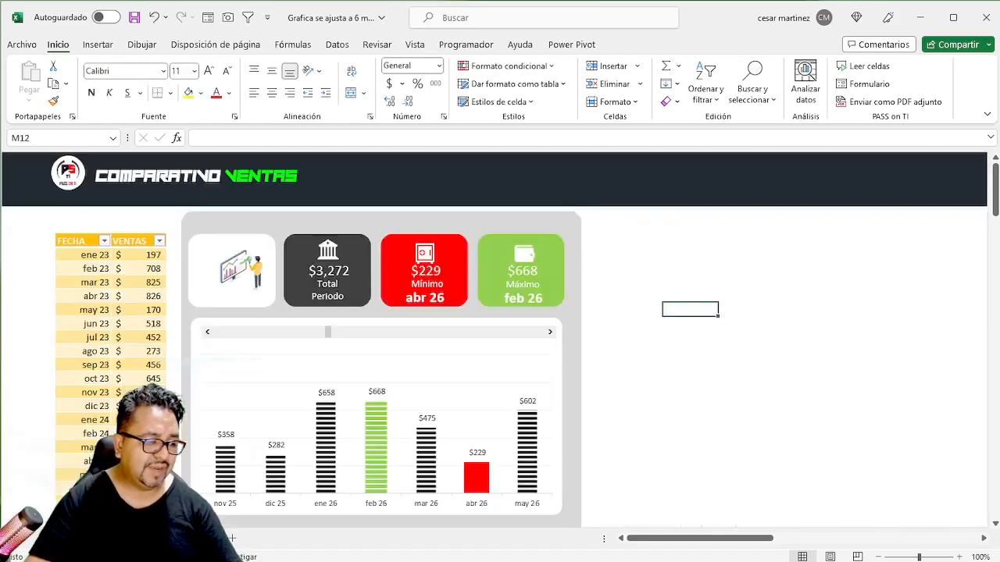
{"action": "left_click", "coordinate": [228, 275]}
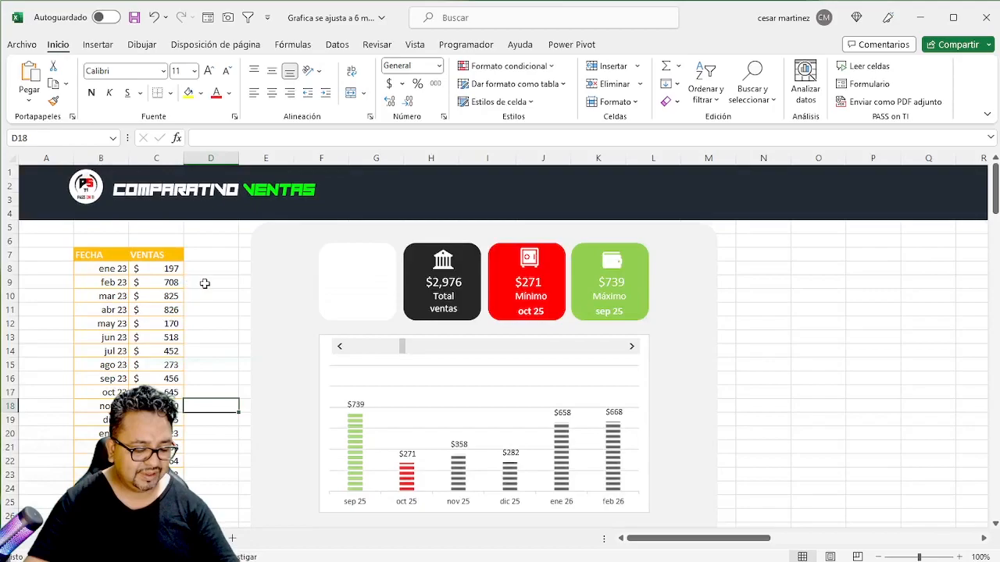
{"action": "key", "text": "ctrl+v"}
{"action": "left_click_drag", "start_coordinate": [218, 441], "coordinate": [367, 293]}
{"action": "left_click", "coordinate": [179, 334]}
{"action": "left_click", "coordinate": [168, 284]}
{"action": "key", "text": "ctrl+Home"}
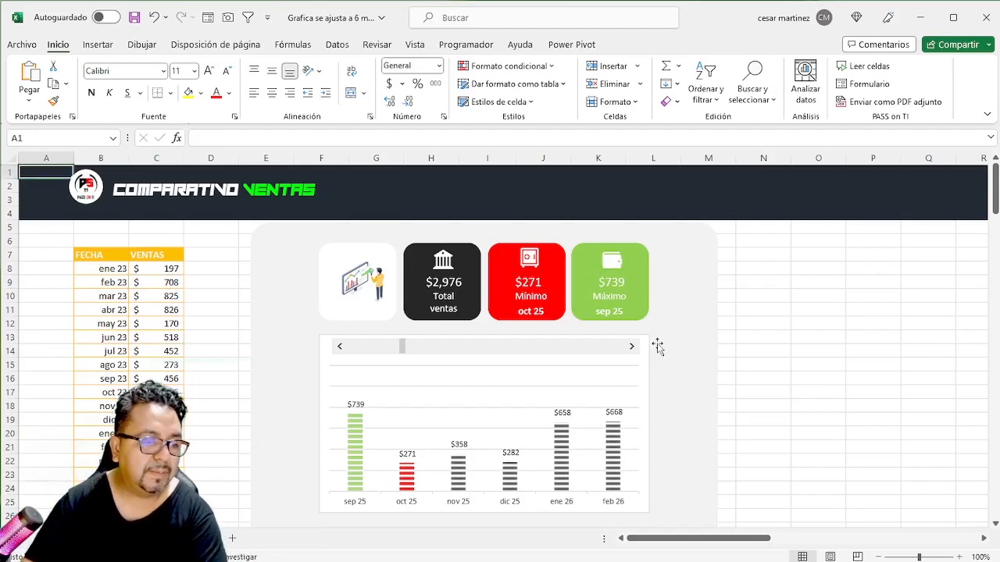
- Advance the scroll bar month by month to sep 26–feb 27 to check that the chart and cards update
{"action": "left_click", "coordinate": [632, 348]}
{"action": "left_click", "coordinate": [632, 348]}
{"action": "left_click", "coordinate": [632, 347]}
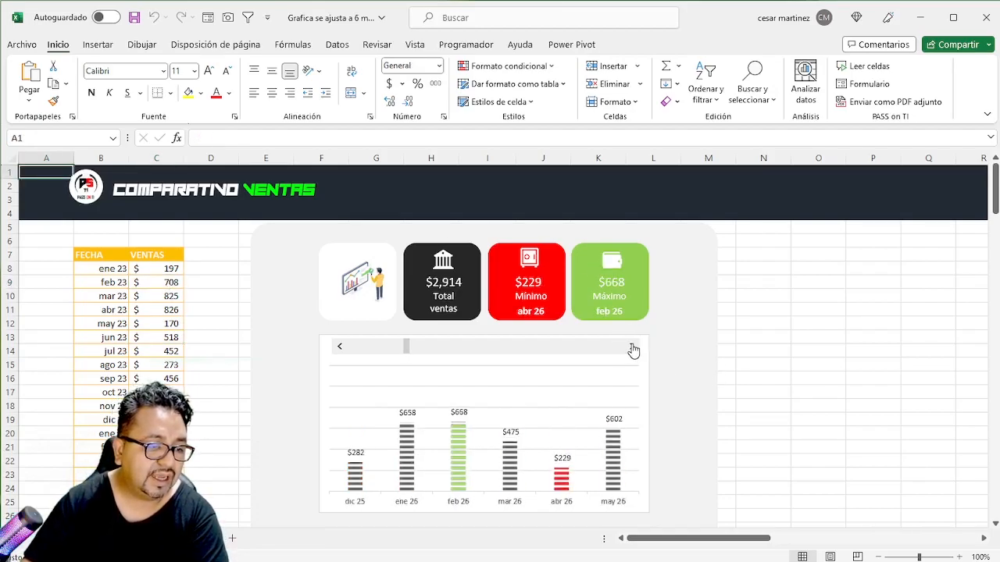
{"action": "left_click", "coordinate": [631, 348]}
{"action": "left_click", "coordinate": [632, 348]}
{"action": "left_click", "coordinate": [632, 348]}
{"action": "left_click", "coordinate": [632, 347]}
{"action": "left_click", "coordinate": [632, 348]}
{"action": "left_click", "coordinate": [632, 347]}
{"action": "left_click", "coordinate": [632, 348]}
{"action": "left_click", "coordinate": [632, 348]}
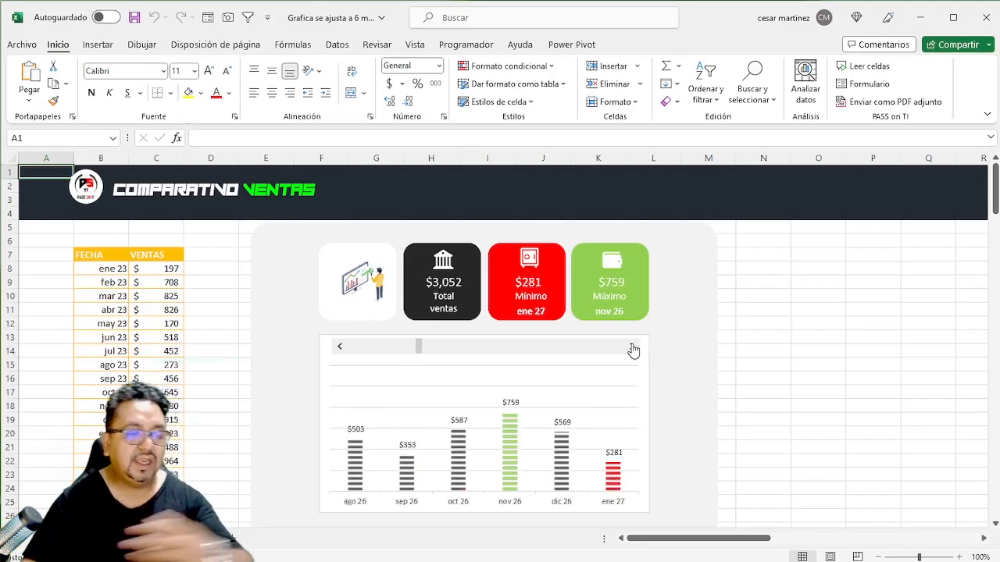
{"action": "left_click", "coordinate": [631, 348]}
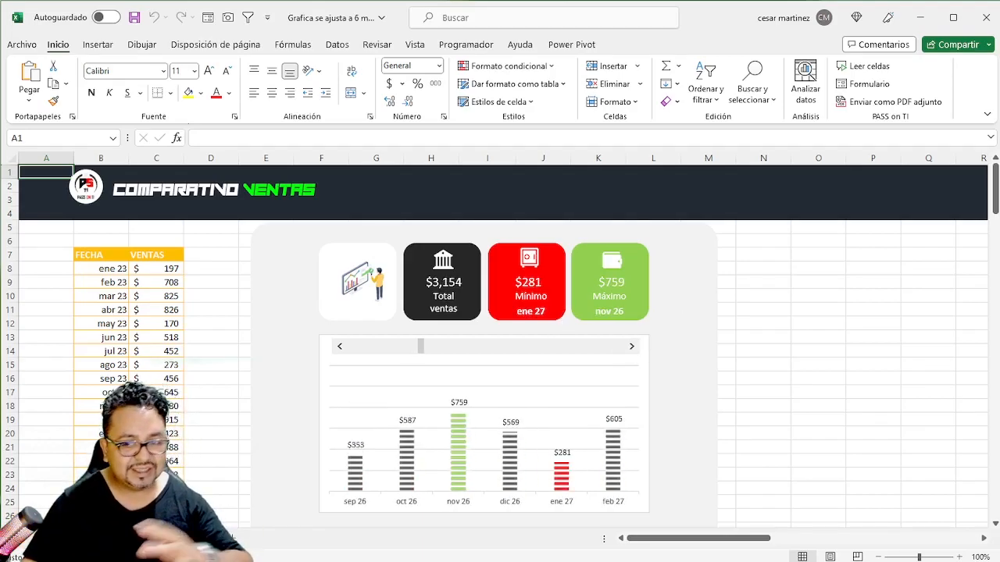